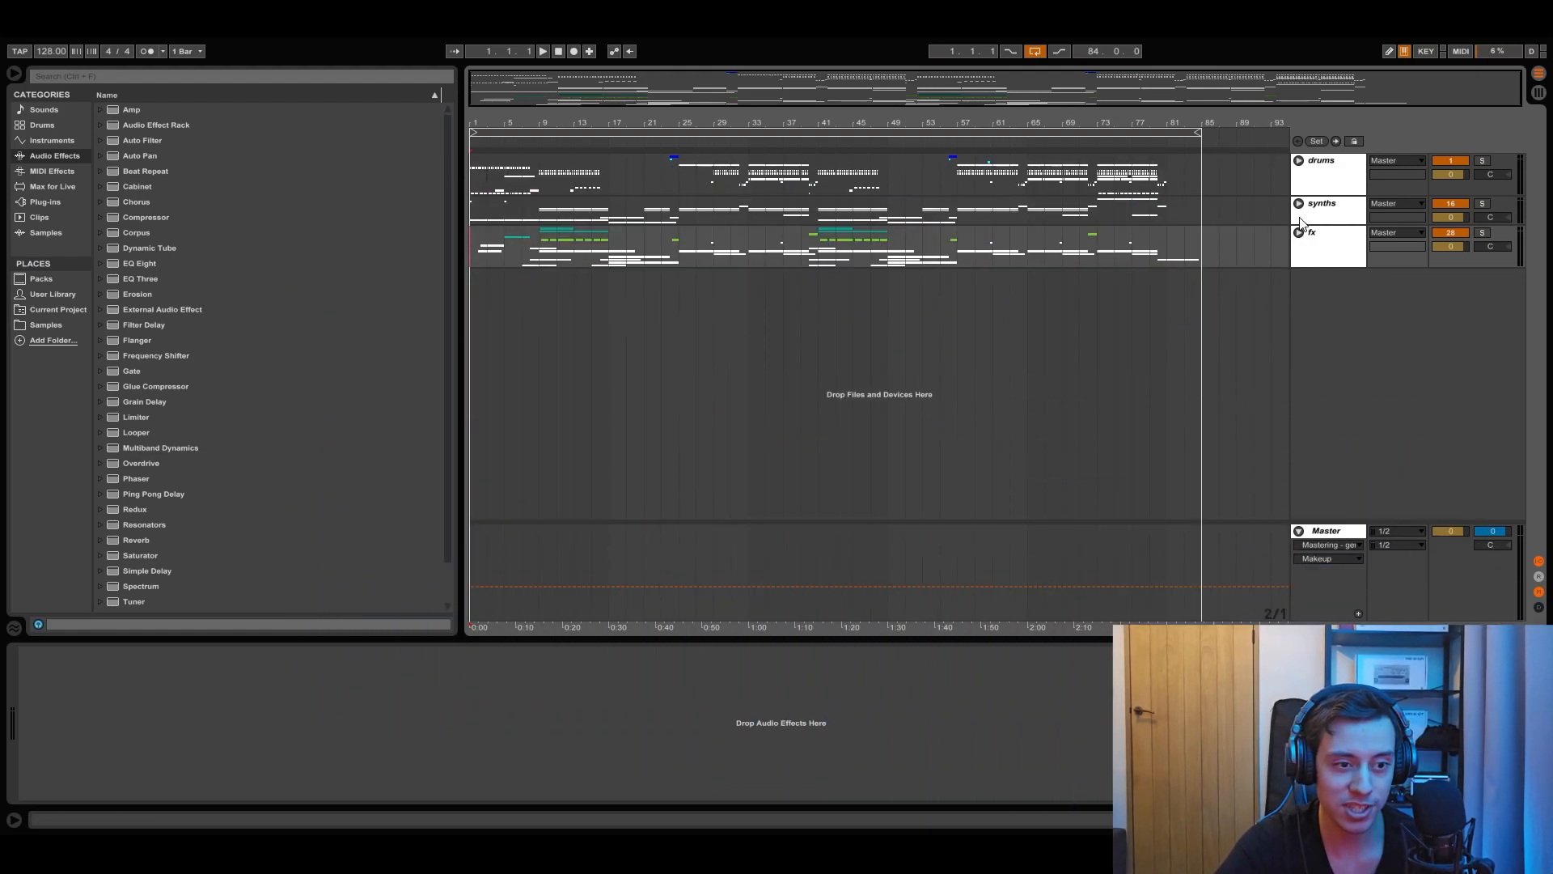
Step: Expand the drums group and select the first kick 1 clip at bar 25
click(1298, 204)
click(1298, 204)
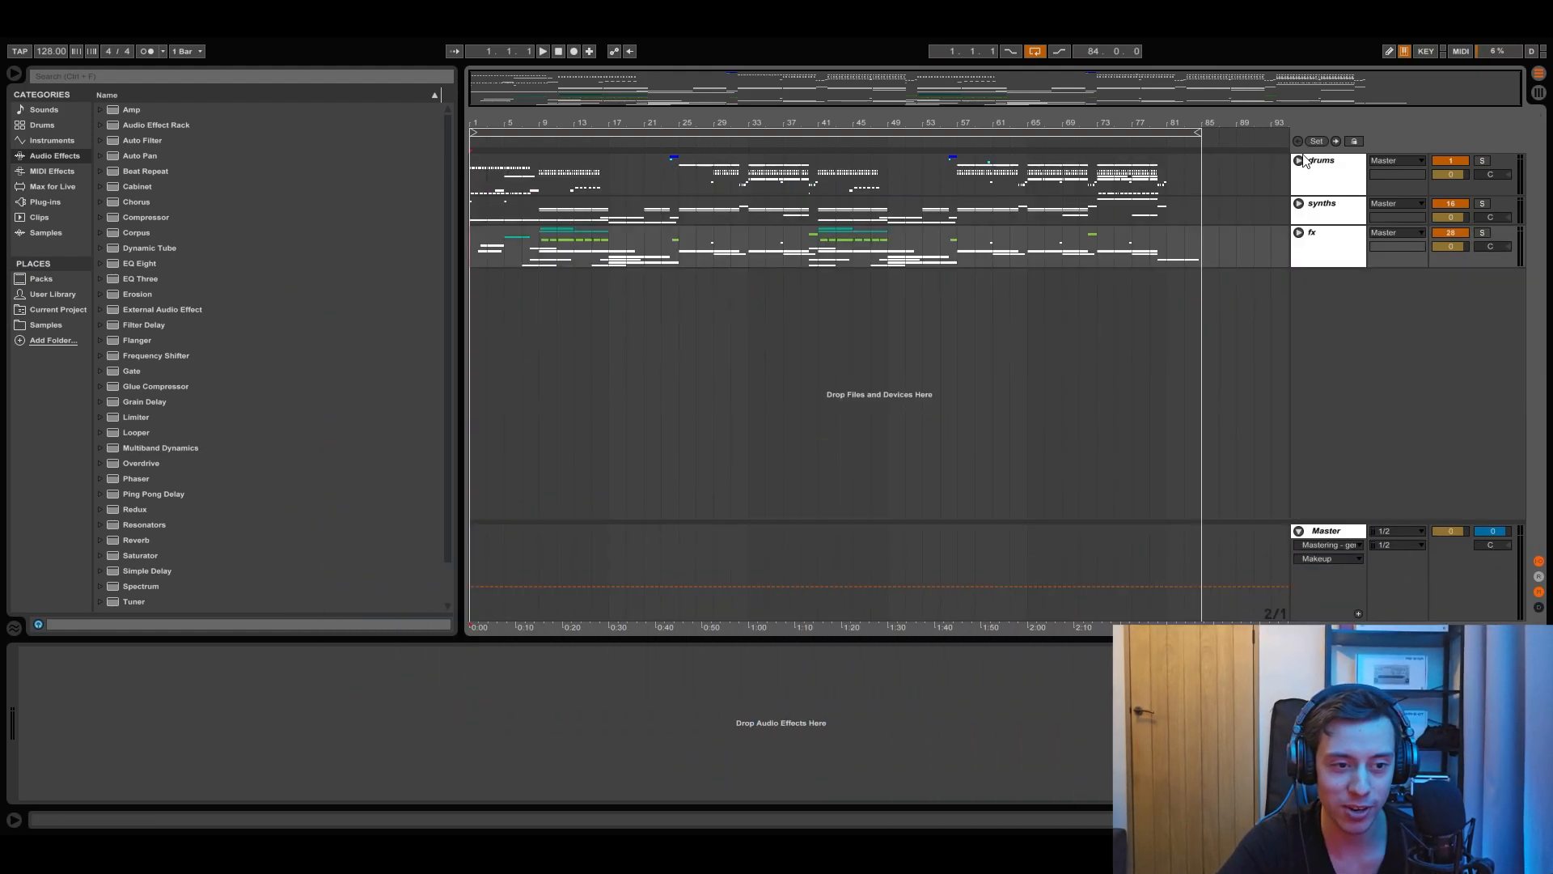
click(1299, 160)
mouse_move(659, 114)
mouse_down()
mouse_move(637, 162)
mouse_move(658, 390)
mouse_up()
click(698, 453)
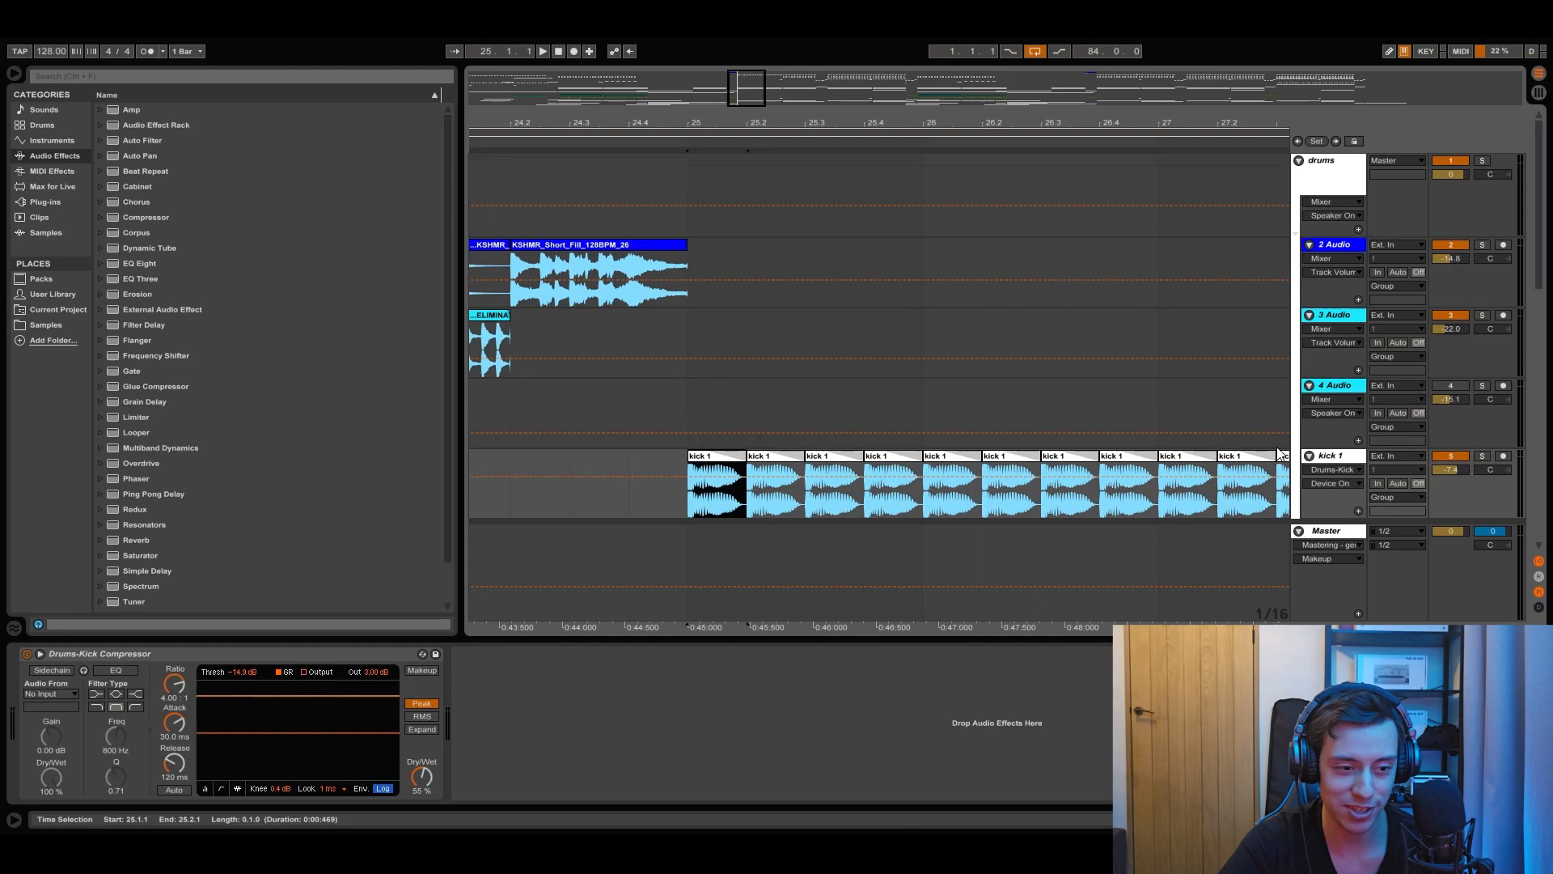
Step: Solo the kick 1 track and play it briefly from bar 25
click(1482, 456)
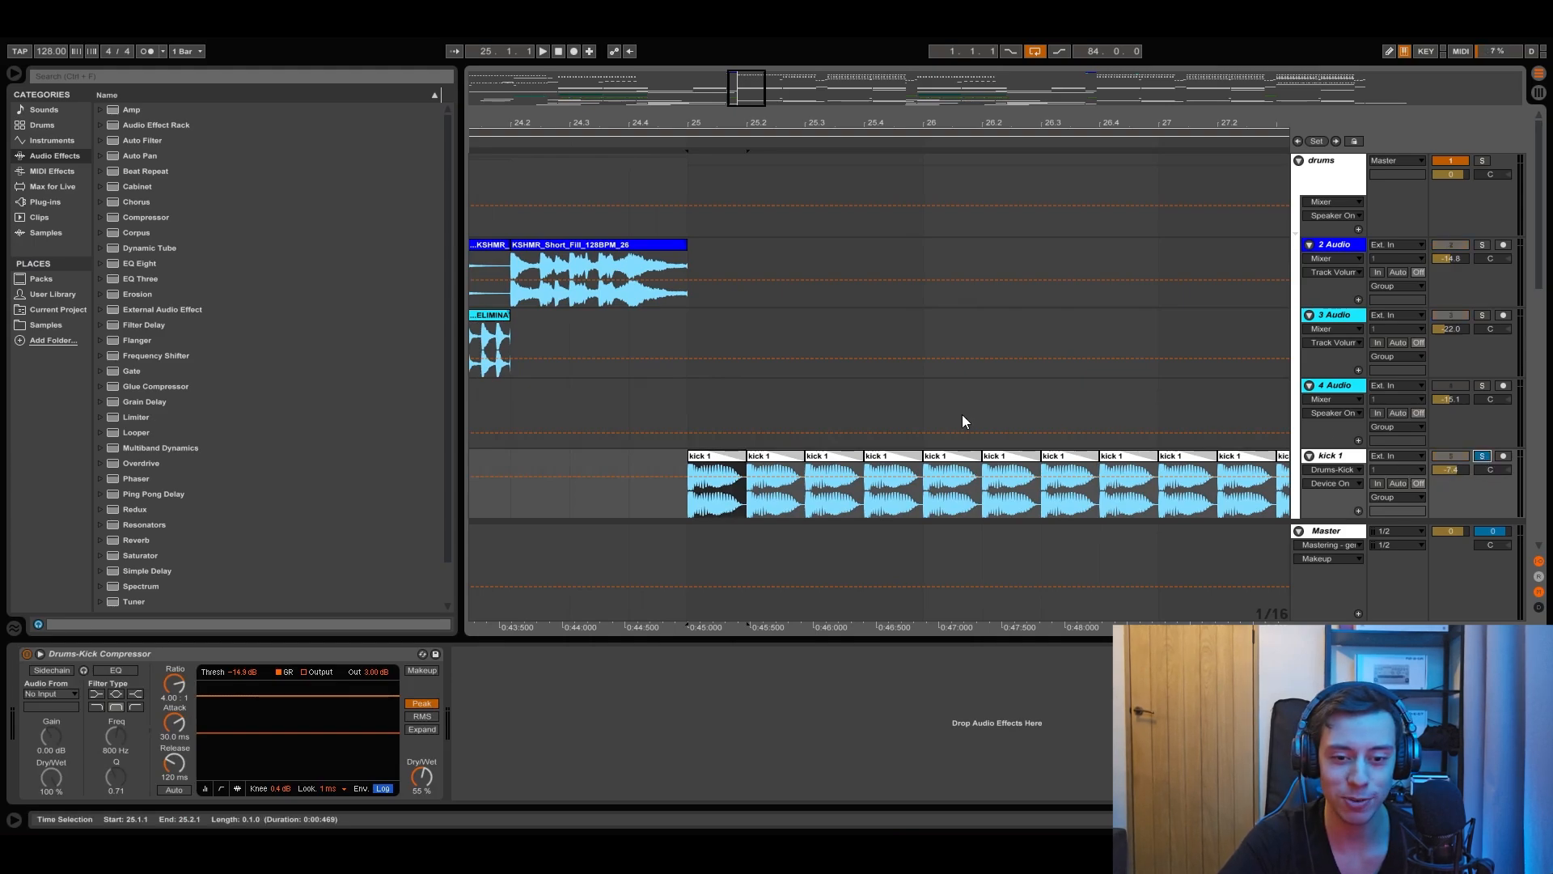
key(space)
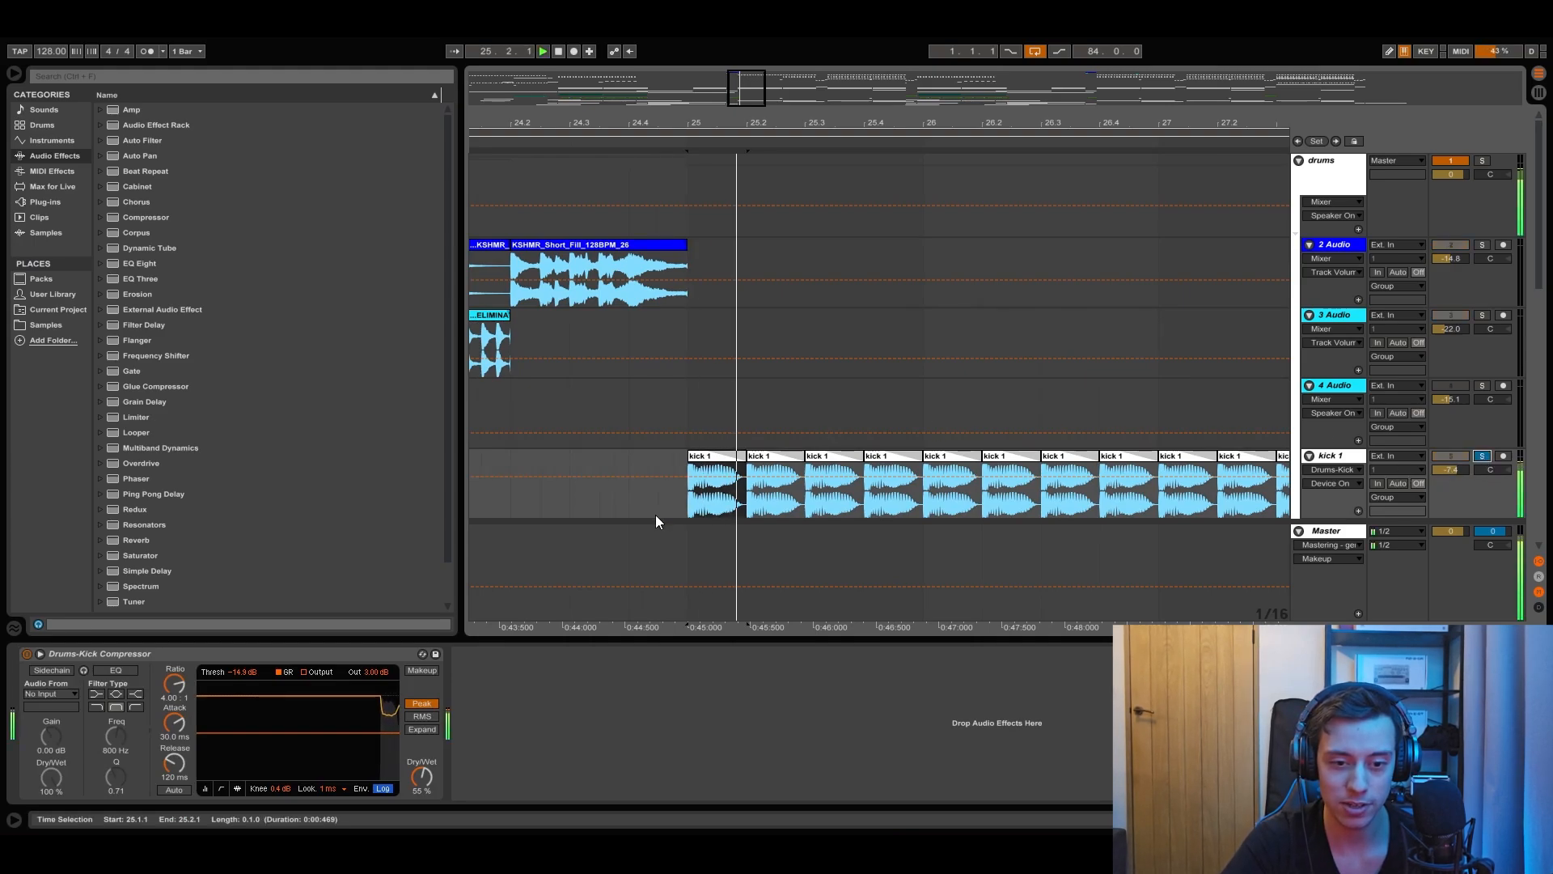
key(space)
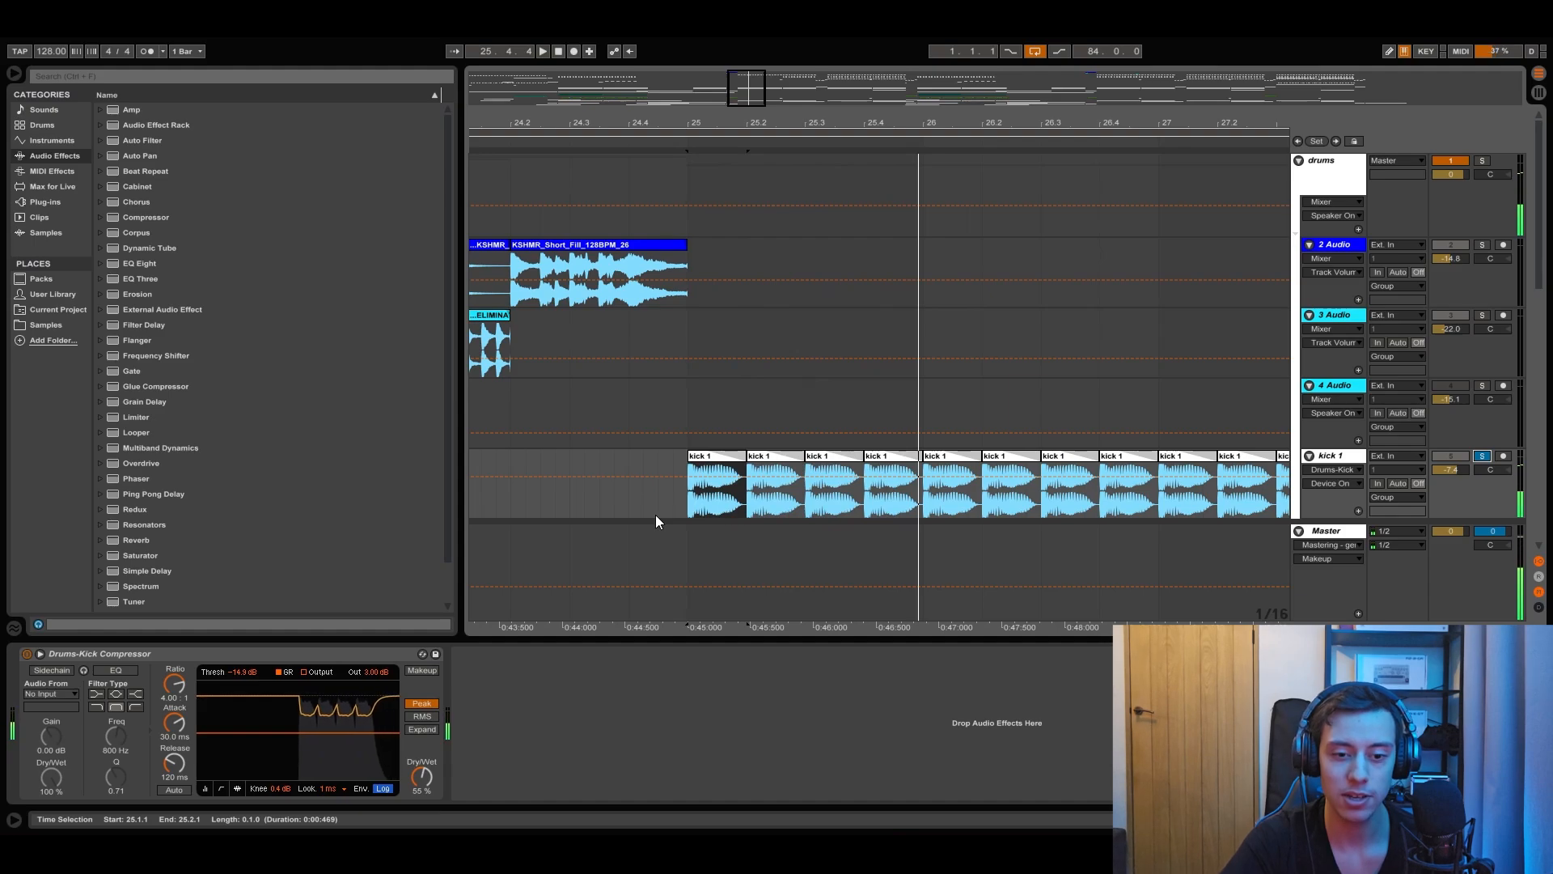
Step: Look through the drum tracks, collapse the drums group and expand the synths group
scroll(729, 486, down, 3)
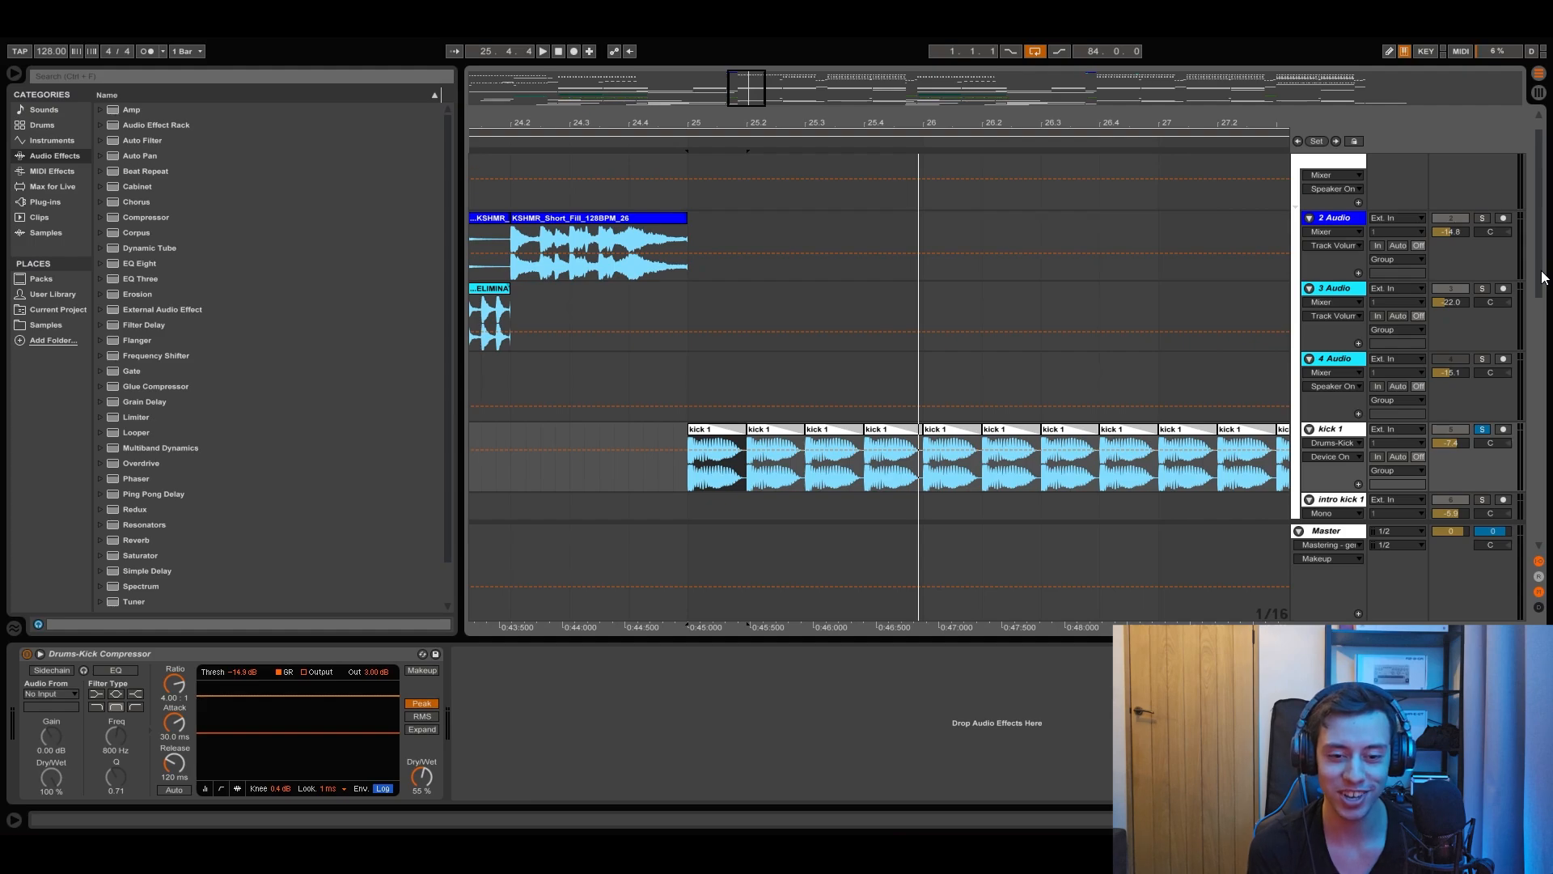
drag(1542, 266, 1541, 272)
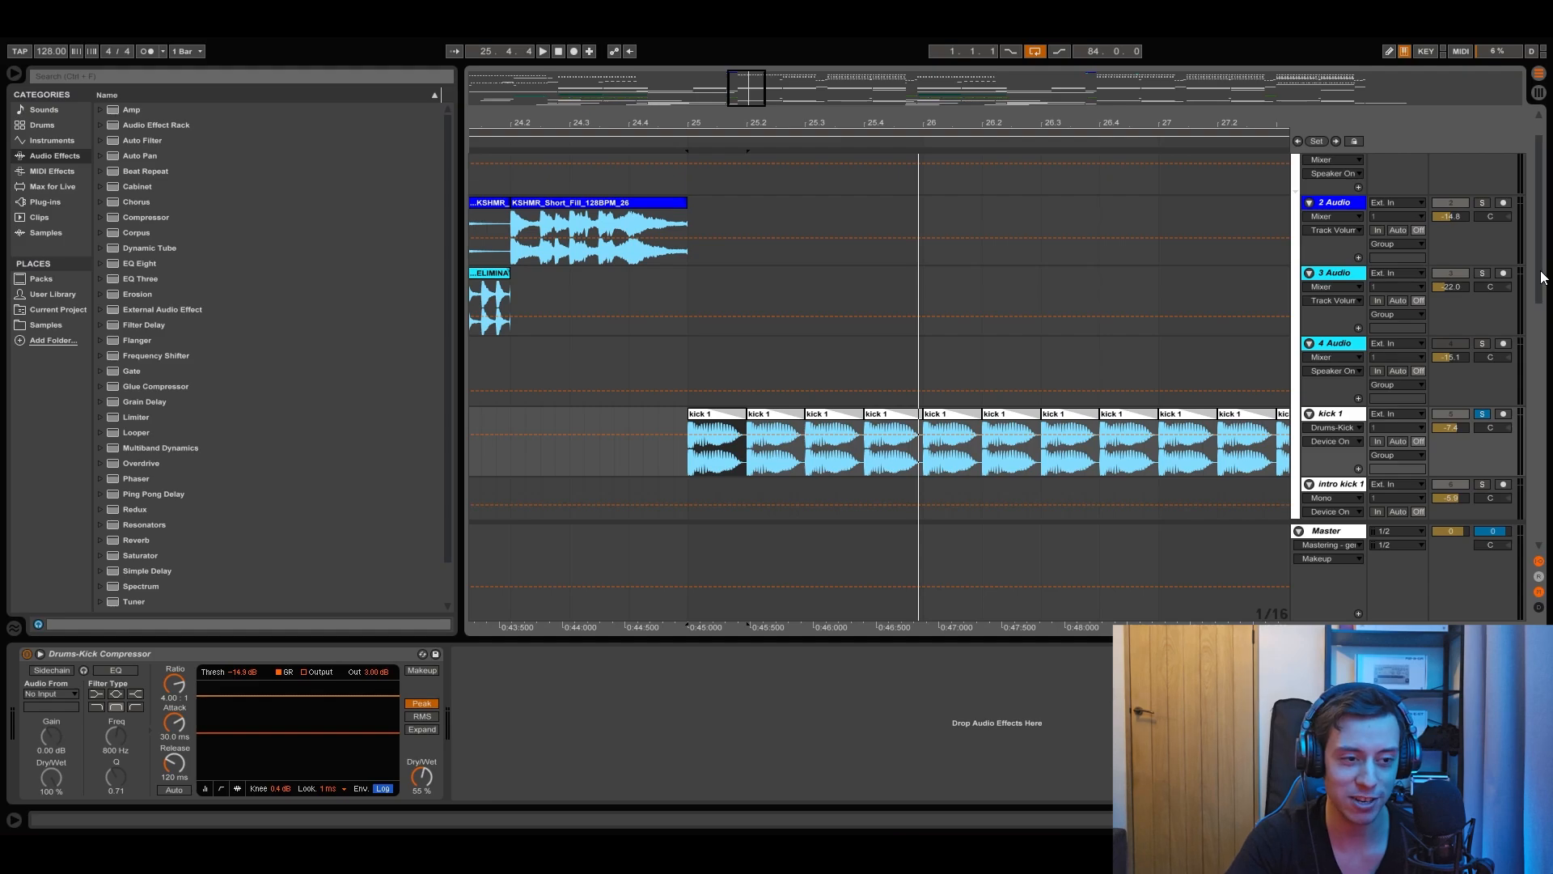
drag(1542, 277, 1532, 431)
scroll(1531, 431, up, 5)
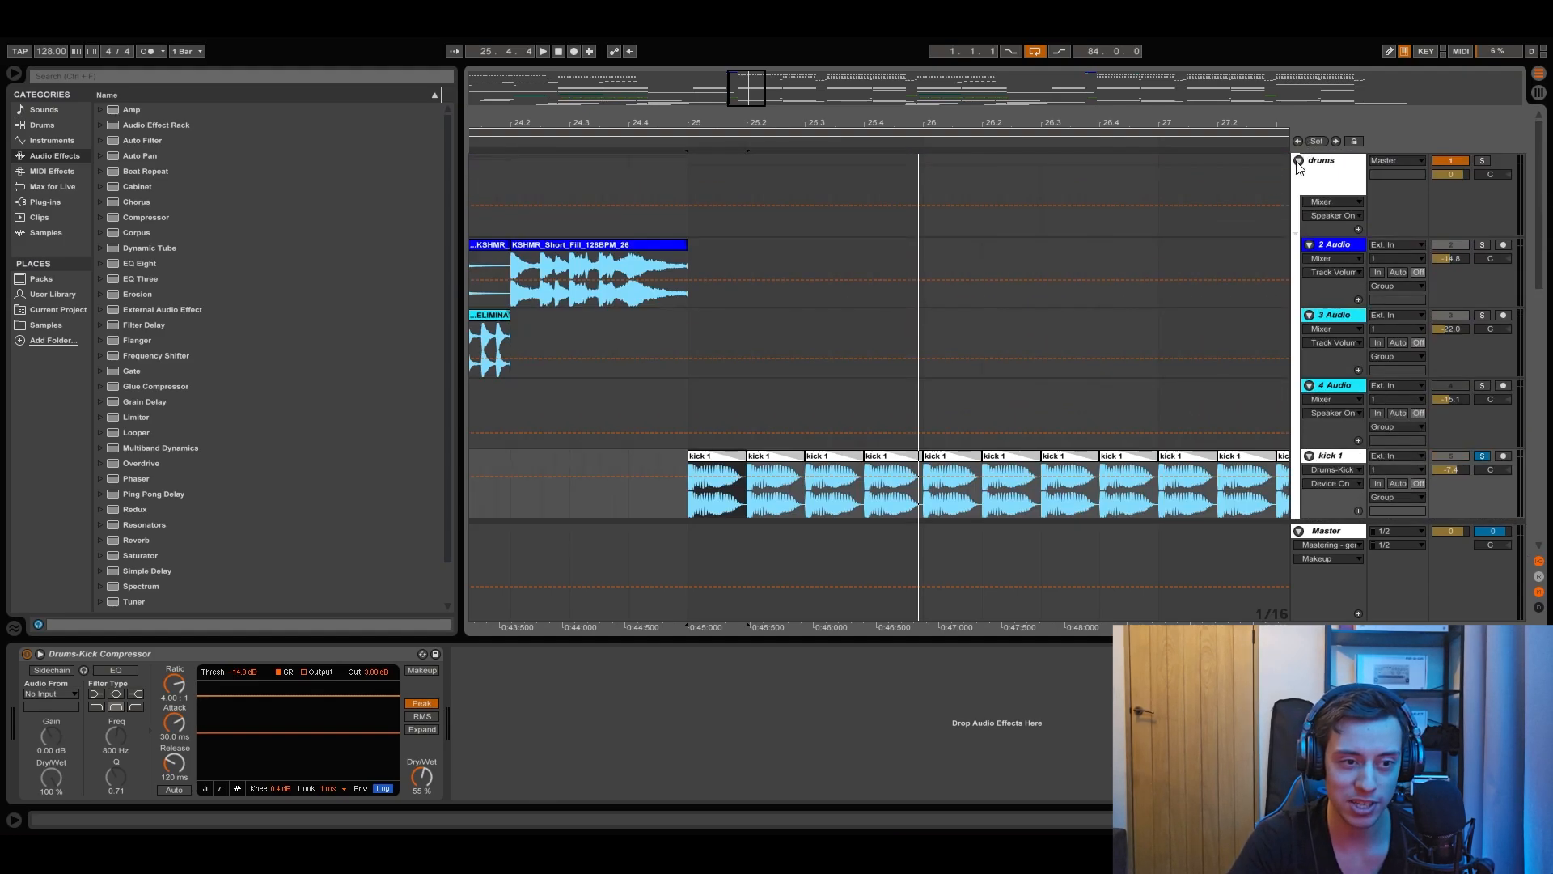
click(1298, 161)
click(1299, 205)
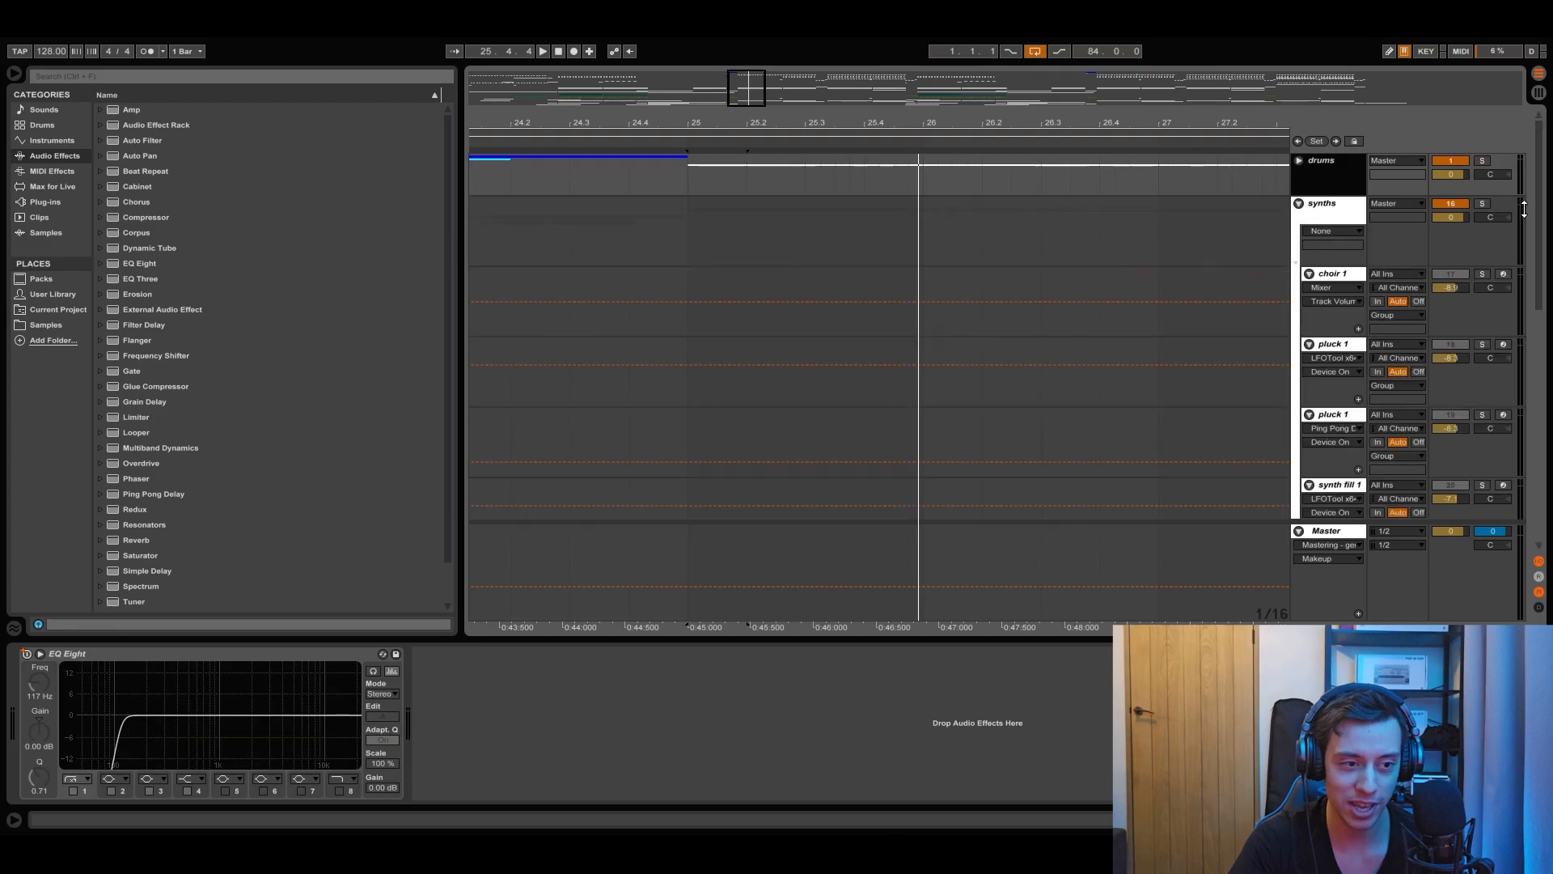
Step: Solo the upper lead 1 track and play its clip from bar 25
scroll(1542, 220, down, 5)
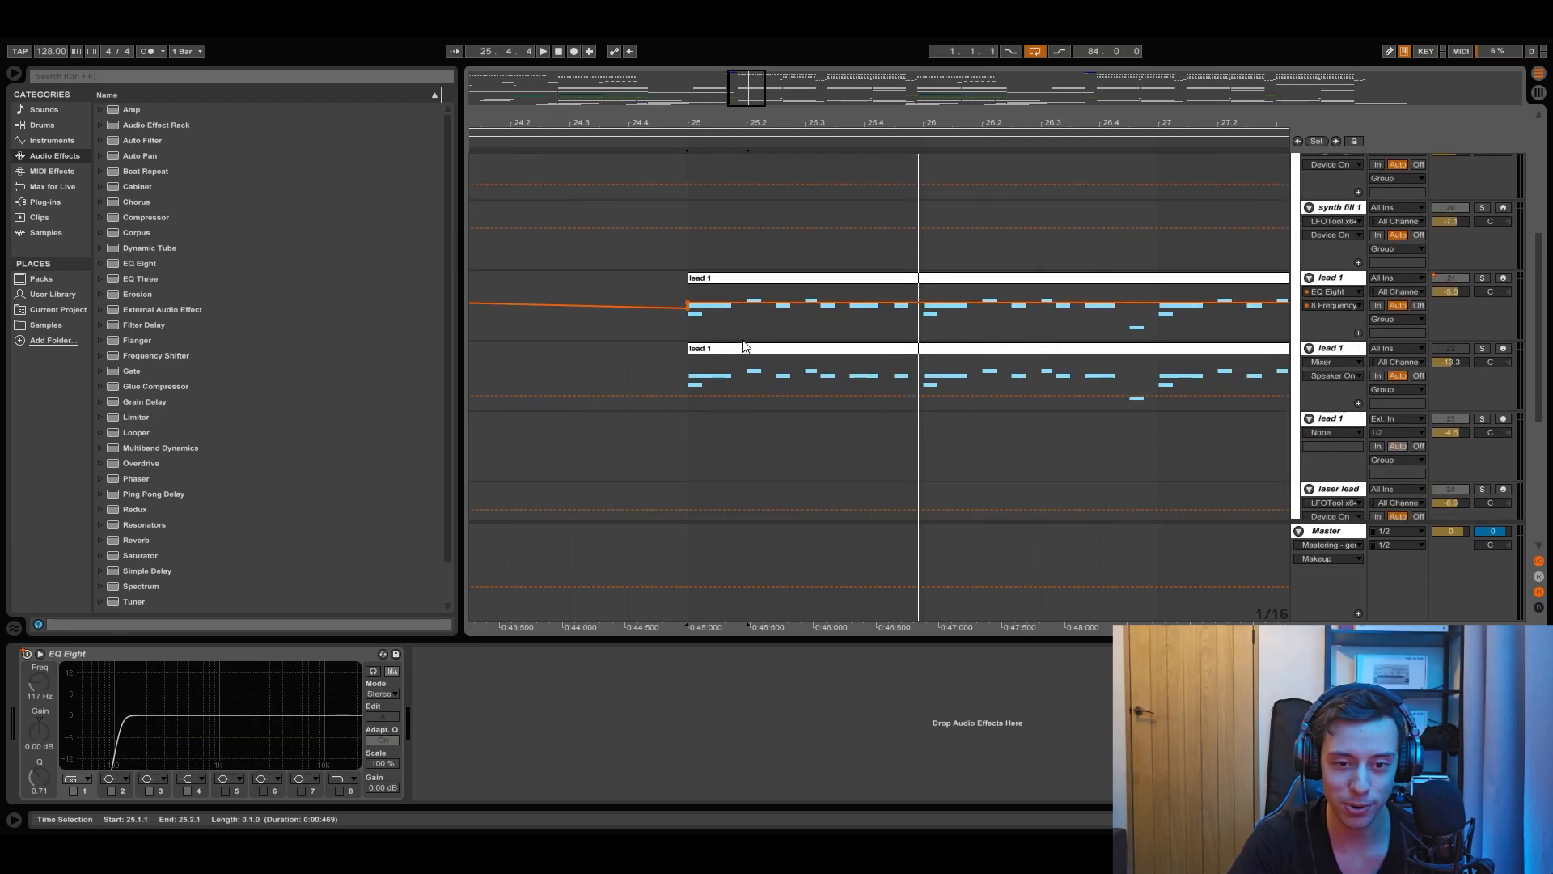
click(720, 296)
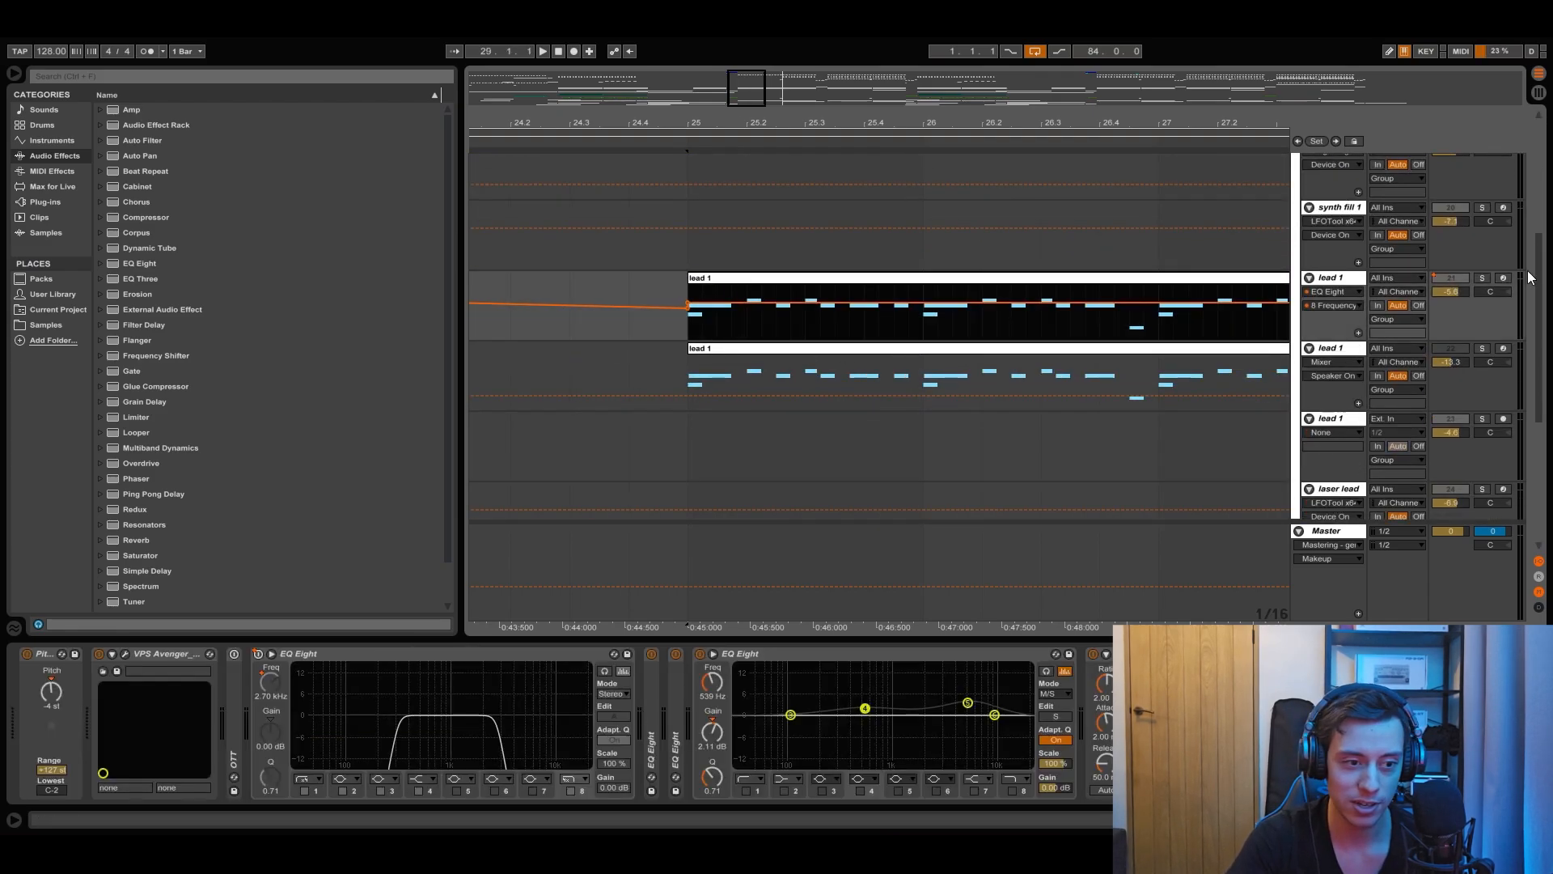
click(1483, 278)
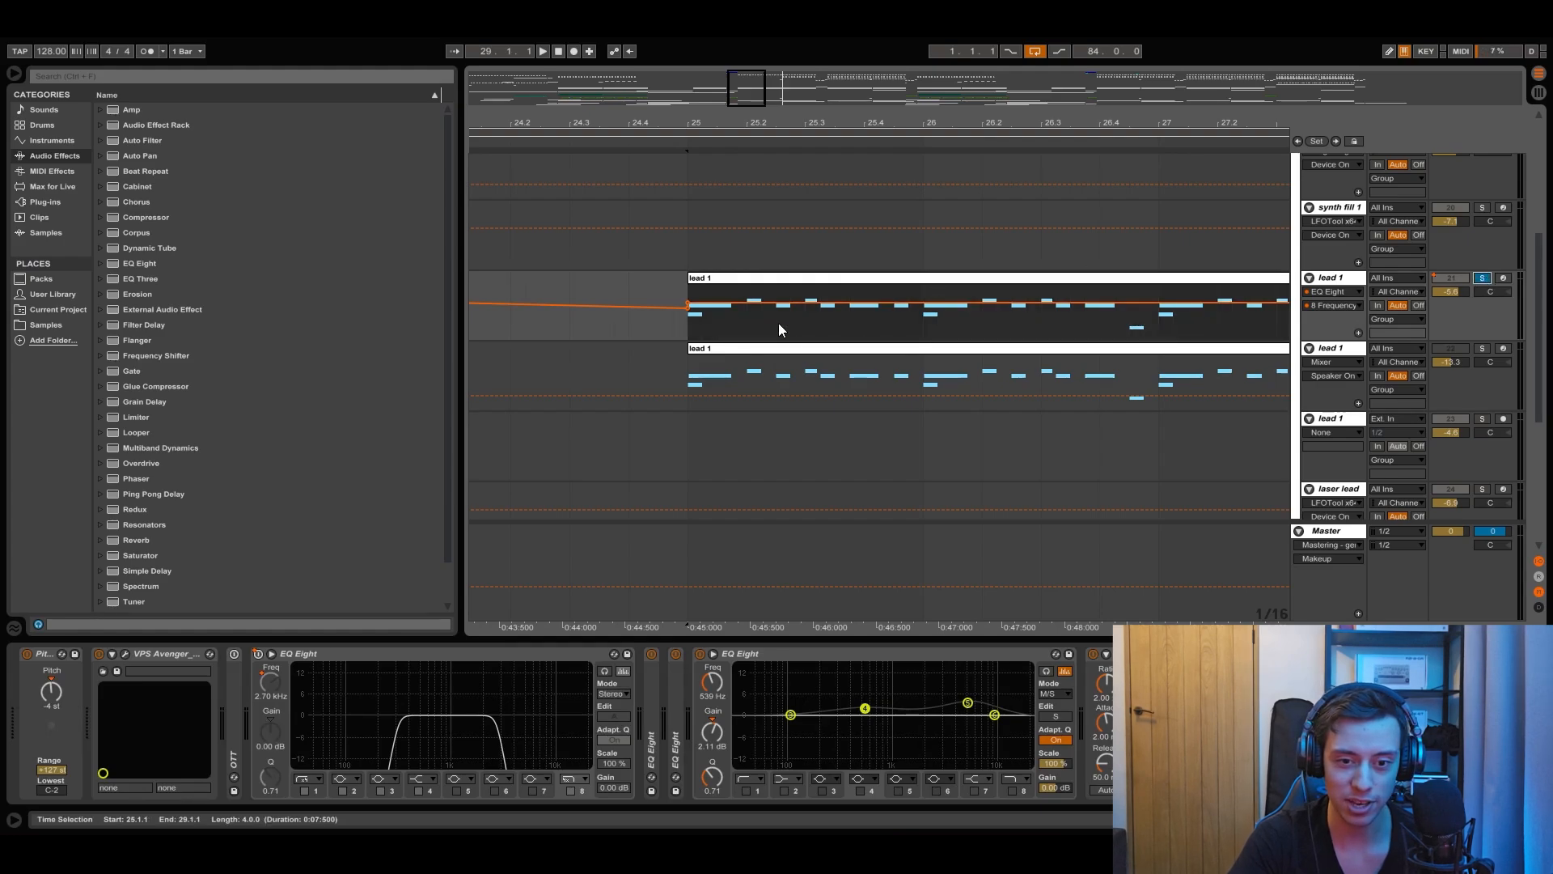
key(space)
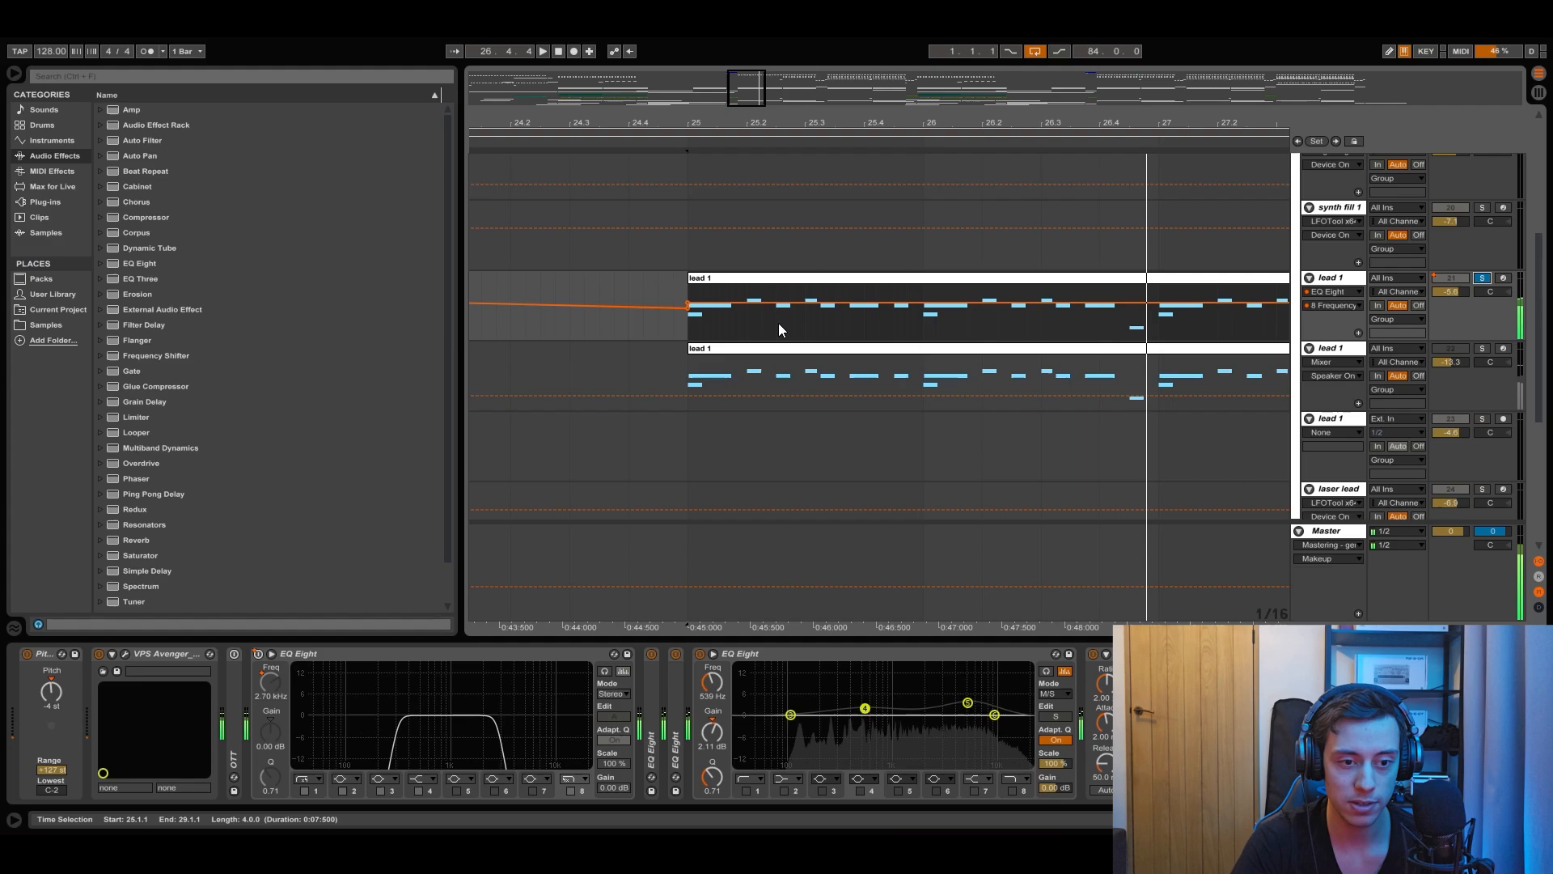
key(space)
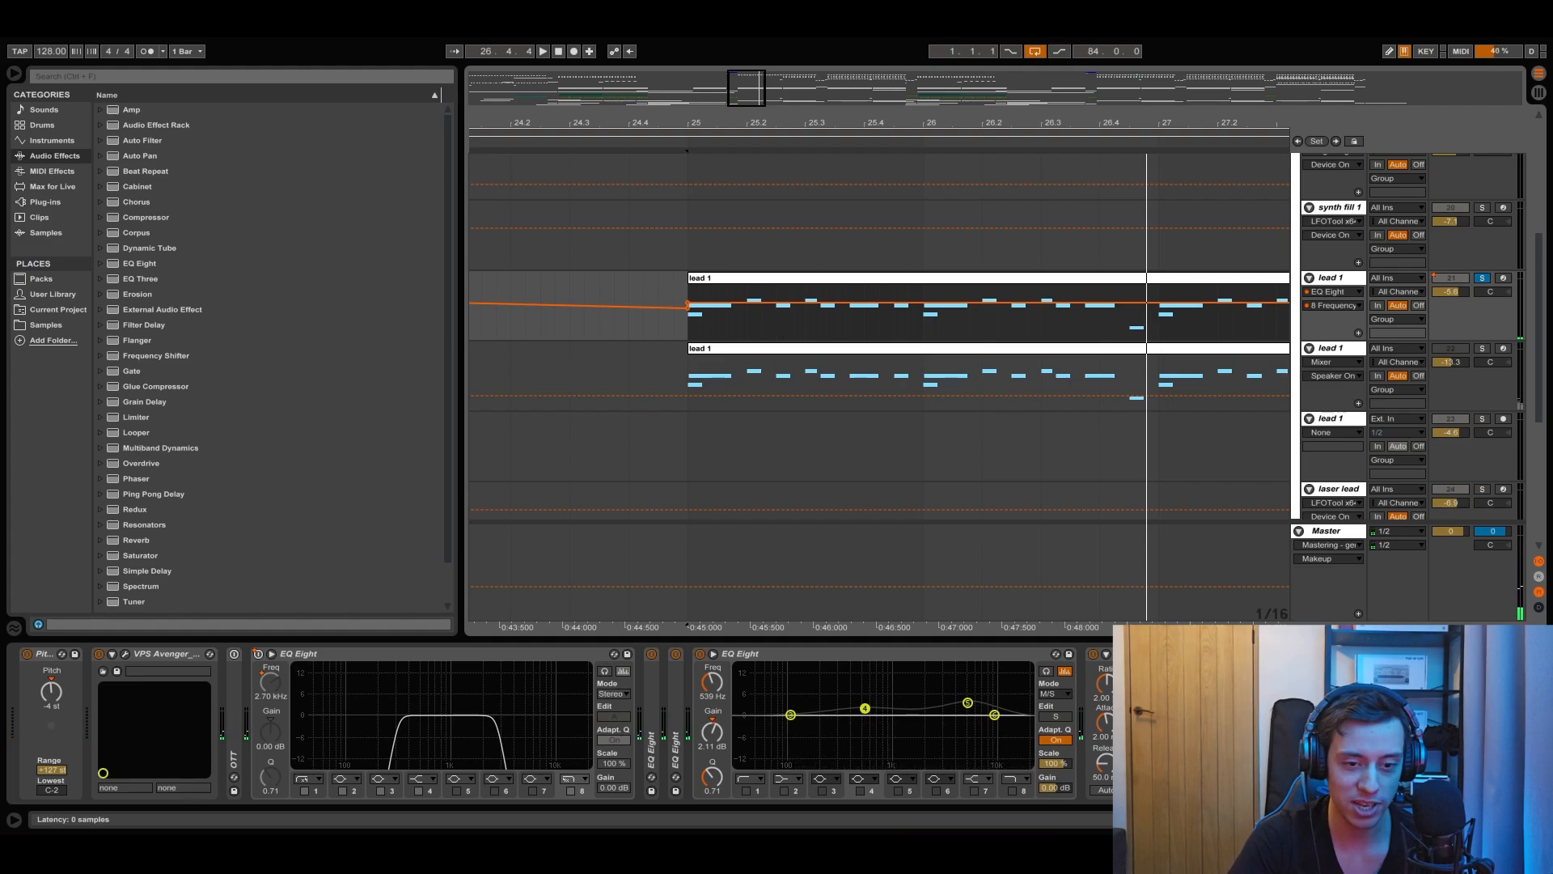
Step: Examine the LFOTool volume curve on the soloed lead 1 track and open its MIDI clip
key(ctrl+alt+p)
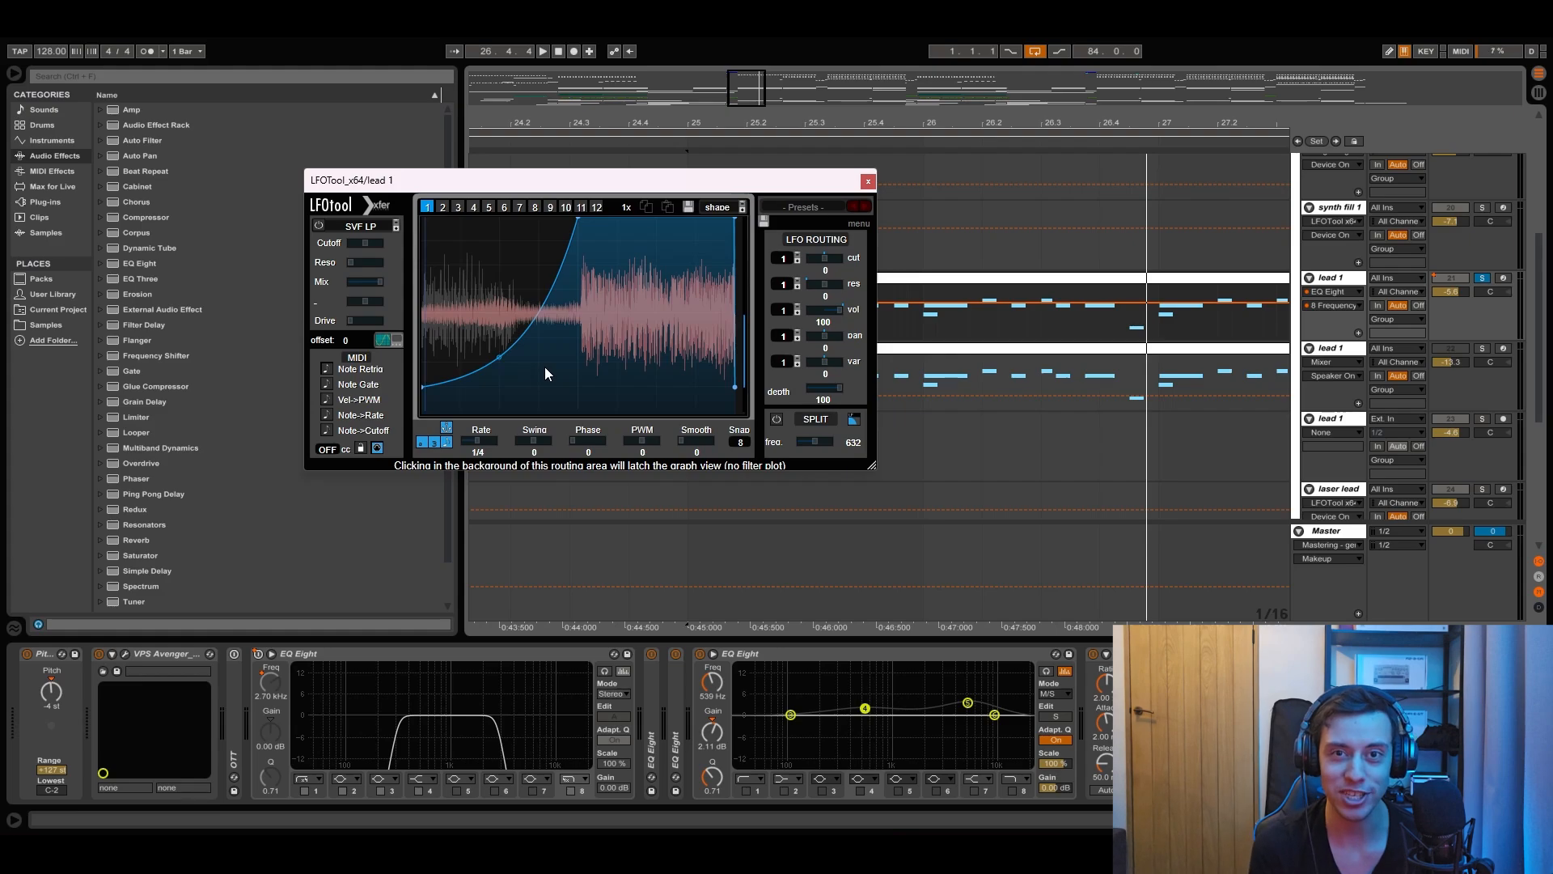
click(868, 181)
click(794, 279)
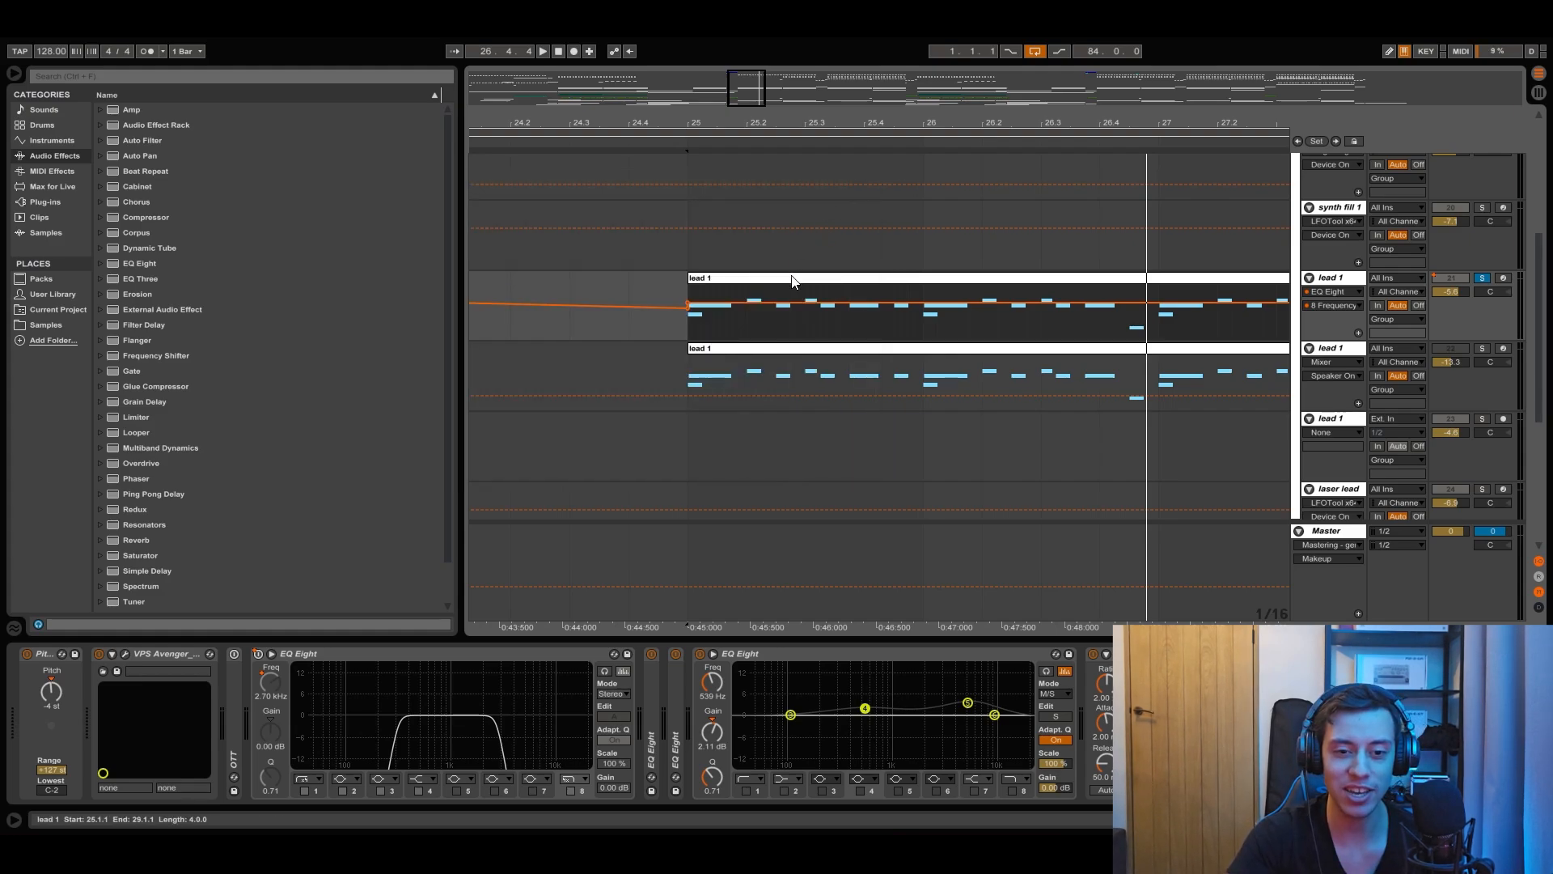
double_click(793, 280)
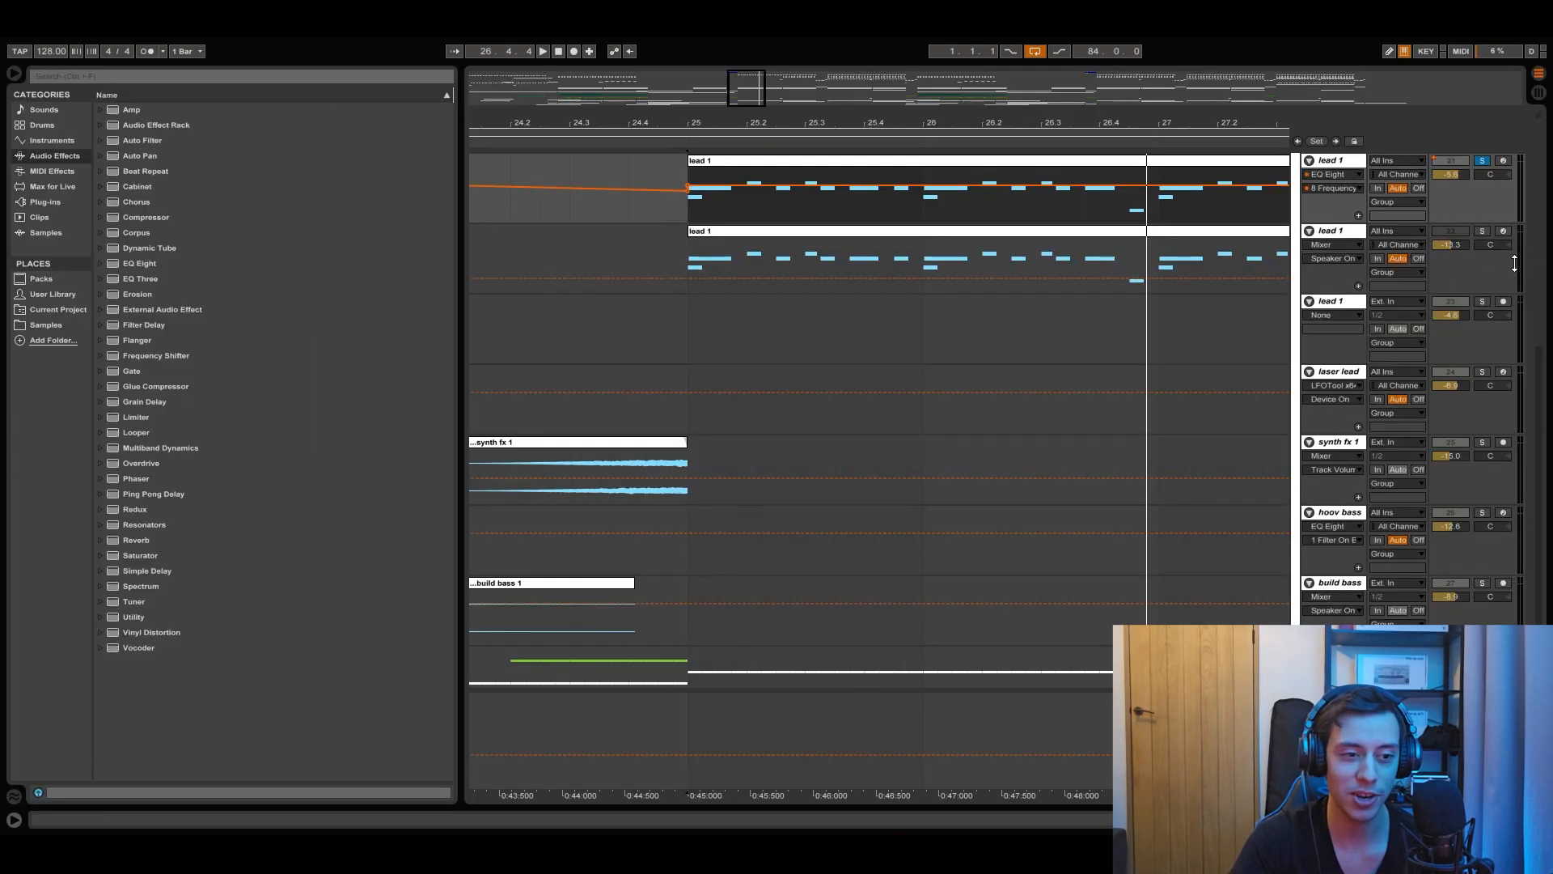
Step: Show the soloed lead 1 track's device chain and examine its two folded EQ Eight devices, folding them again
drag(1538, 391, 1537, 365)
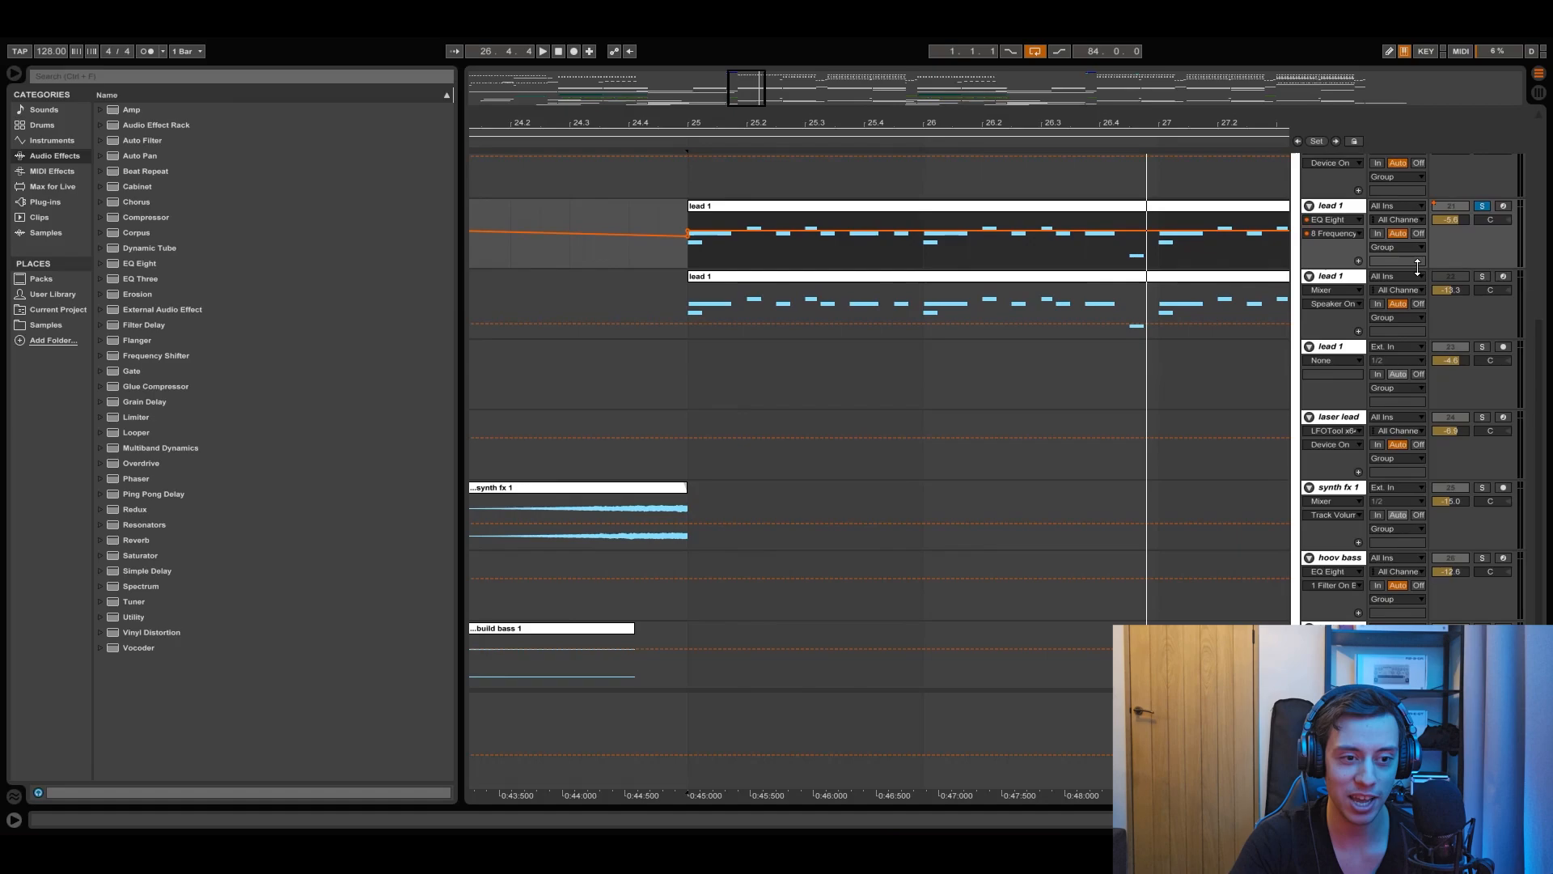
double_click(1358, 210)
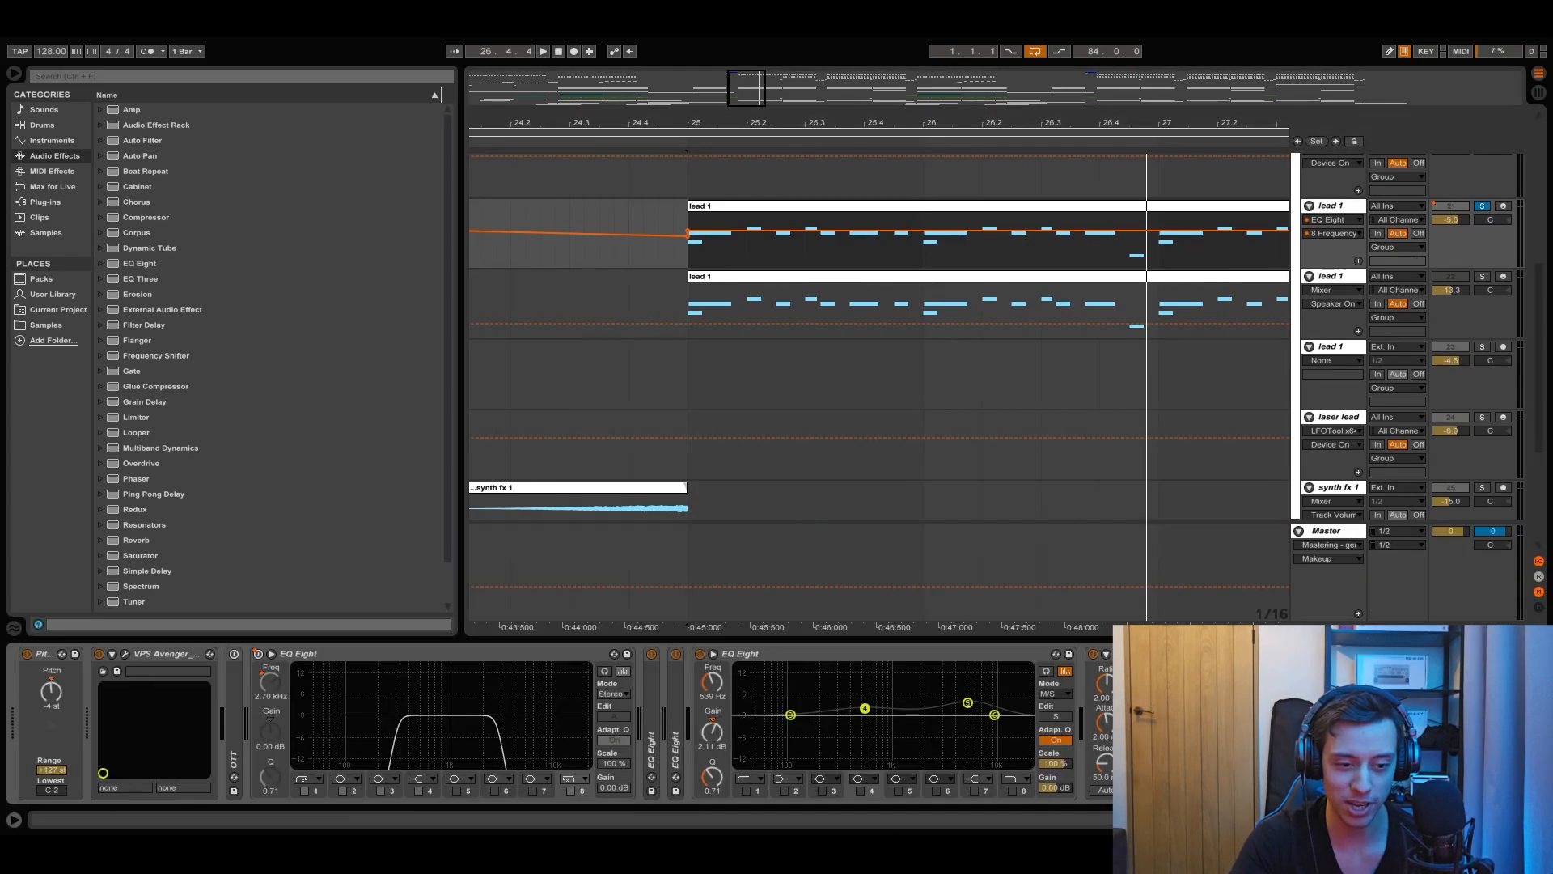
double_click(676, 726)
double_click(793, 653)
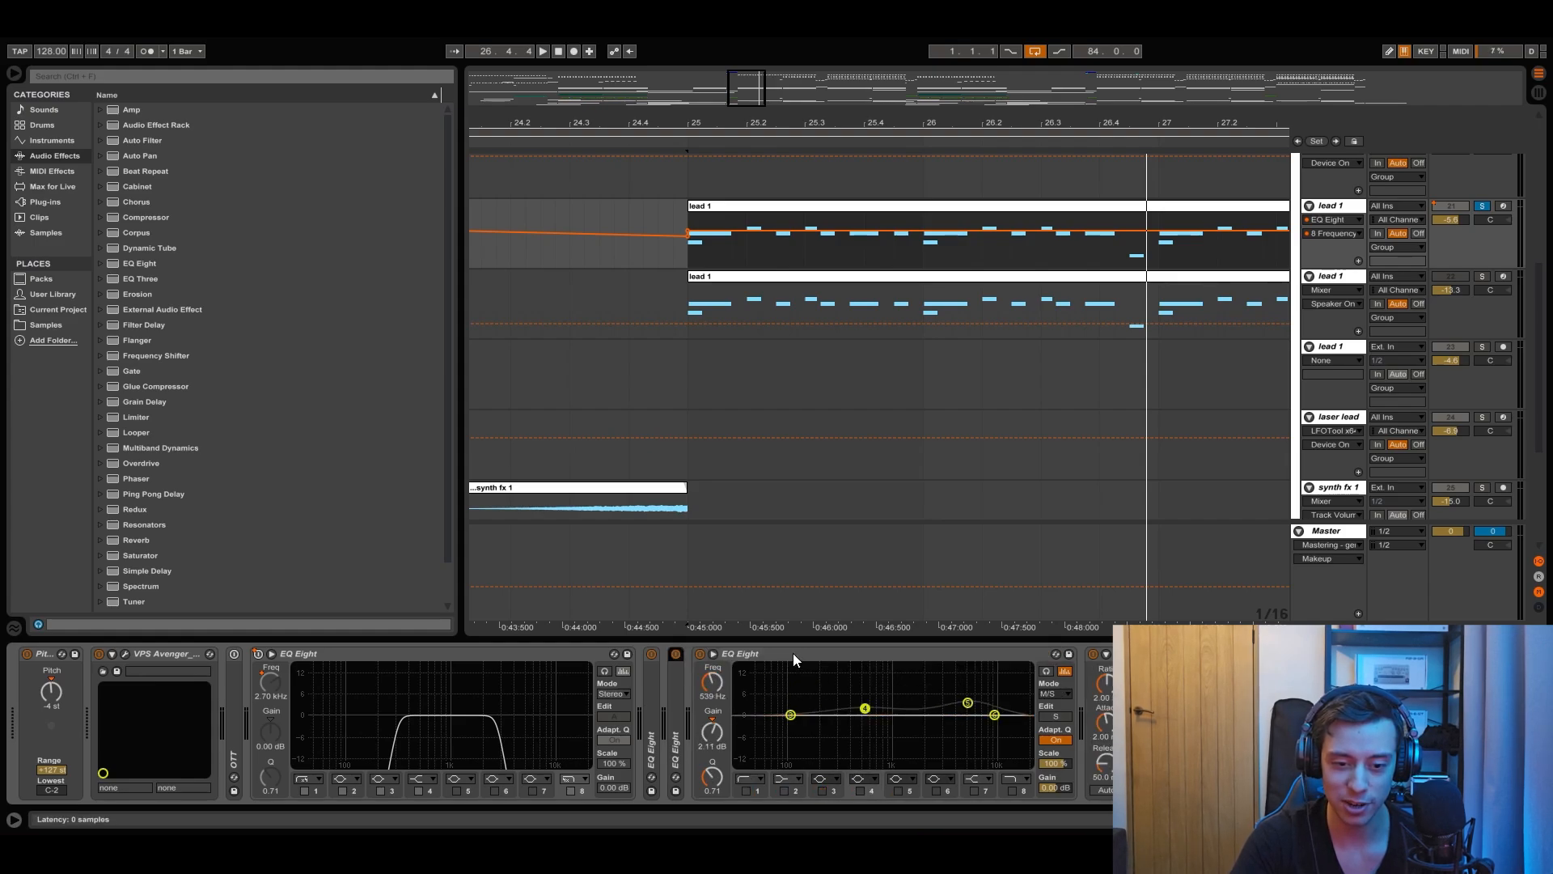
double_click(653, 682)
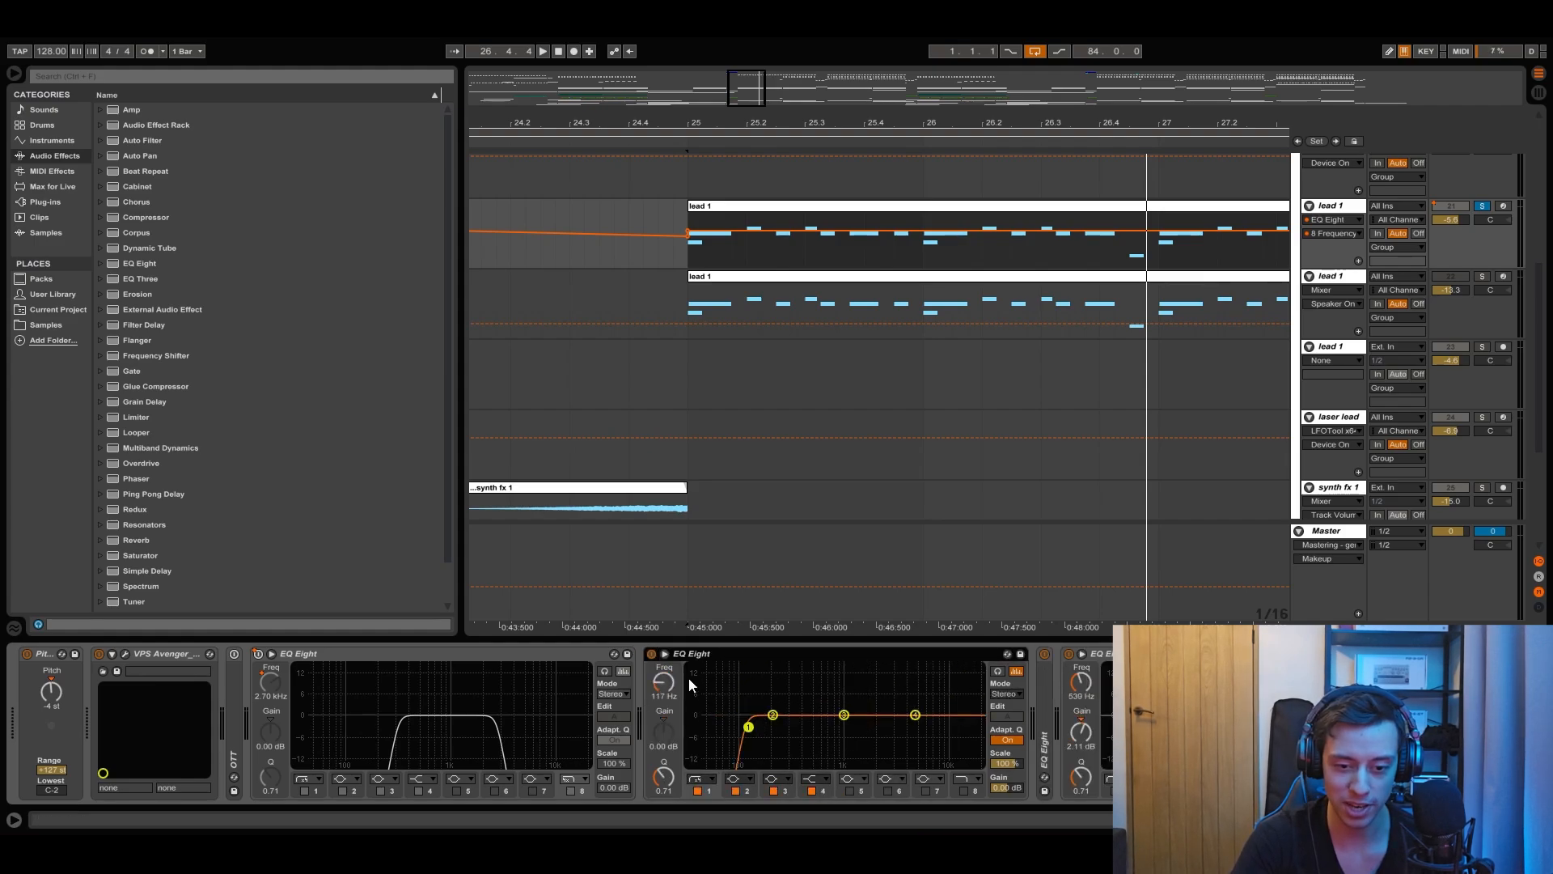
double_click(764, 657)
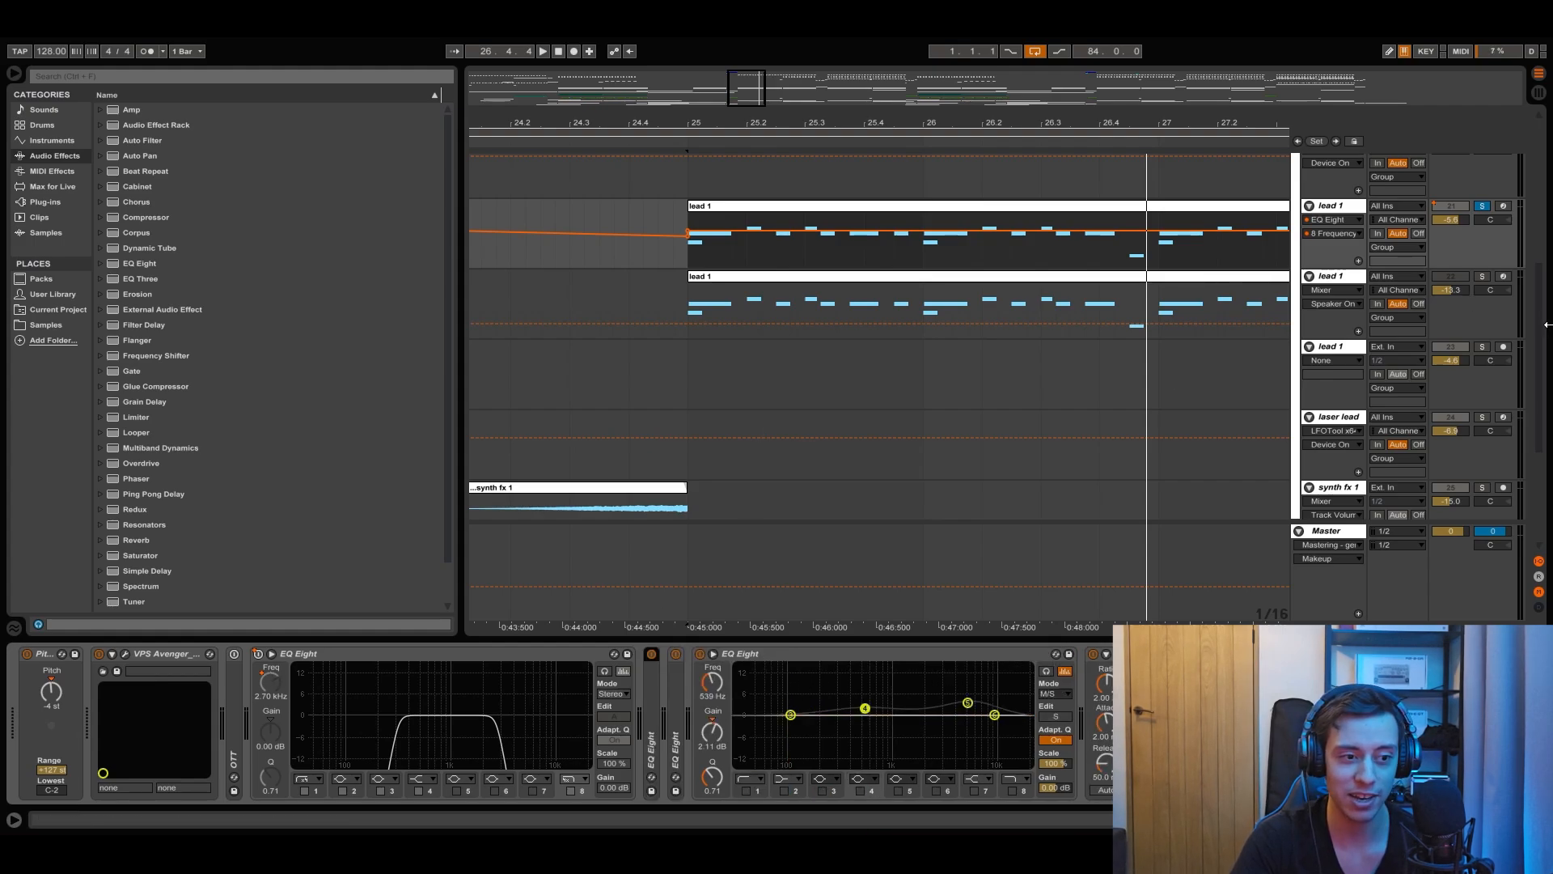
Step: Examine the EQ Eight on the synths group and collapse the group
scroll(1471, 300, up, 5)
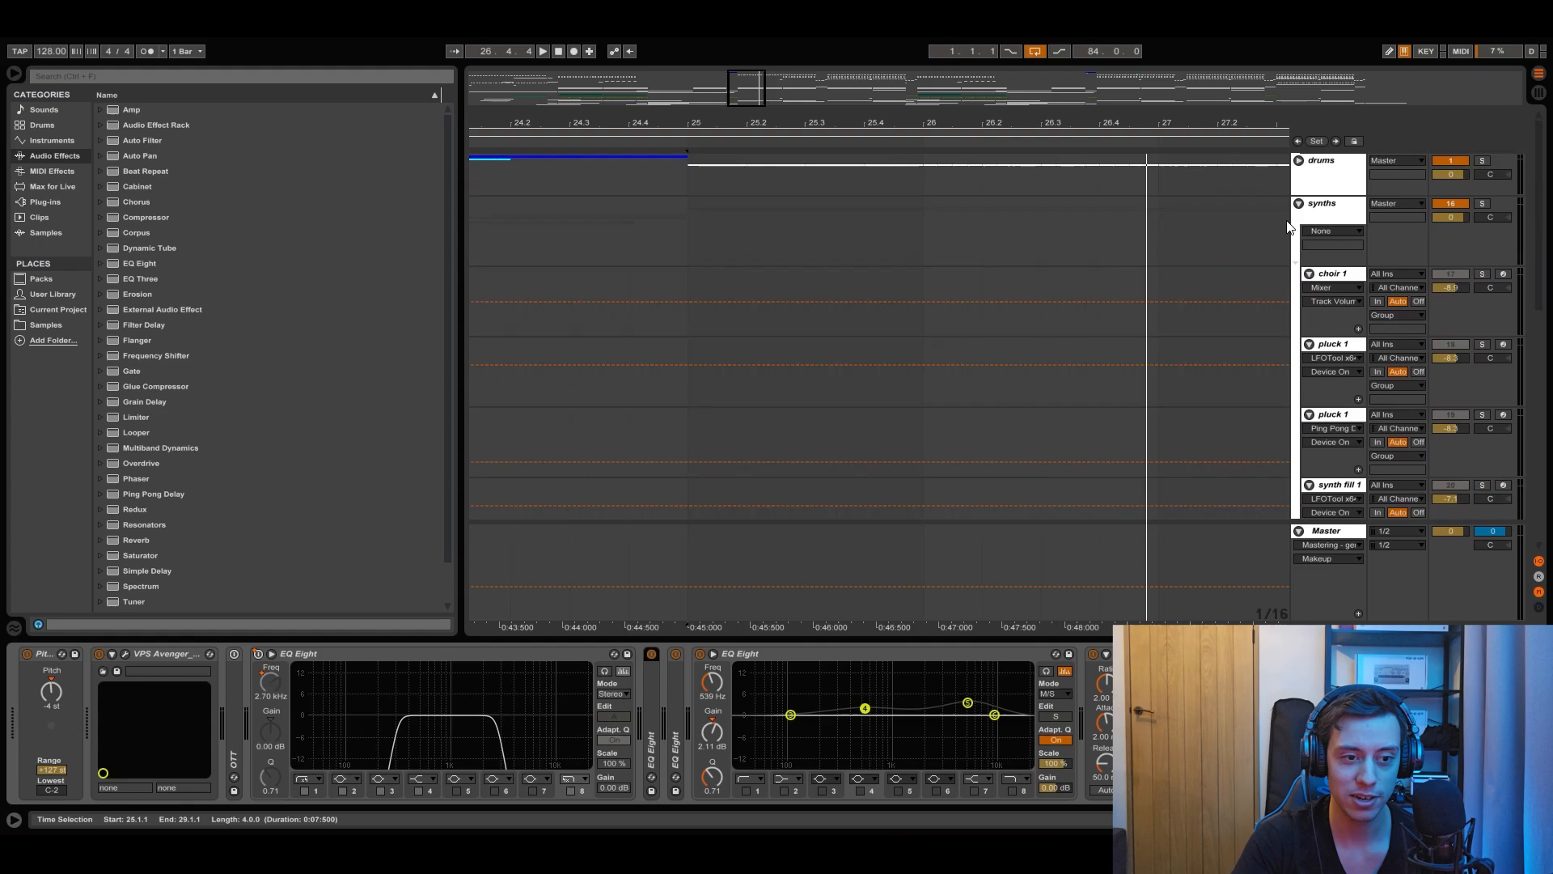
click(1321, 217)
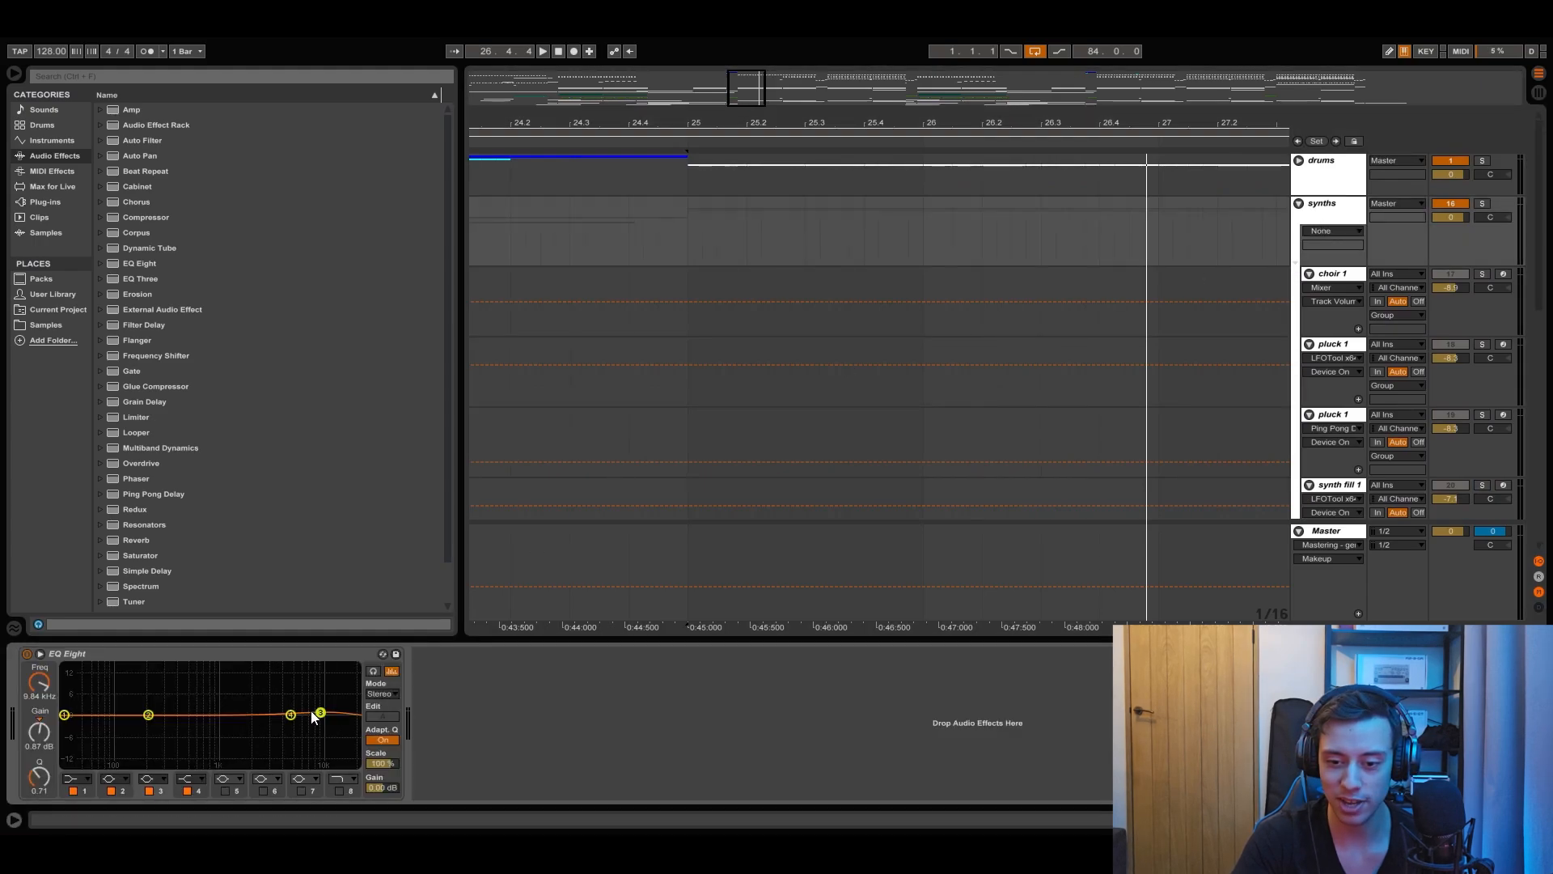
click(1298, 203)
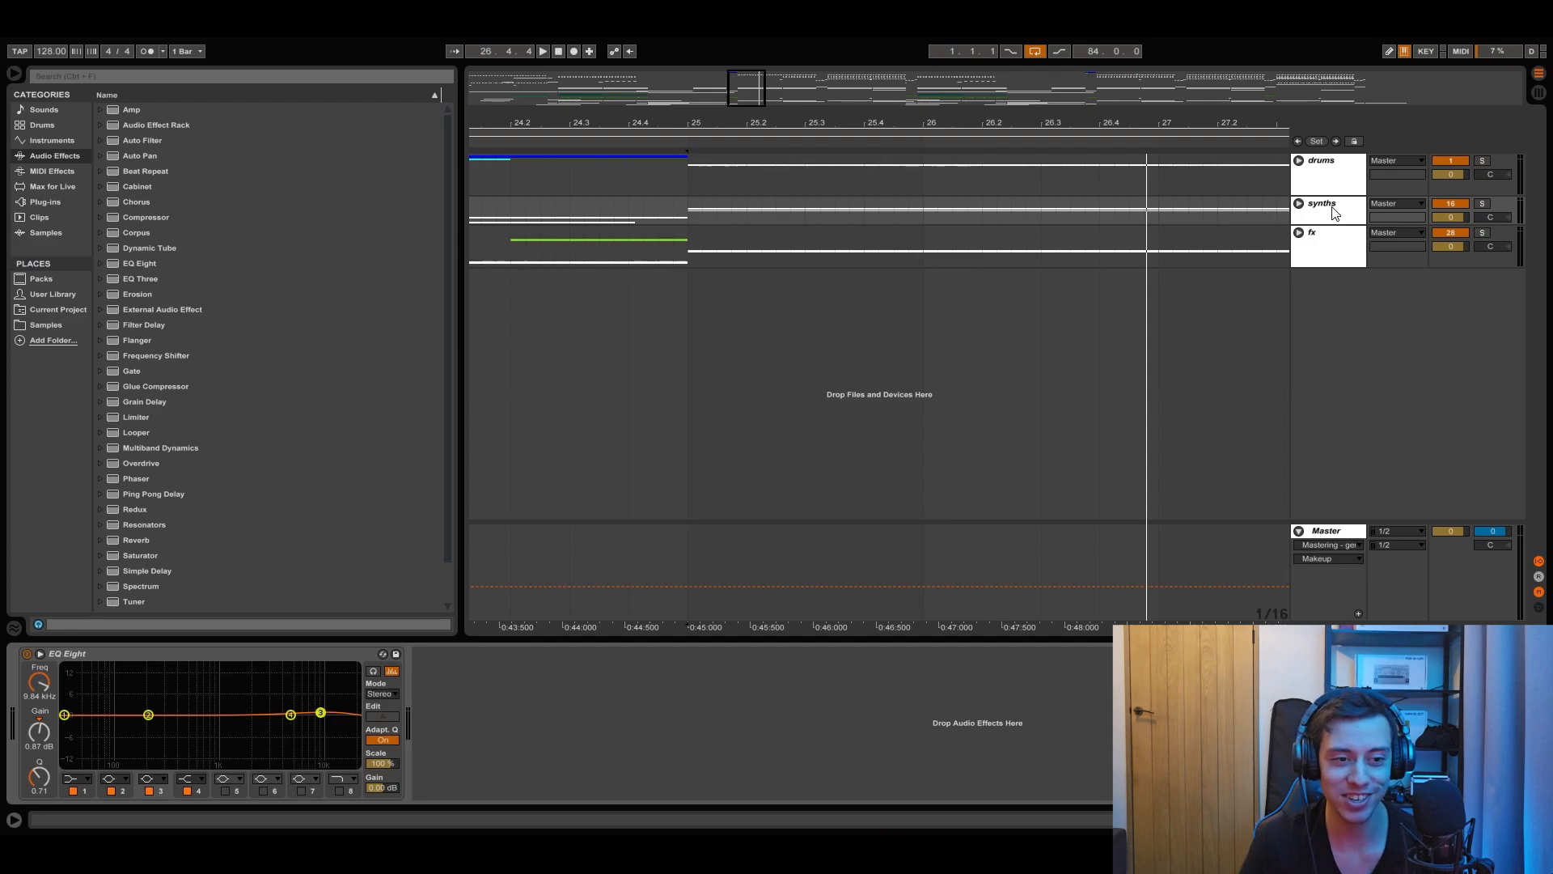
Step: Expand the fx group and select the fx 2 clip at bar 25
click(1485, 232)
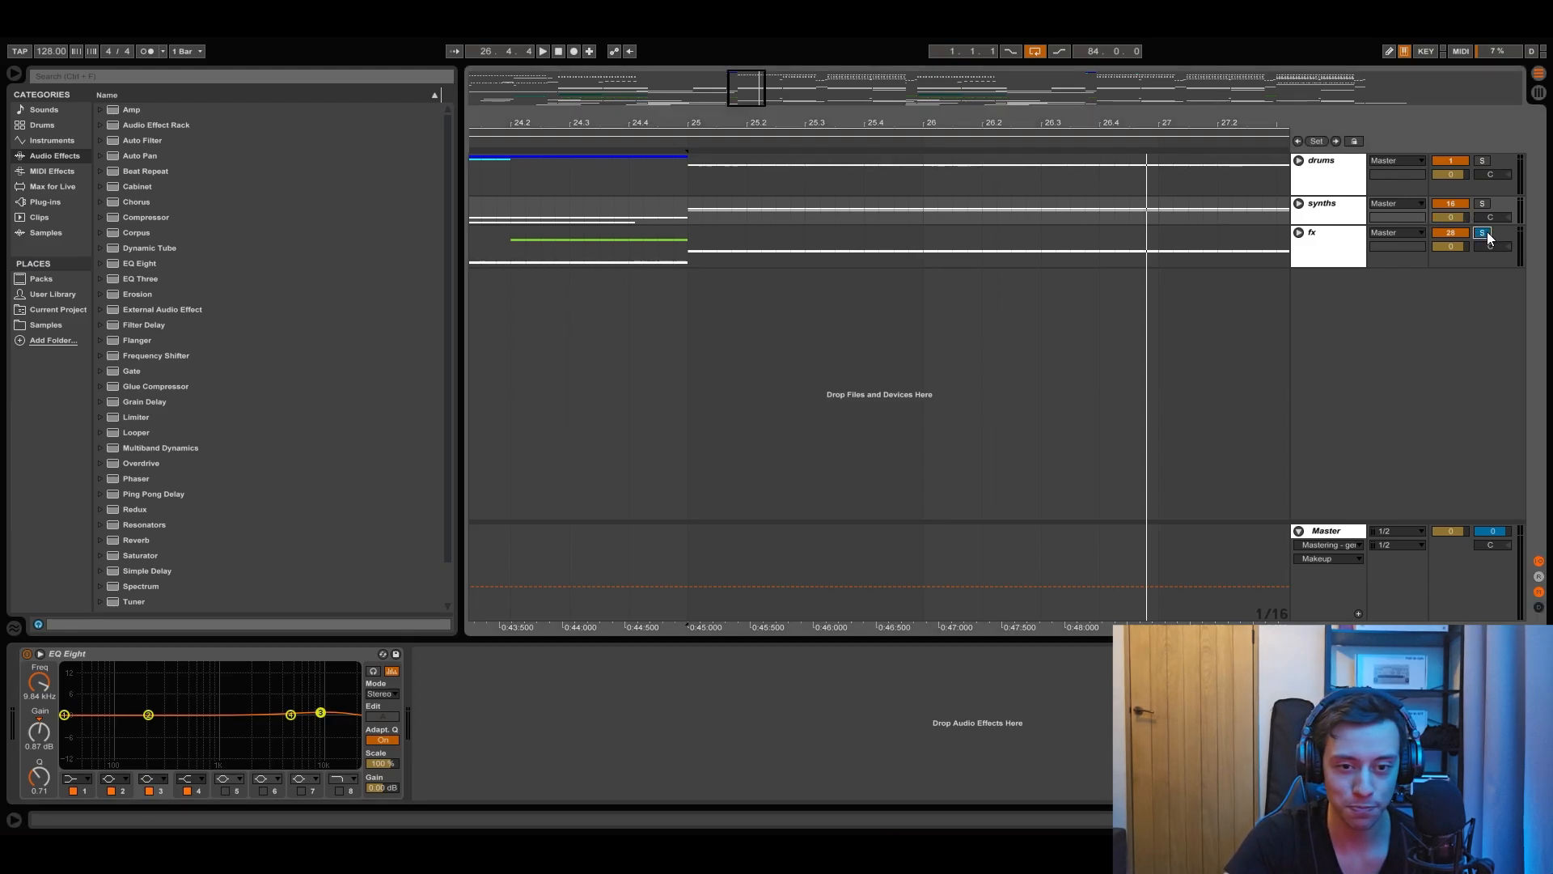
click(1482, 232)
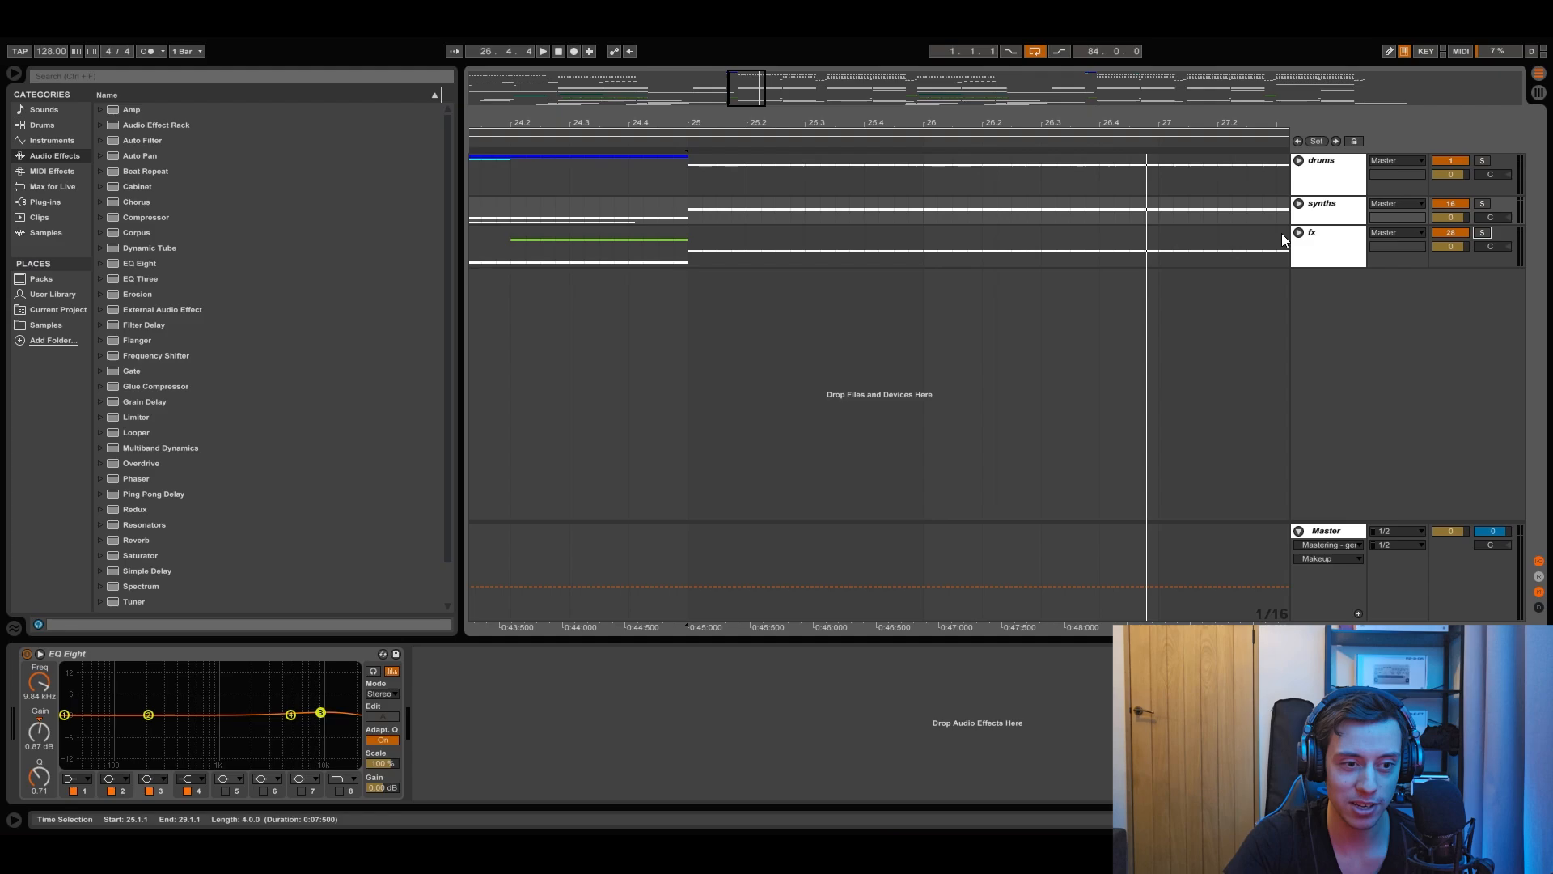
click(1299, 233)
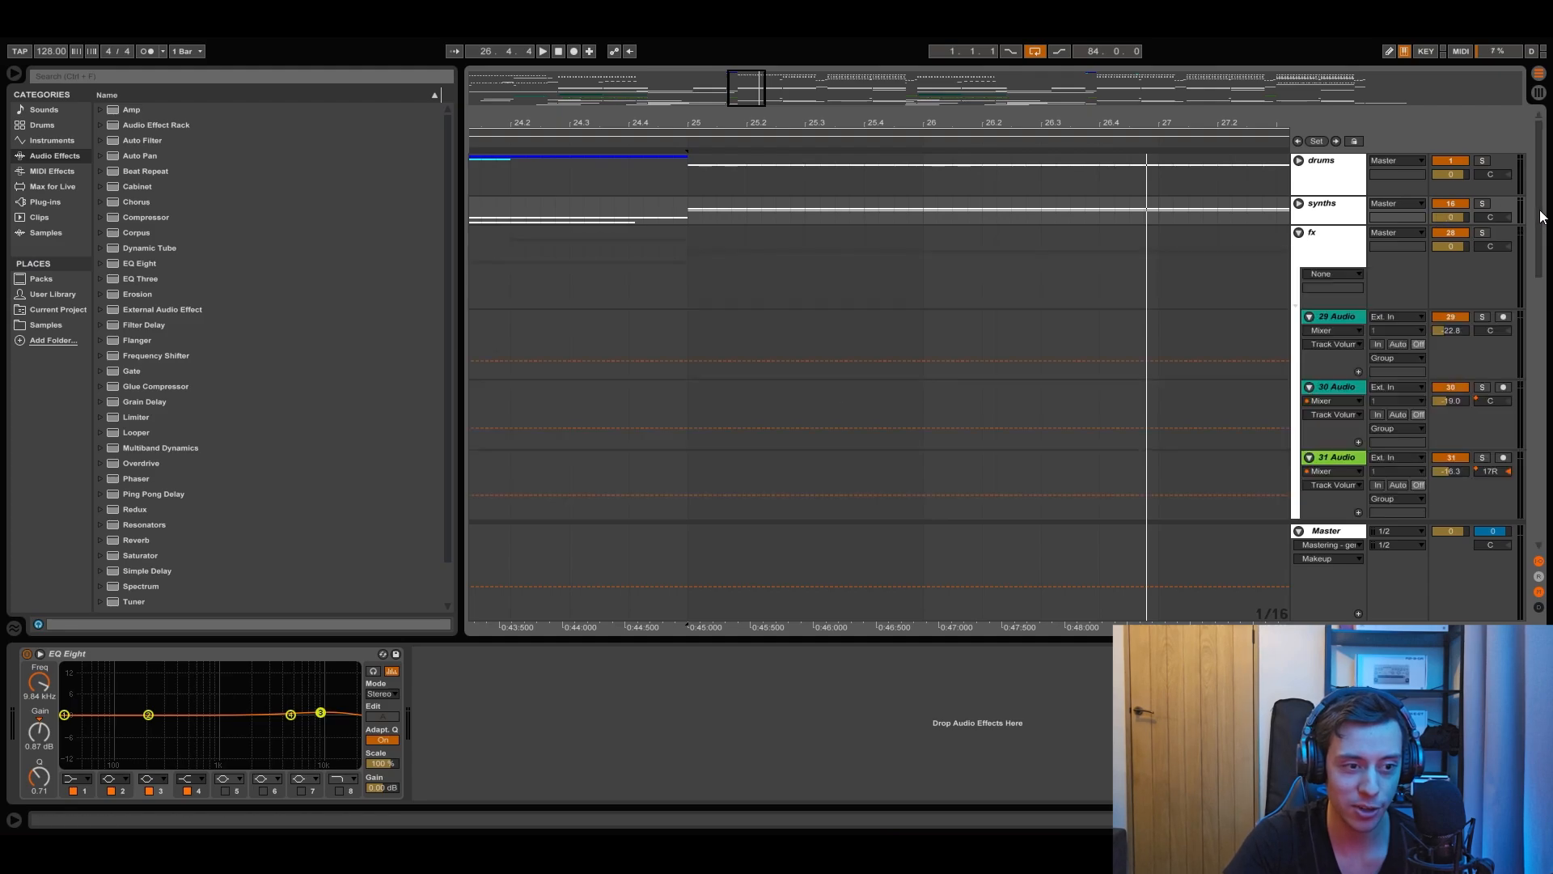
drag(1540, 215, 1531, 387)
click(812, 383)
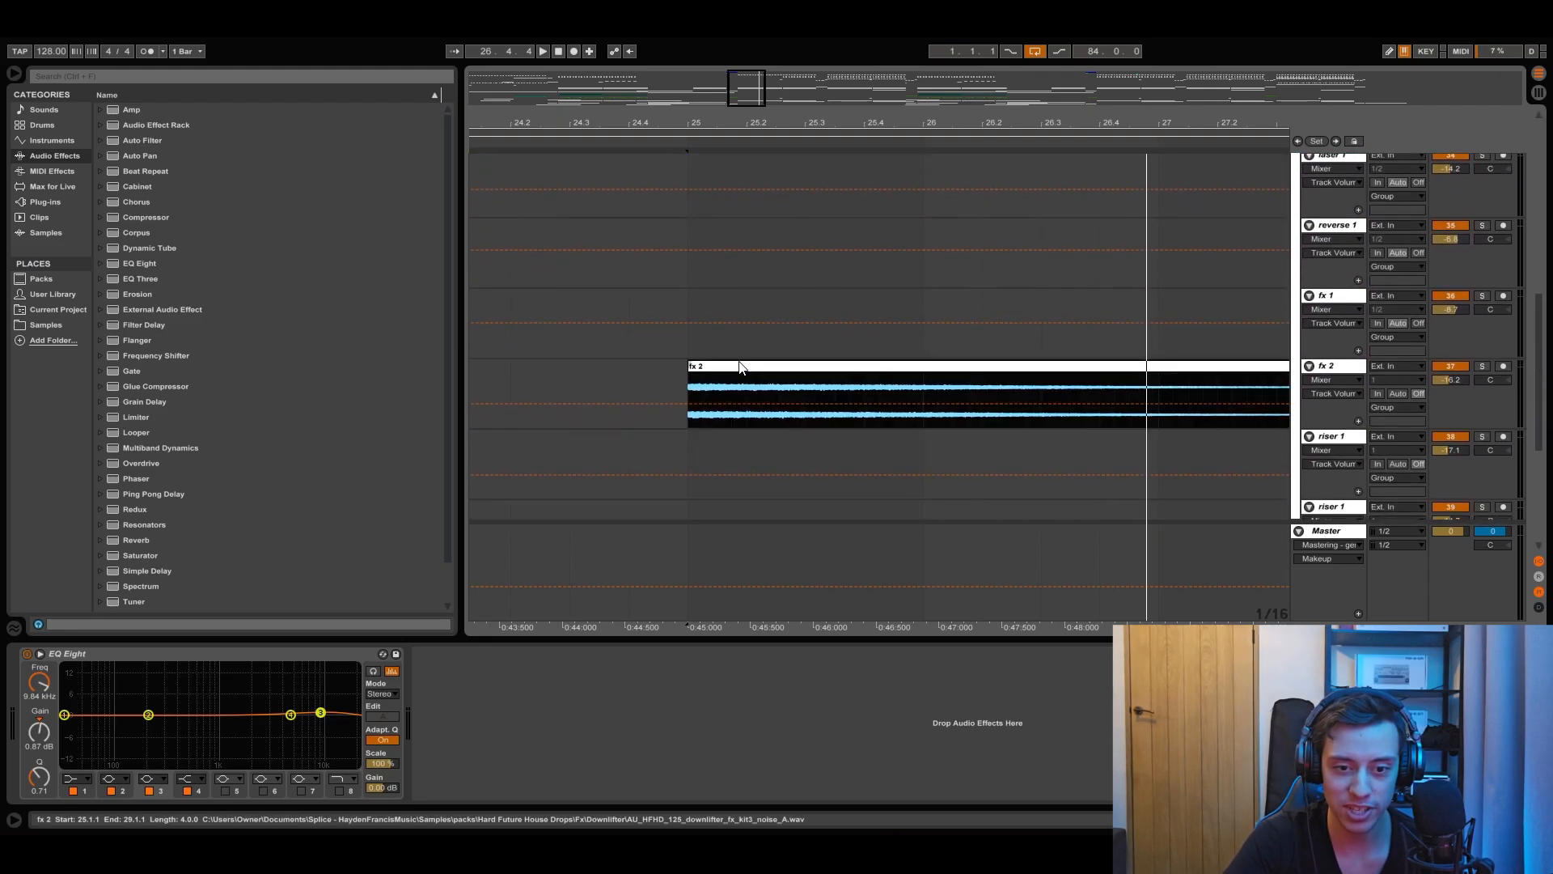
Step: Solo the fx 2 track and play its clip from bar 25
click(1483, 367)
click(919, 390)
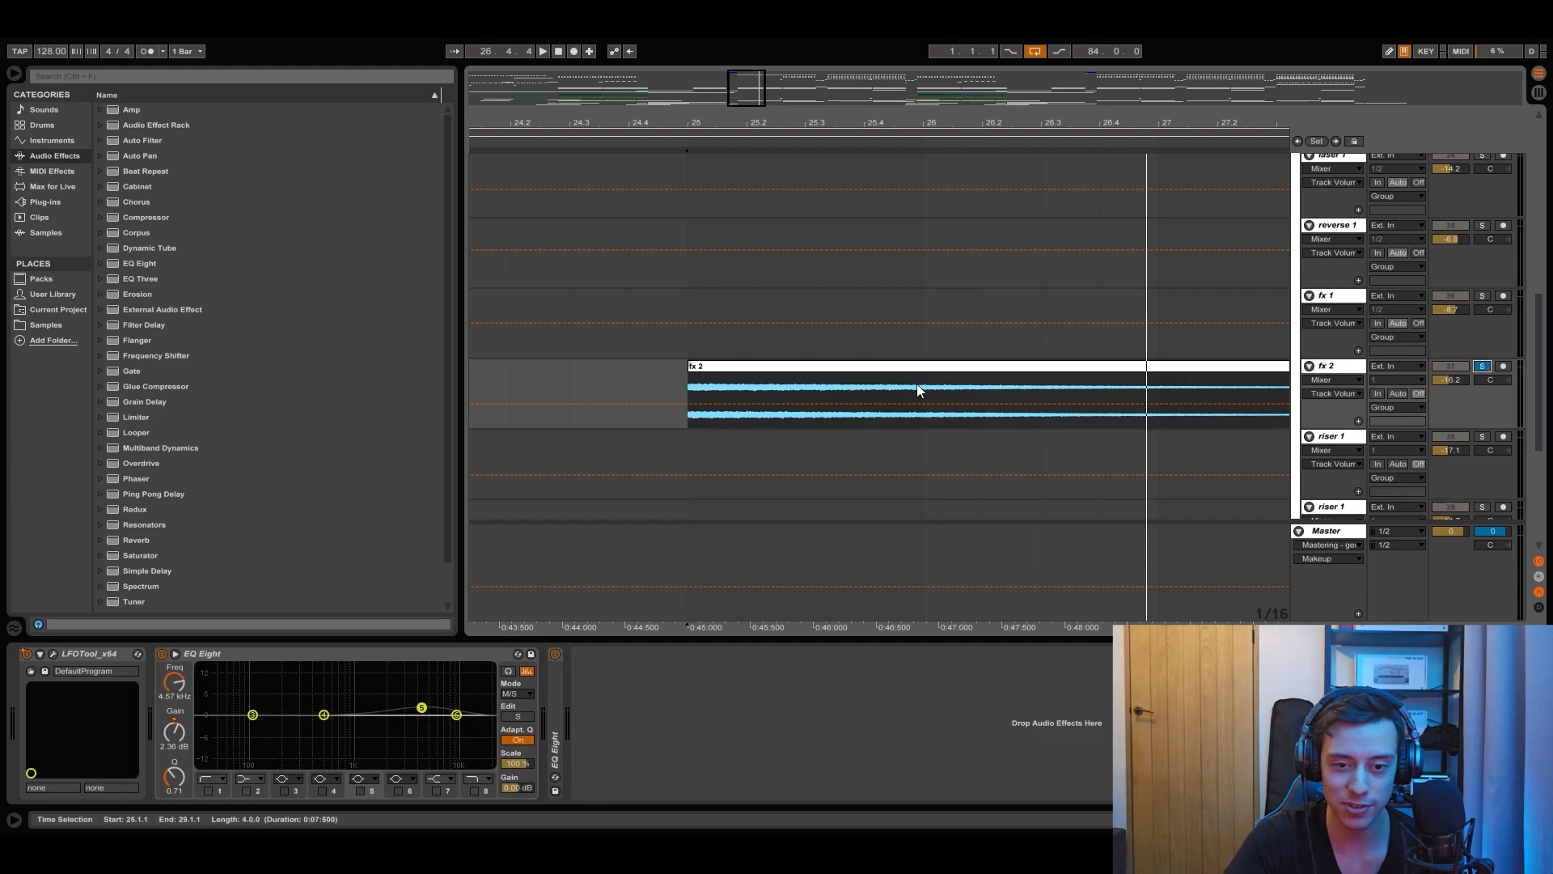
key(space)
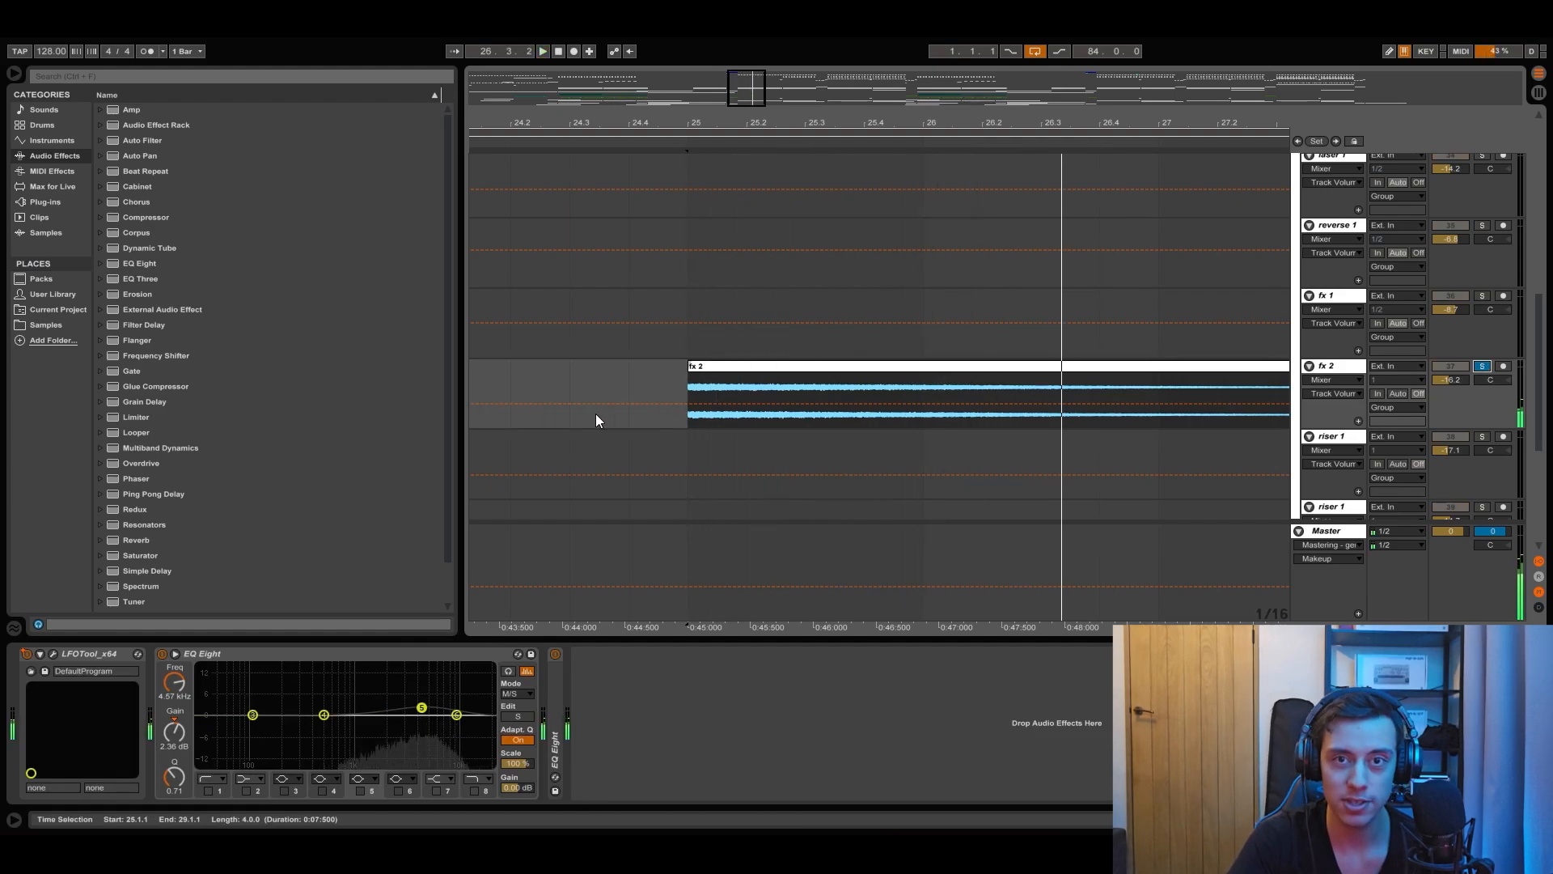
Step: Unfold the second EQ Eight on the fx 2 track and examine the track's LFOTool volume curve
click(1327, 380)
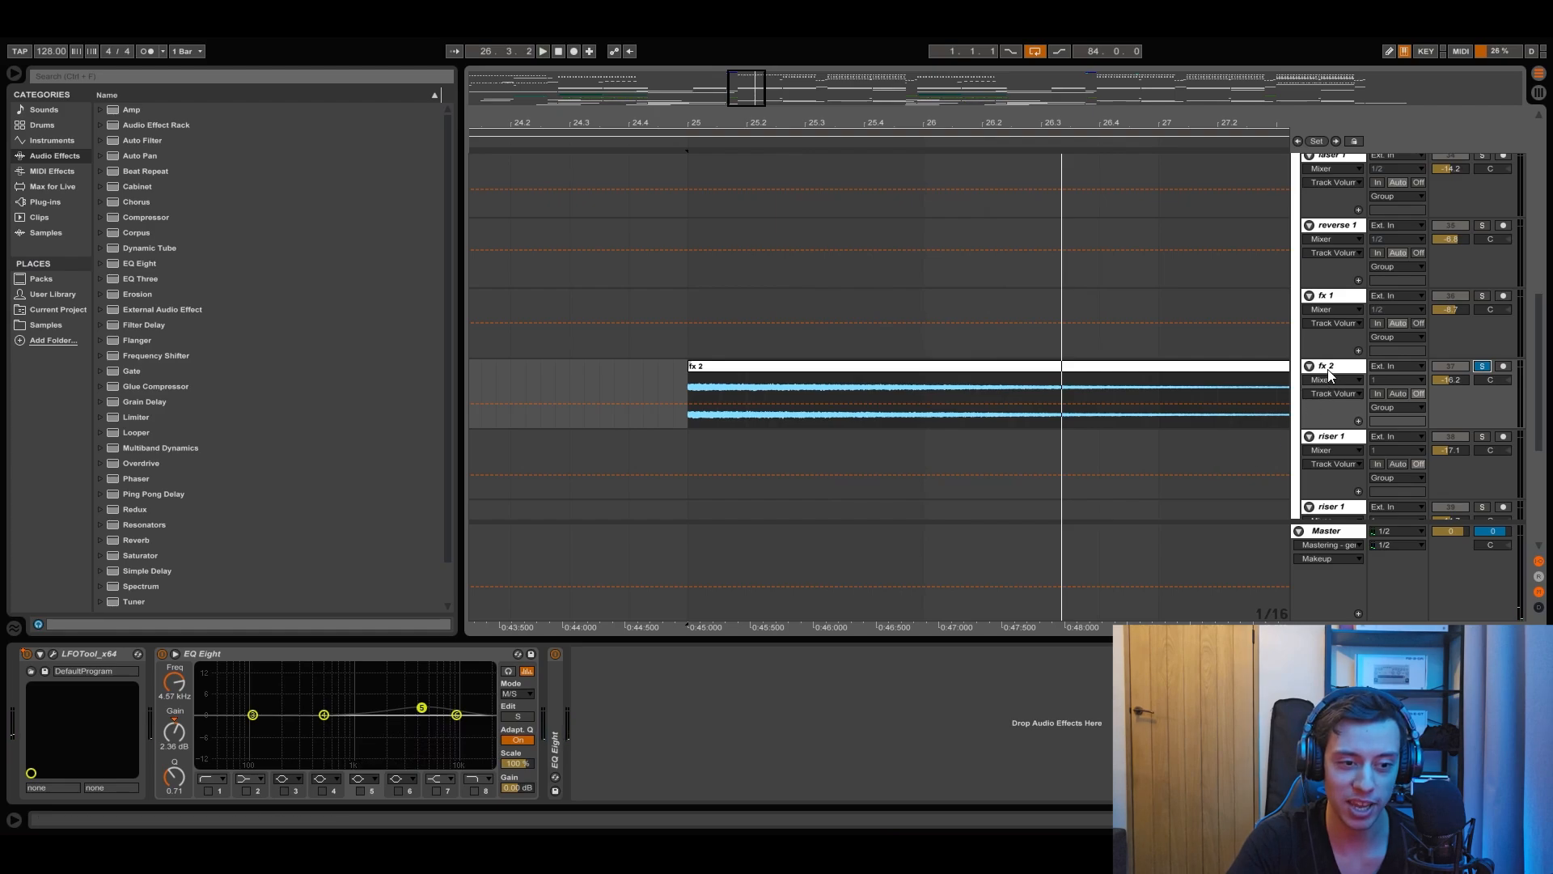
double_click(554, 709)
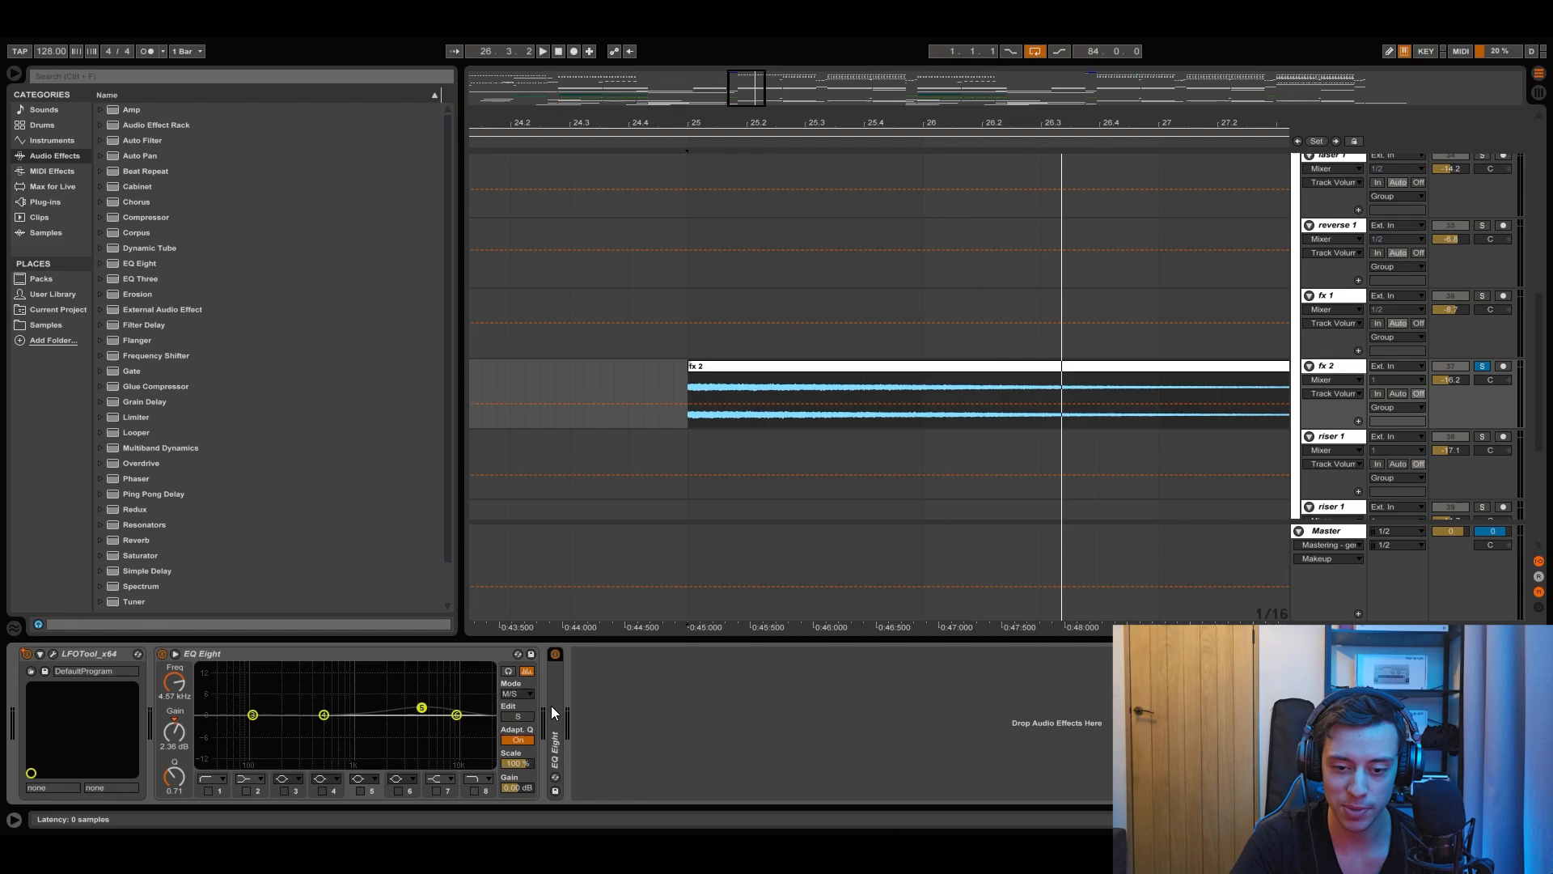
click(53, 652)
click(52, 654)
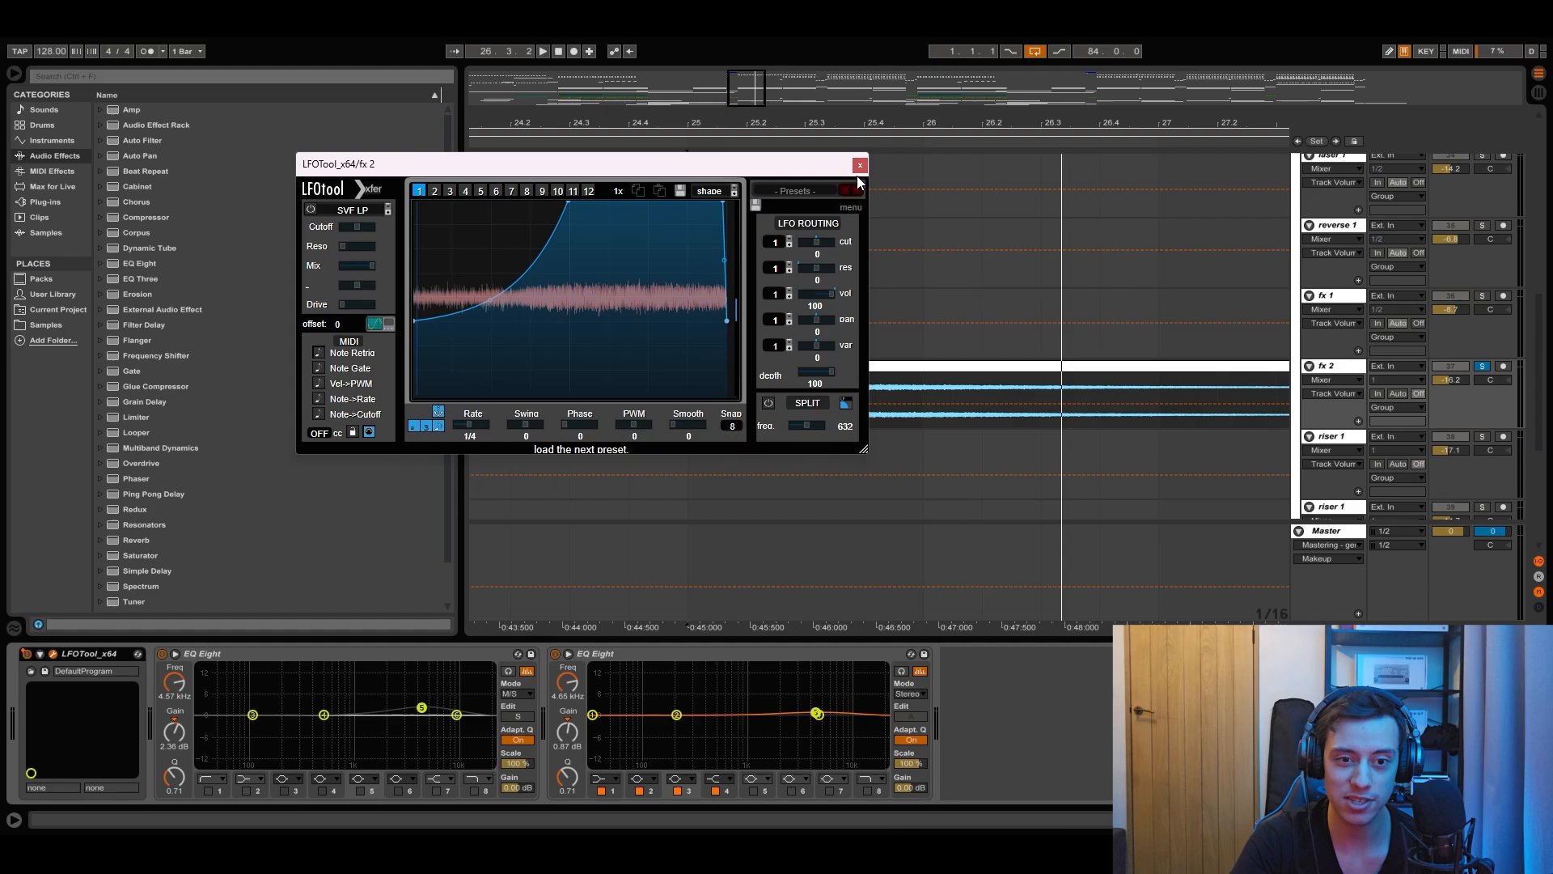
click(860, 165)
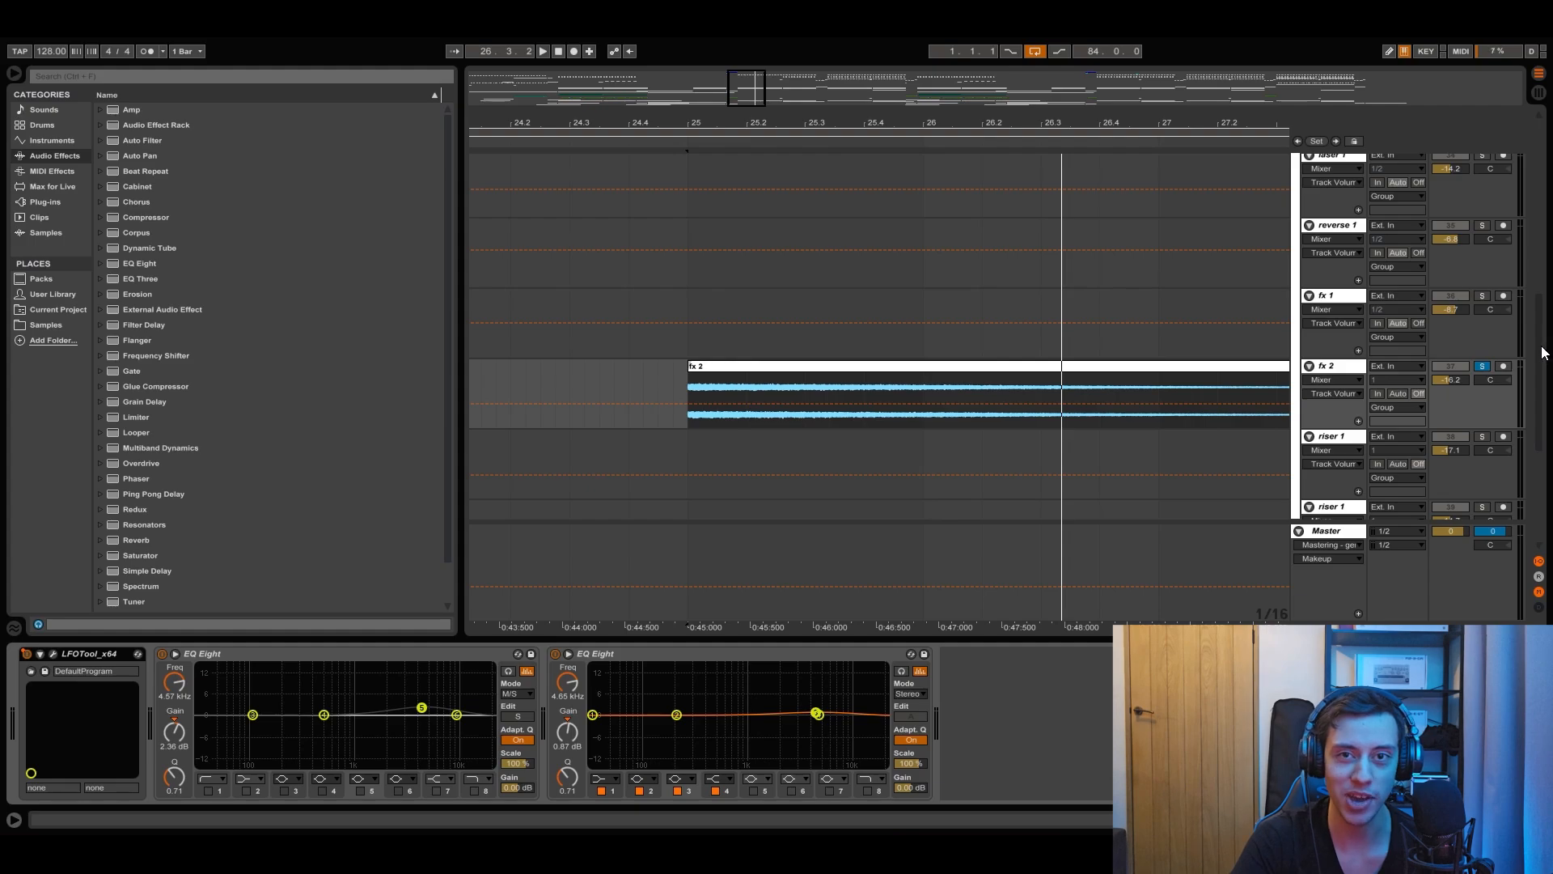
Step: Collapse the fx group and expand the drums group, showing the arrangement from about bar 20 to 39
drag(1543, 348, 1542, 326)
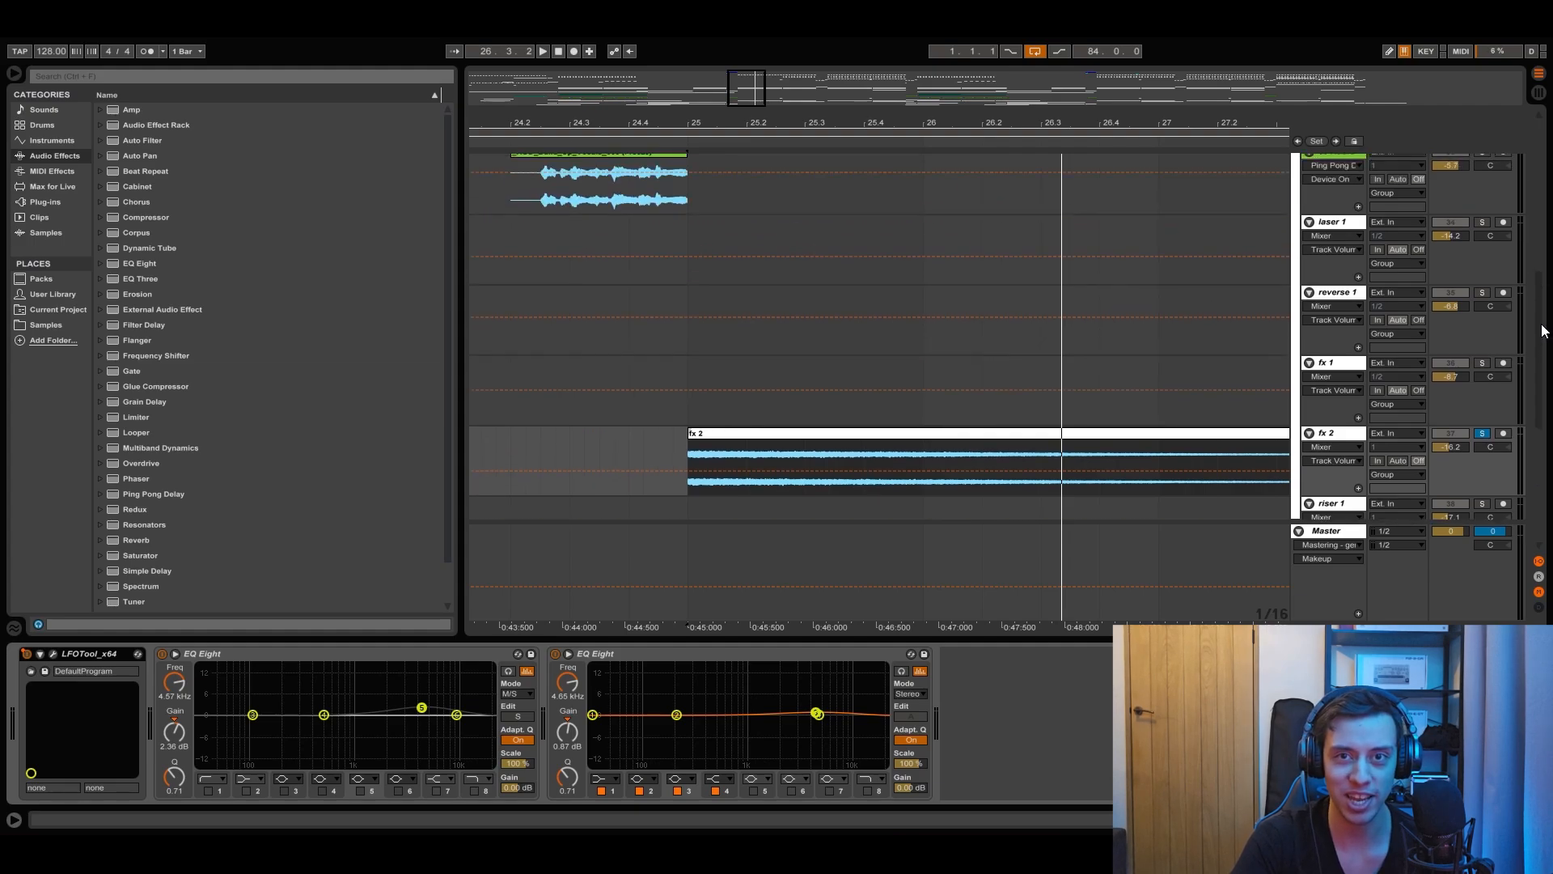
scroll(1245, 235, up, 10)
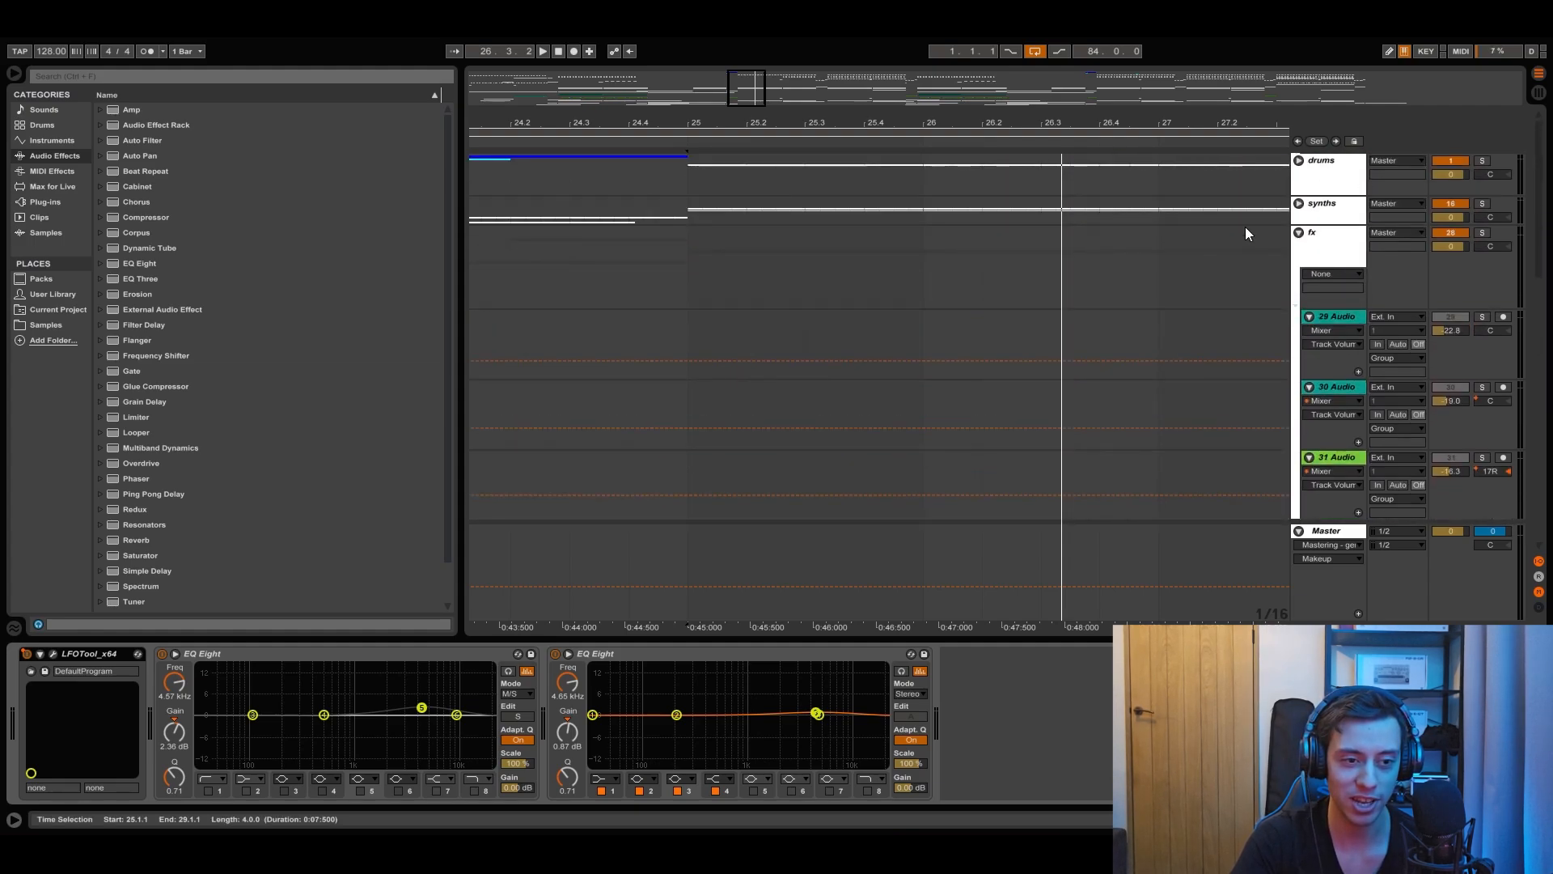
click(1299, 232)
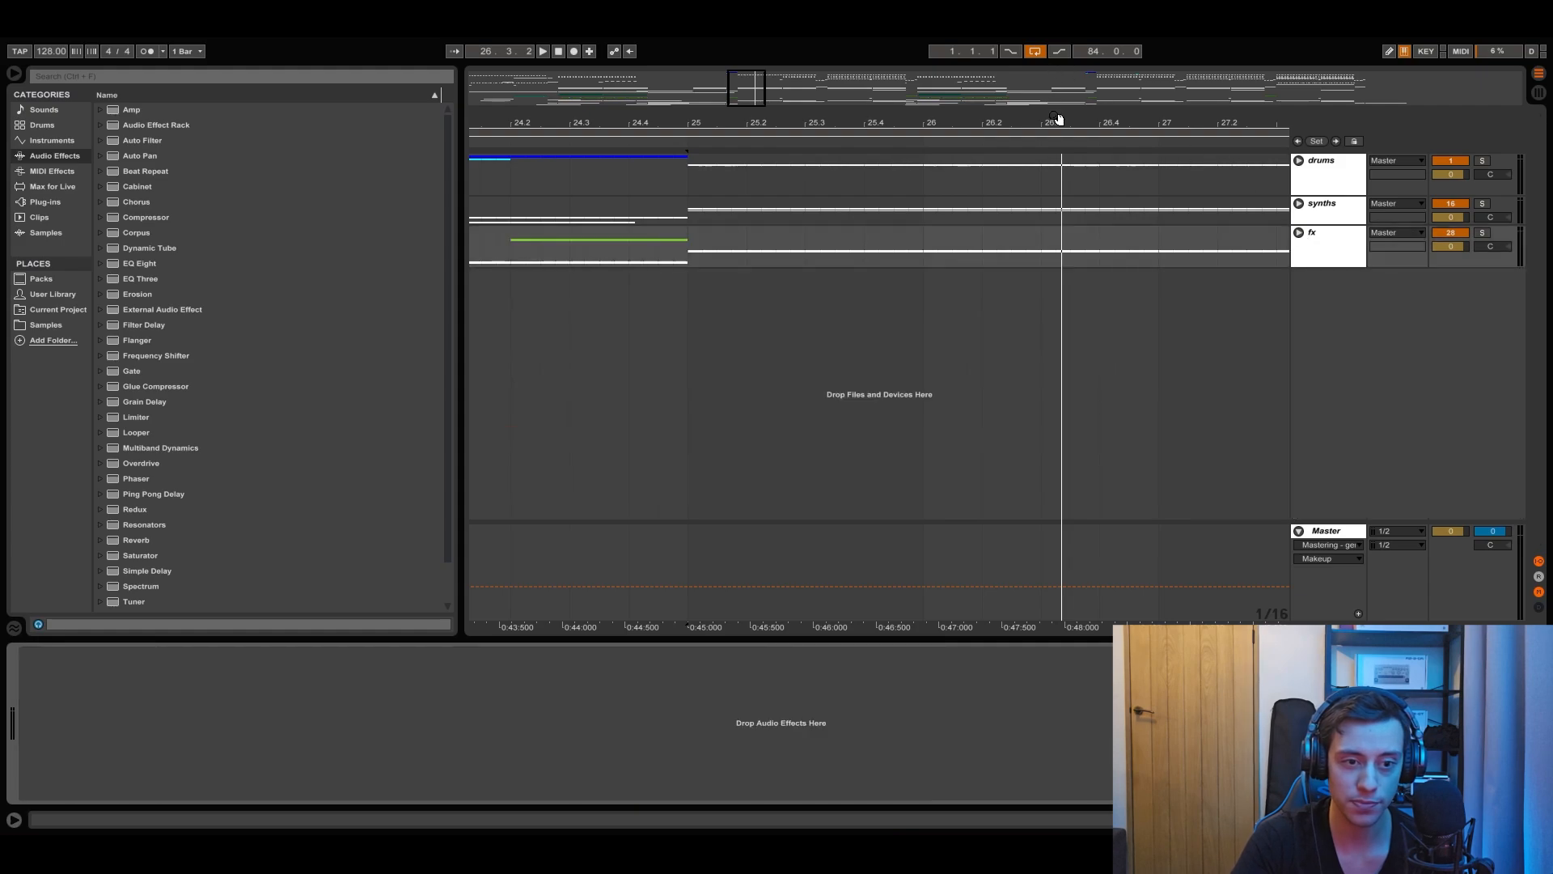
drag(1059, 119, 753, 118)
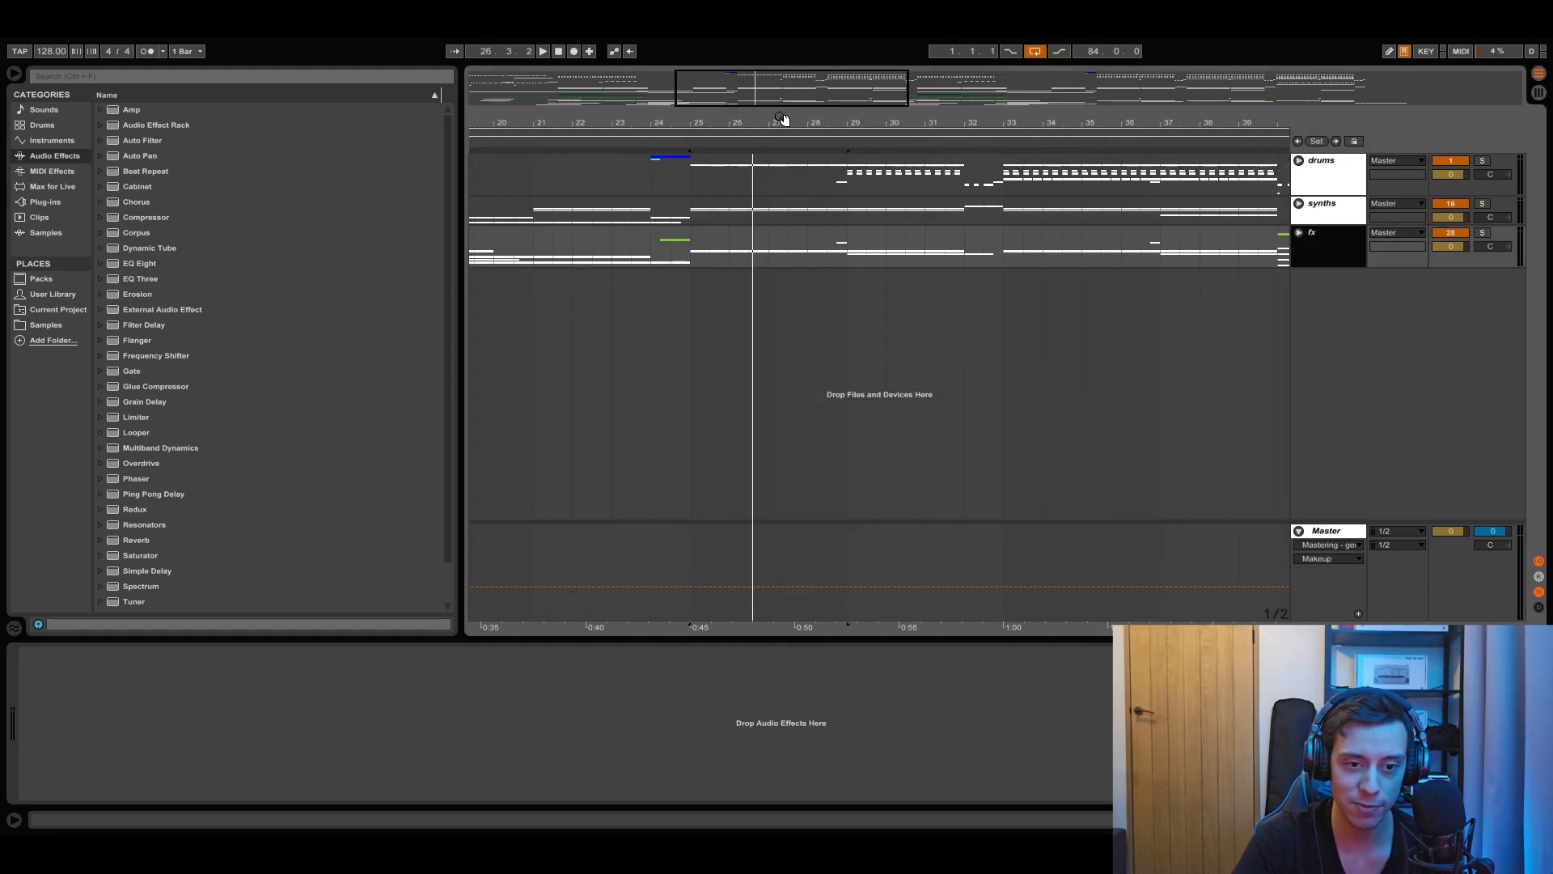
click(1299, 161)
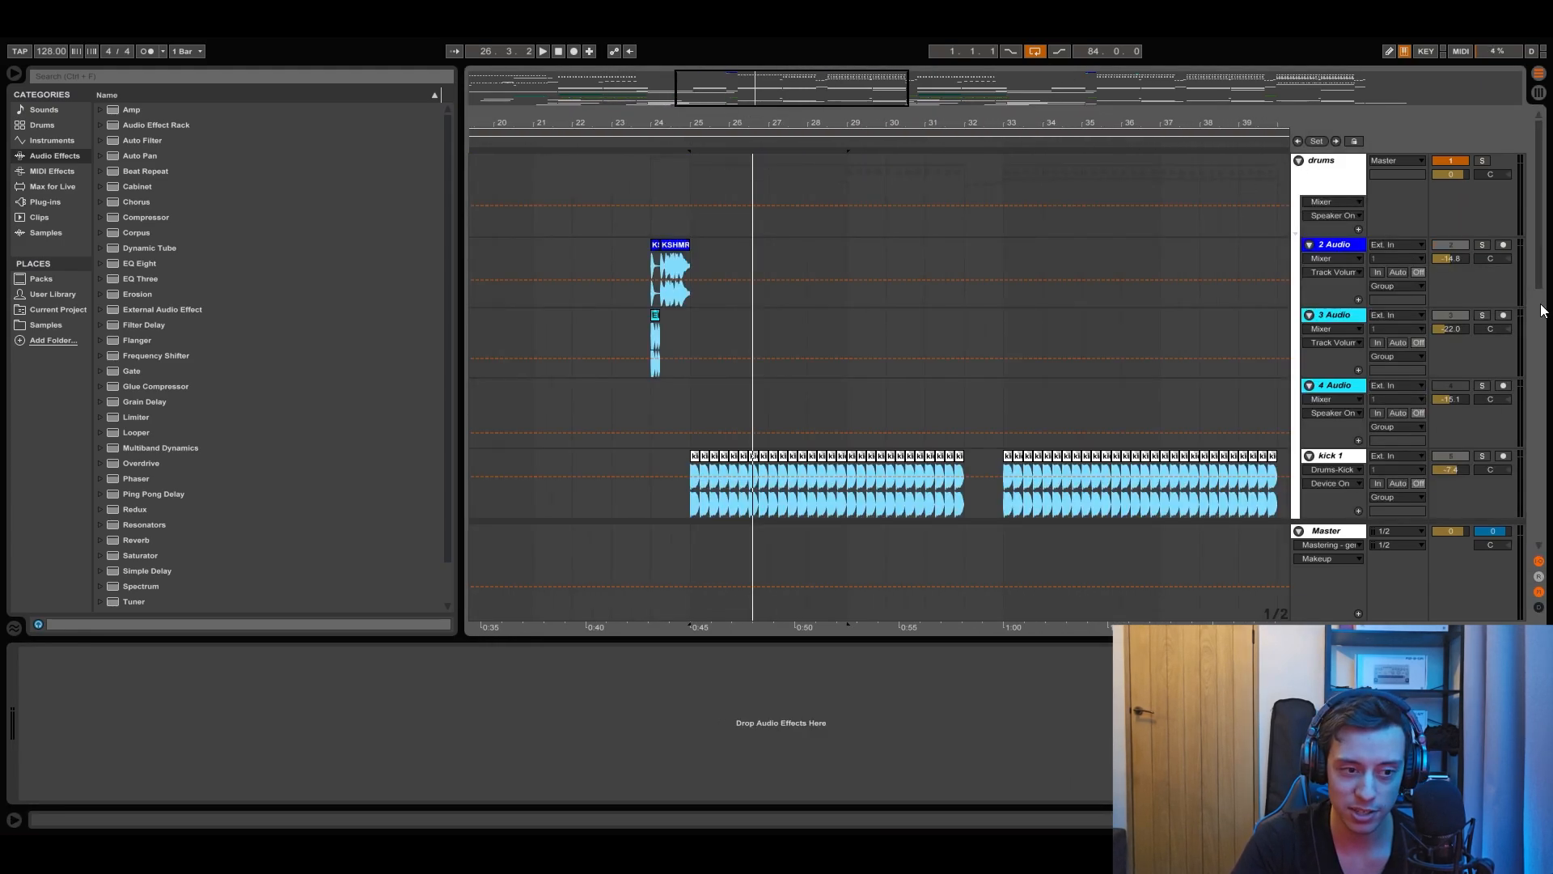
Step: Set the start position on the clap 1 track at bar 29 and play from there
scroll(1542, 319, down, 4)
scroll(1528, 389, down, 1)
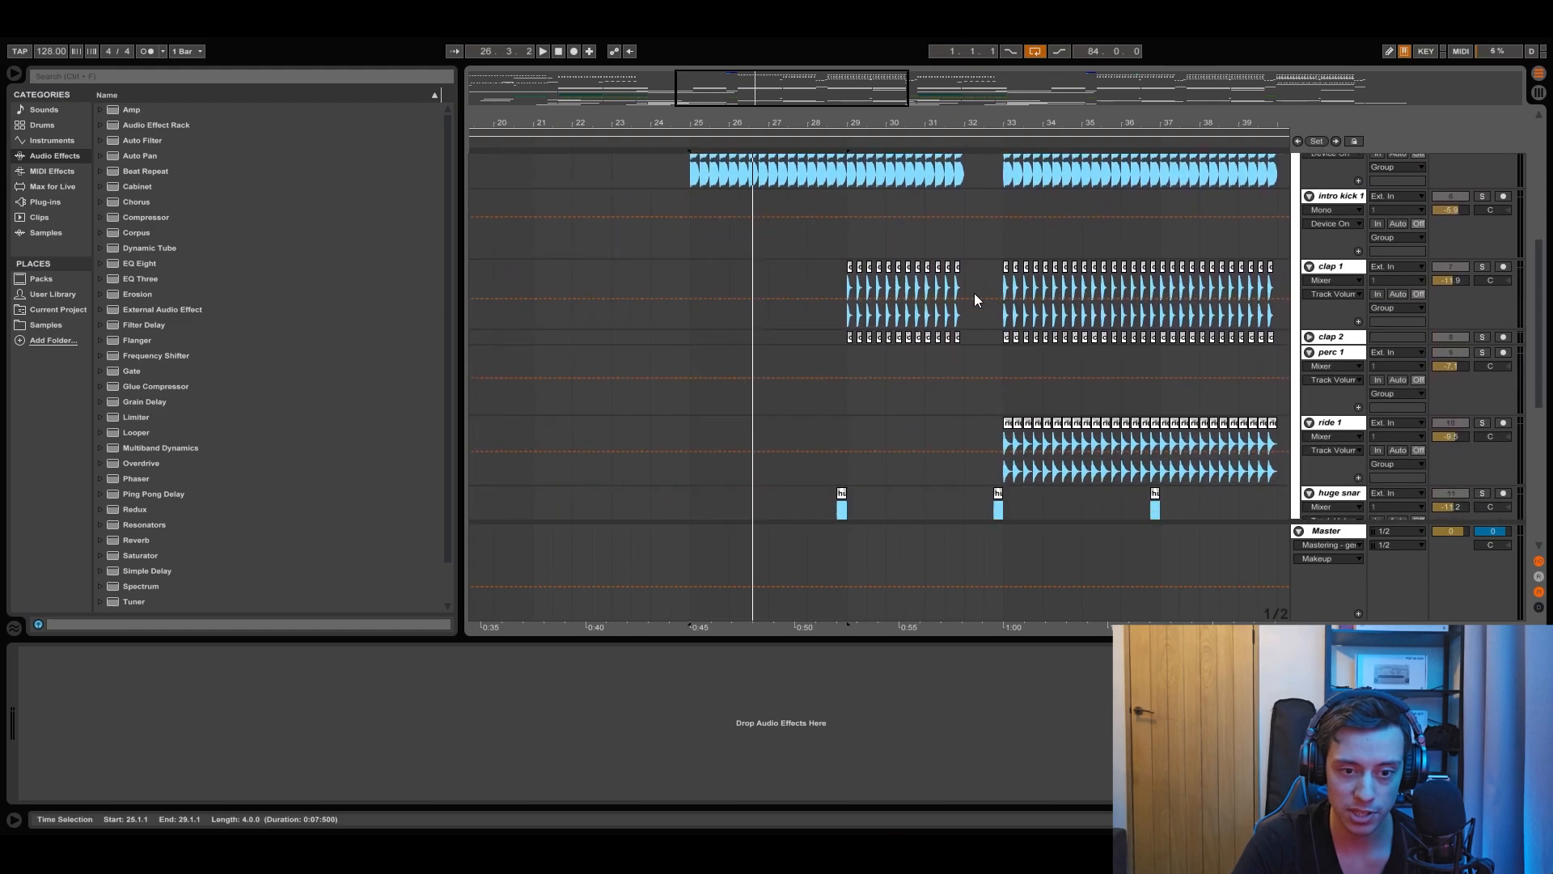
click(843, 287)
click(1474, 267)
key(space)
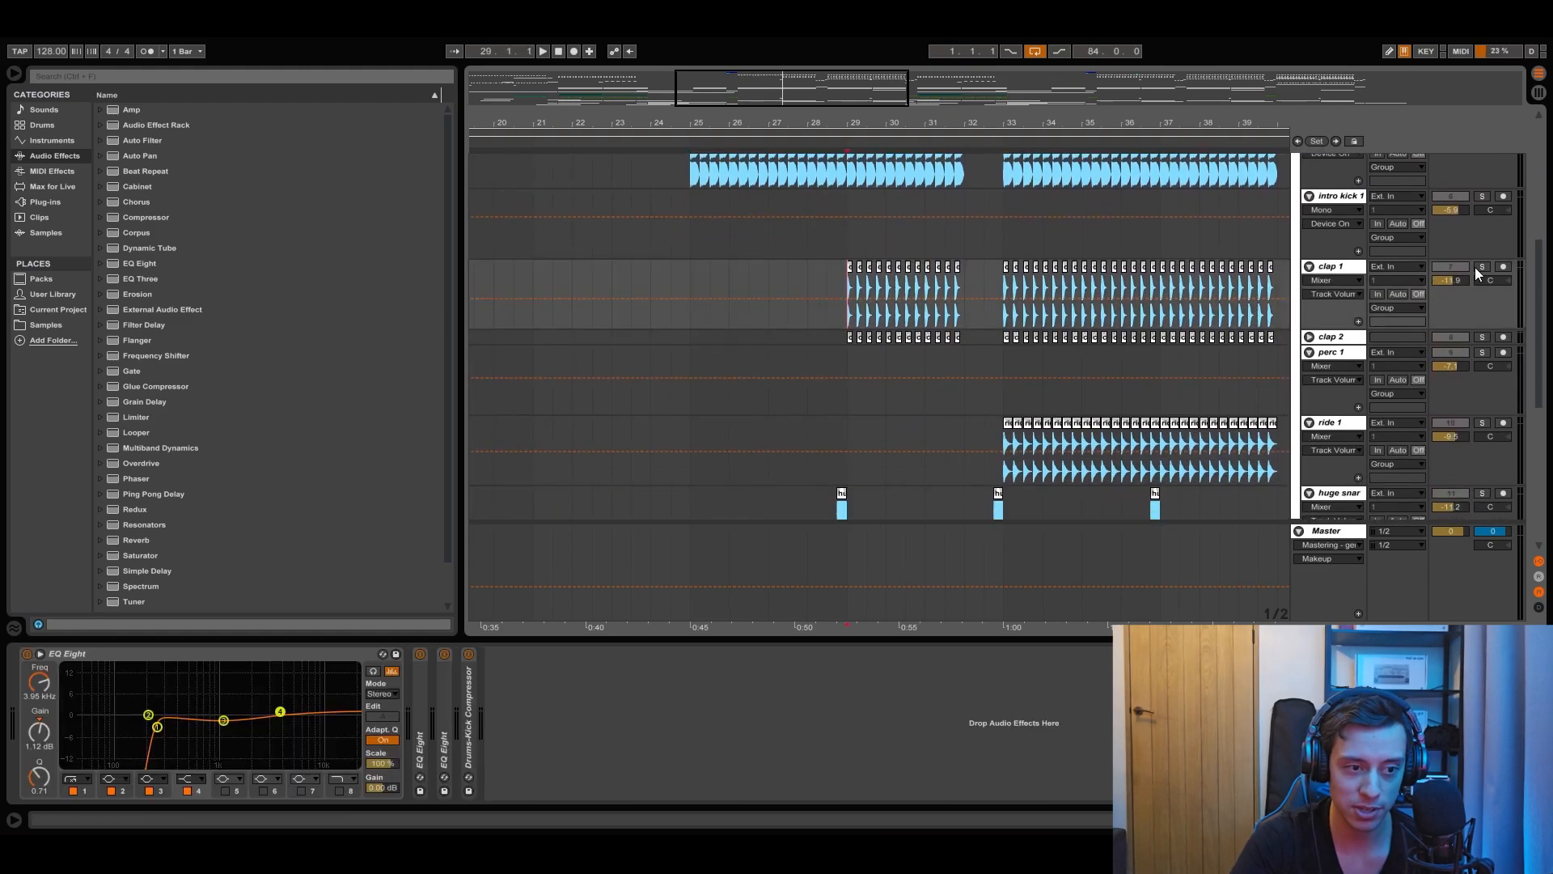
Step: Listen to clap 2 soloed, display its device chain, and solo clap 1 for comparison
click(1483, 338)
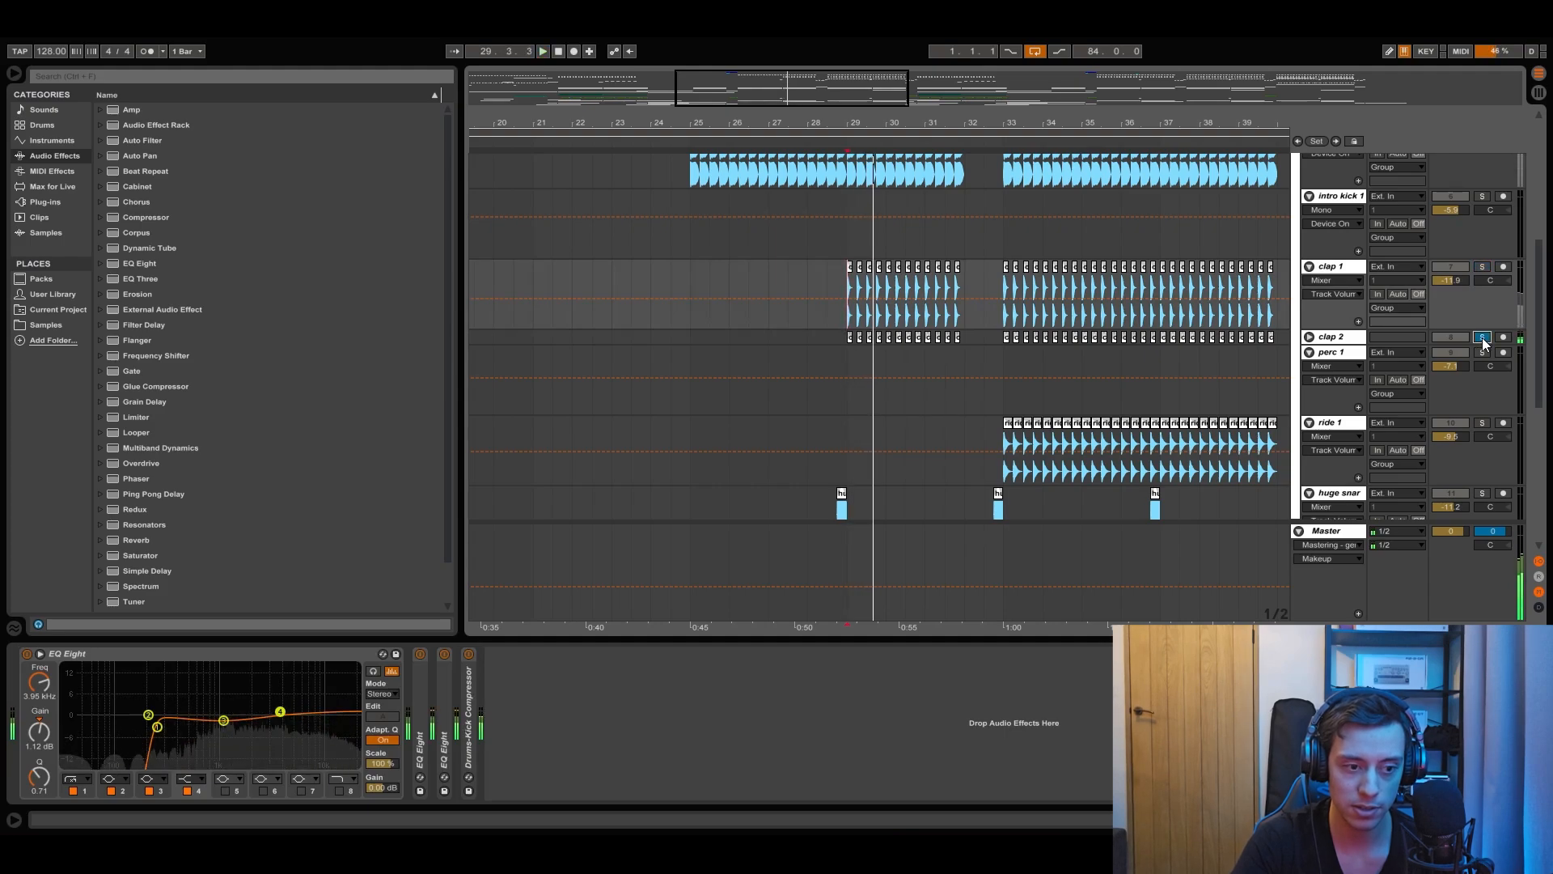
click(1331, 337)
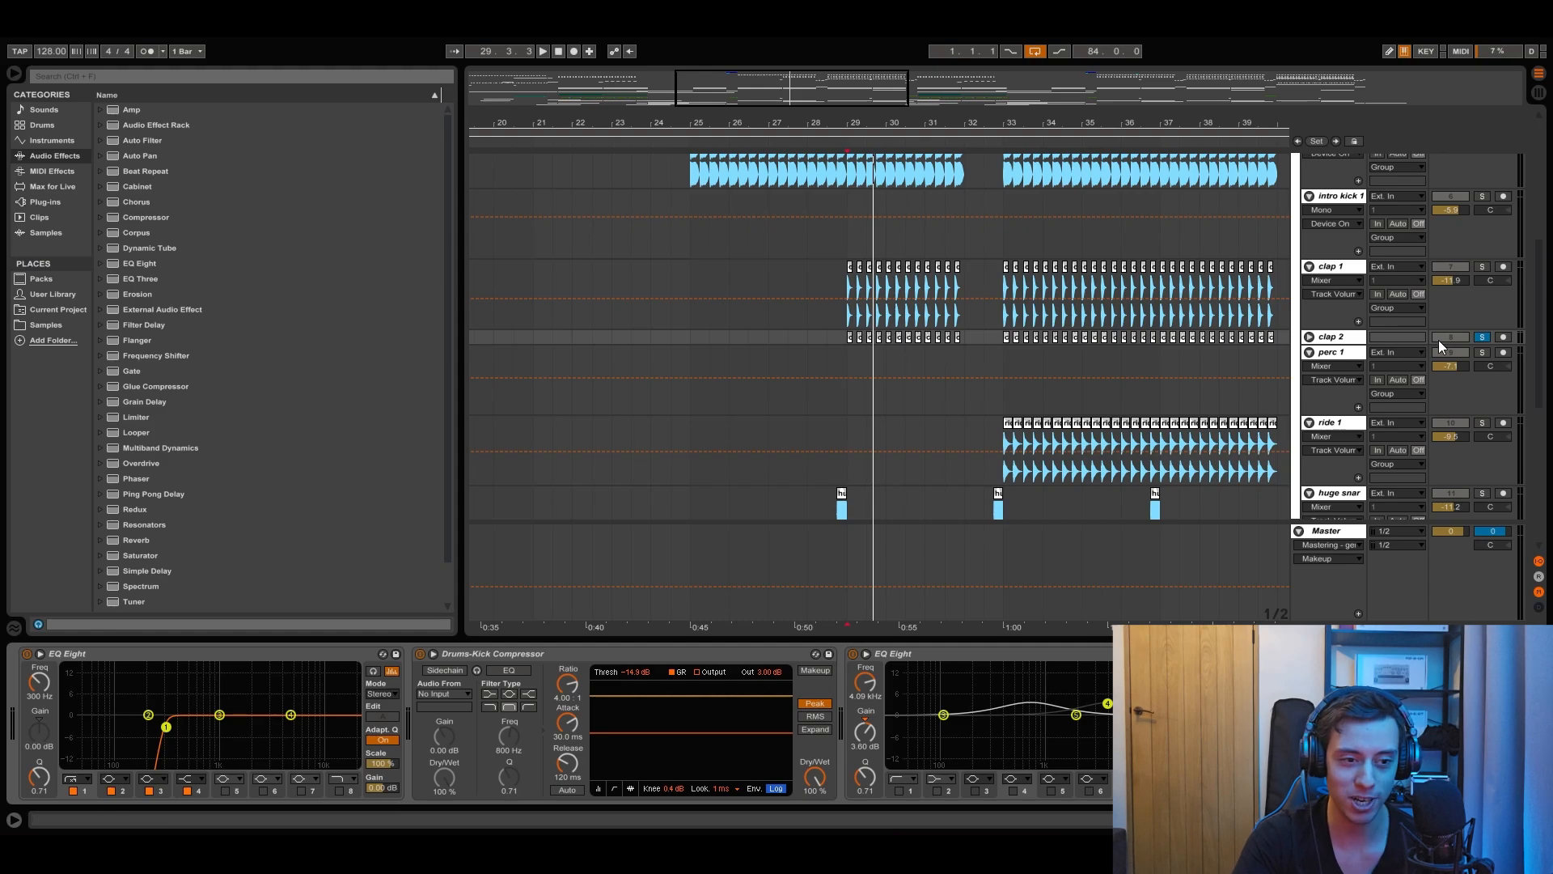
click(1483, 266)
key(space)
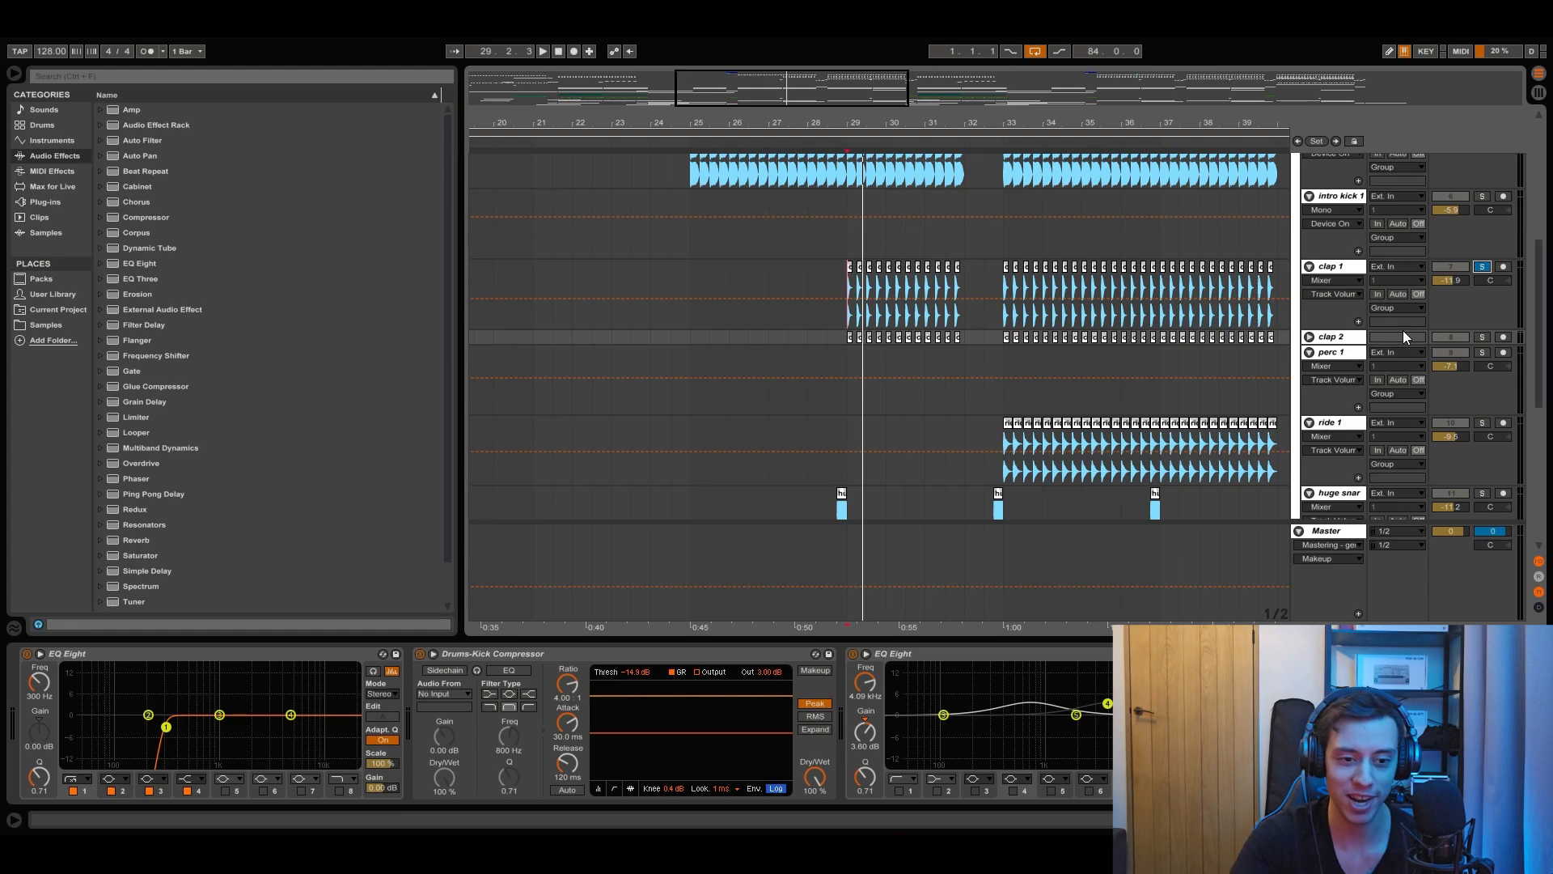
Step: Solo the snare 1 track and play its fill from bar 32
drag(1542, 260, 1545, 310)
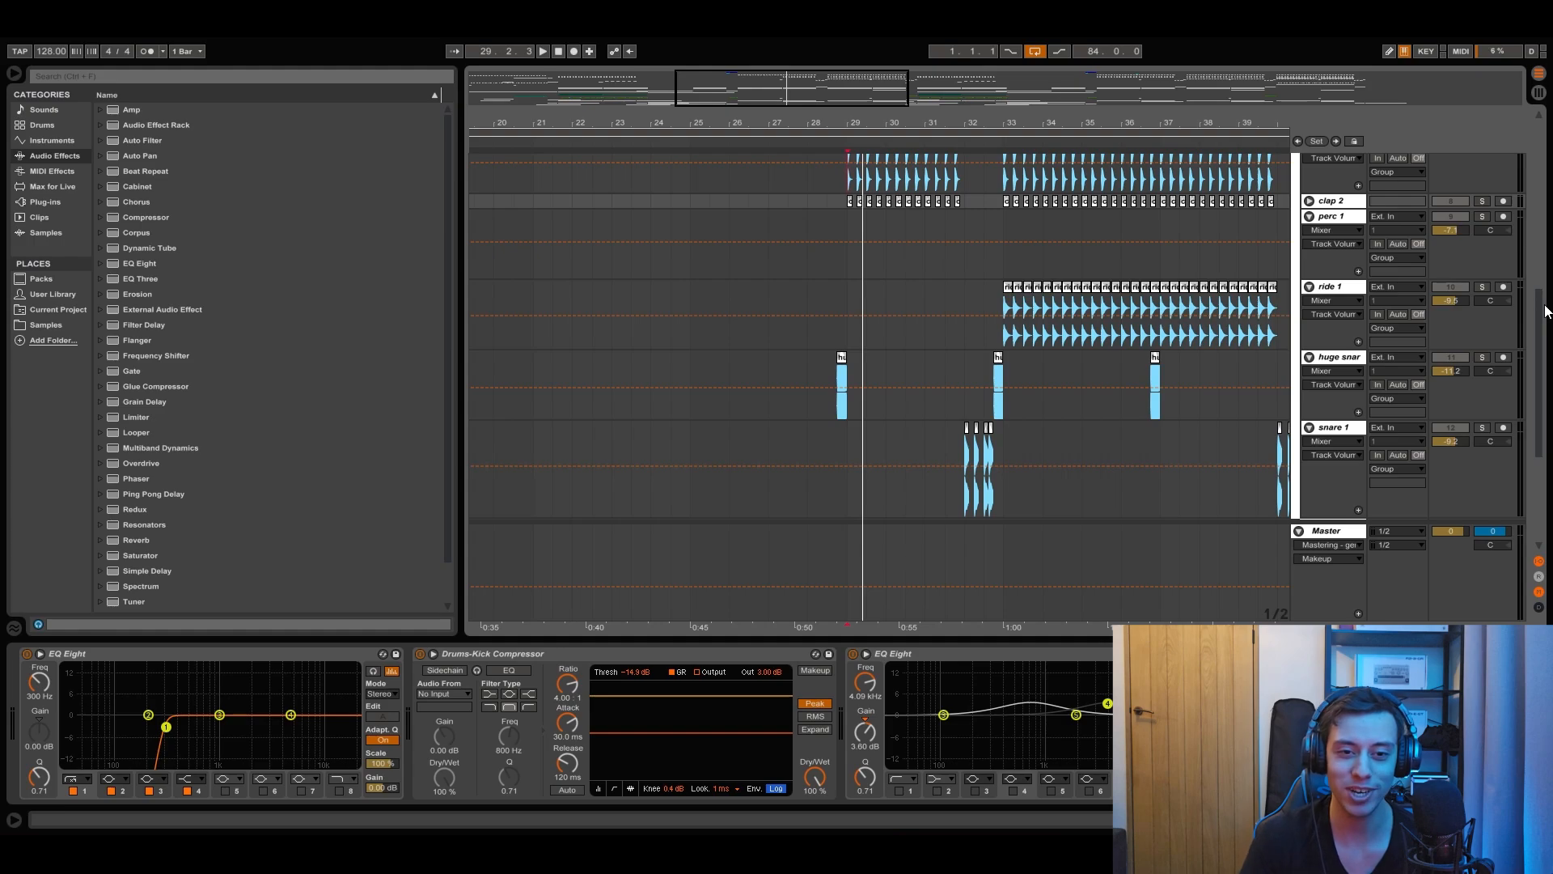
mouse_move(1543, 323)
mouse_down()
mouse_move(1546, 289)
mouse_move(1546, 337)
mouse_up()
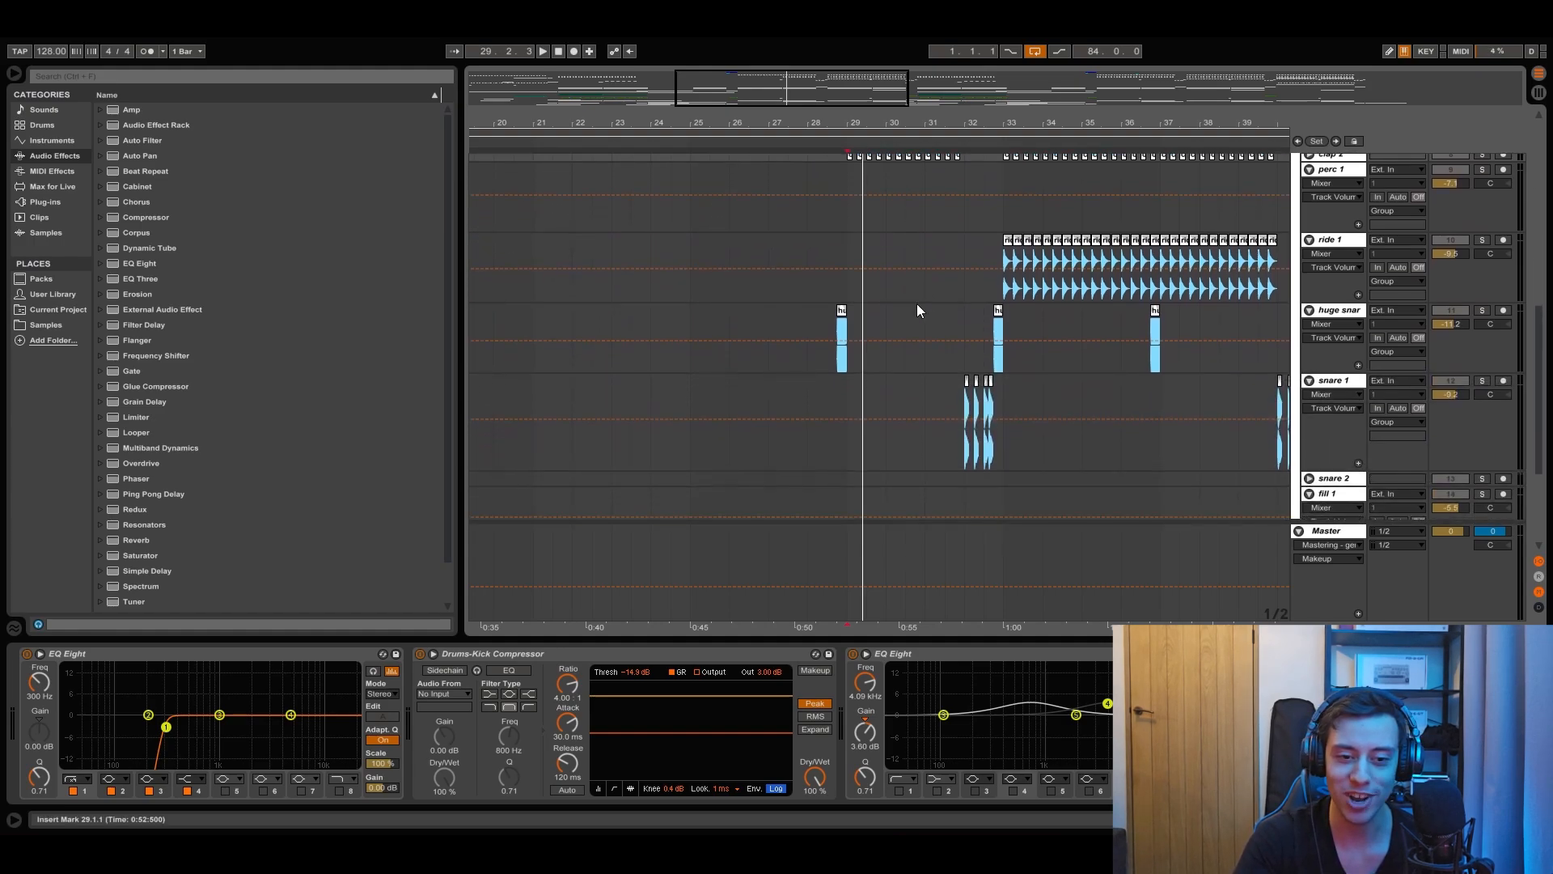
click(963, 398)
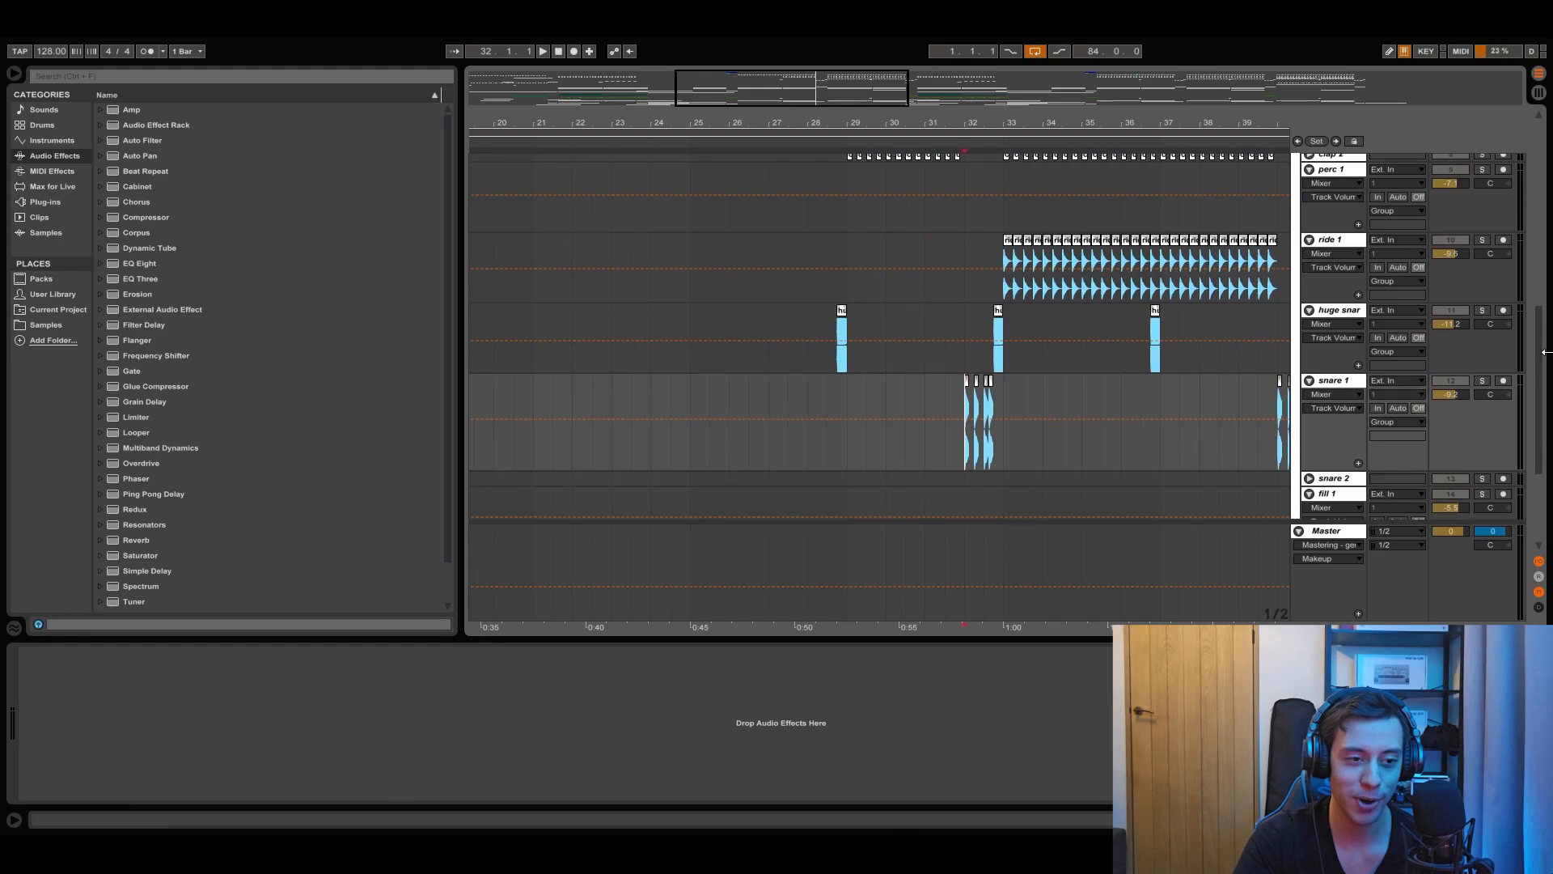
drag(1542, 360, 1542, 380)
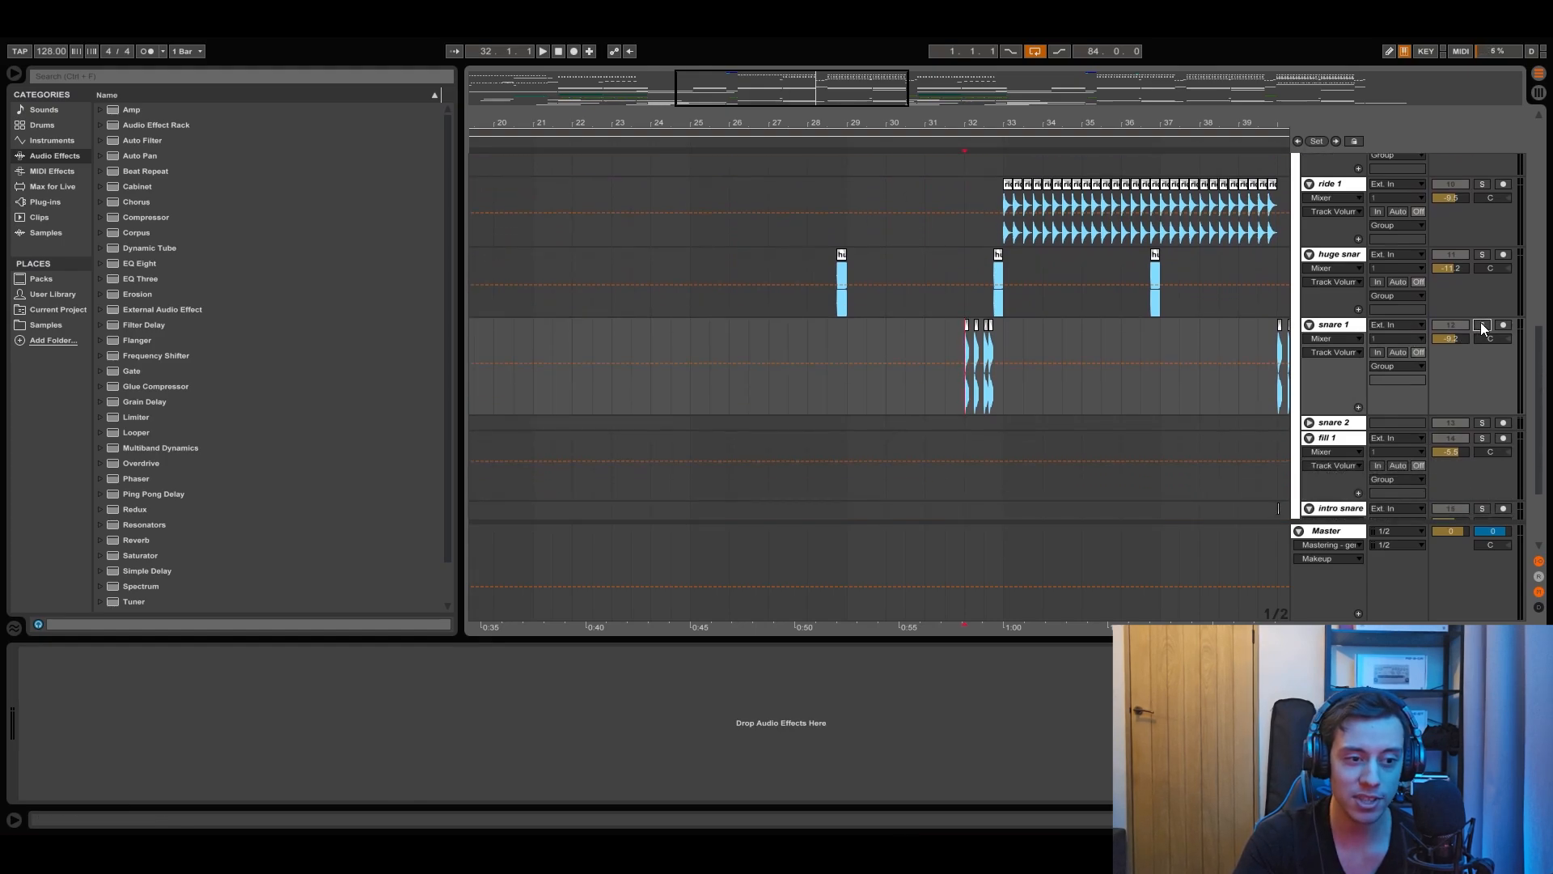
click(1481, 325)
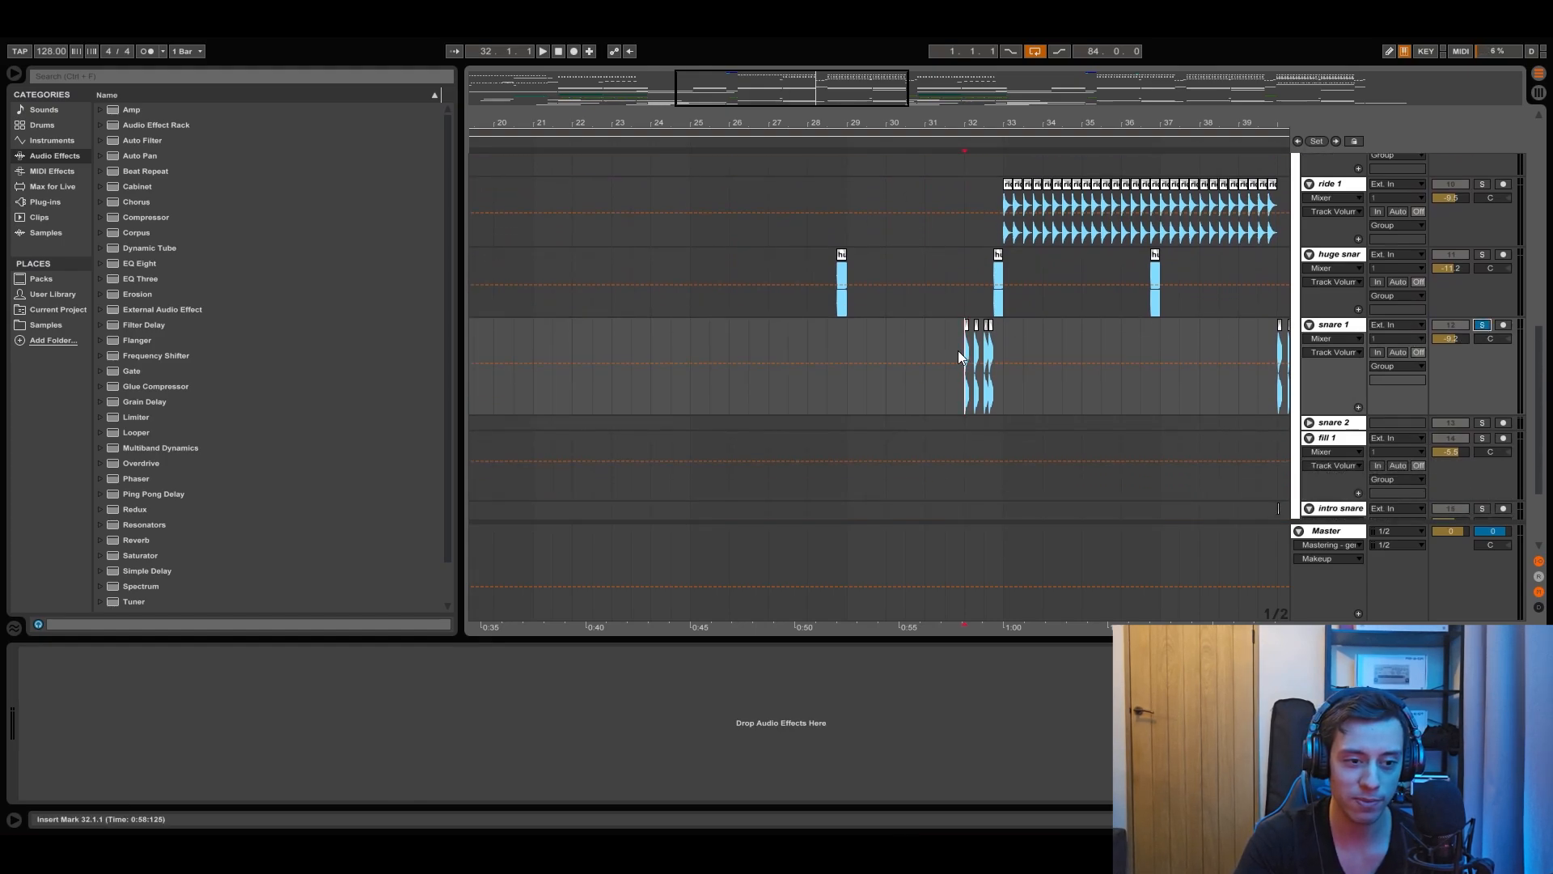
key(space)
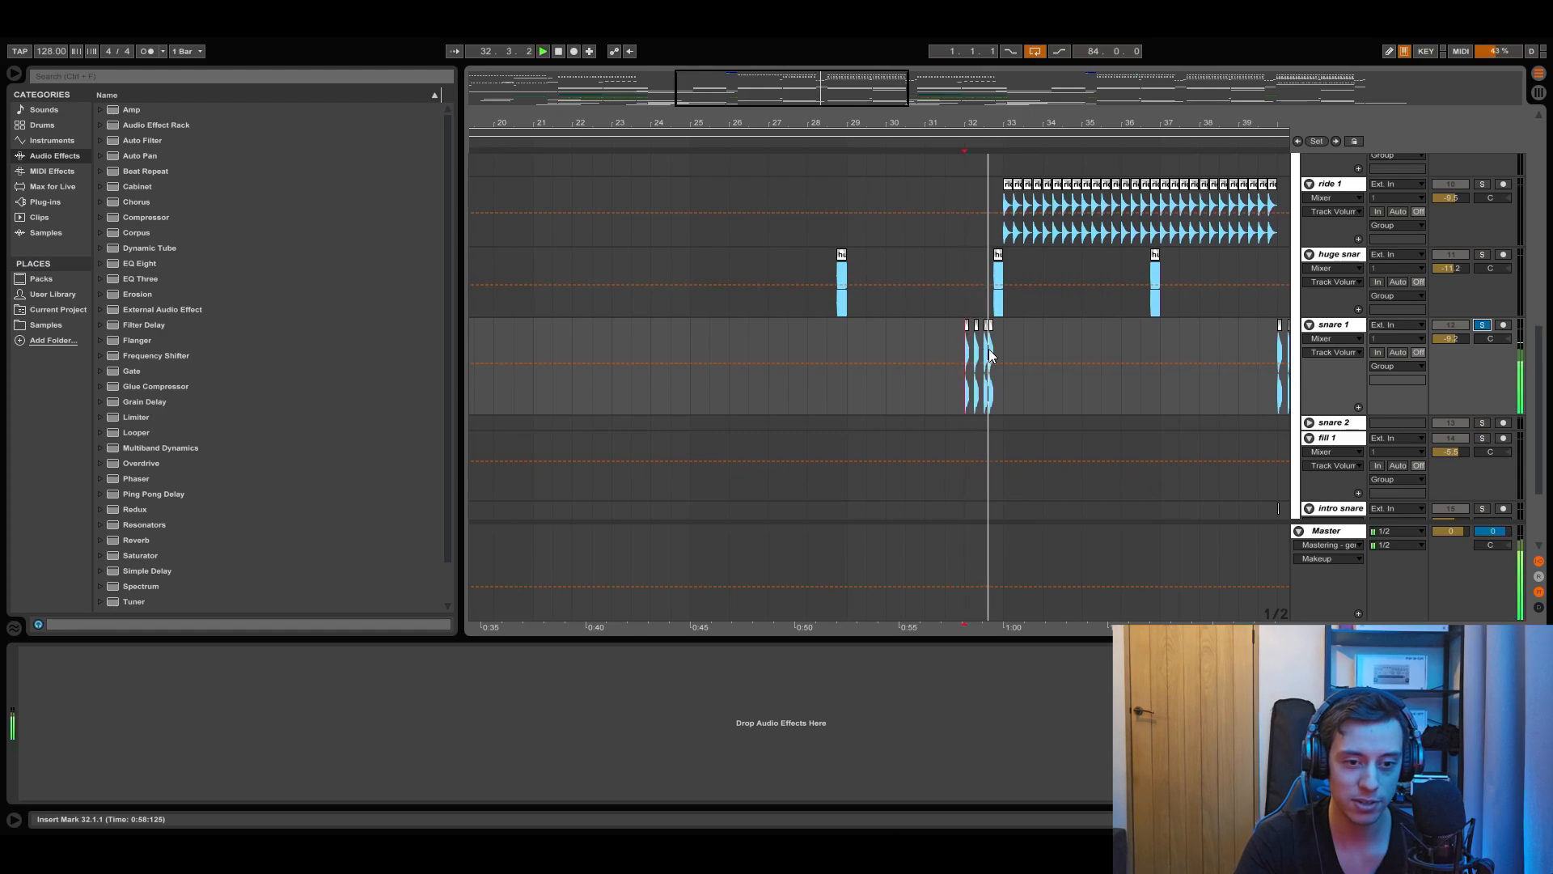
Step: Solo the huge snare track and play its clip just before bar 33
click(1478, 254)
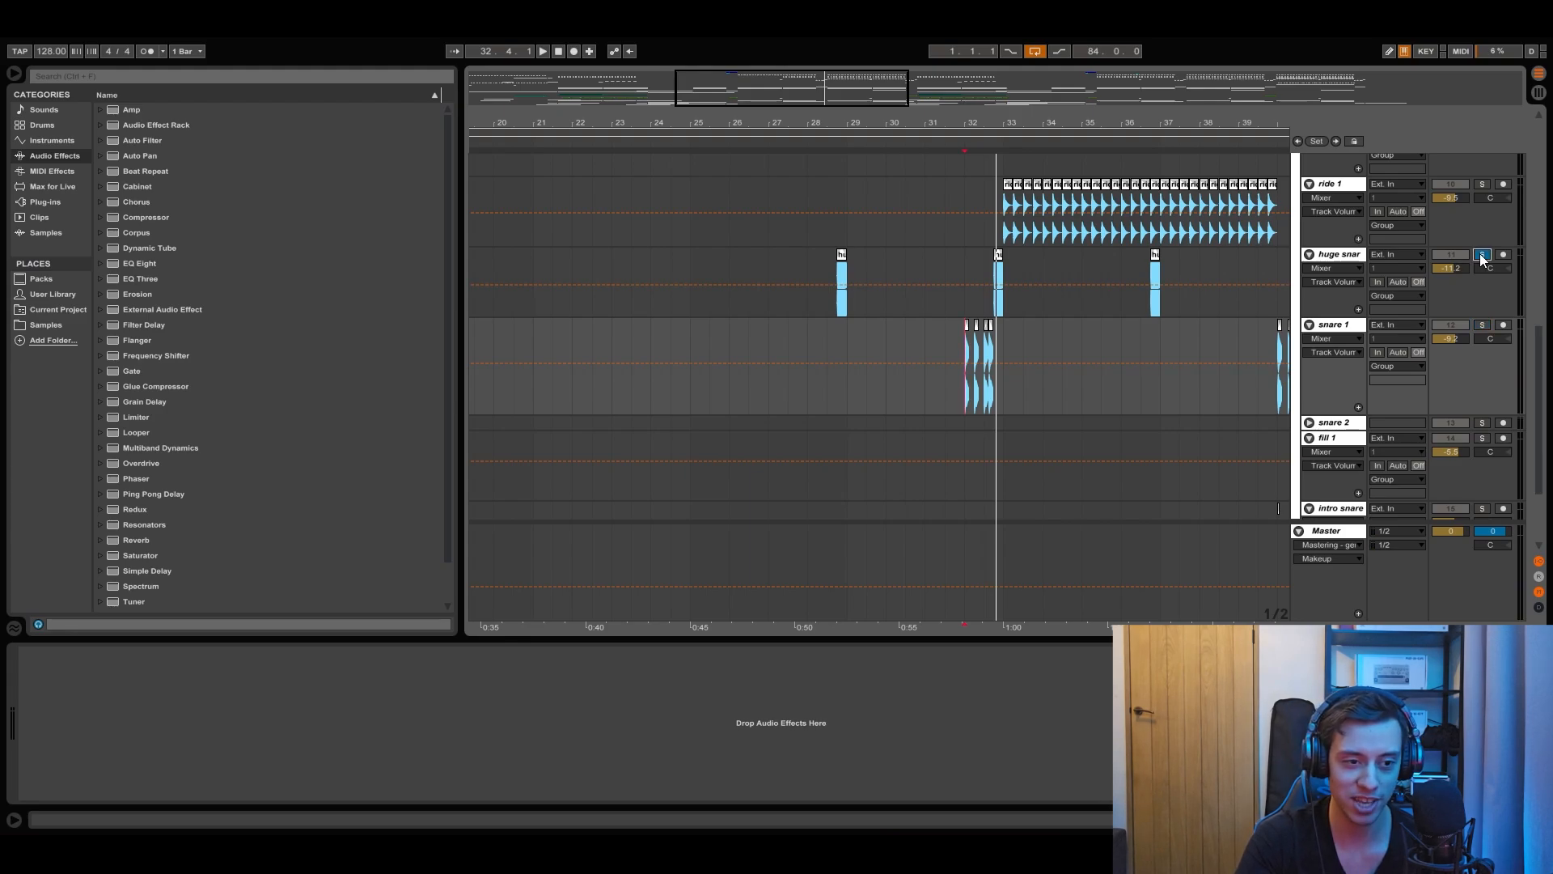
click(998, 255)
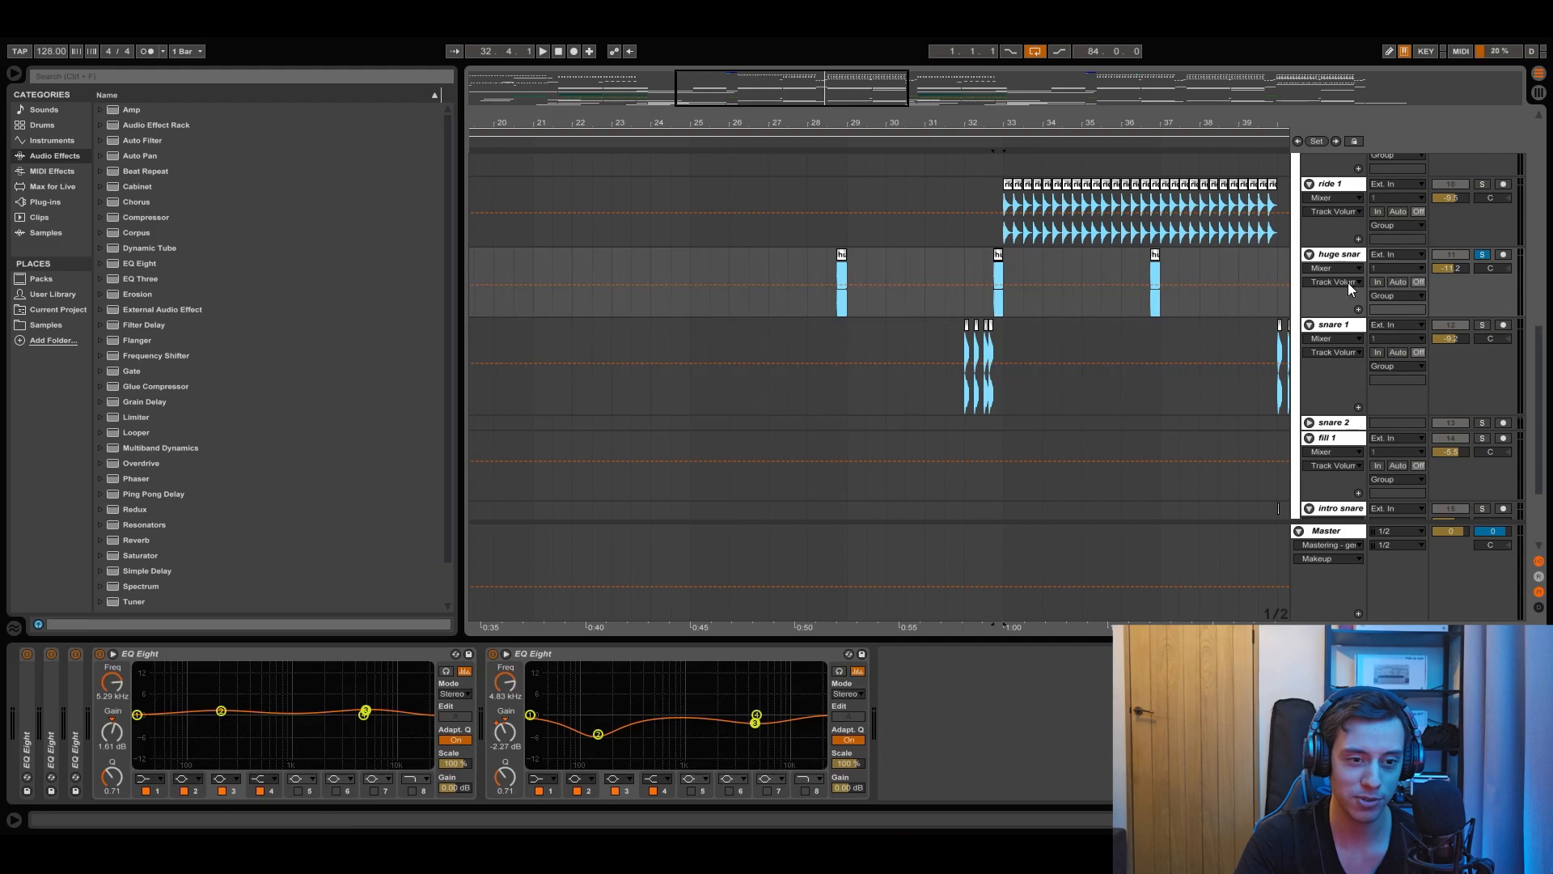
key(space)
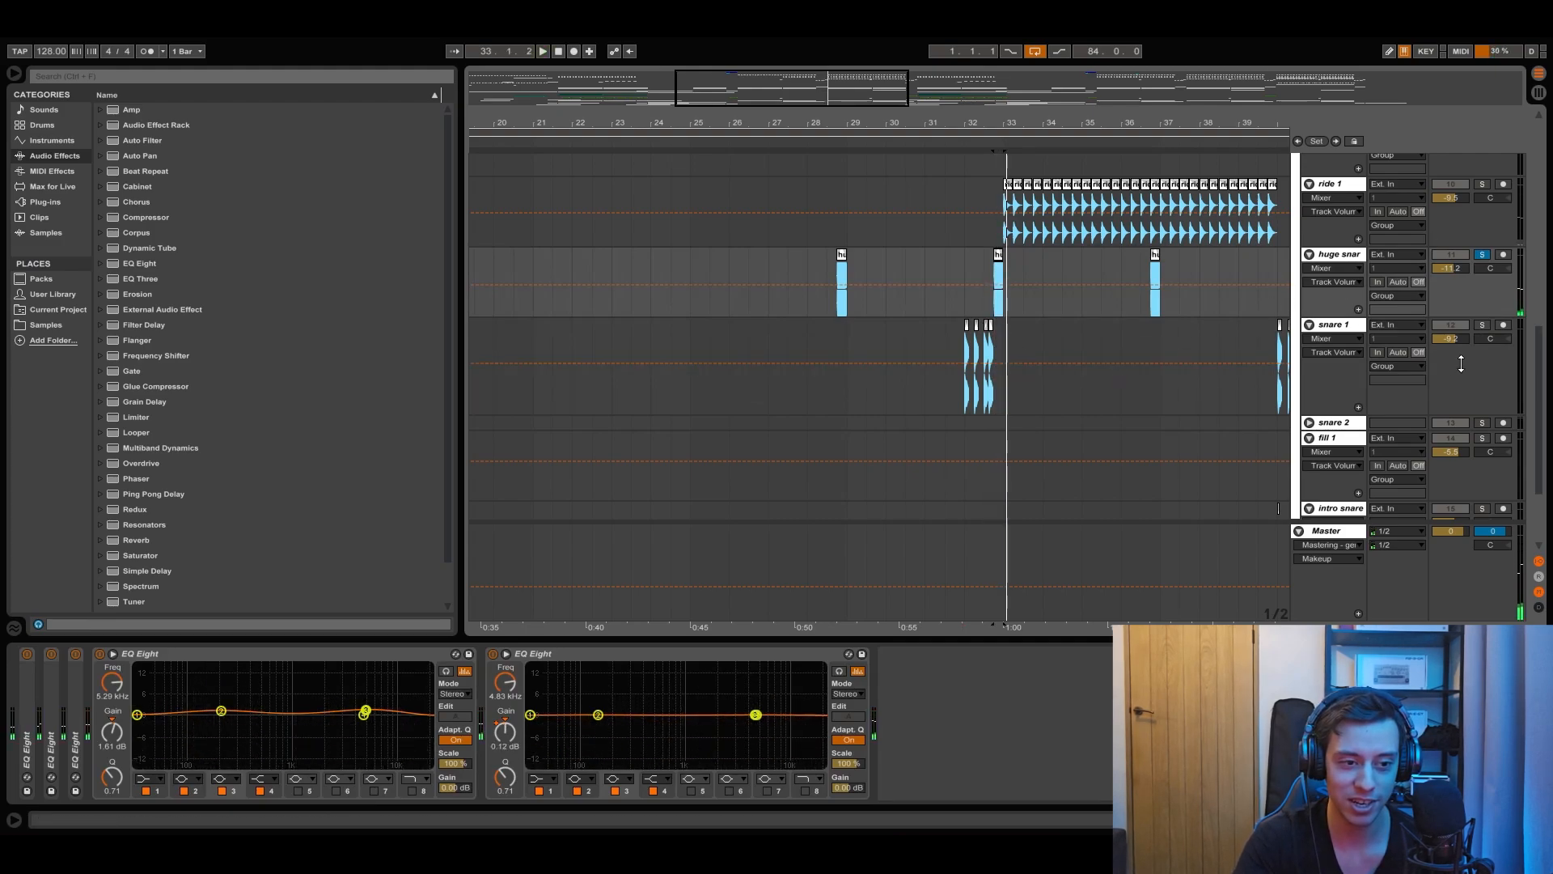
Step: Expand the synths group and play the synth fill 1 track soloed from bar 32
drag(1537, 374, 1548, 440)
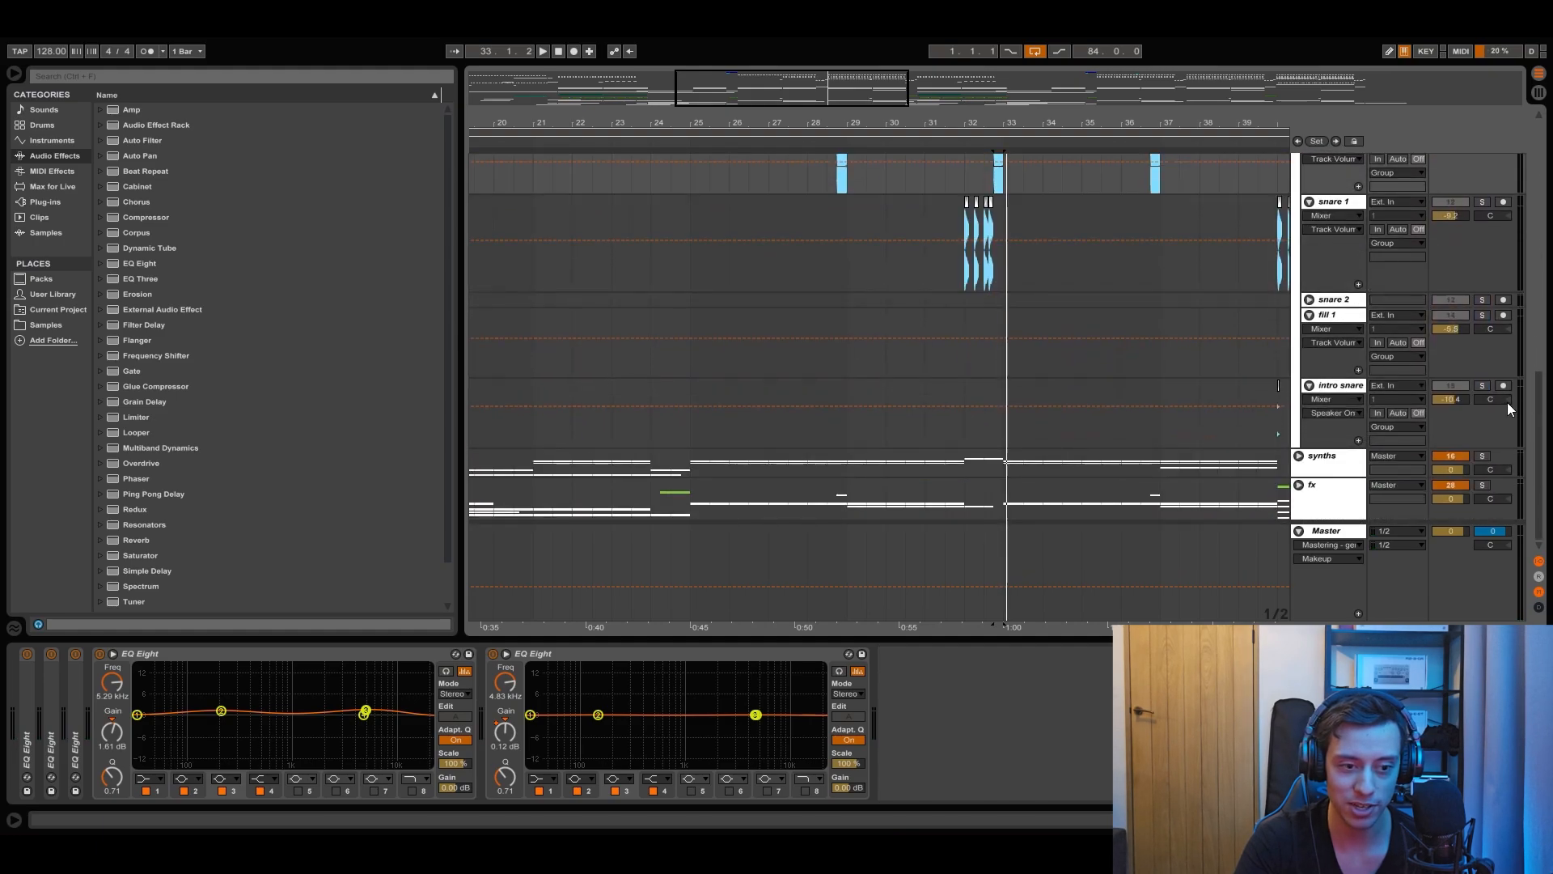
click(1299, 456)
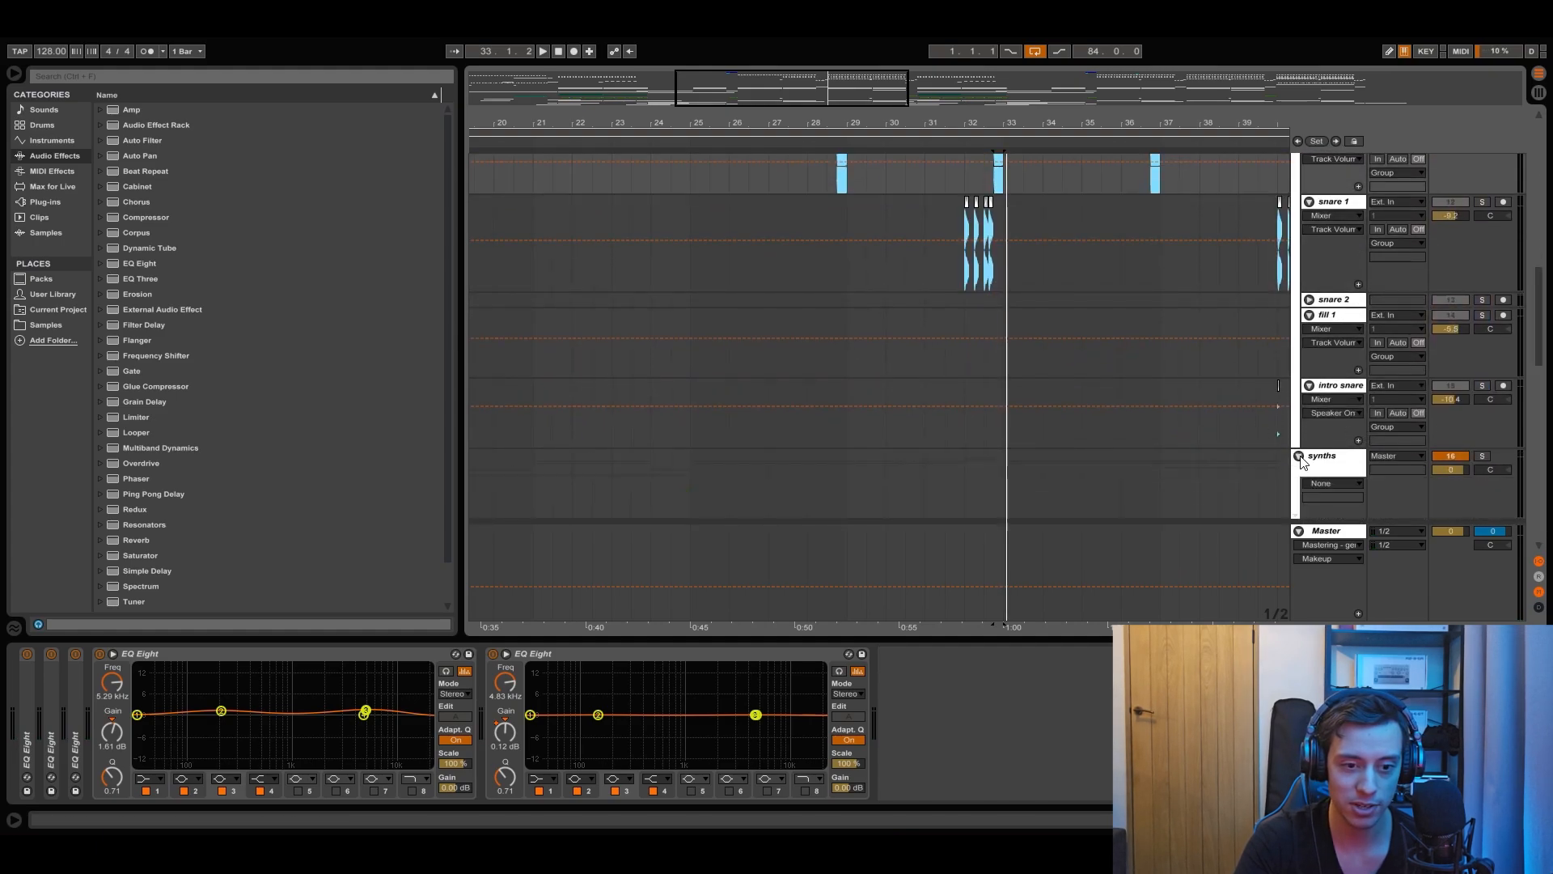
drag(1546, 344, 1546, 446)
click(958, 239)
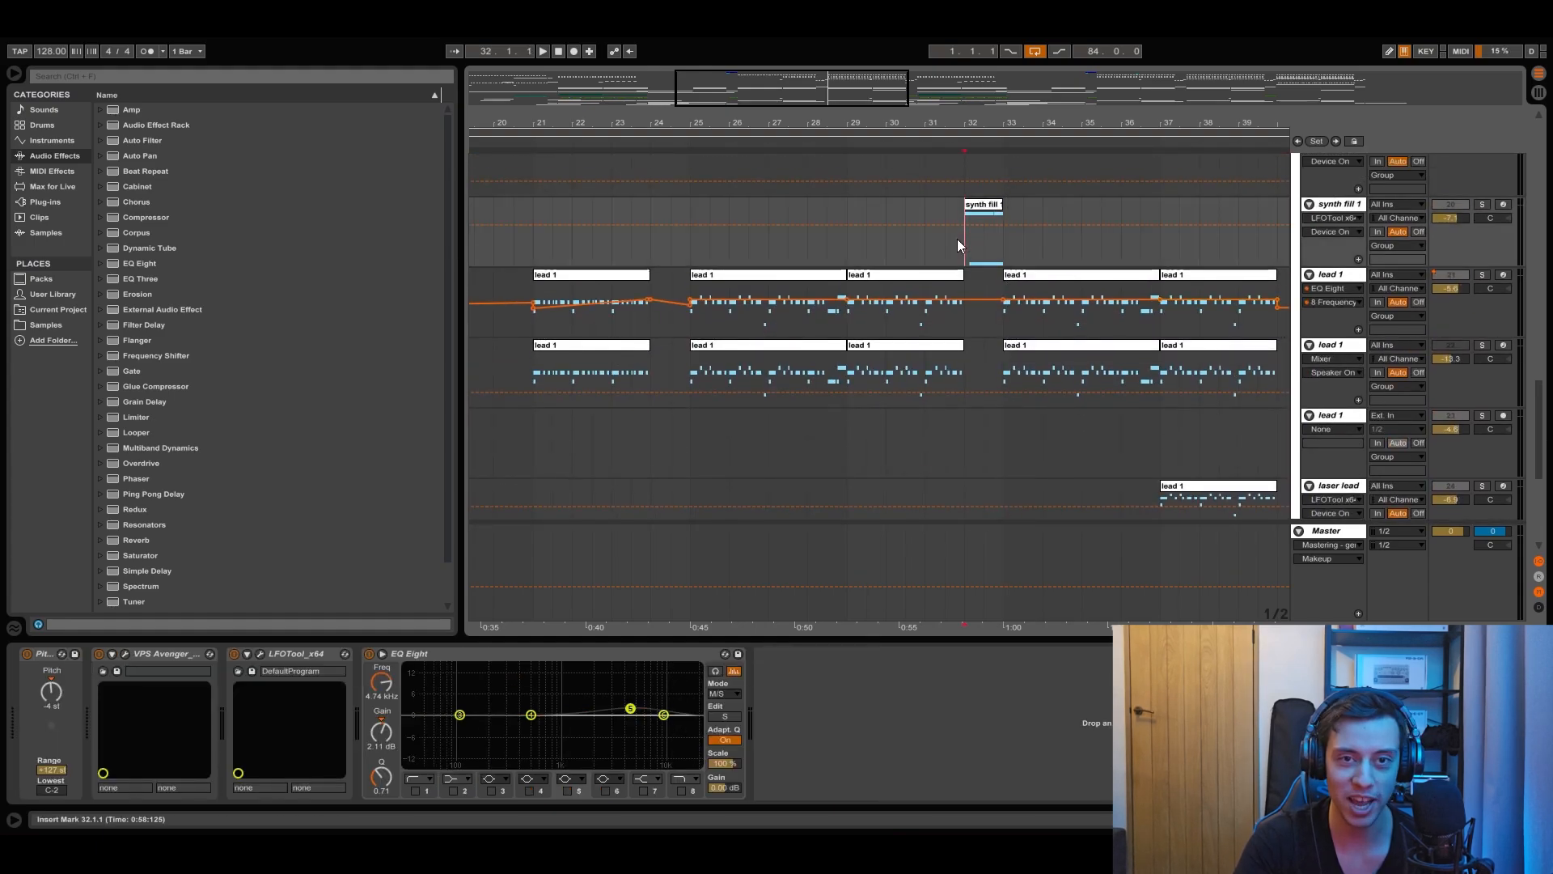
click(1482, 203)
key(space)
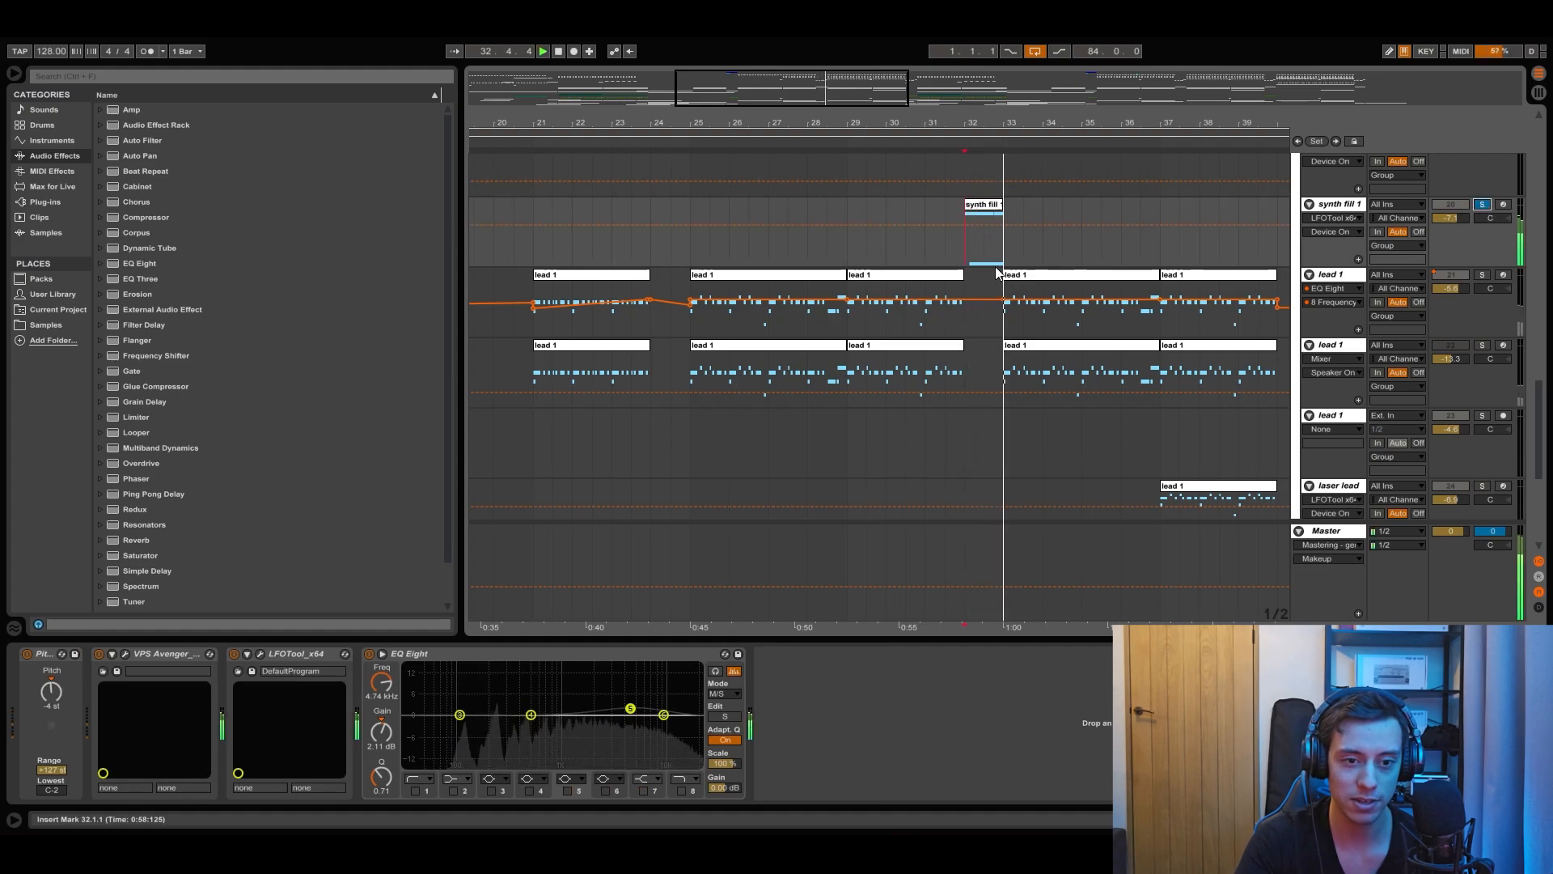
key(space)
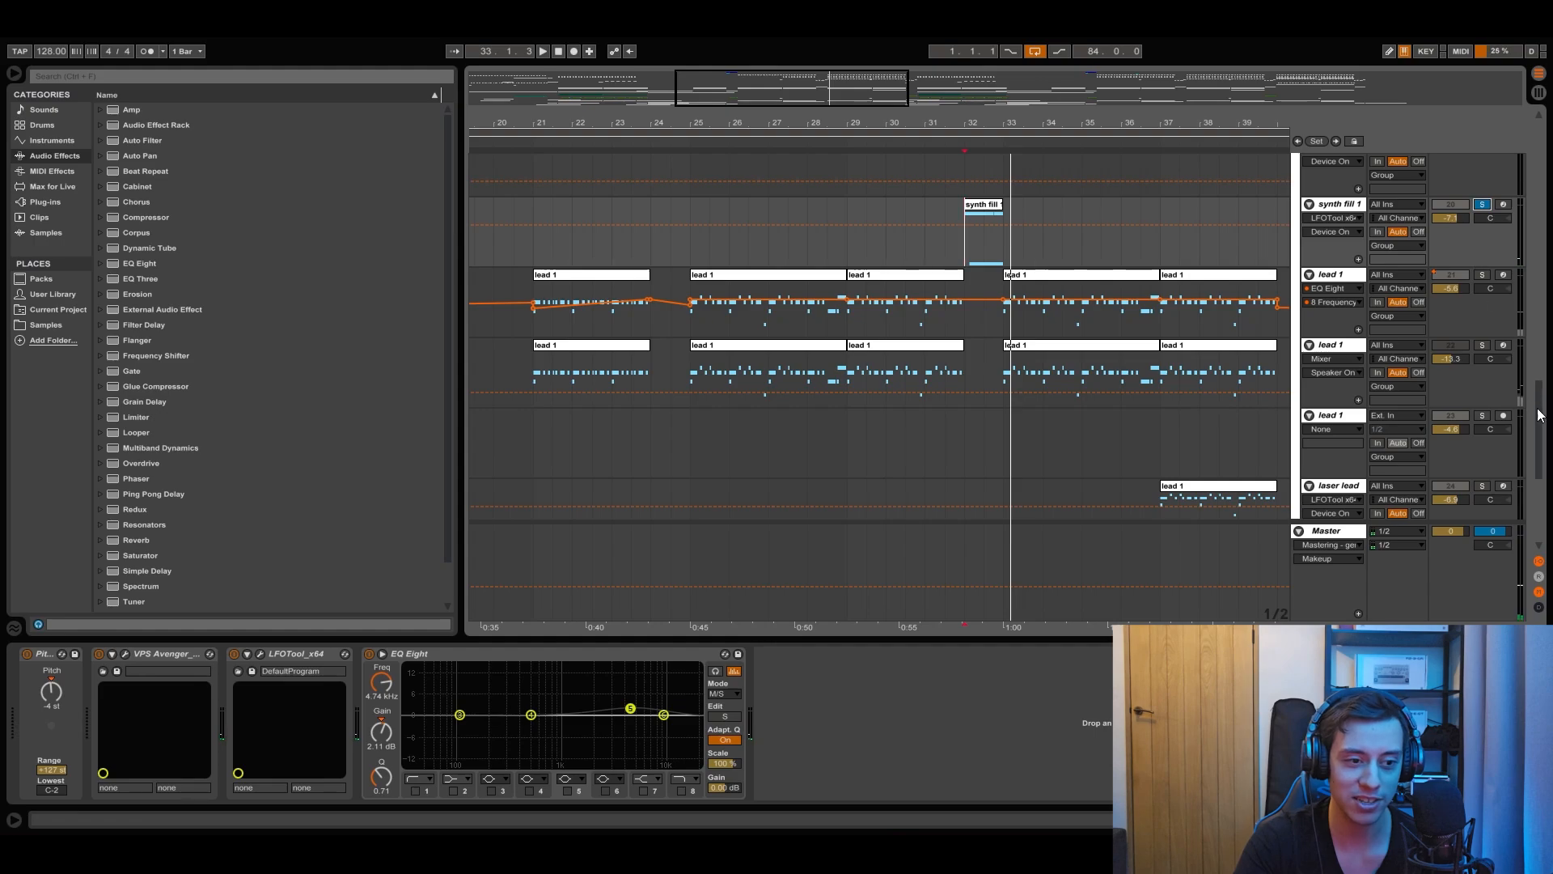
Step: Collapse the drums and synths groups and expand the fx group
scroll(1121, 375, up, 8)
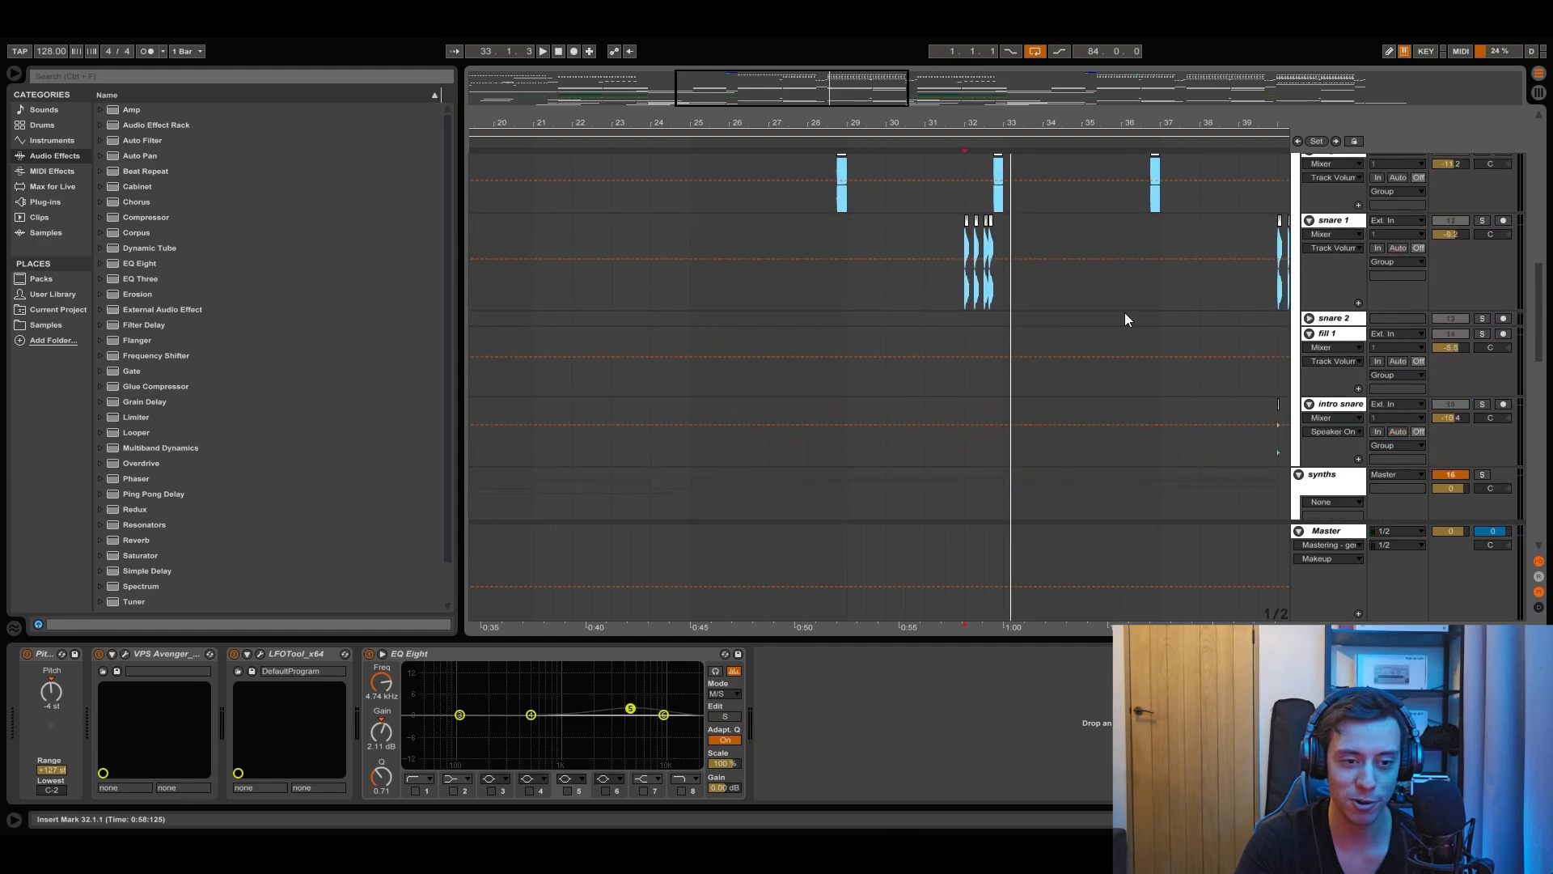
scroll(1532, 302, down, 8)
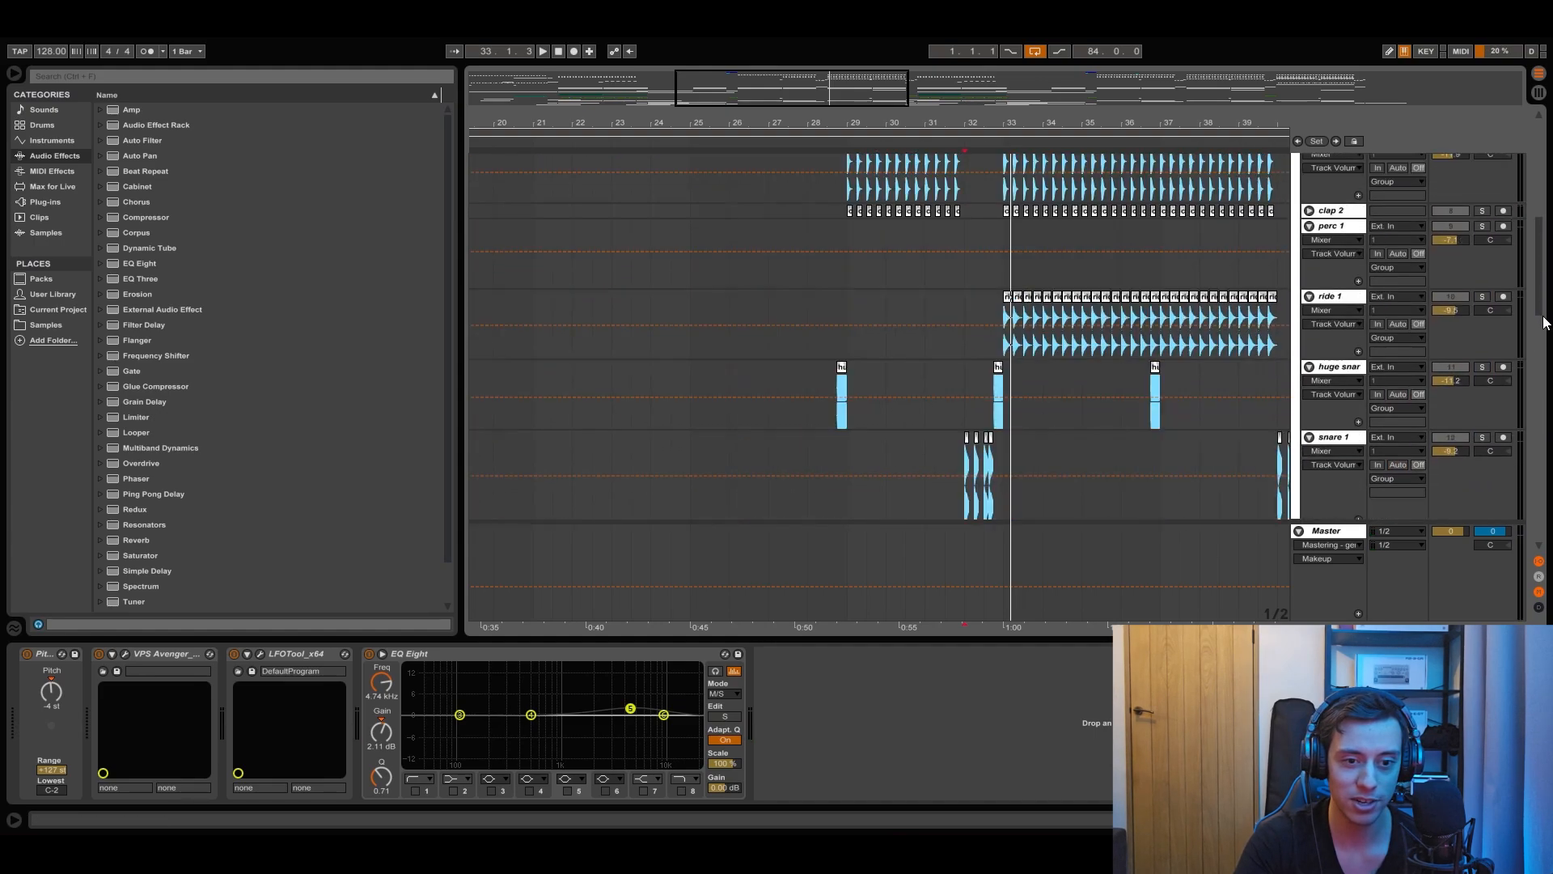
scroll(1272, 201, down, 10)
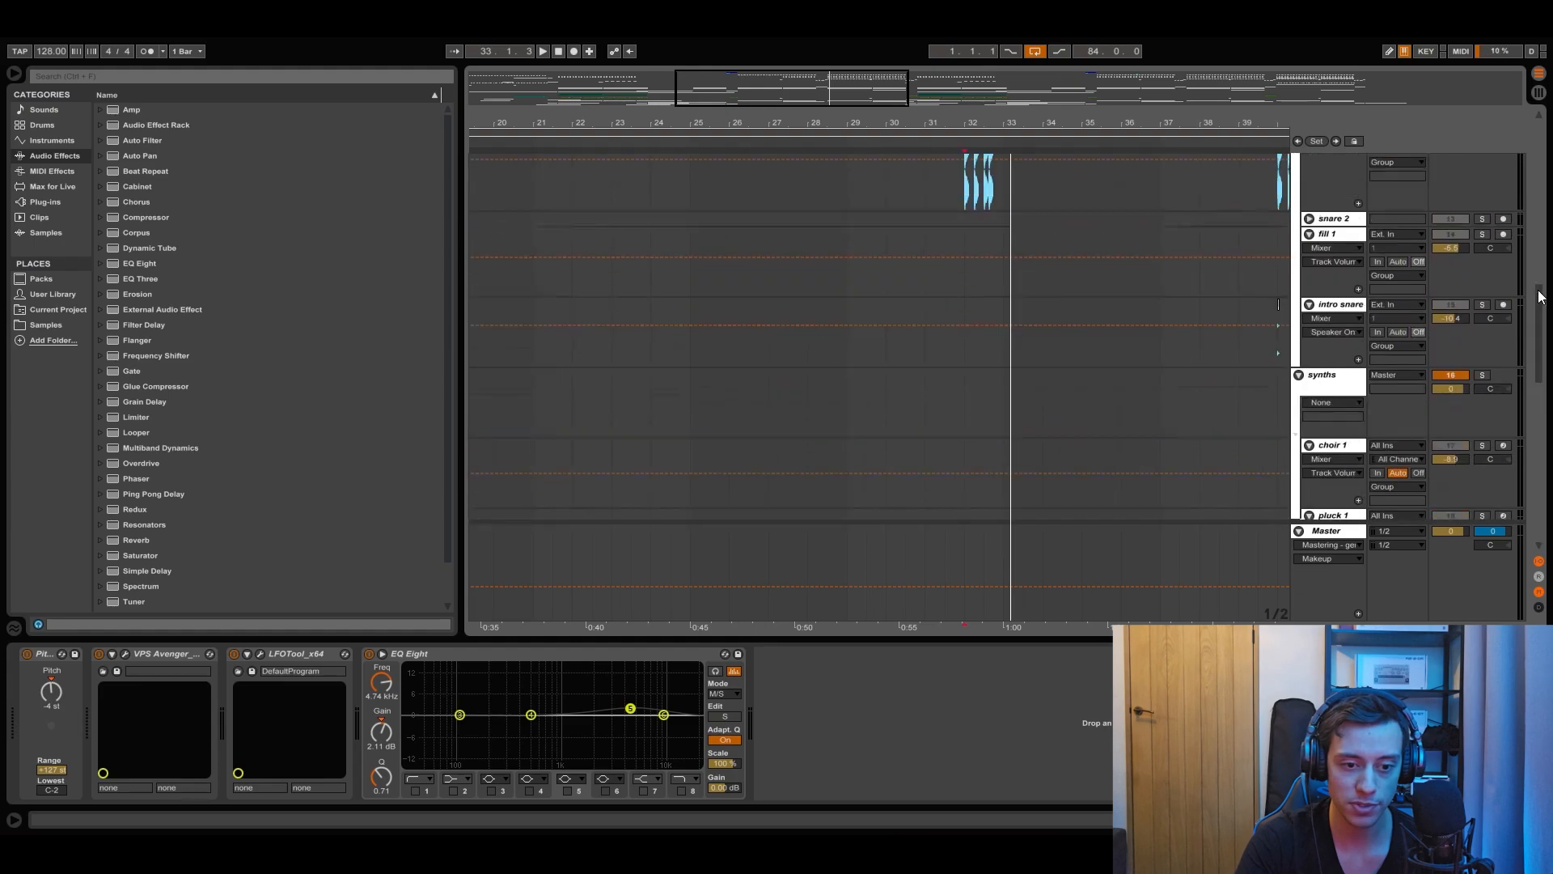
click(1298, 161)
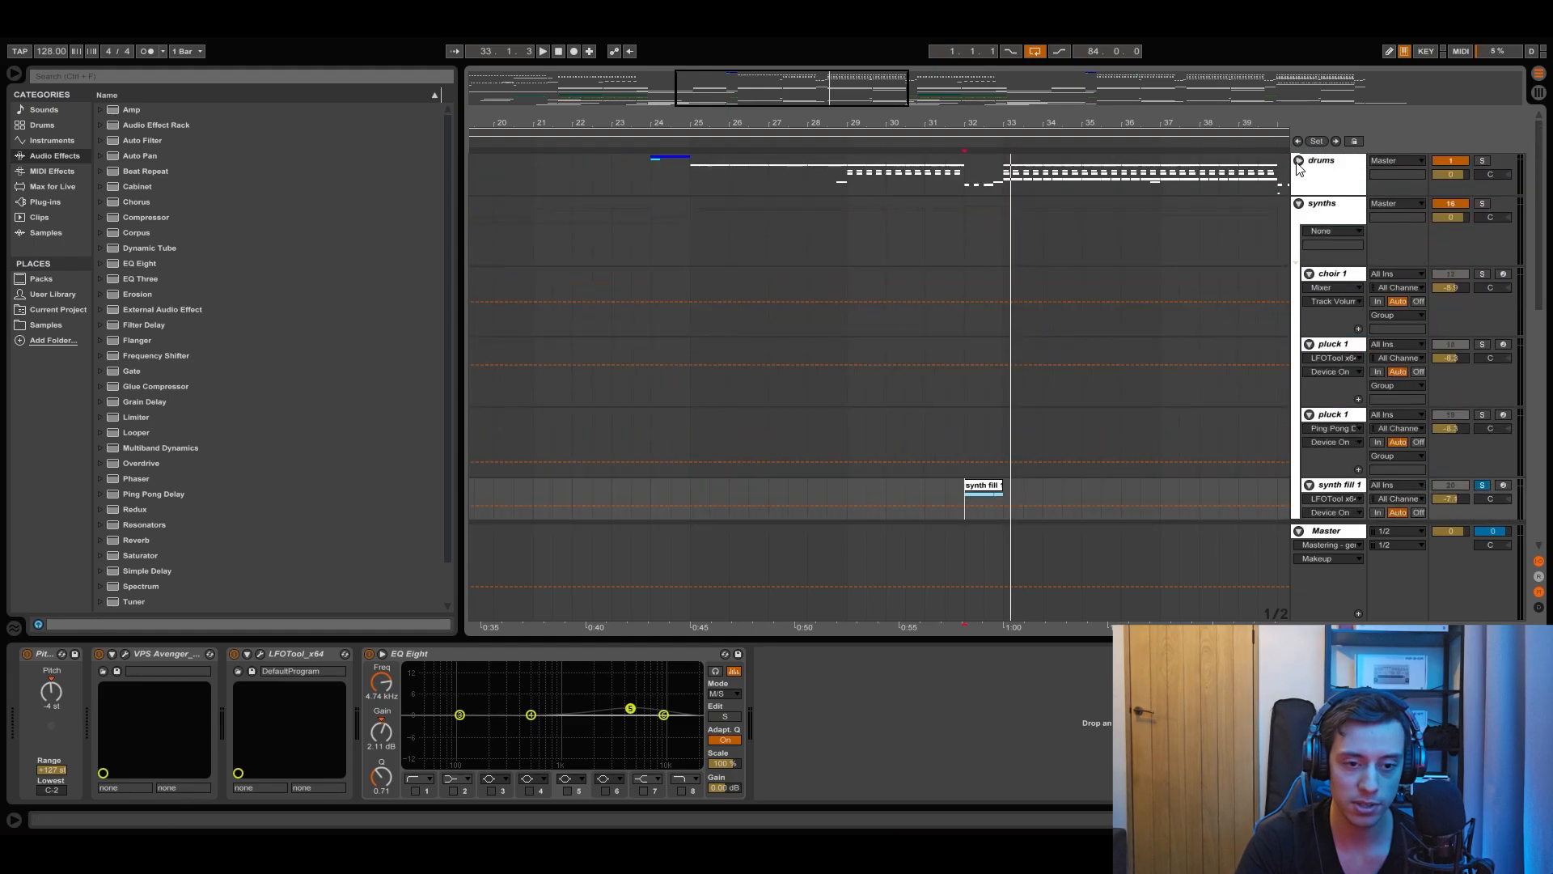
click(1298, 203)
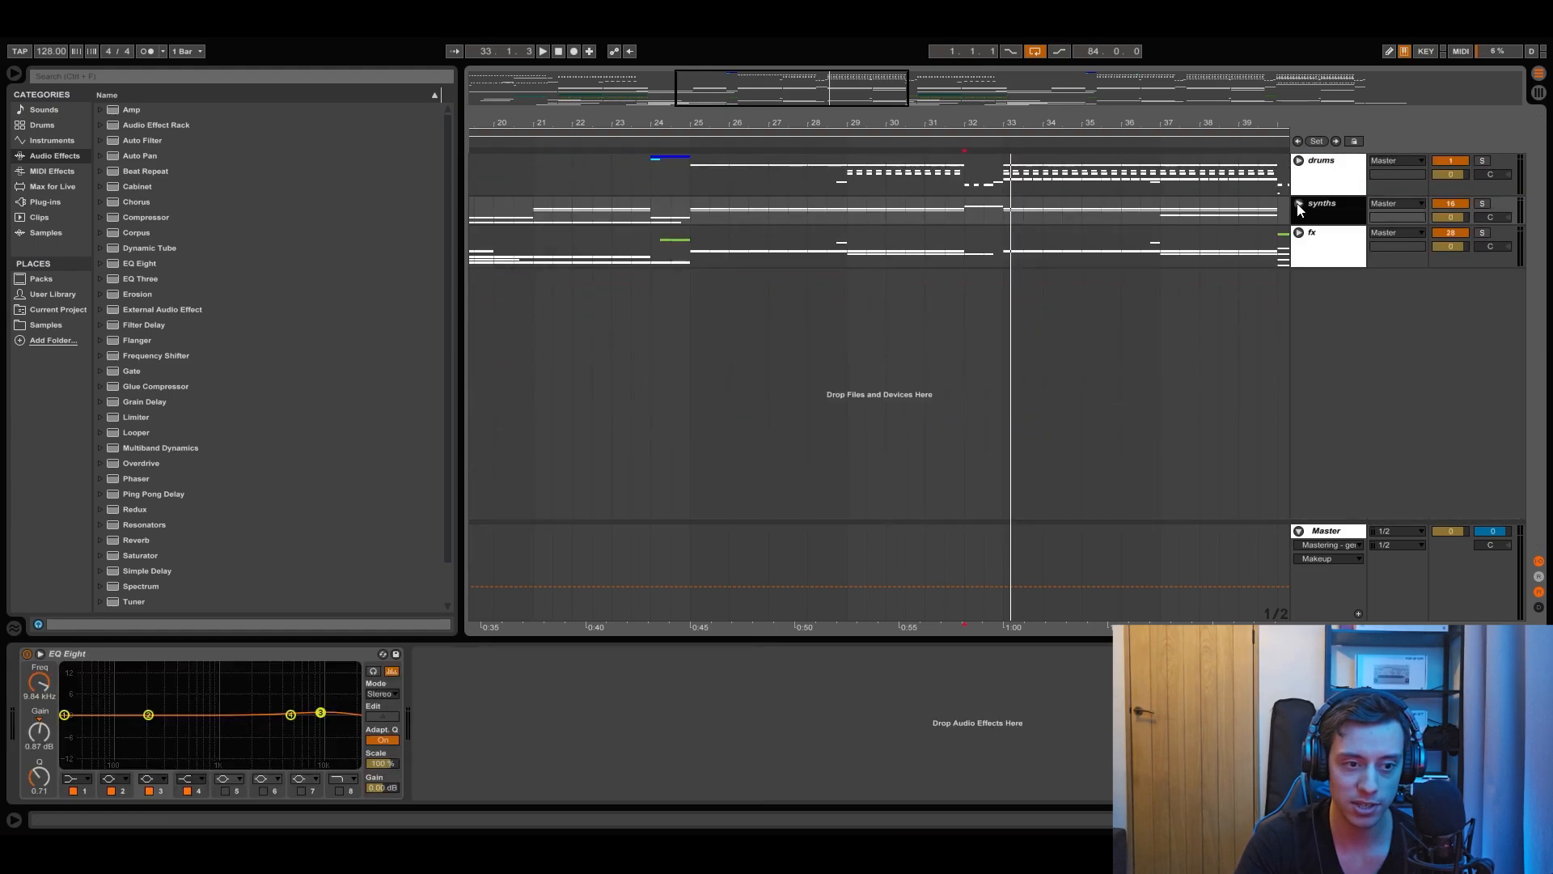
click(1298, 232)
Step: Play the riser 1 clip at bar 29 with its track soloed, and turn the solo off
scroll(1037, 249, down, 8)
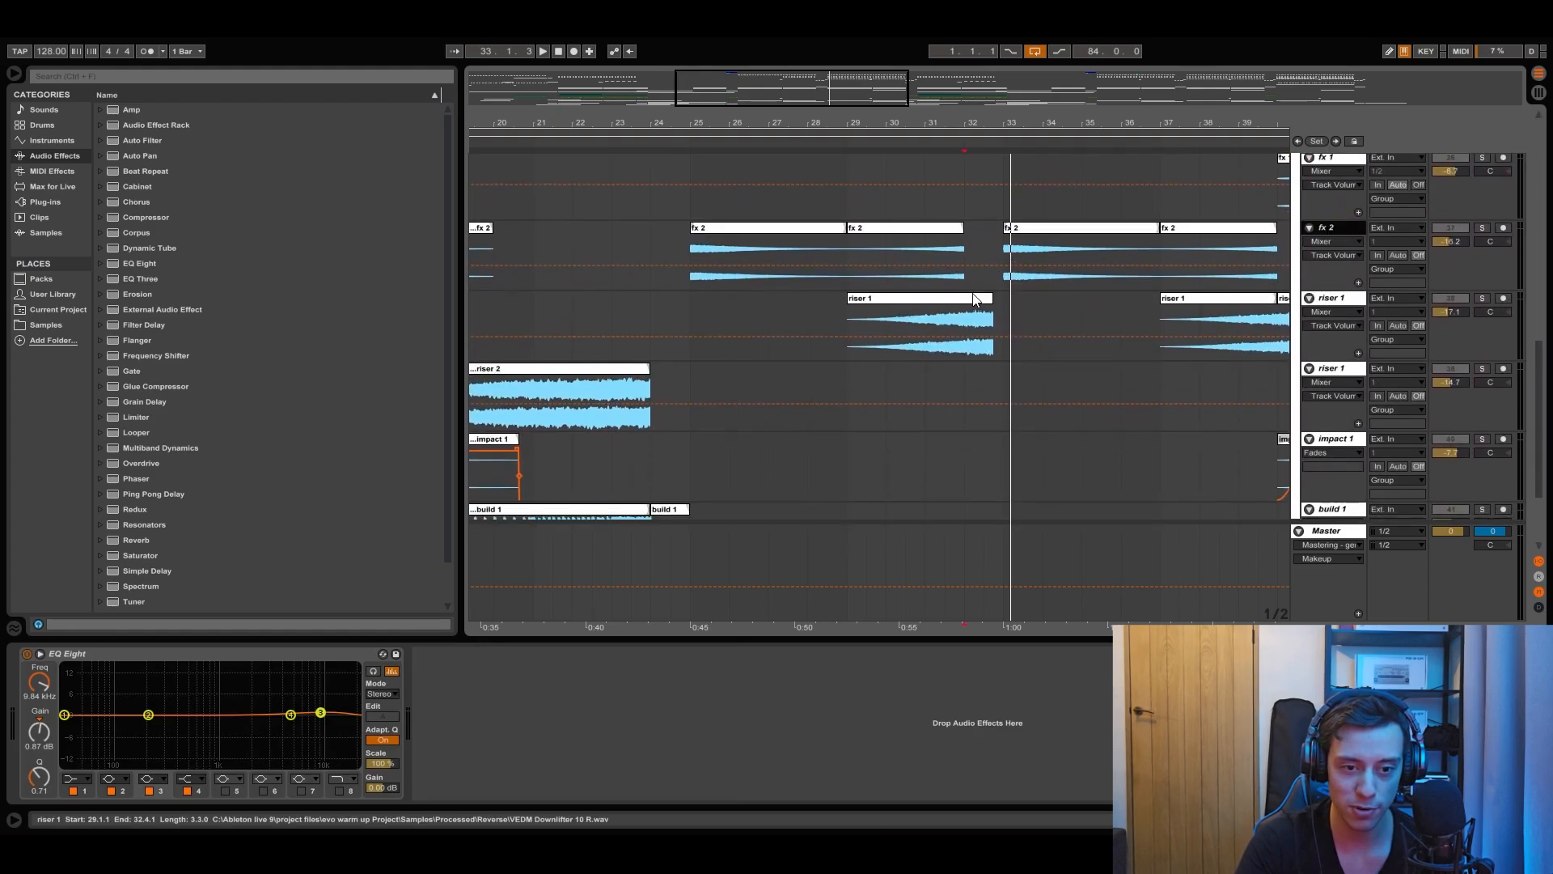
click(948, 311)
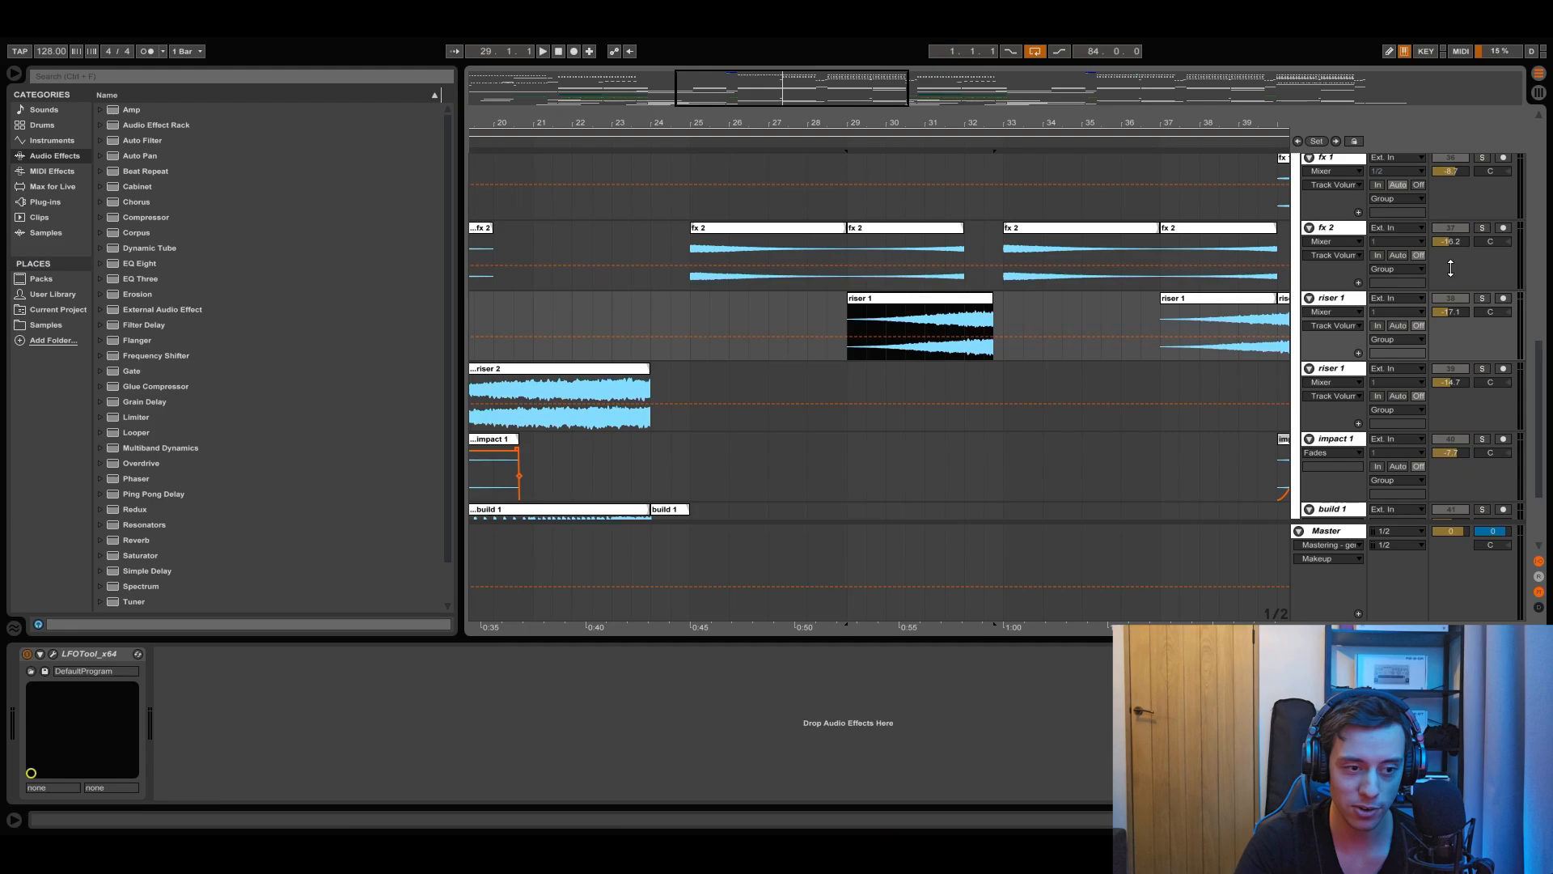
click(1482, 299)
key(space)
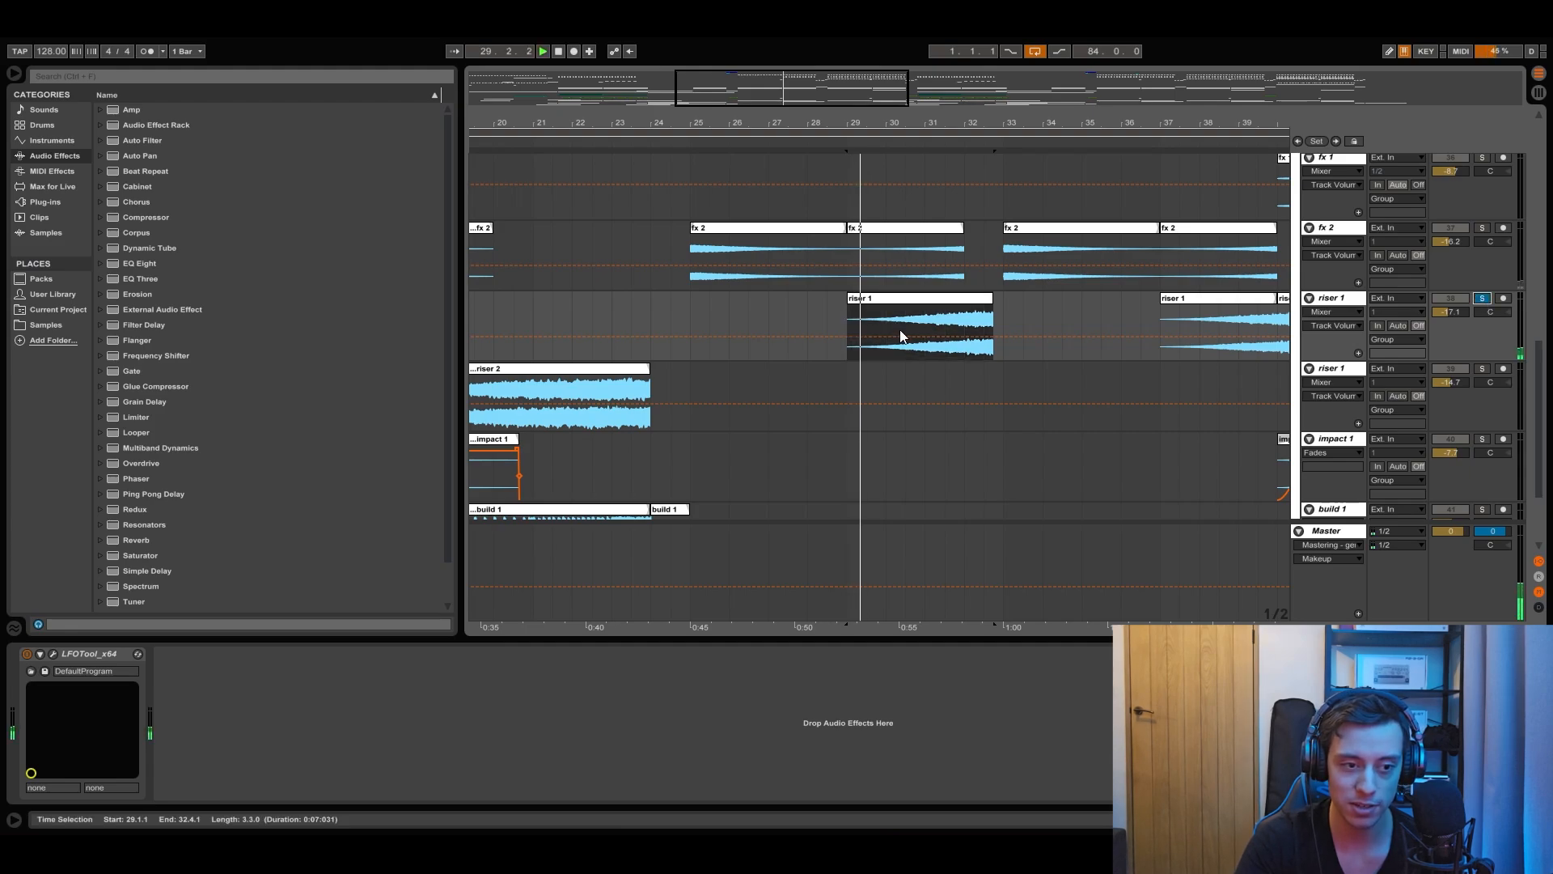
click(1482, 298)
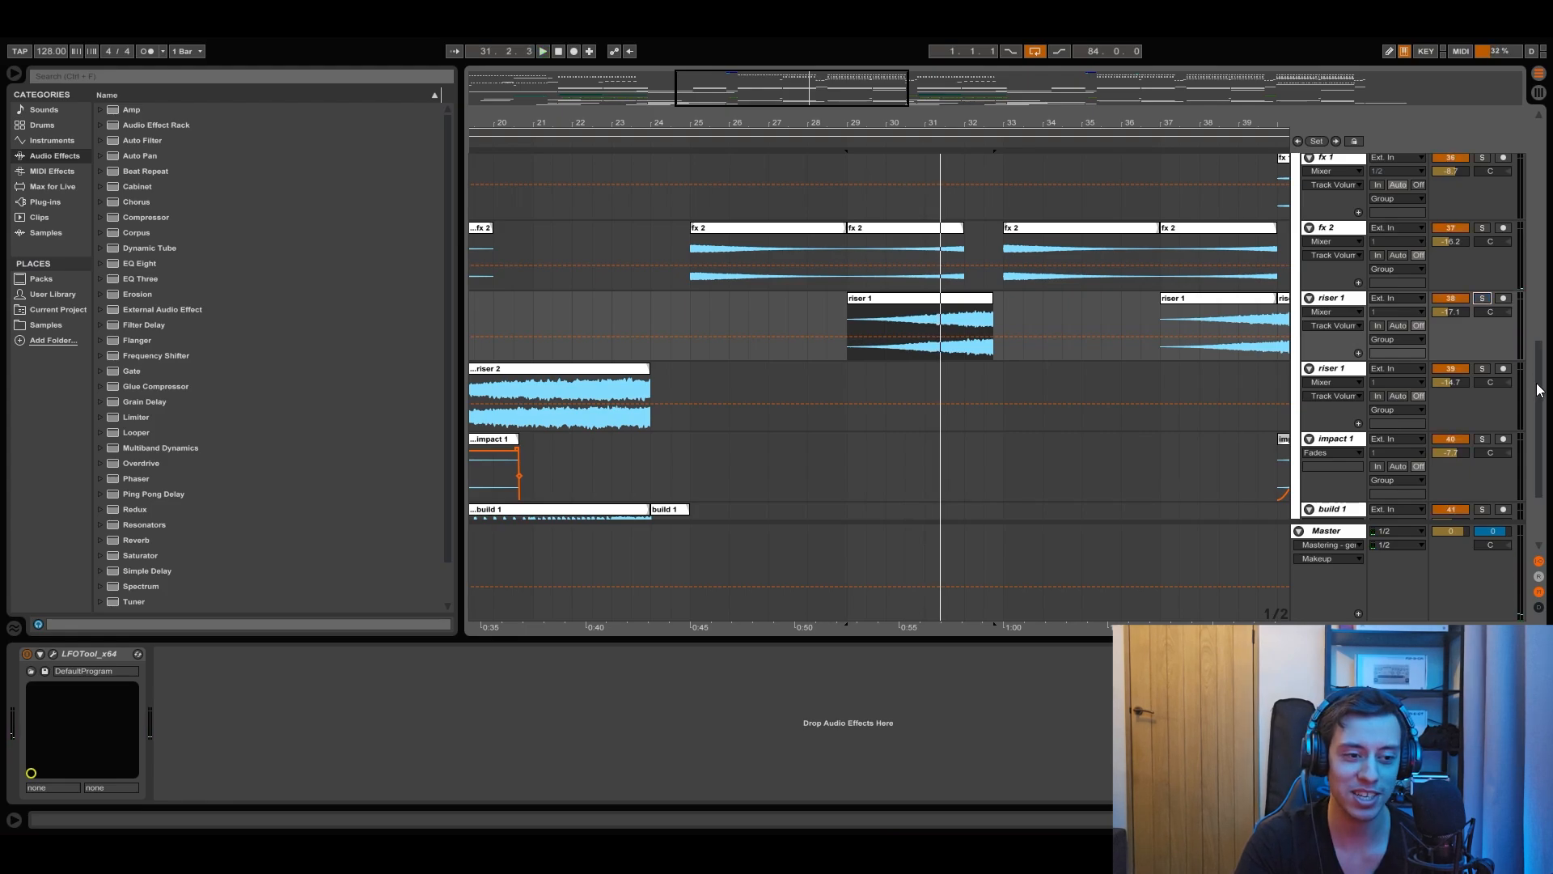
Step: Play the fx 2 track soloed from bar 31, and turn its solo off
drag(1540, 393, 1531, 353)
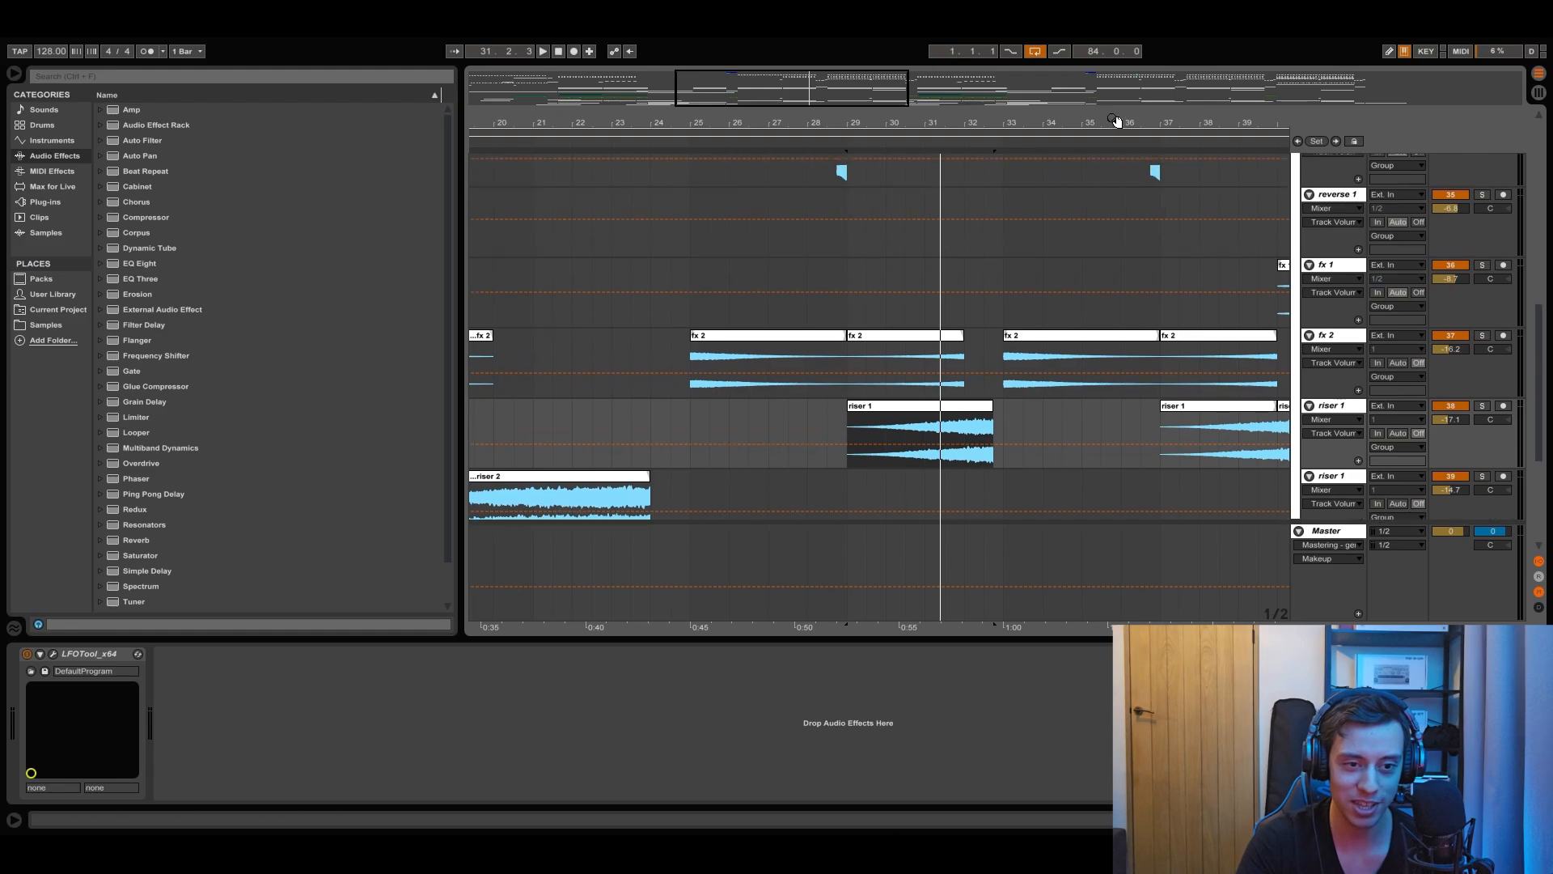
drag(1004, 123, 873, 126)
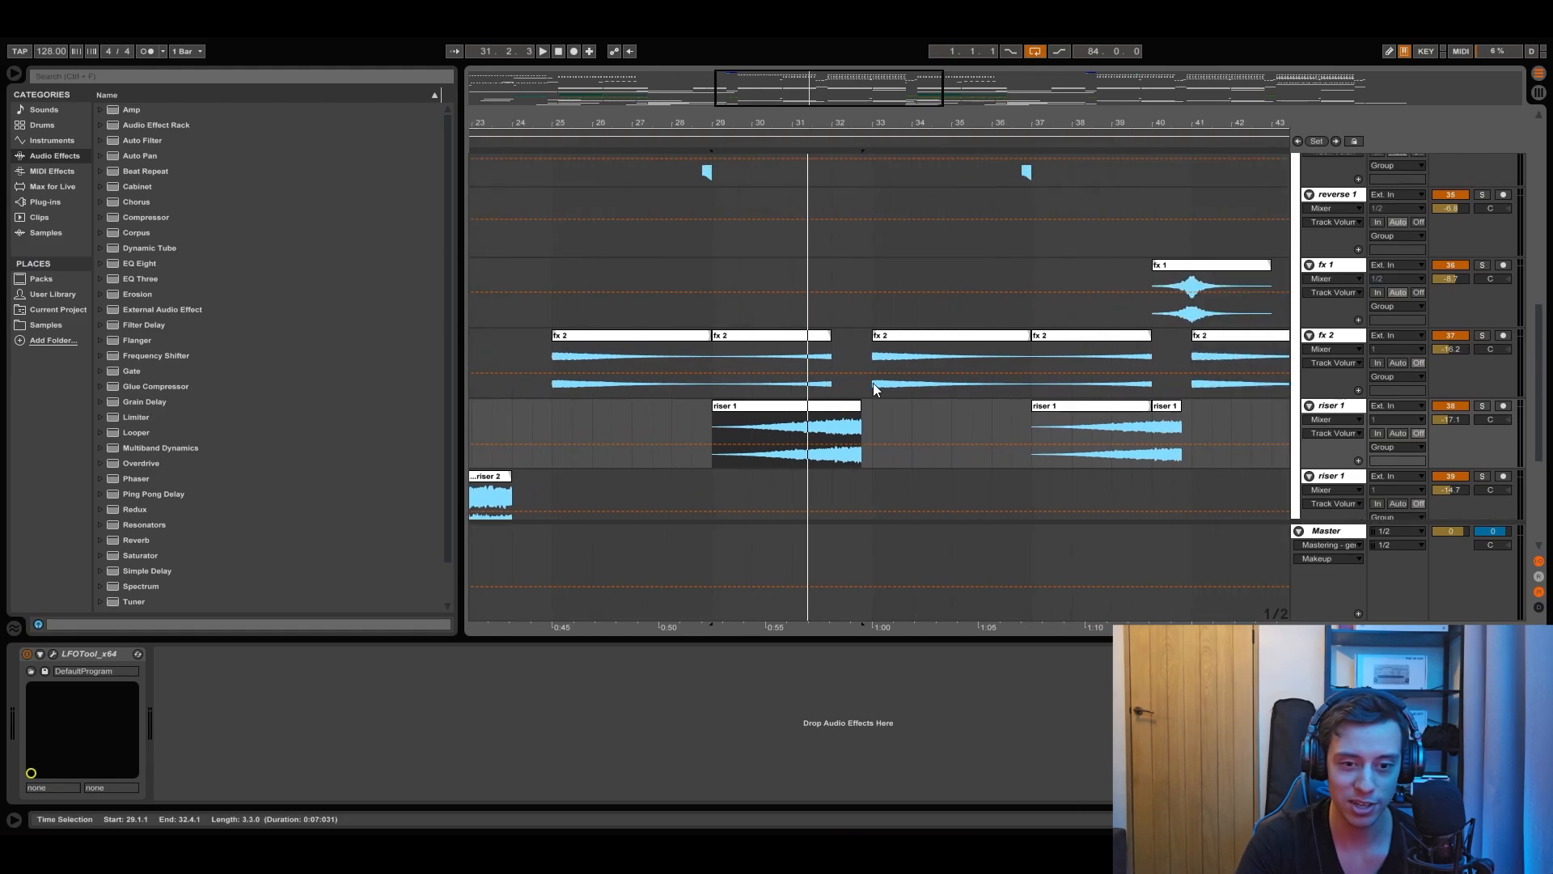
click(801, 385)
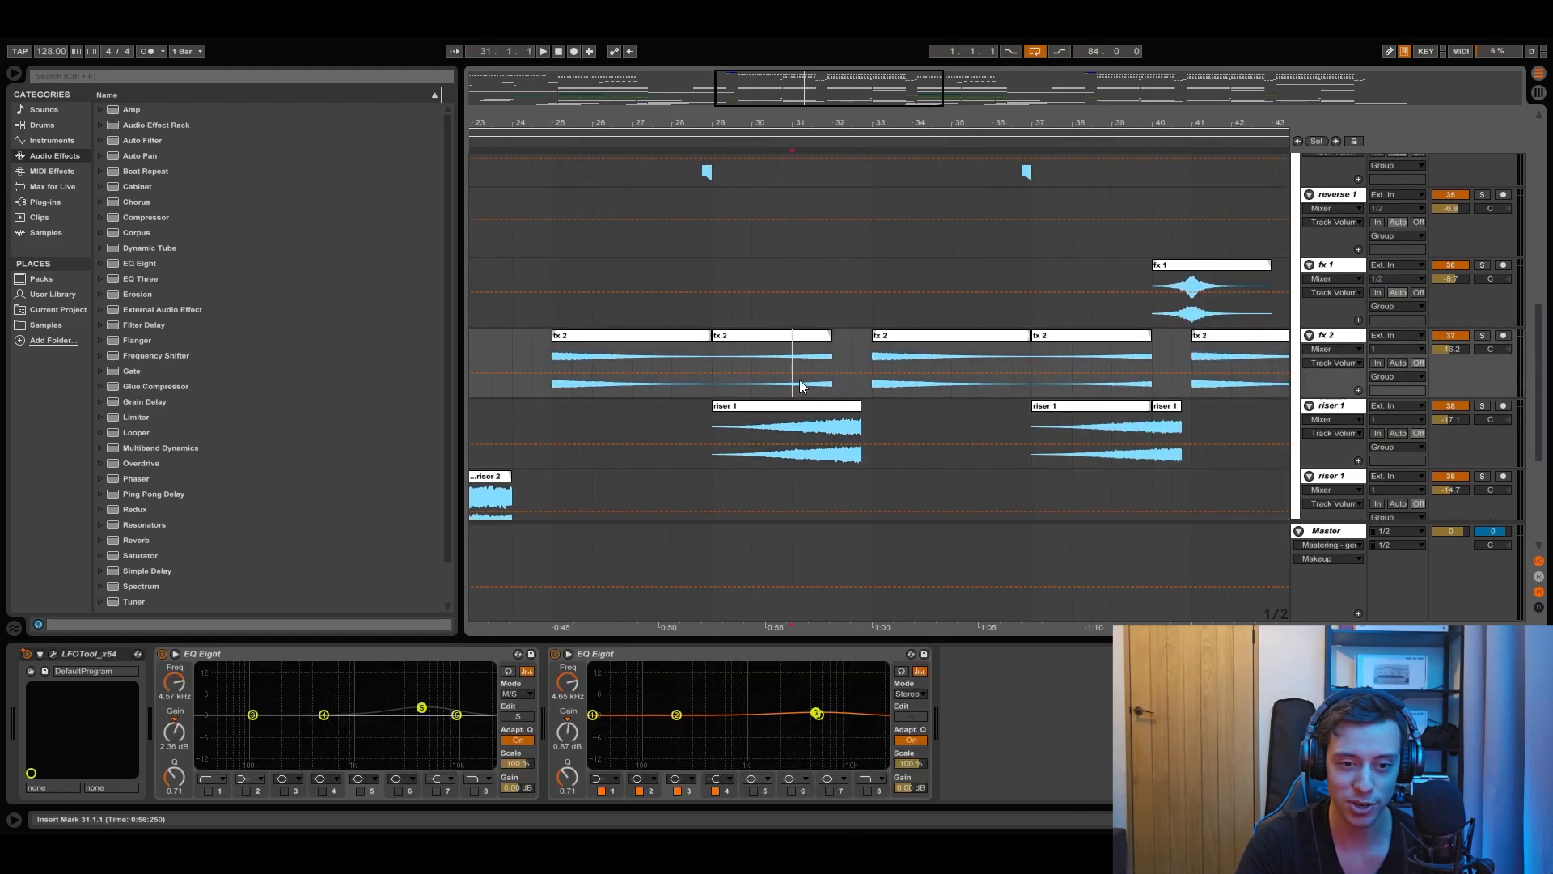
click(1487, 333)
key(space)
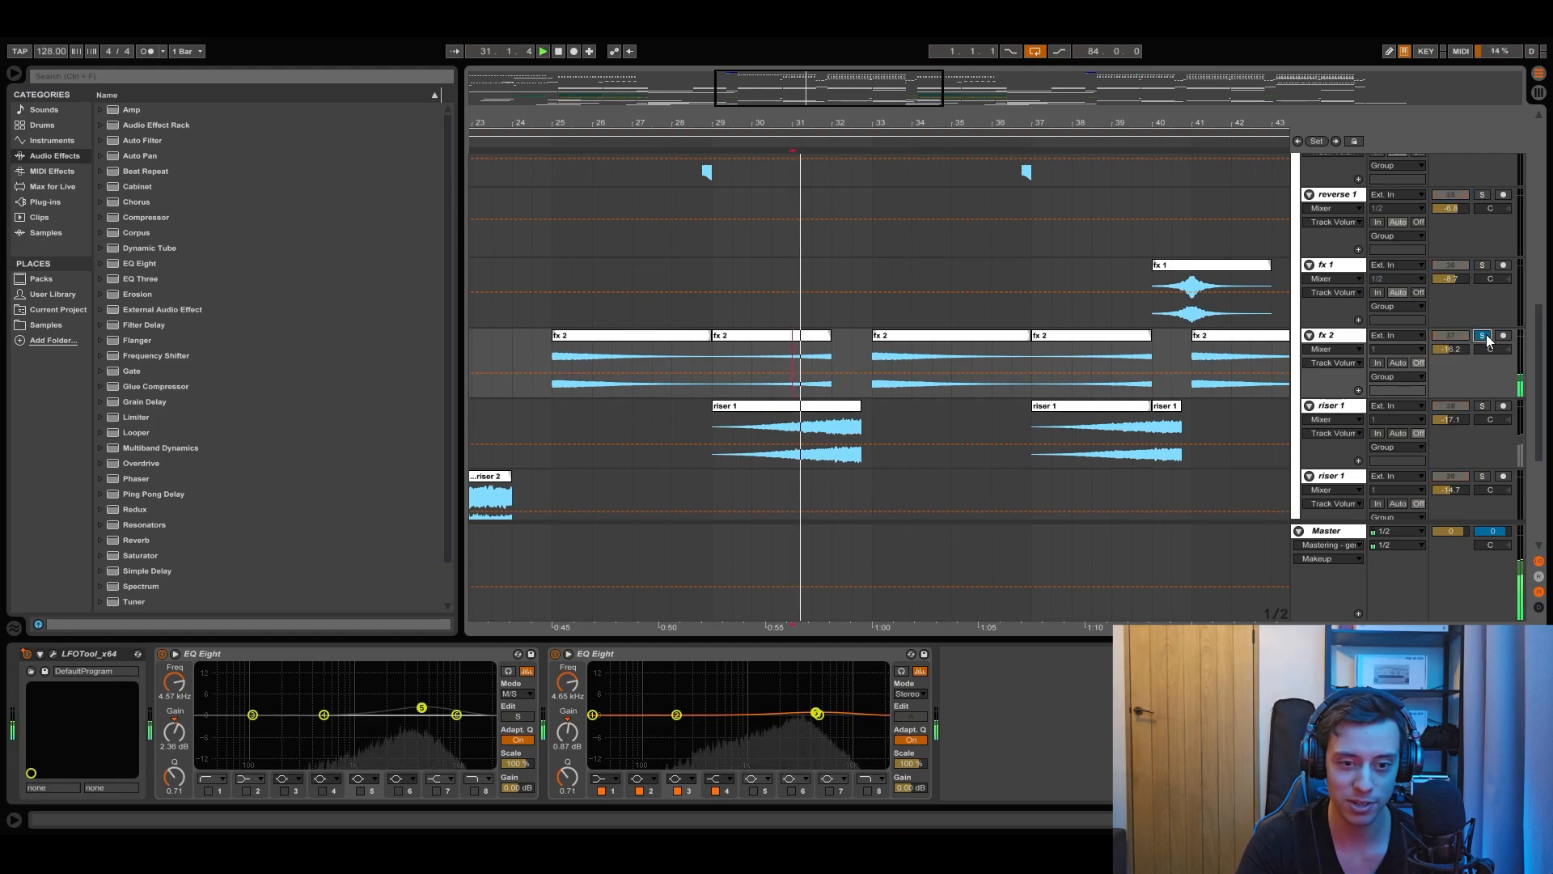
click(1487, 334)
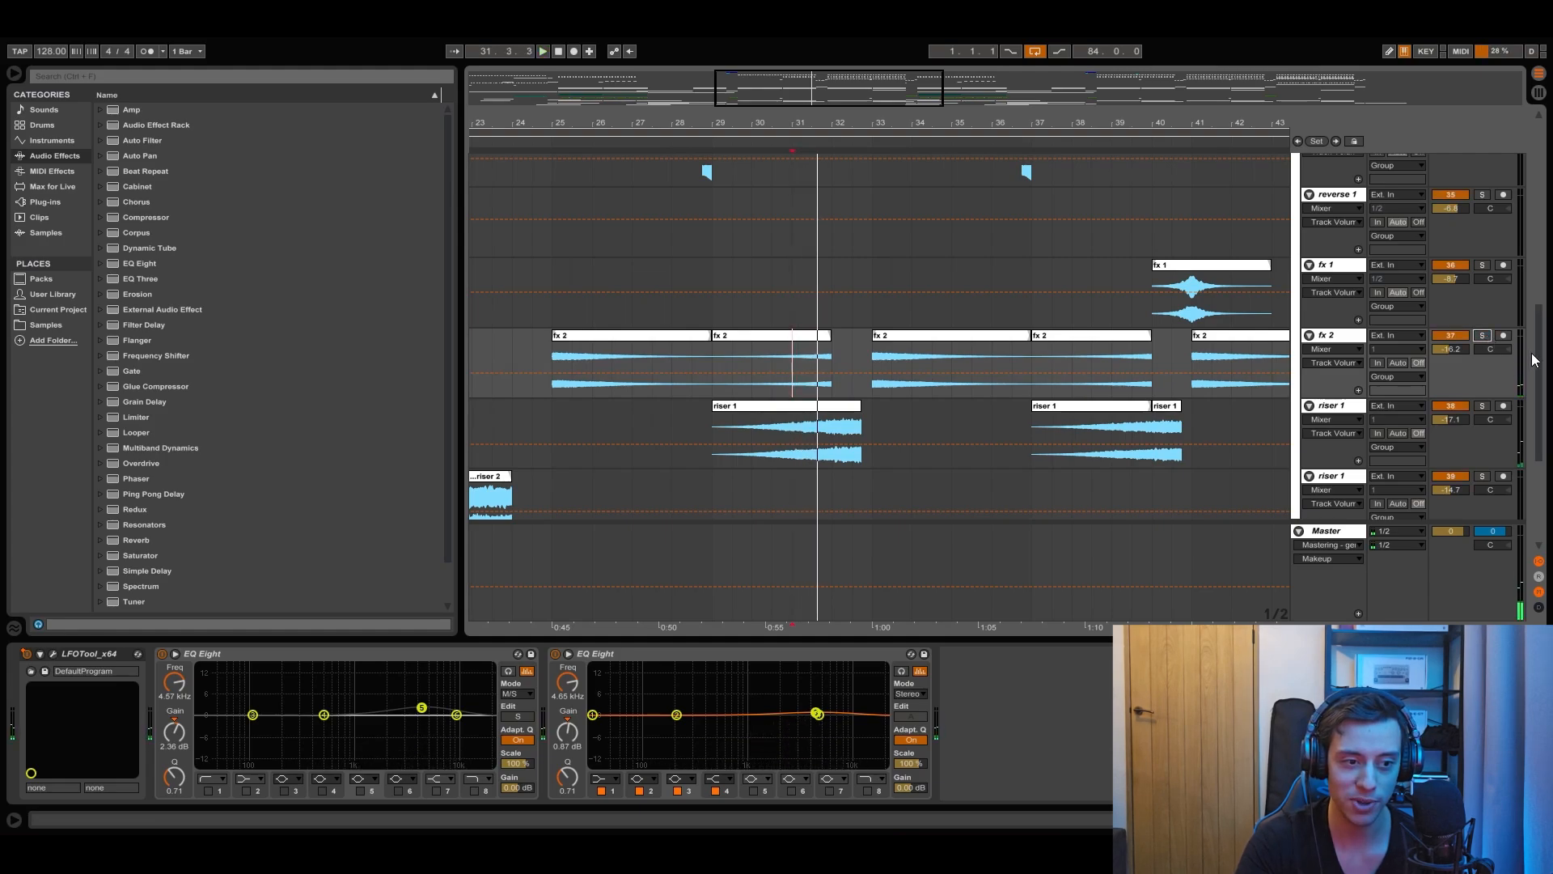
Step: Solo the uplifter 1 track and play its clip from bar 40
scroll(1537, 372, down, 5)
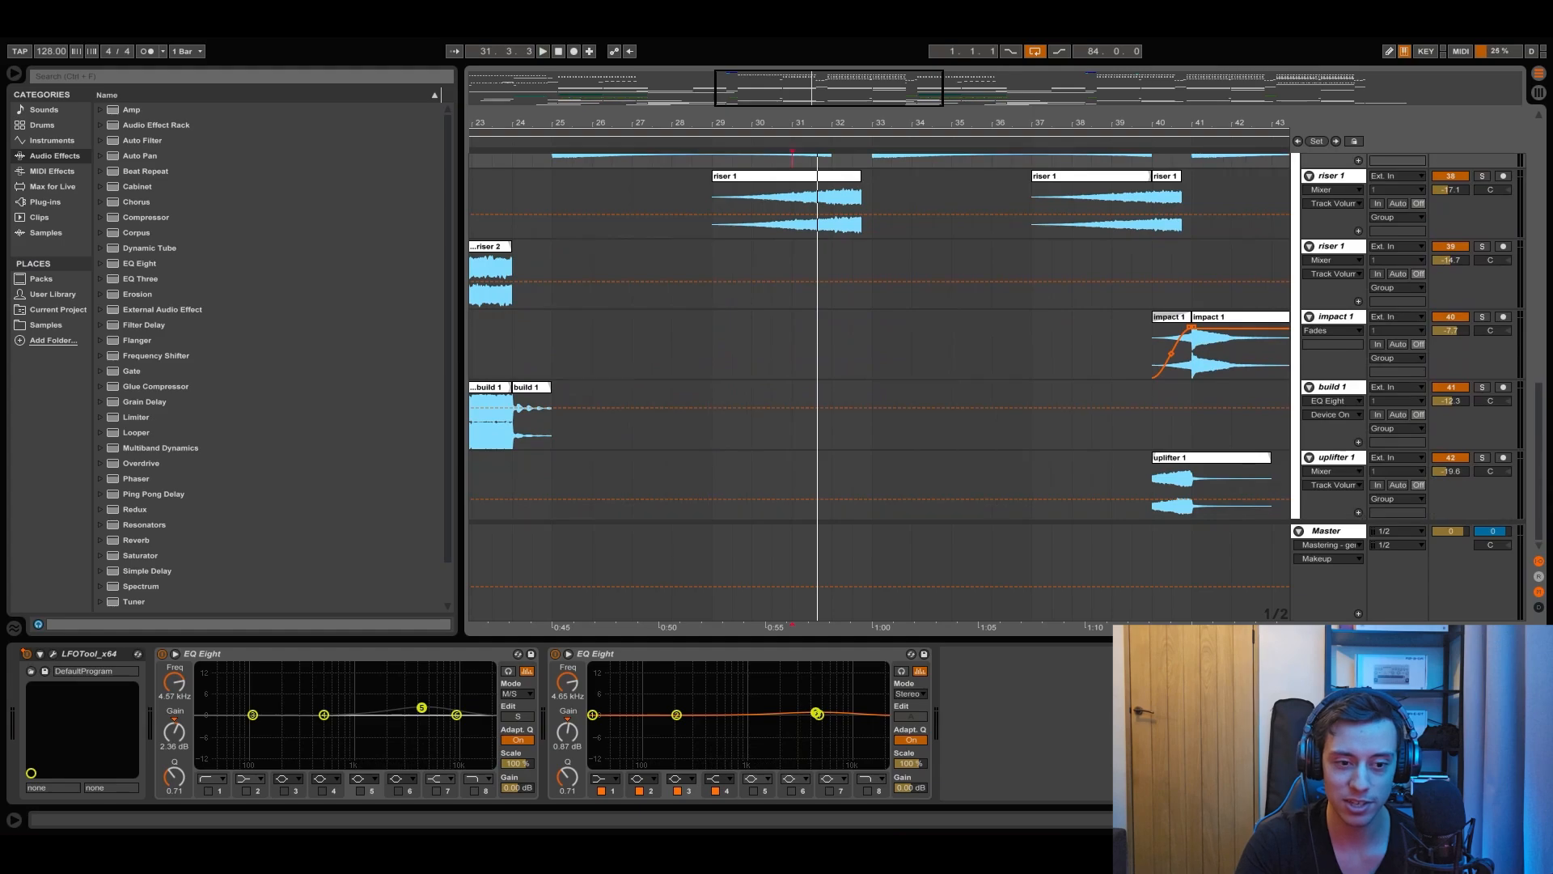
mouse_move(1540, 480)
mouse_down()
mouse_move(1539, 369)
mouse_move(1546, 480)
mouse_up()
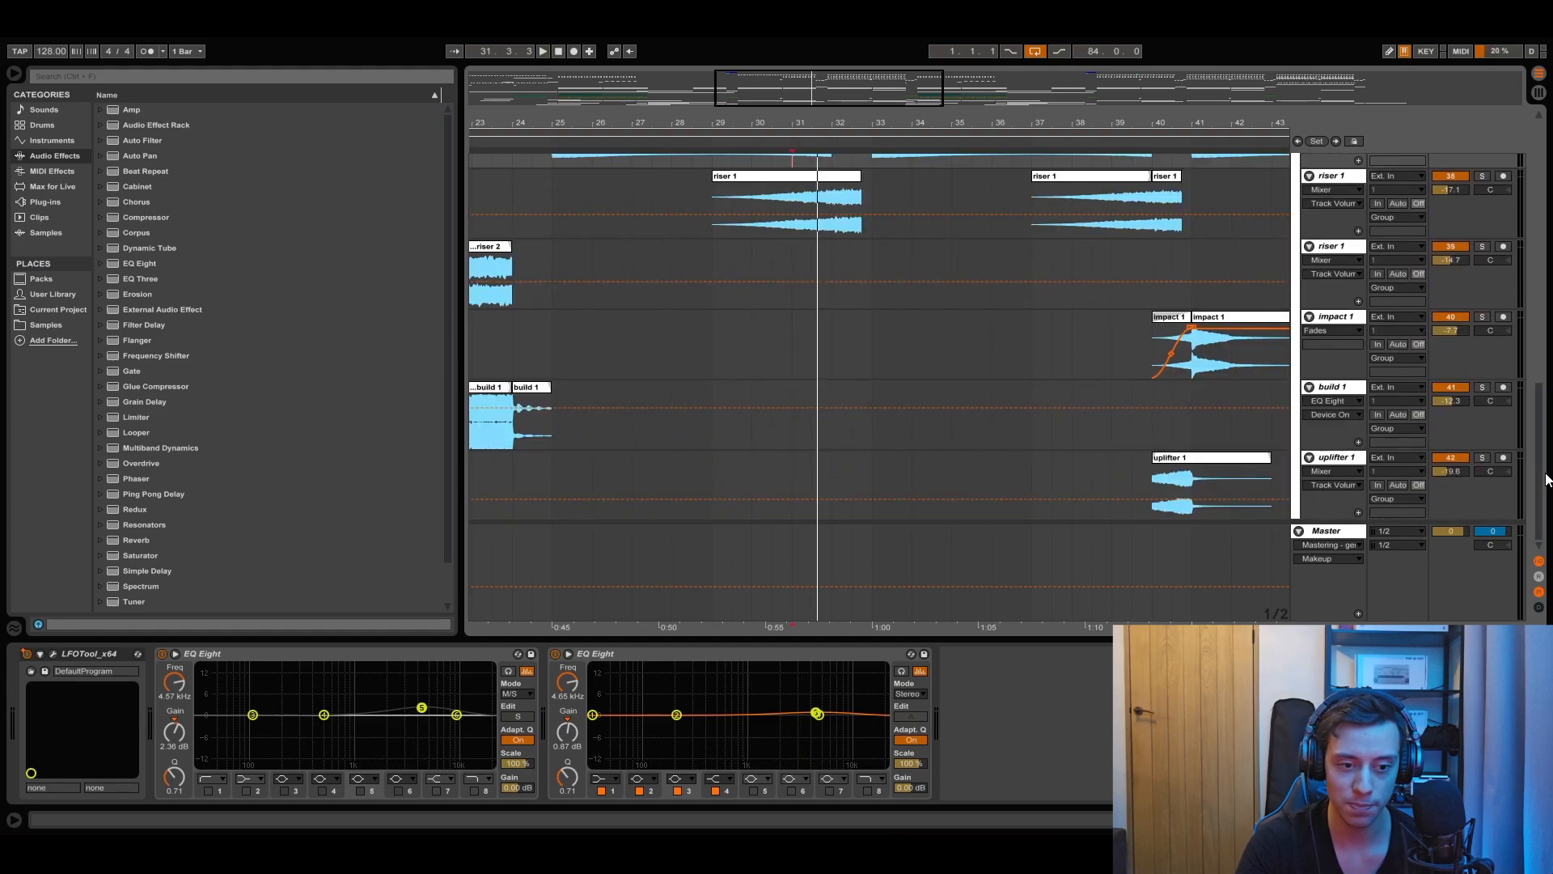
click(1144, 458)
click(1481, 458)
key(space)
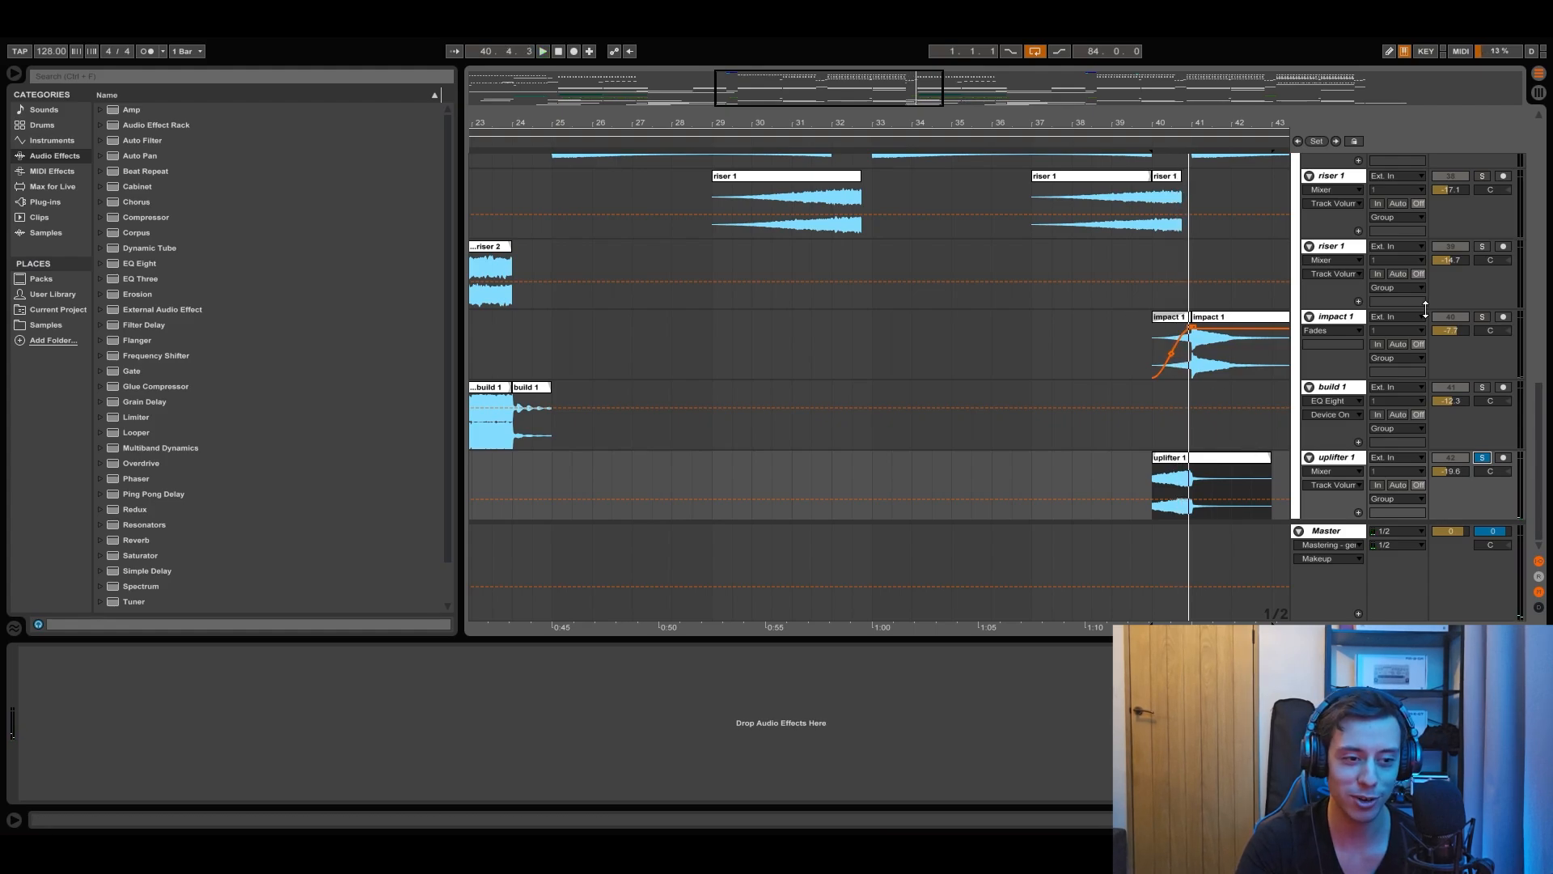
Step: Solo the impact 1 track and play its clips from bar 40
click(1481, 316)
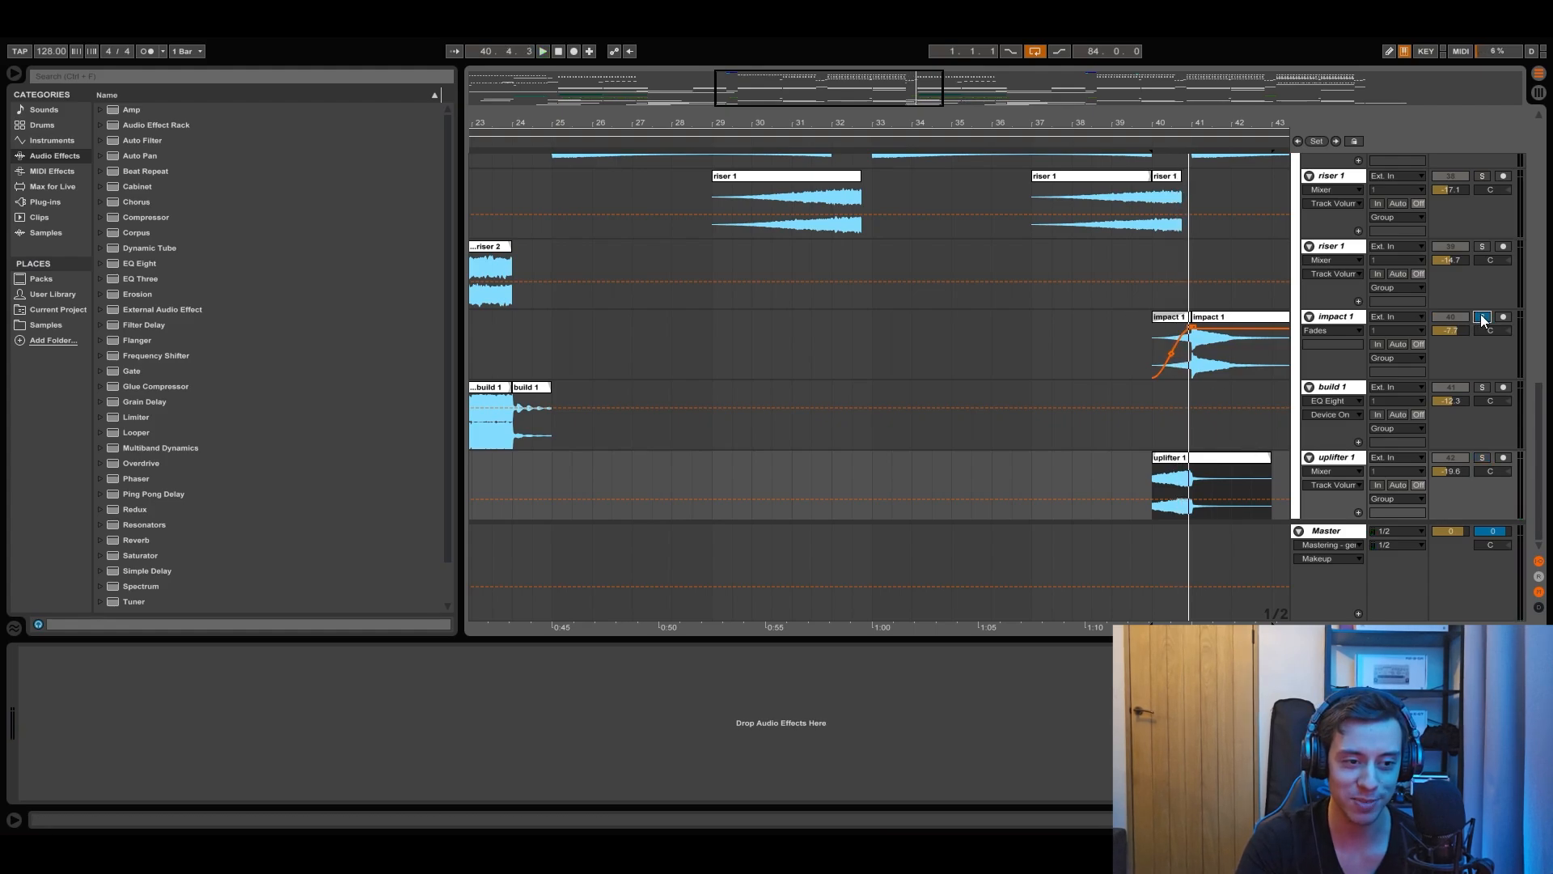
click(1168, 321)
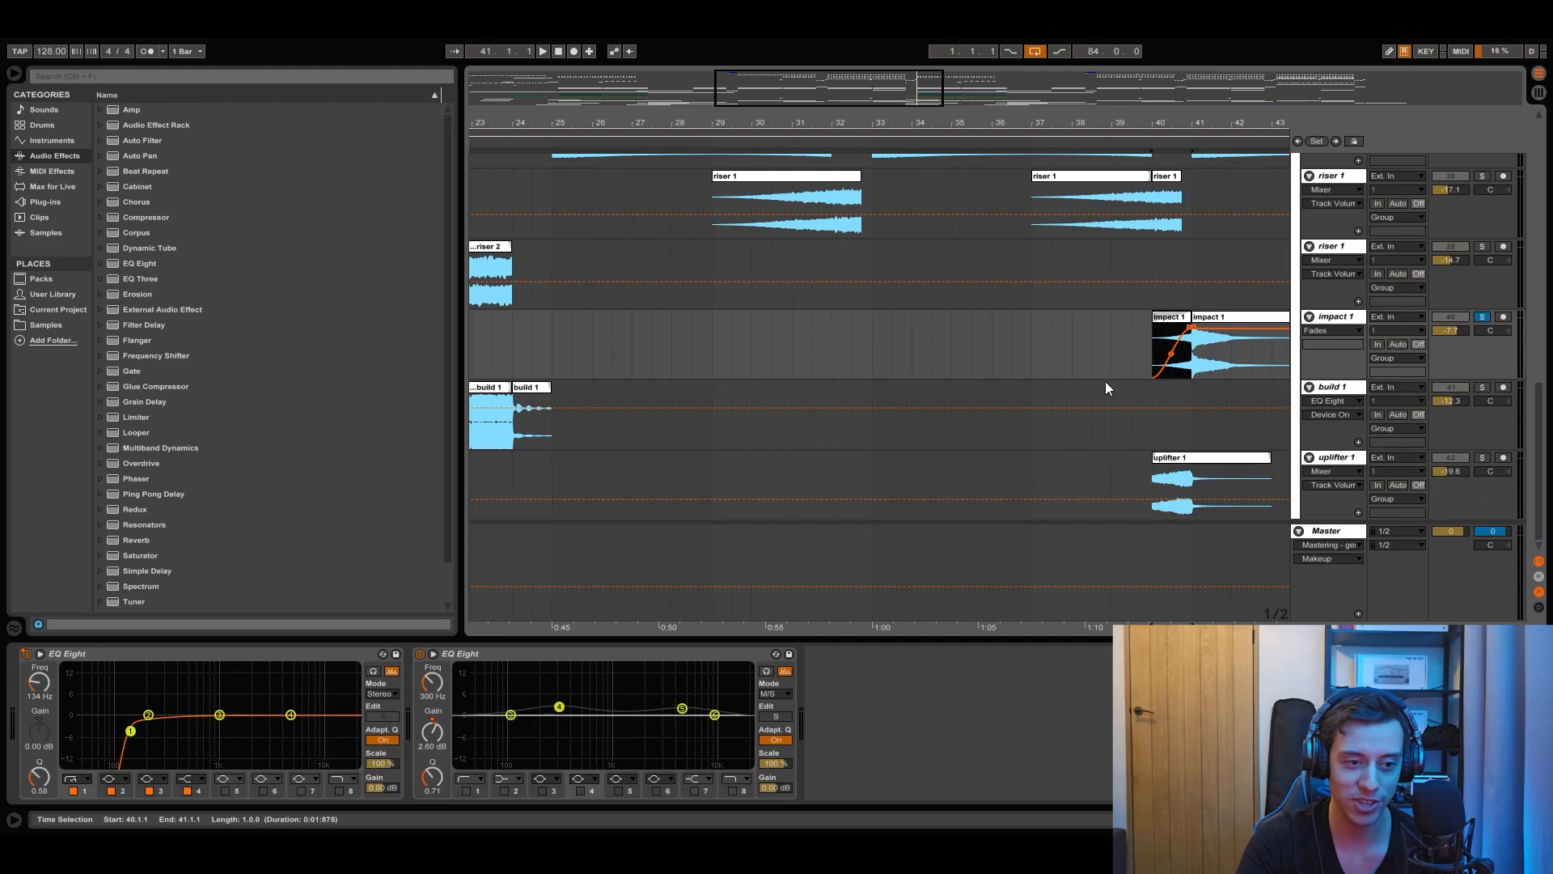
key(space)
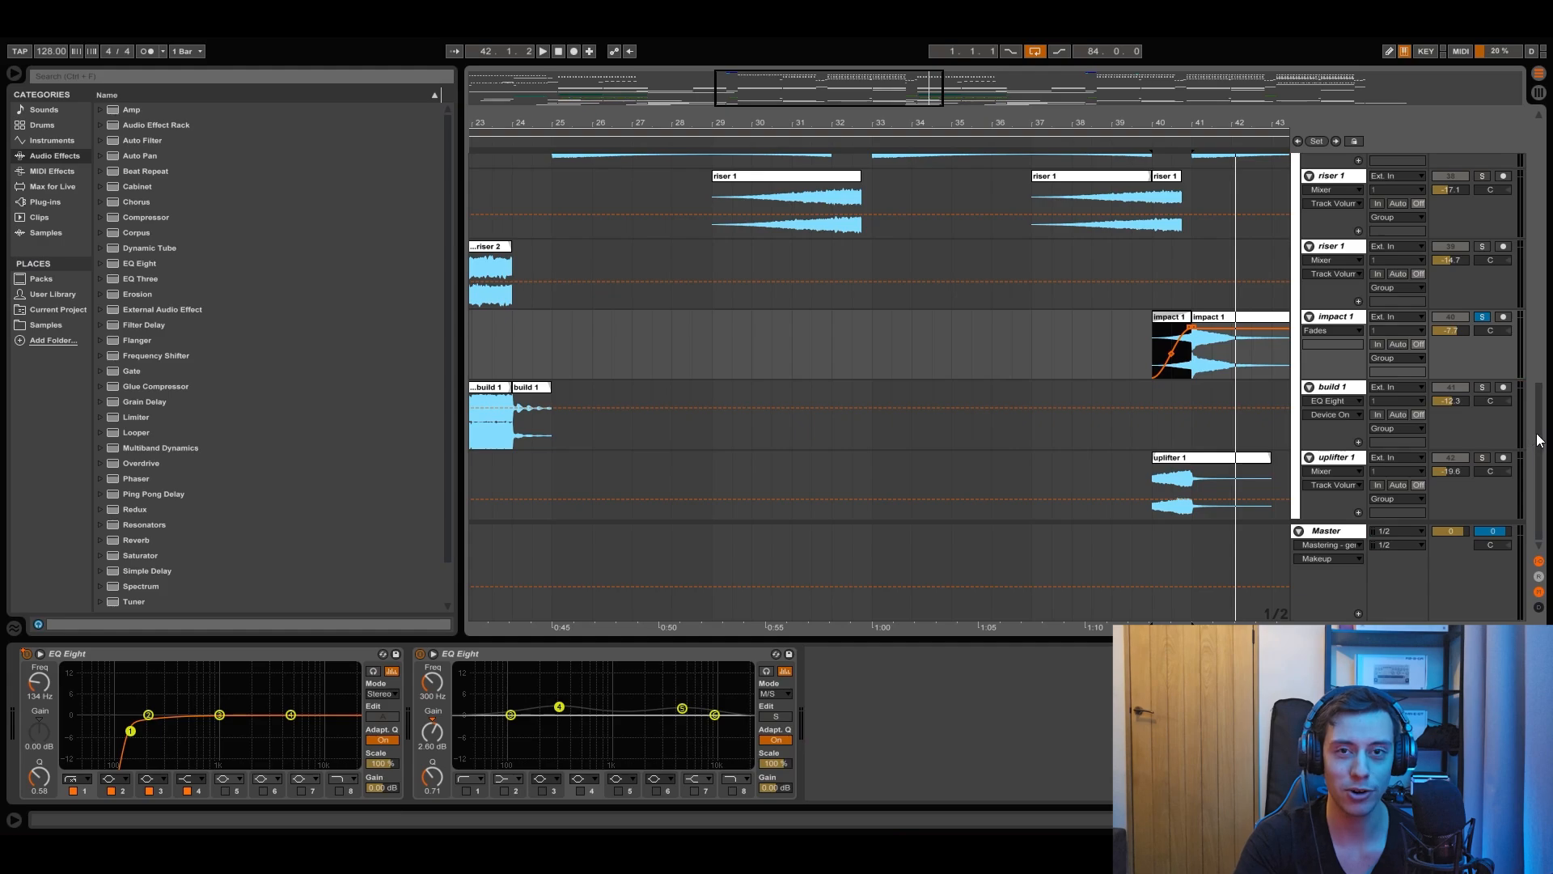
Step: Solo the fx 1 track and play its clip from bar 40
drag(1540, 440, 1546, 360)
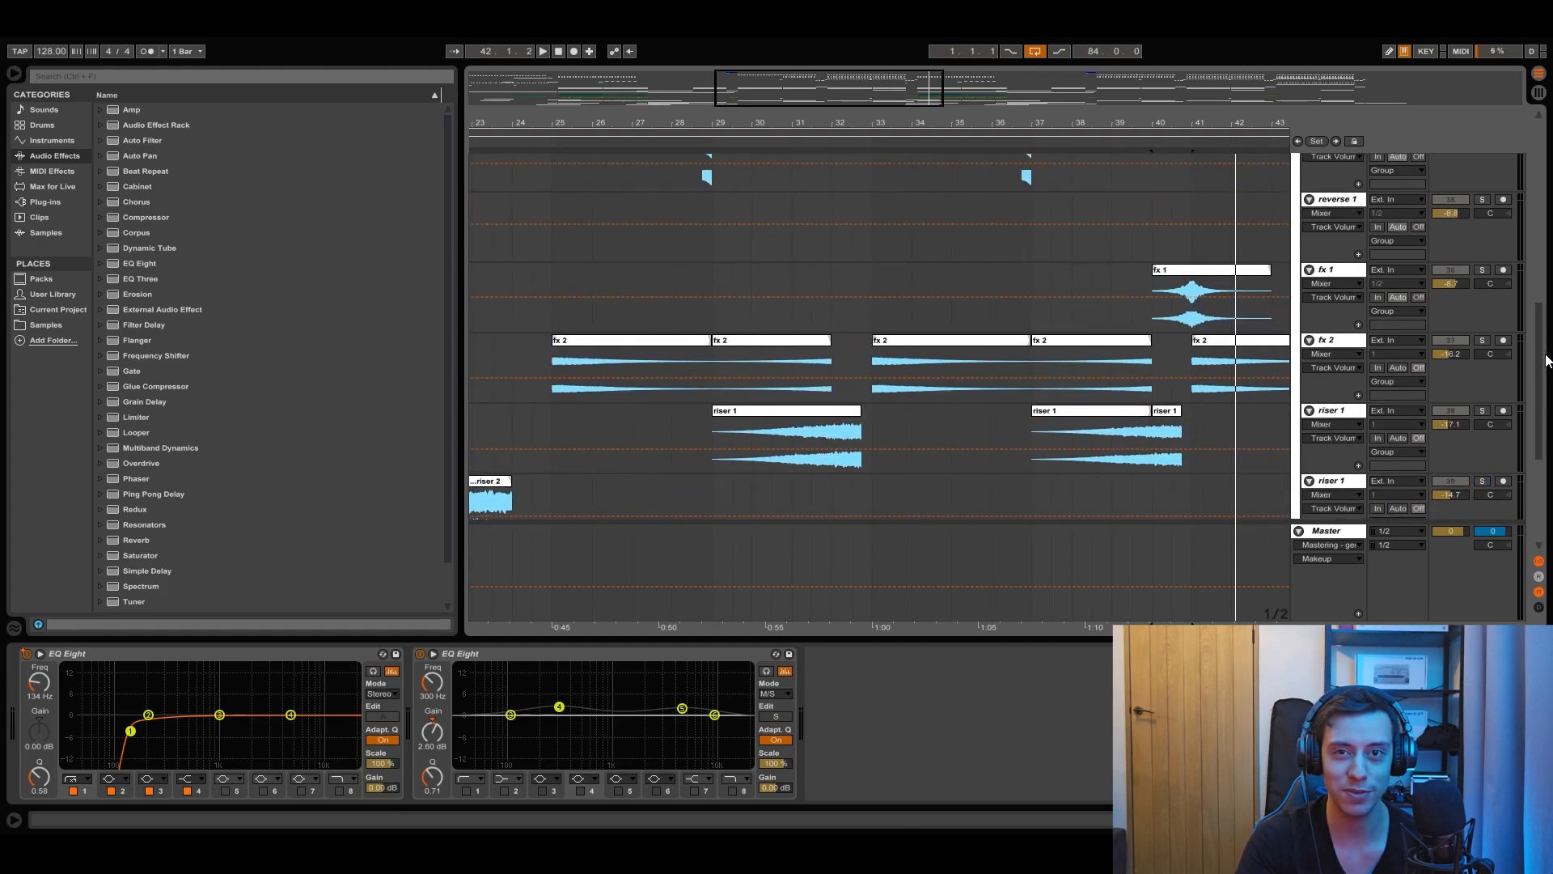
click(1189, 275)
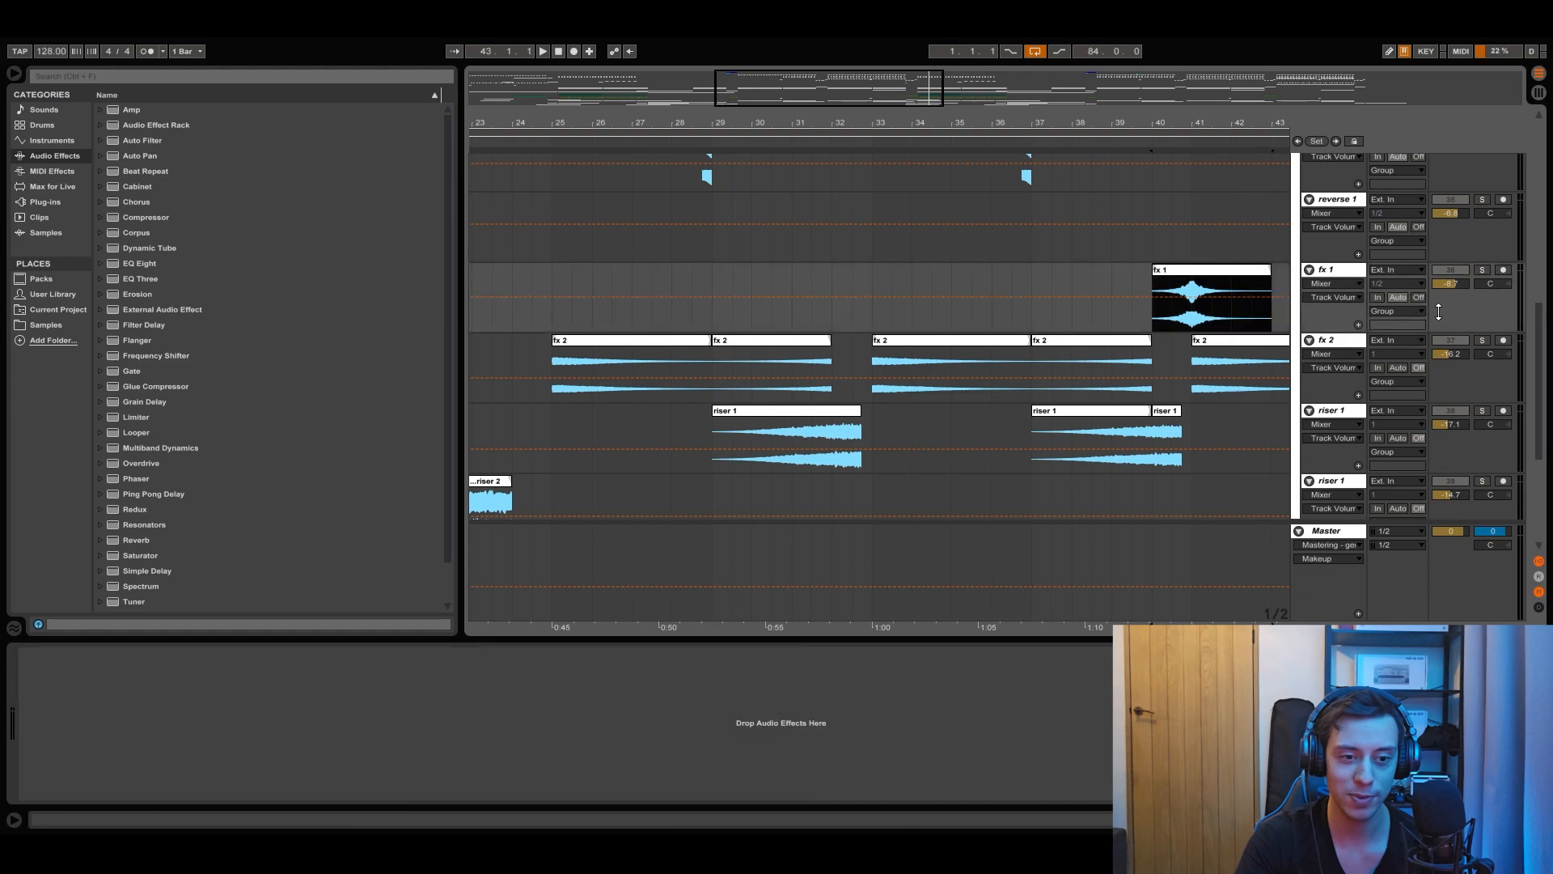
click(1483, 270)
key(space)
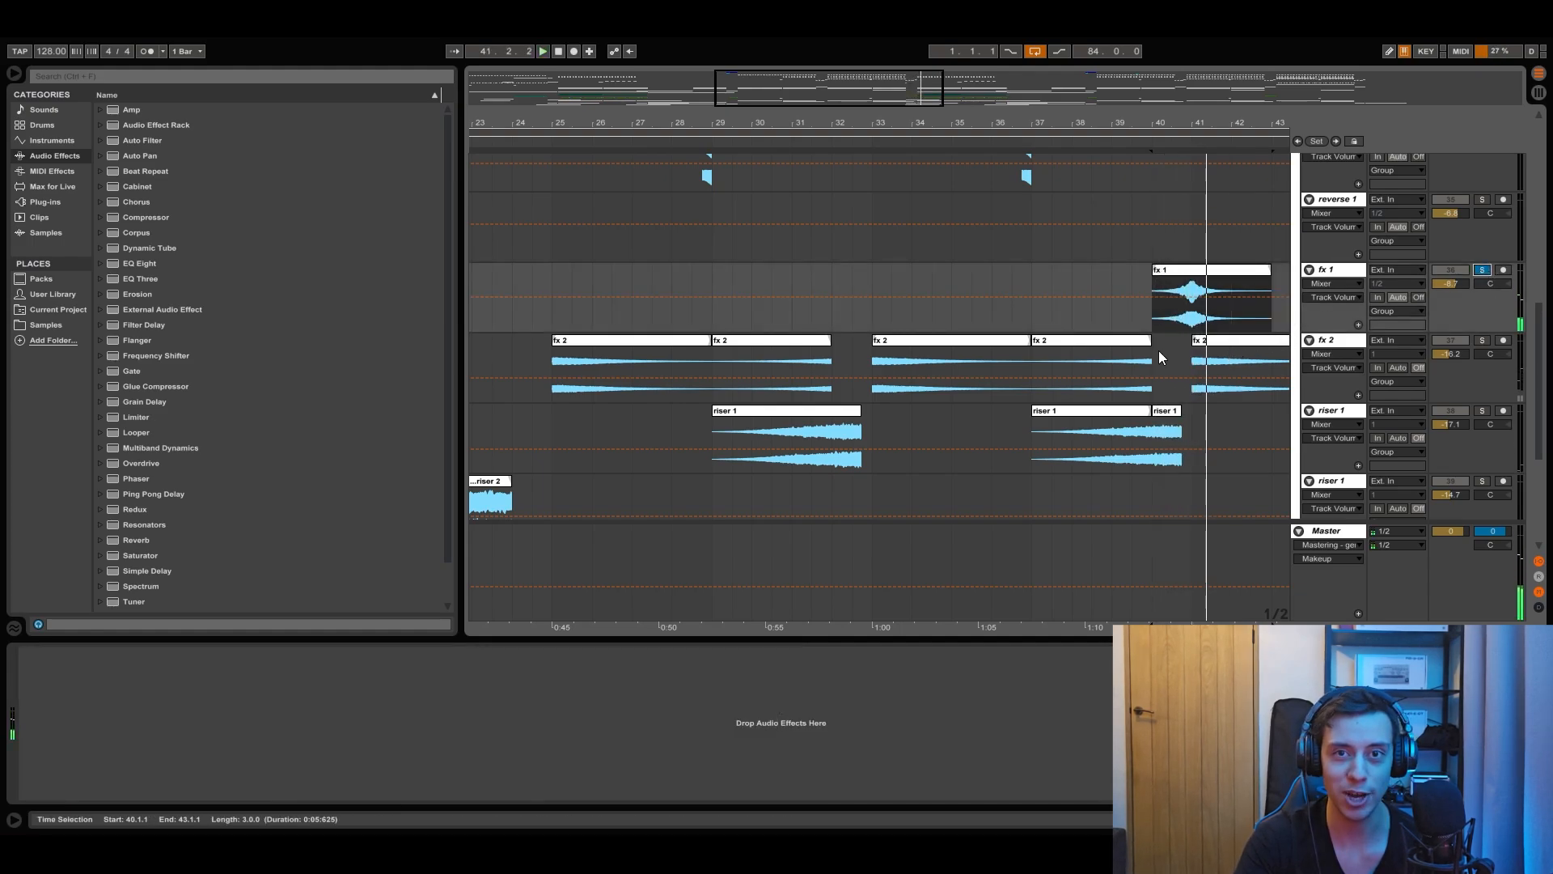
Step: Solo the laser 1 track and play its short clip just before bar 29
scroll(925, 264, up, 5)
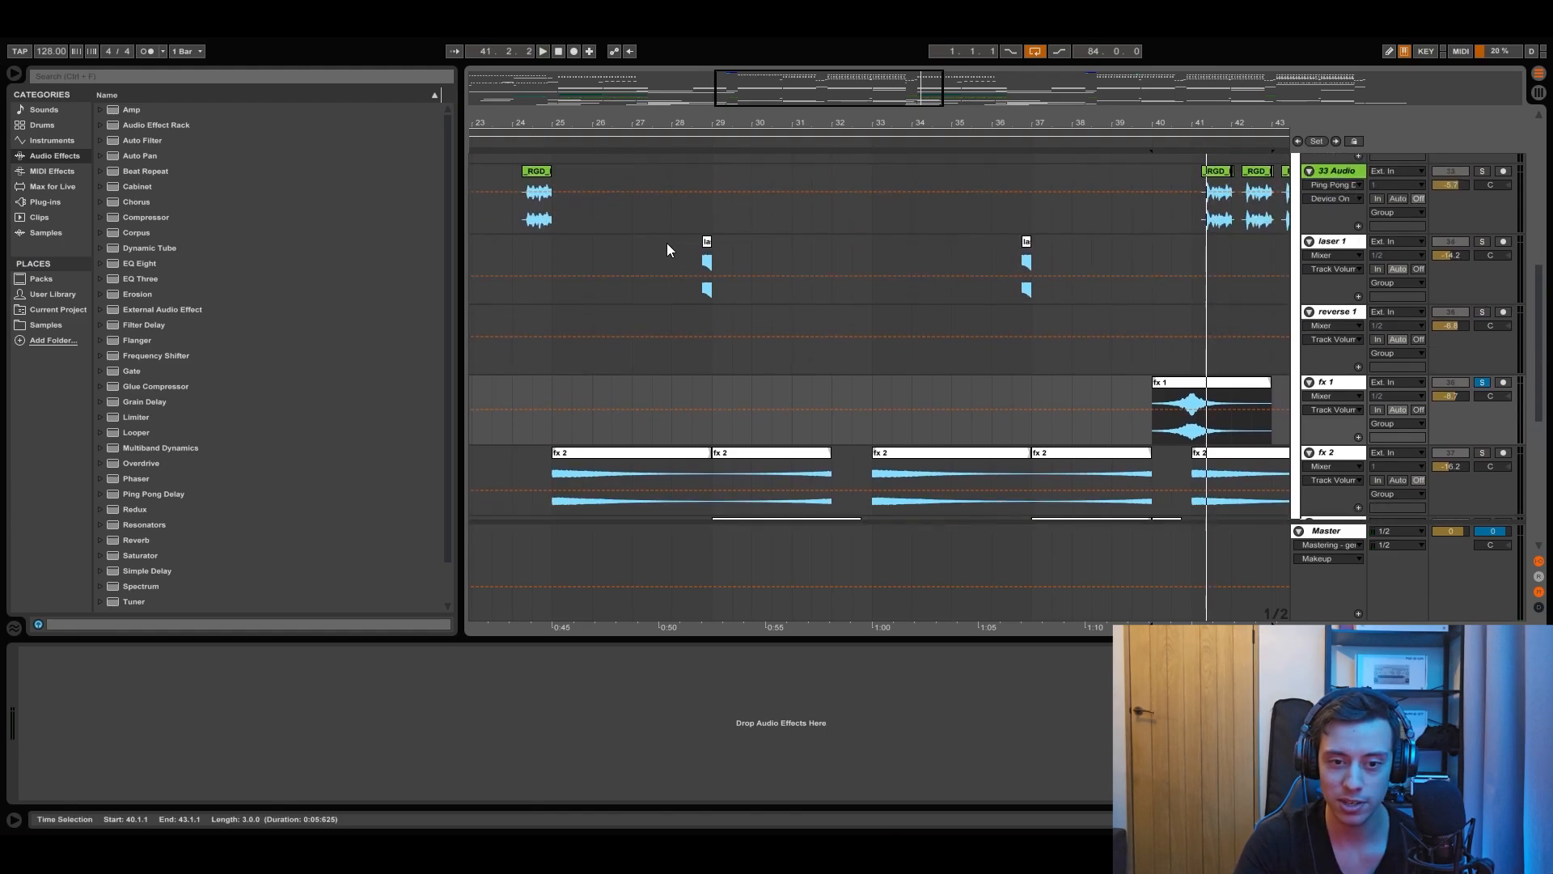
click(710, 236)
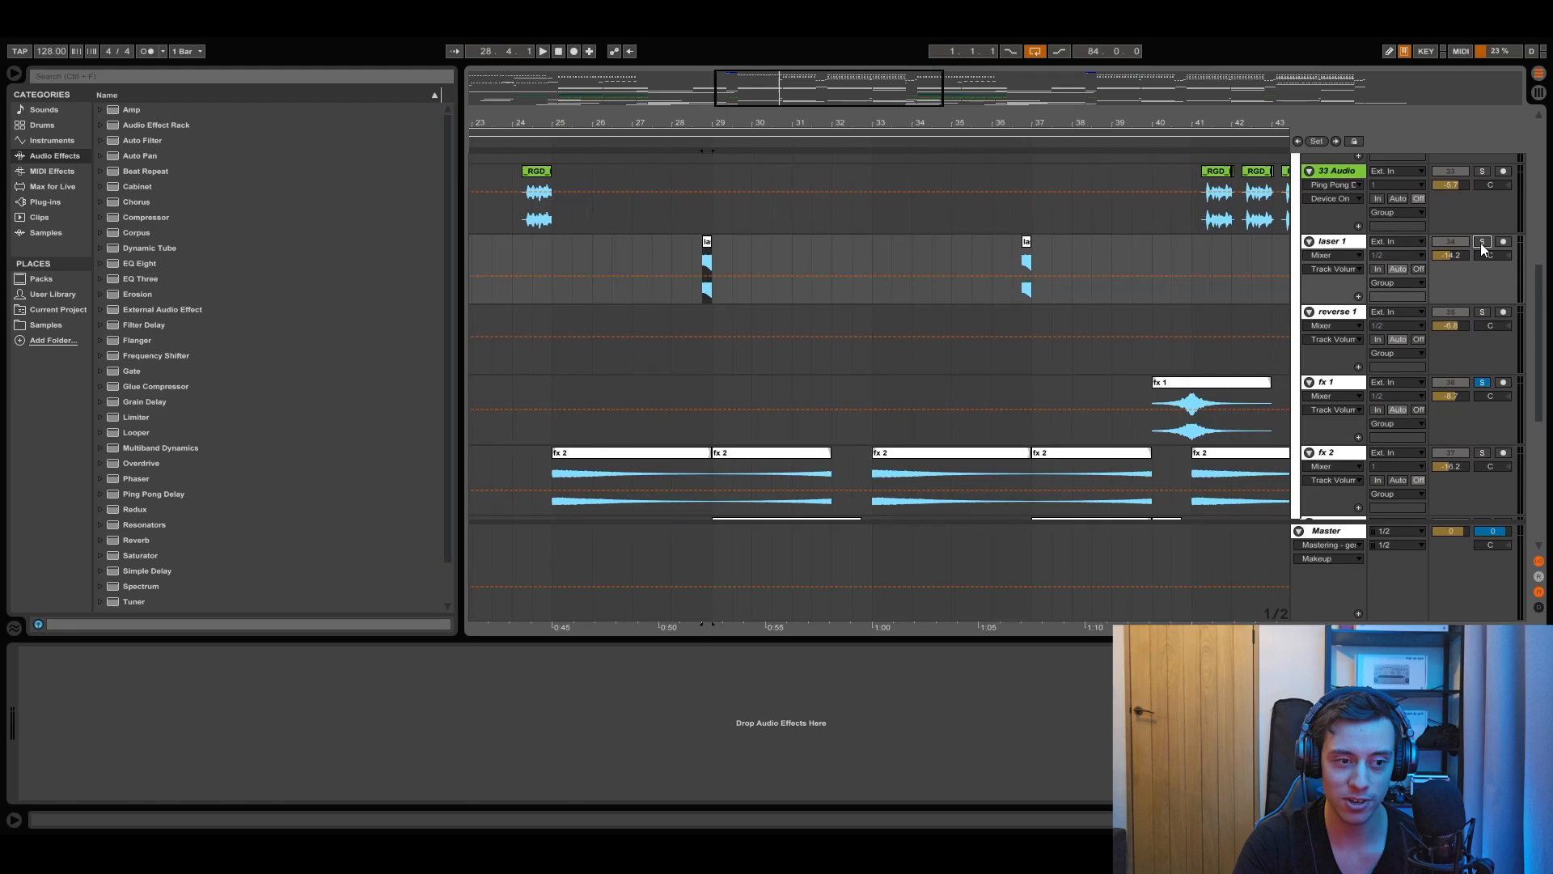
click(1481, 242)
key(space)
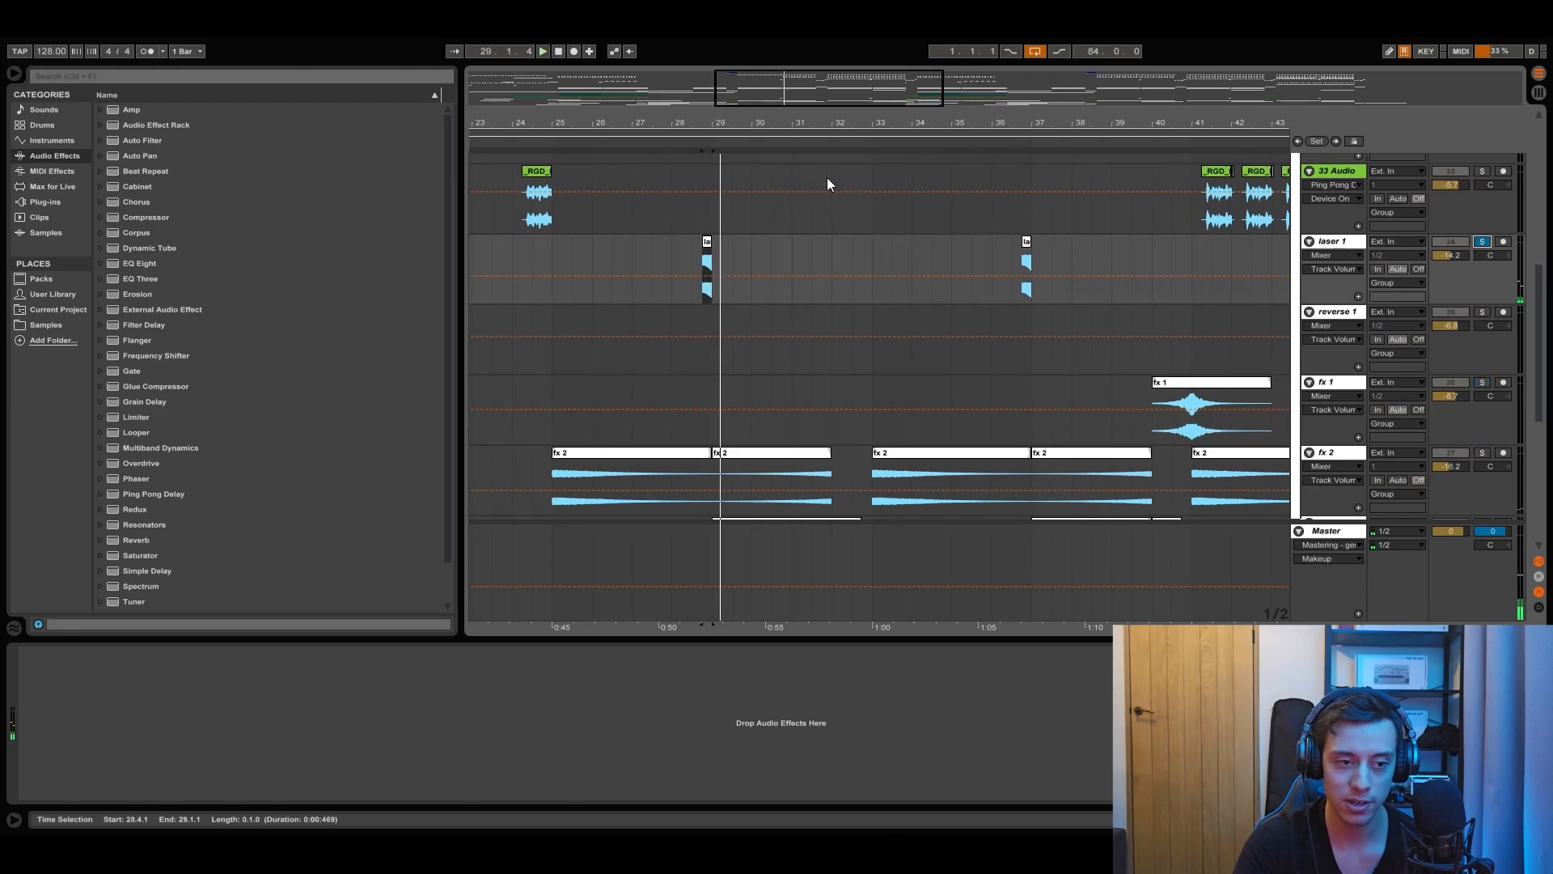
Step: Collapse the fx group and expand the synths group
drag(1543, 329, 1549, 182)
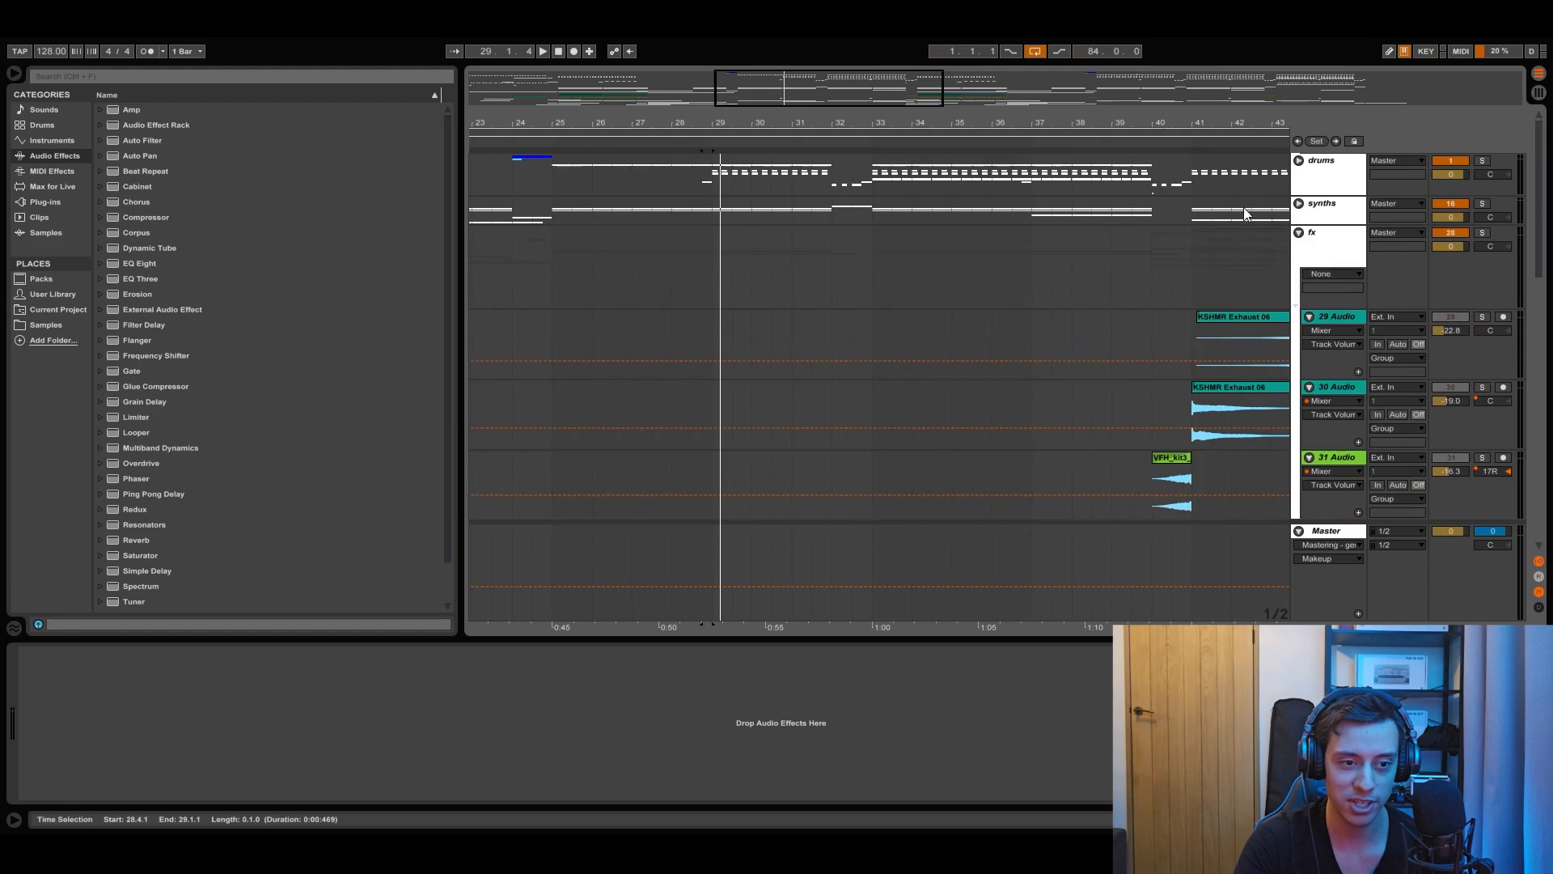
click(1298, 233)
click(1299, 204)
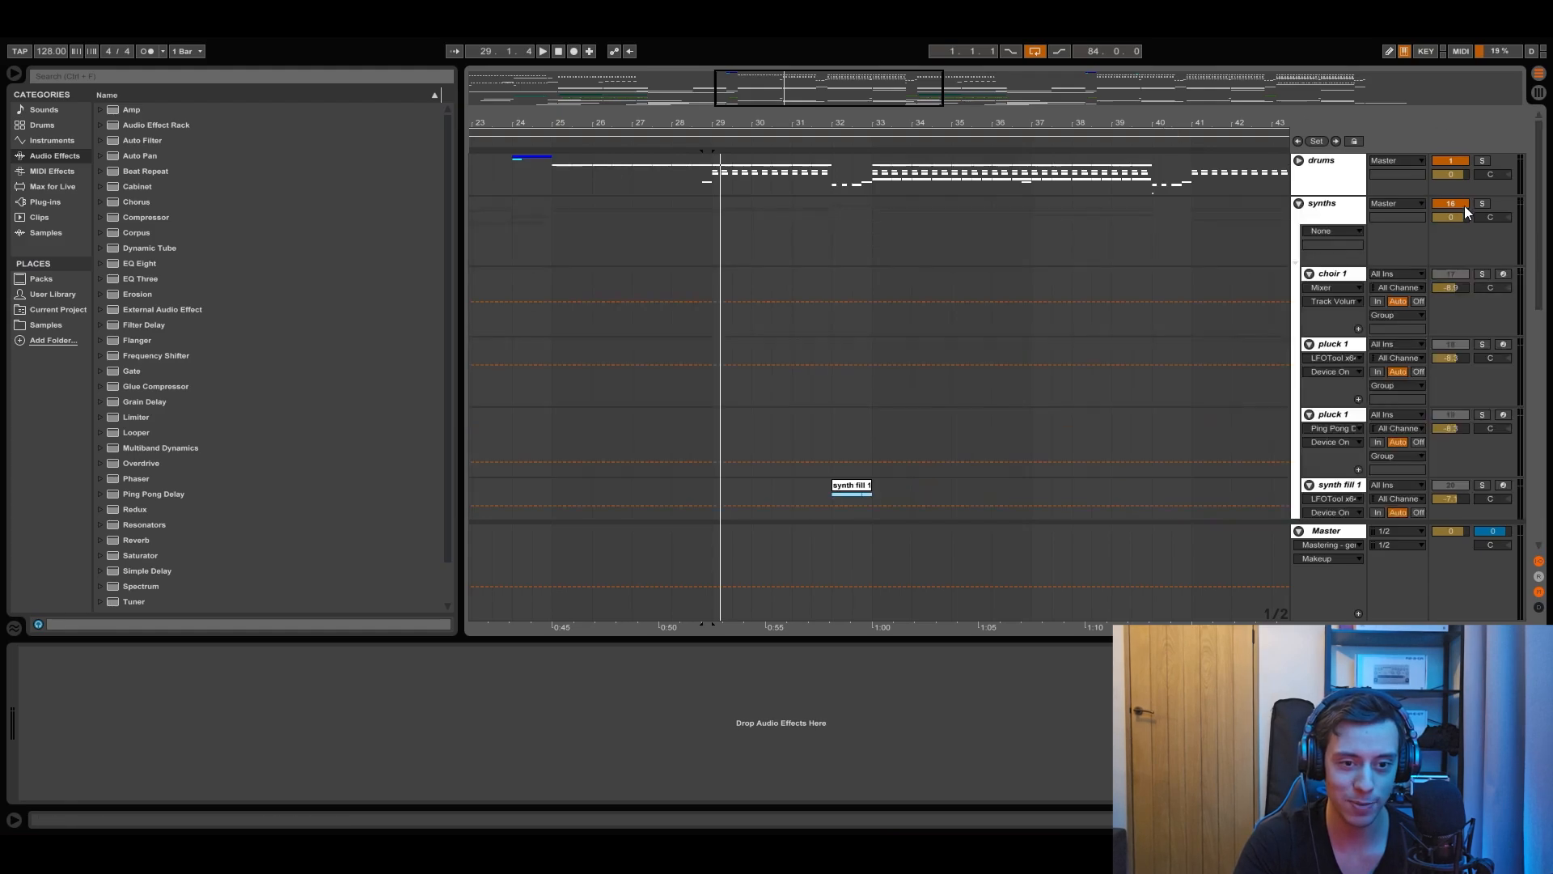
Step: Solo the laser lead track and play its lead 1 clip from bar 37
drag(1539, 217, 1547, 402)
click(1051, 334)
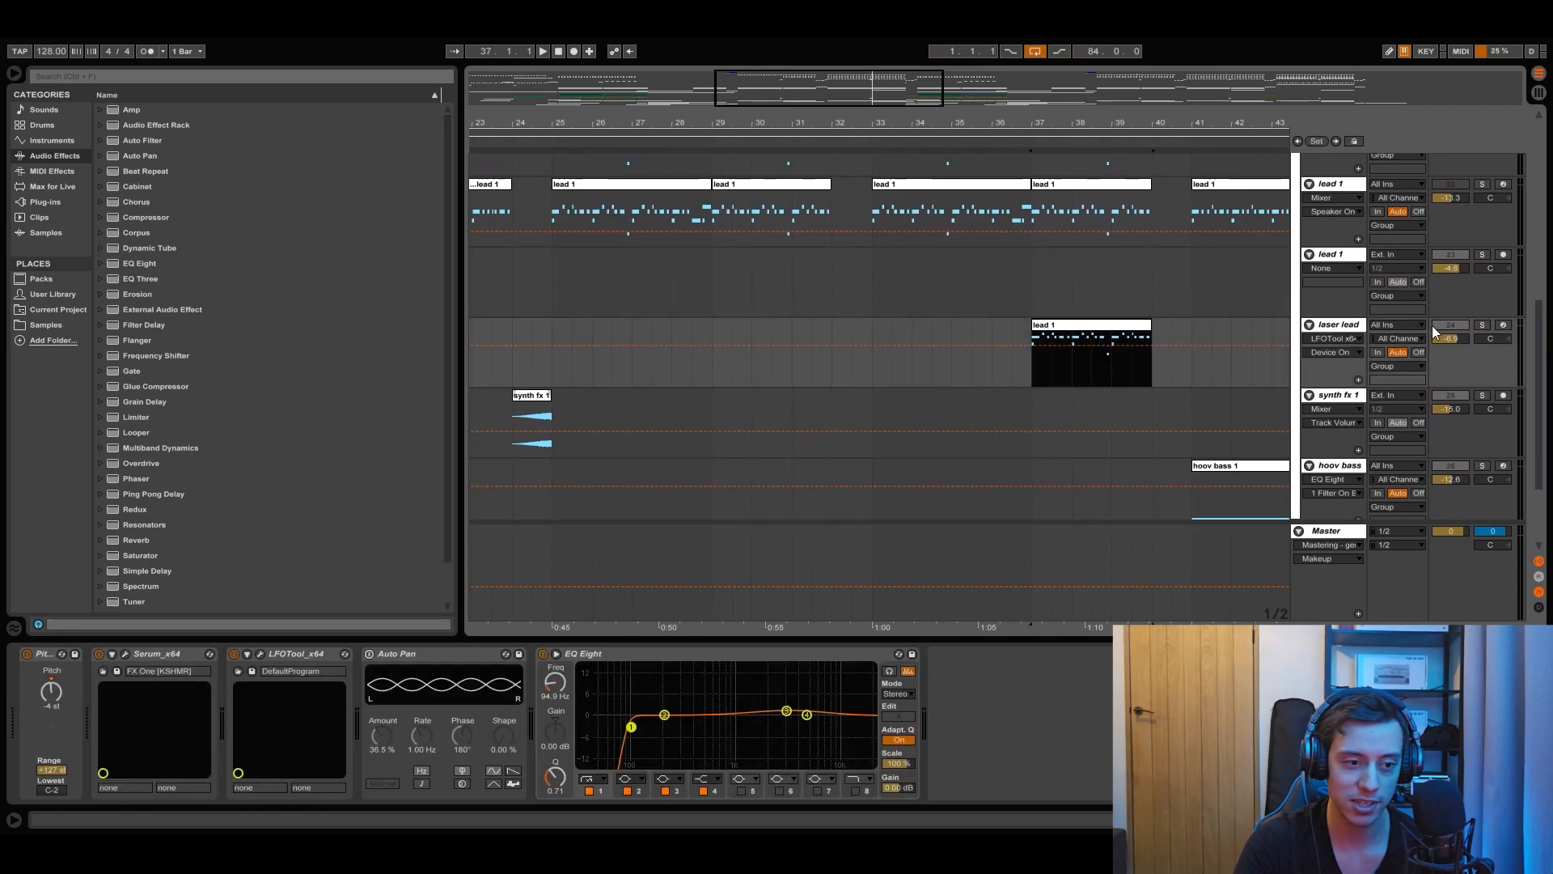
click(1483, 326)
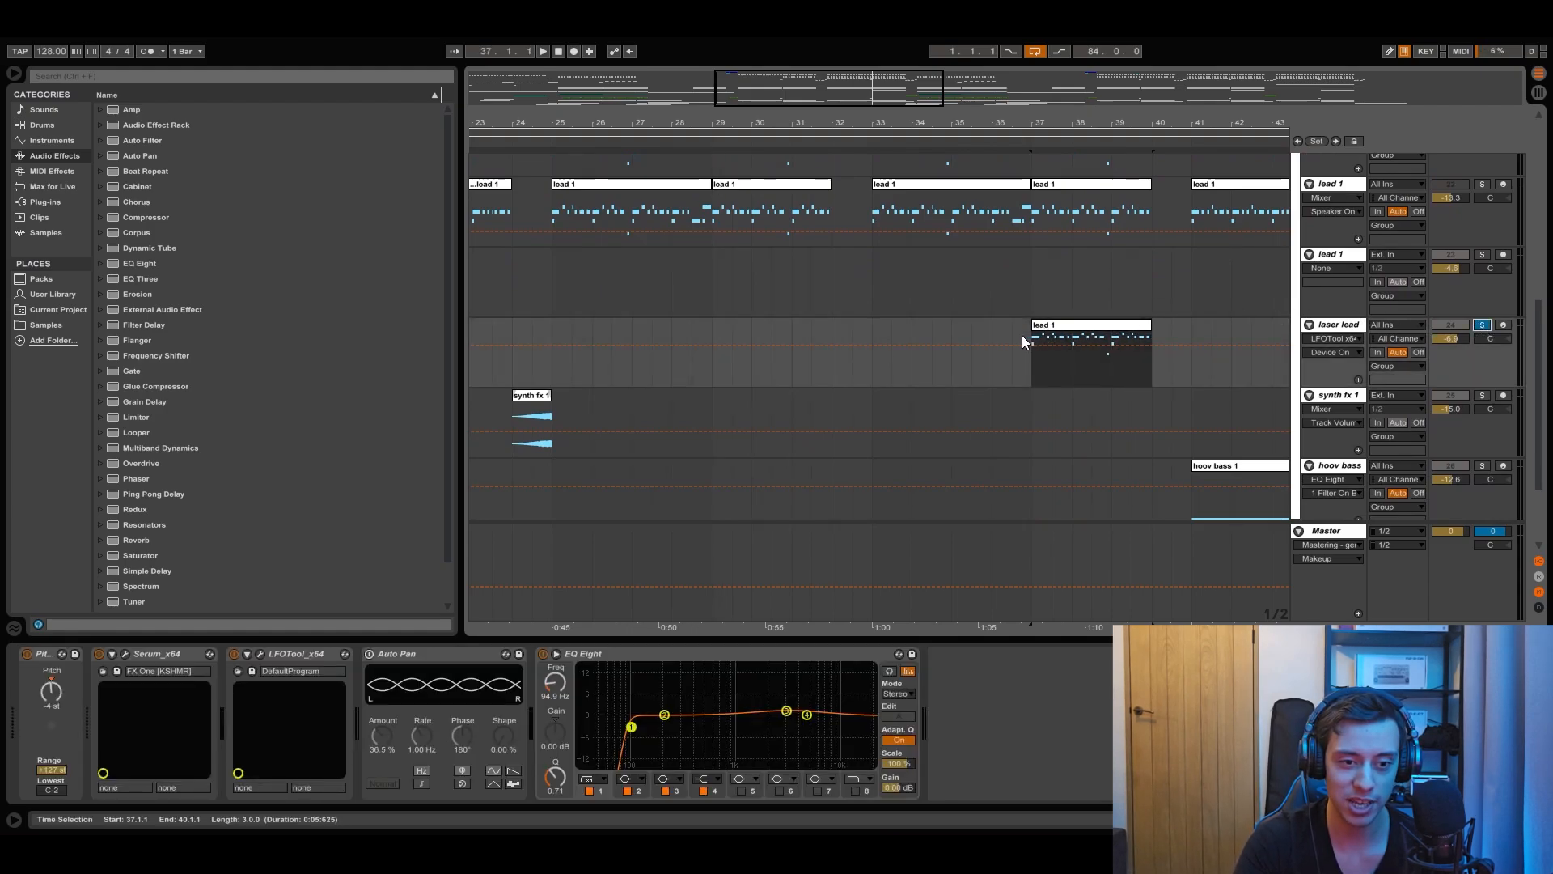
key(space)
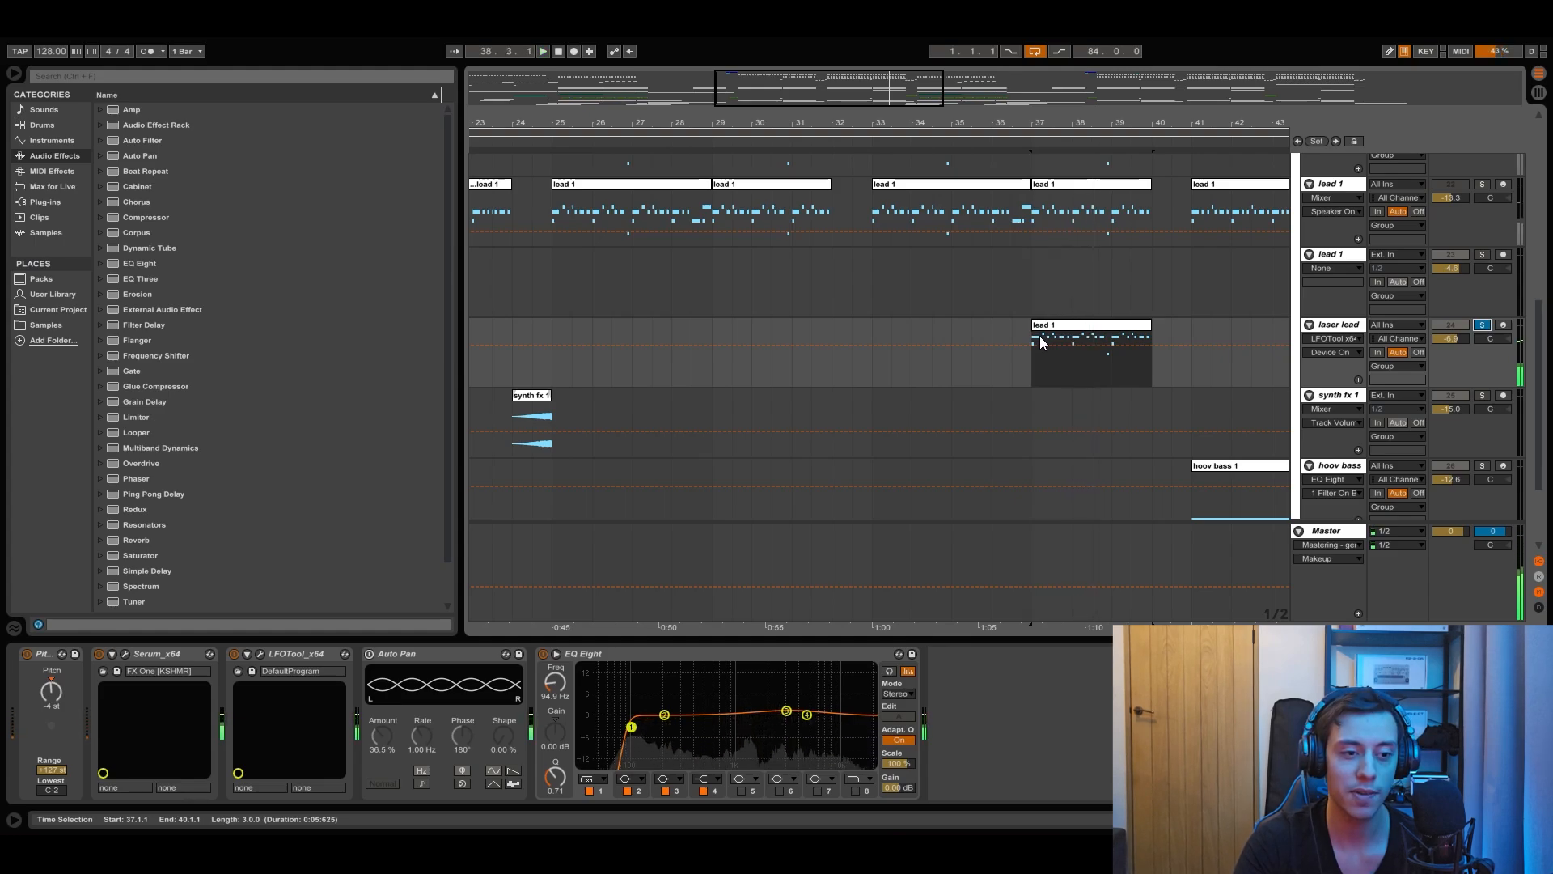
key(space)
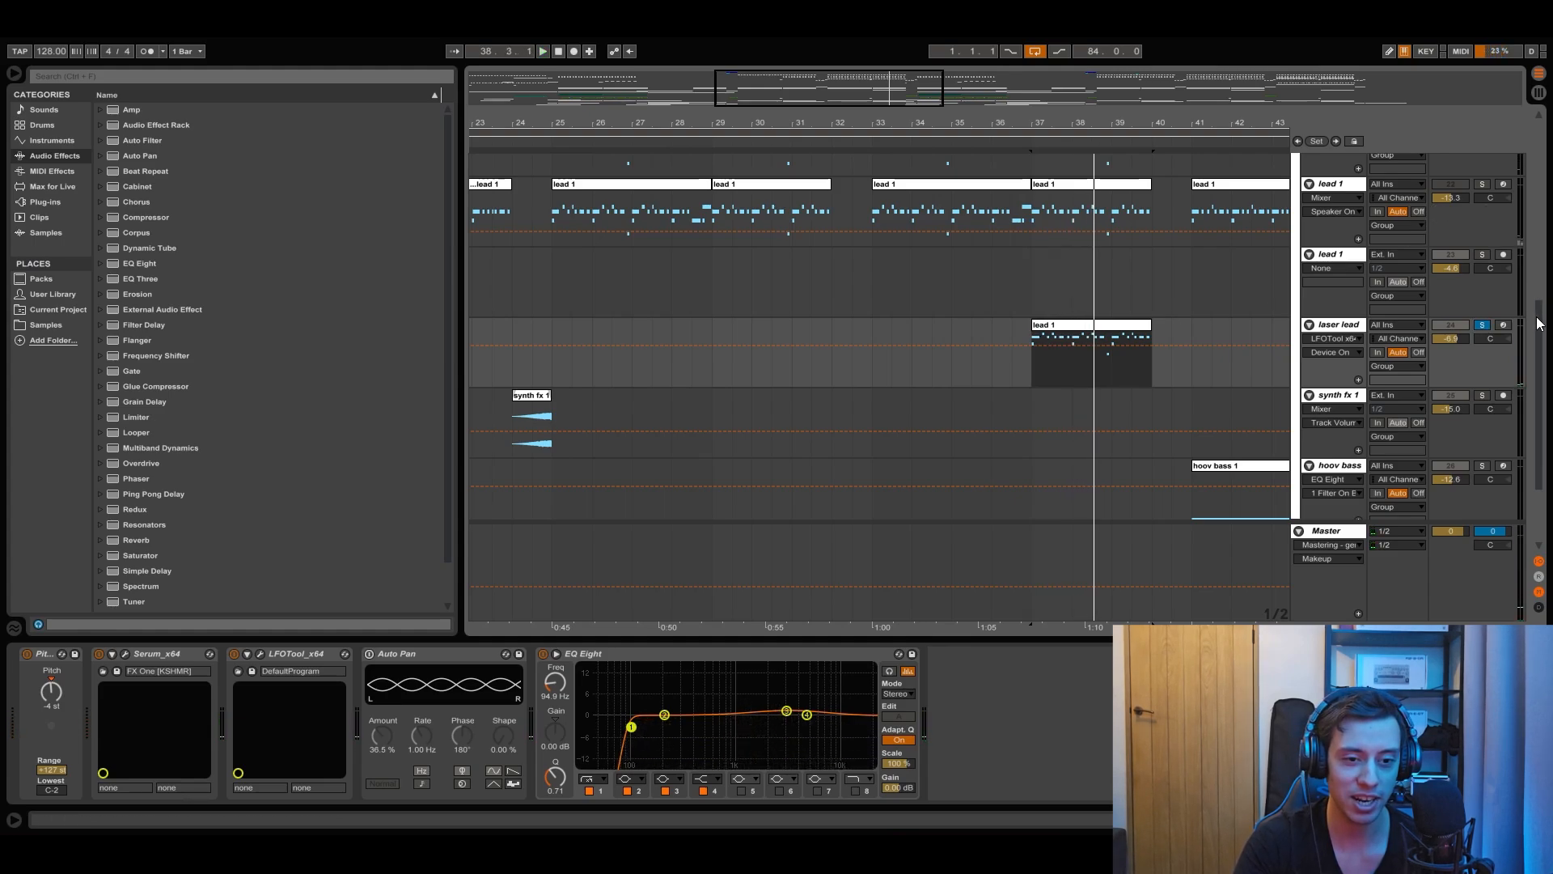
Step: Play the upper lead 1 track soloed together with the laser lead from bar 37, and turn the lead 1 solo off
drag(1540, 323, 1539, 304)
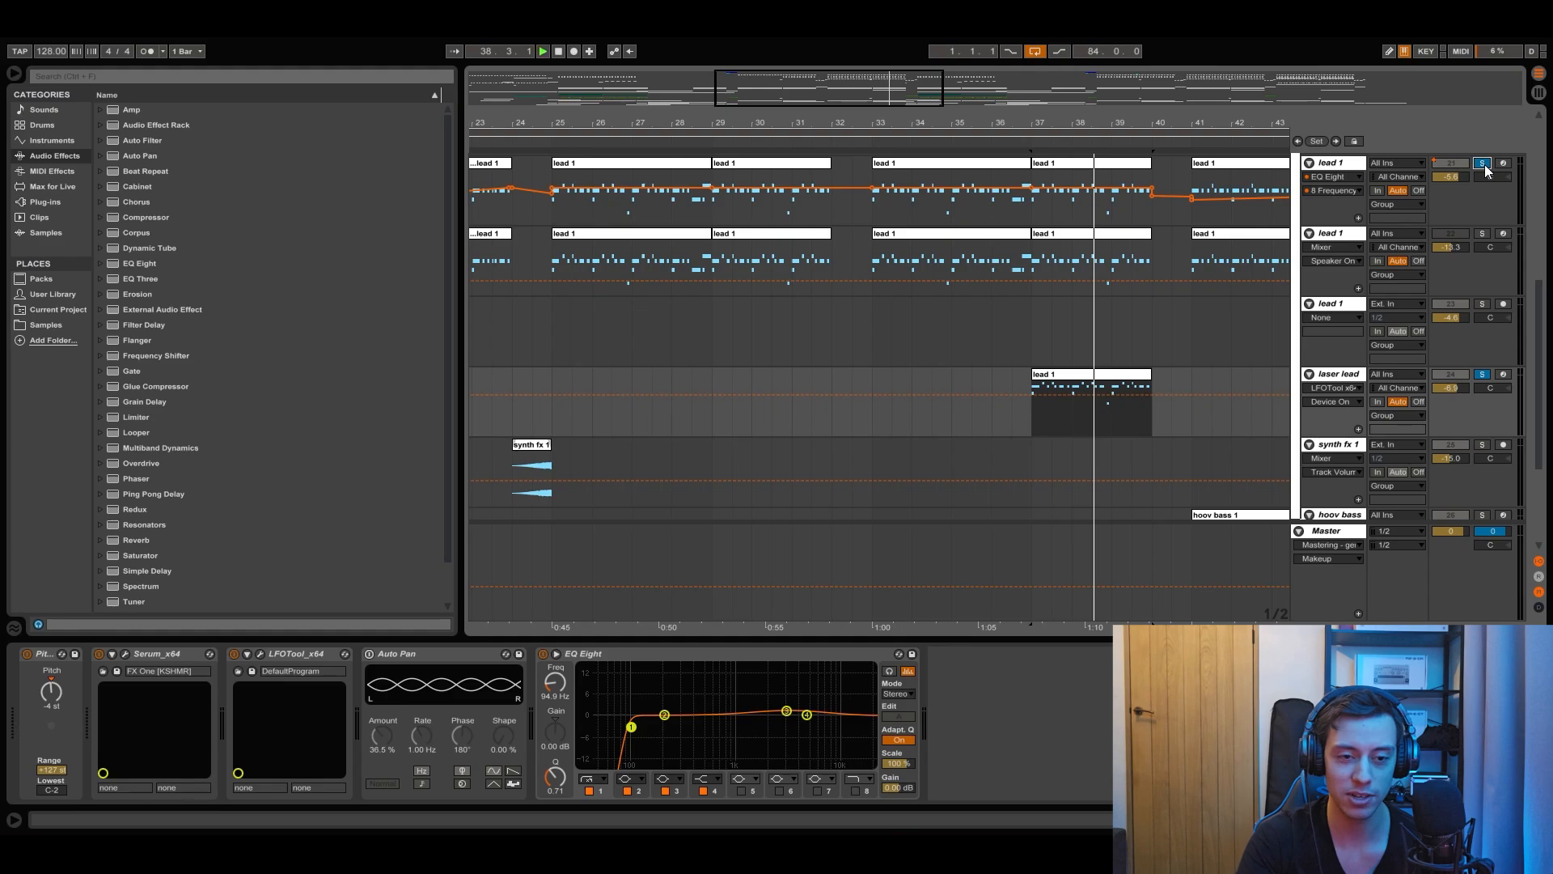
key(space)
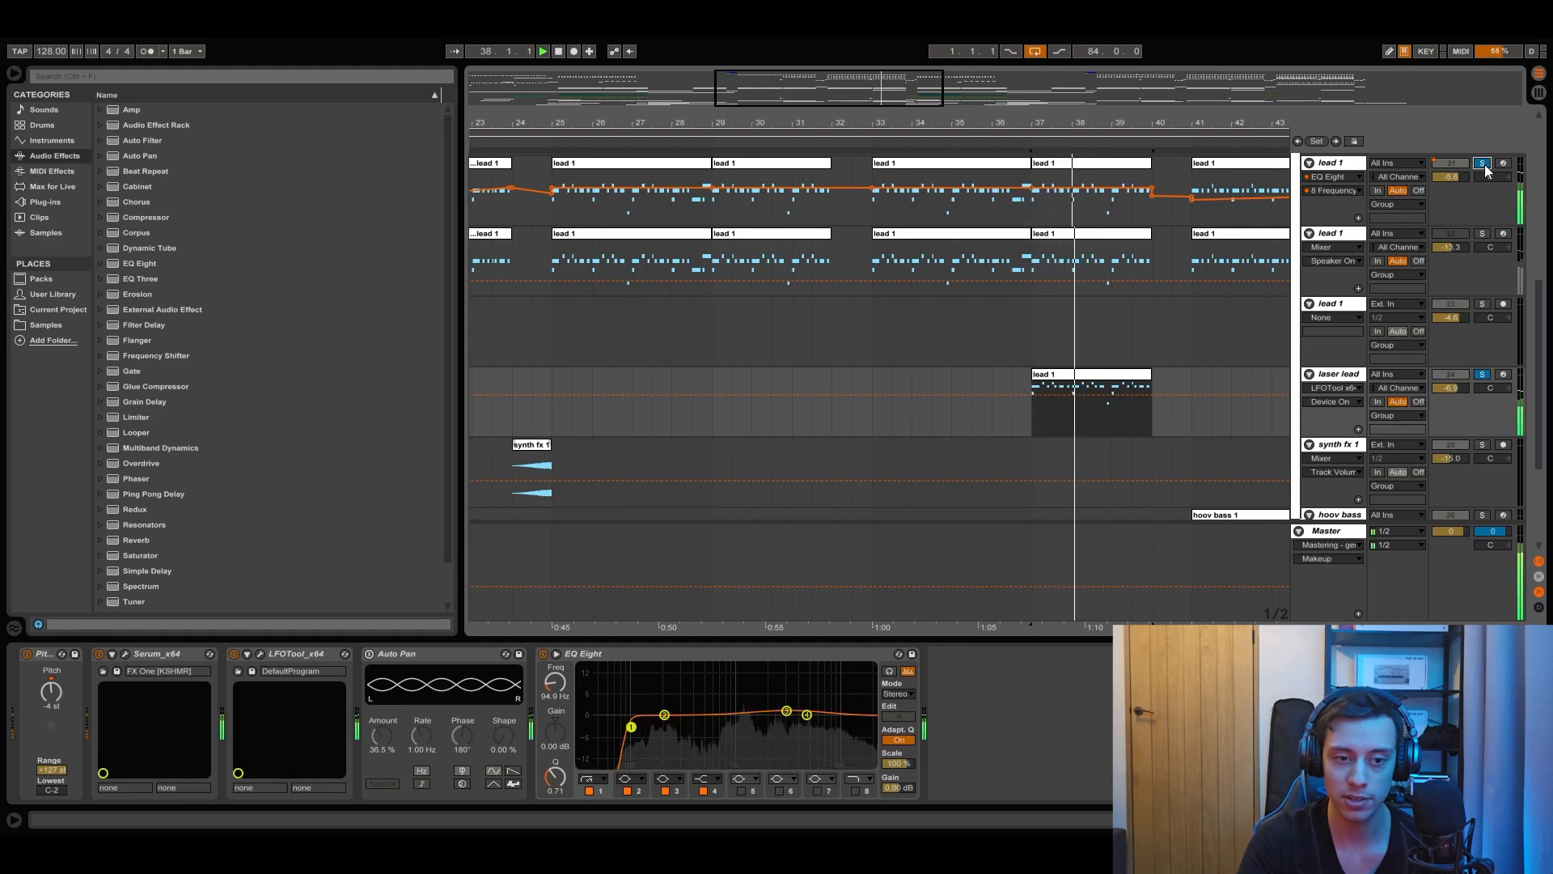
key(space)
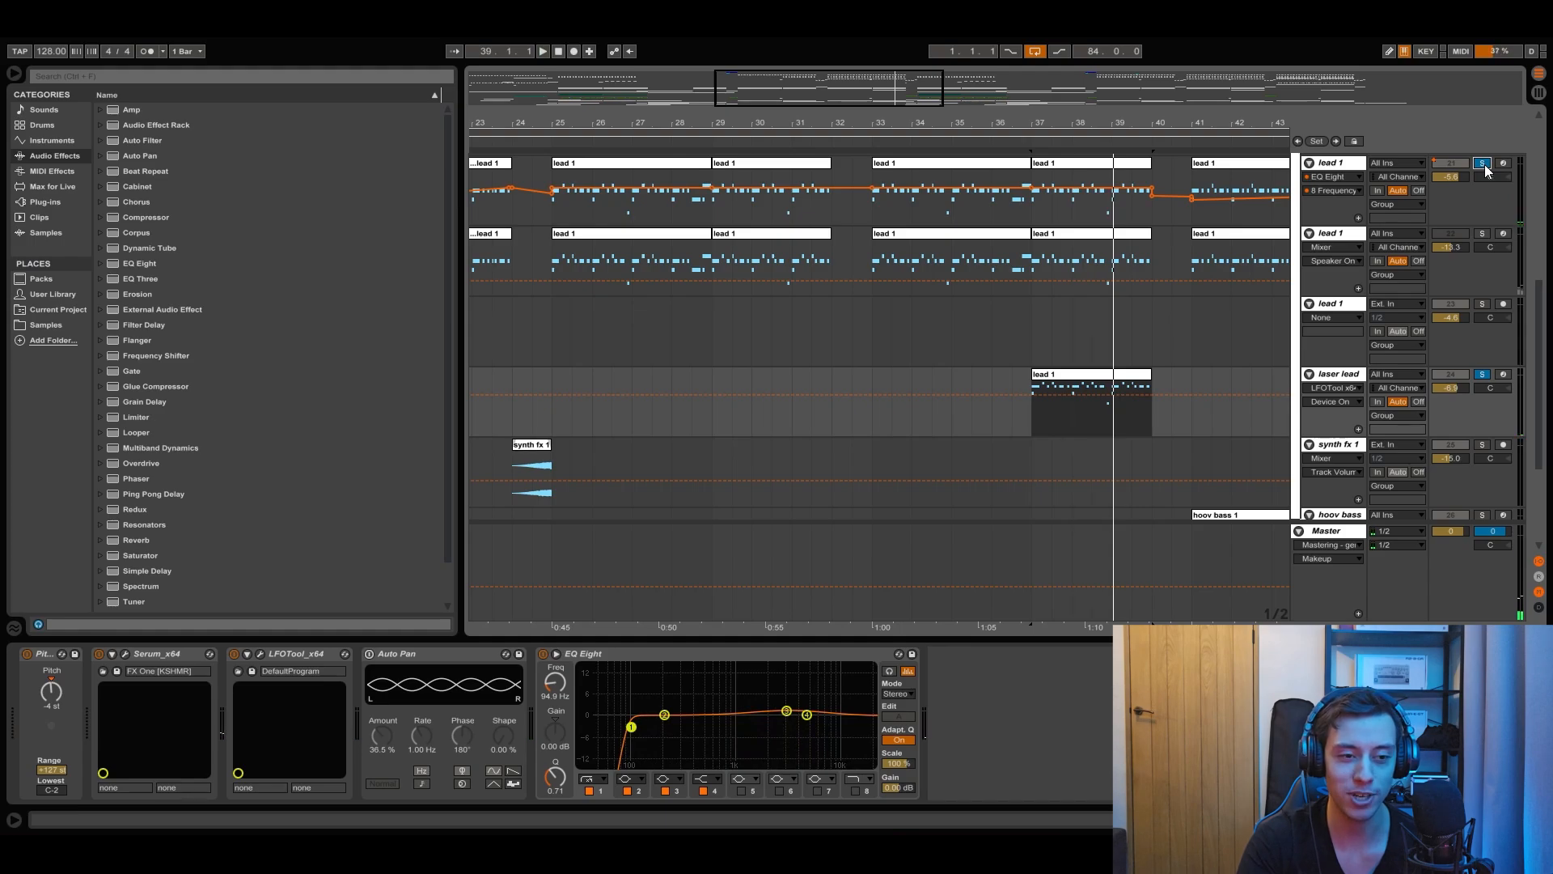
click(1483, 163)
Step: Collapse the synths group and expand the fx group, with the playback start placed at bar 9
drag(1541, 364, 1549, 174)
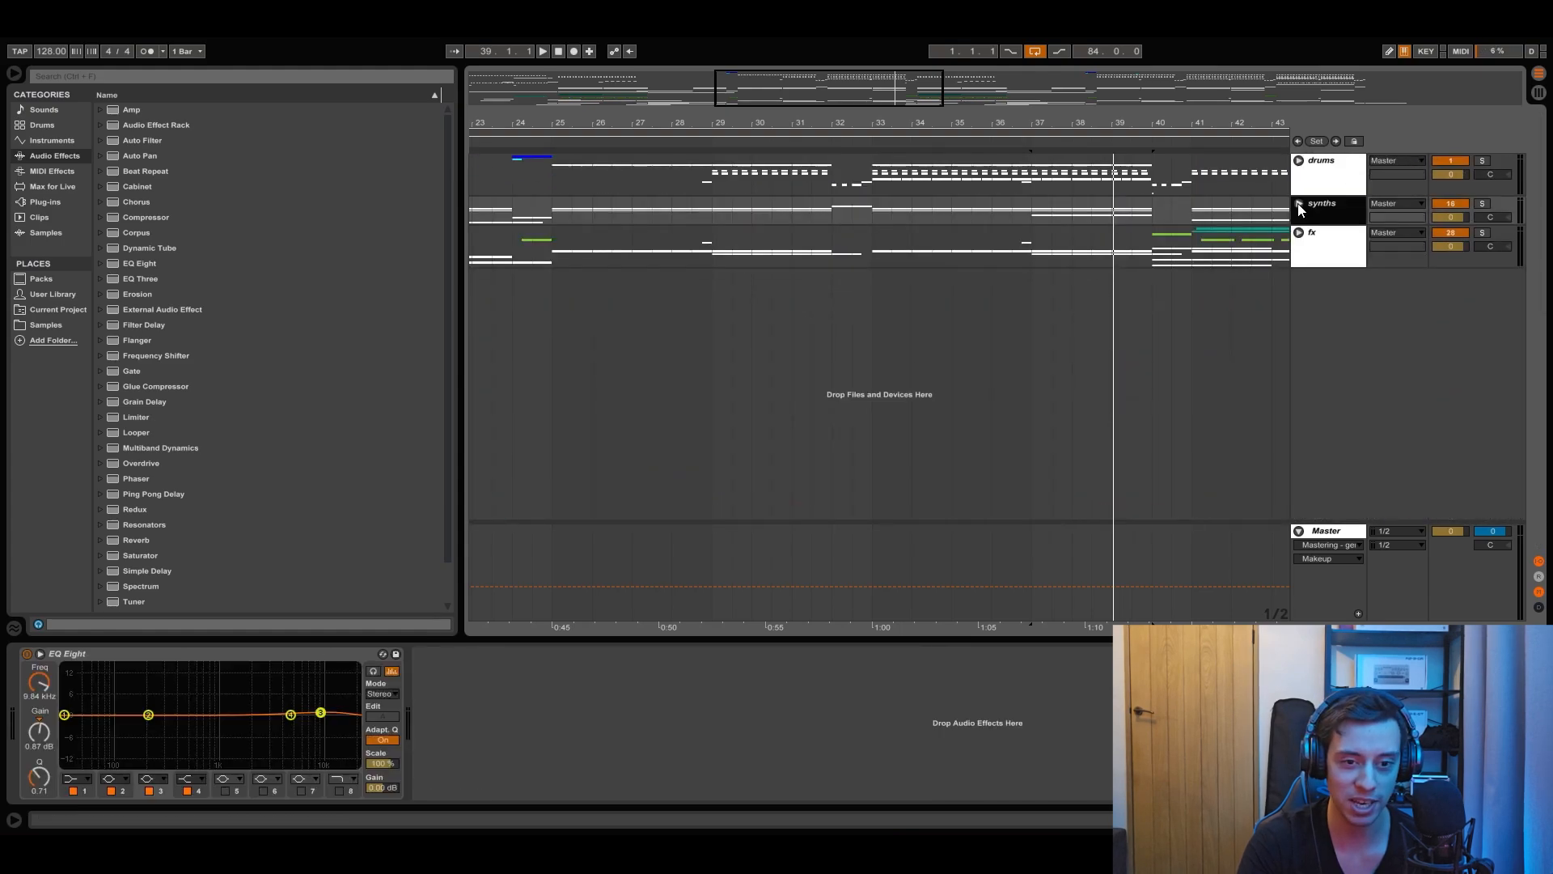
click(1298, 203)
drag(583, 123, 1098, 124)
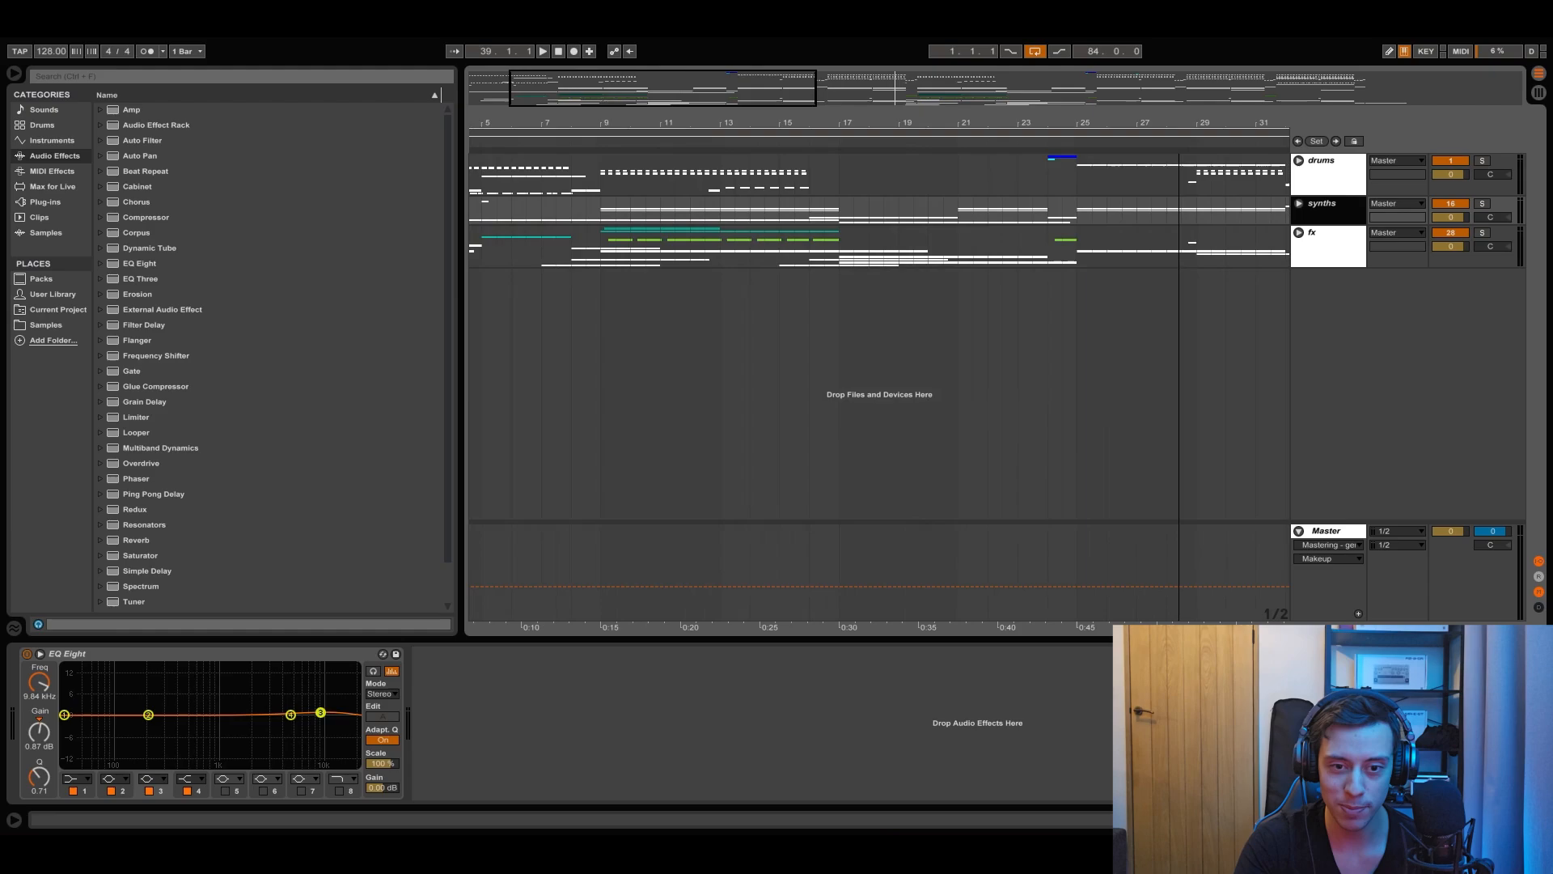
click(605, 209)
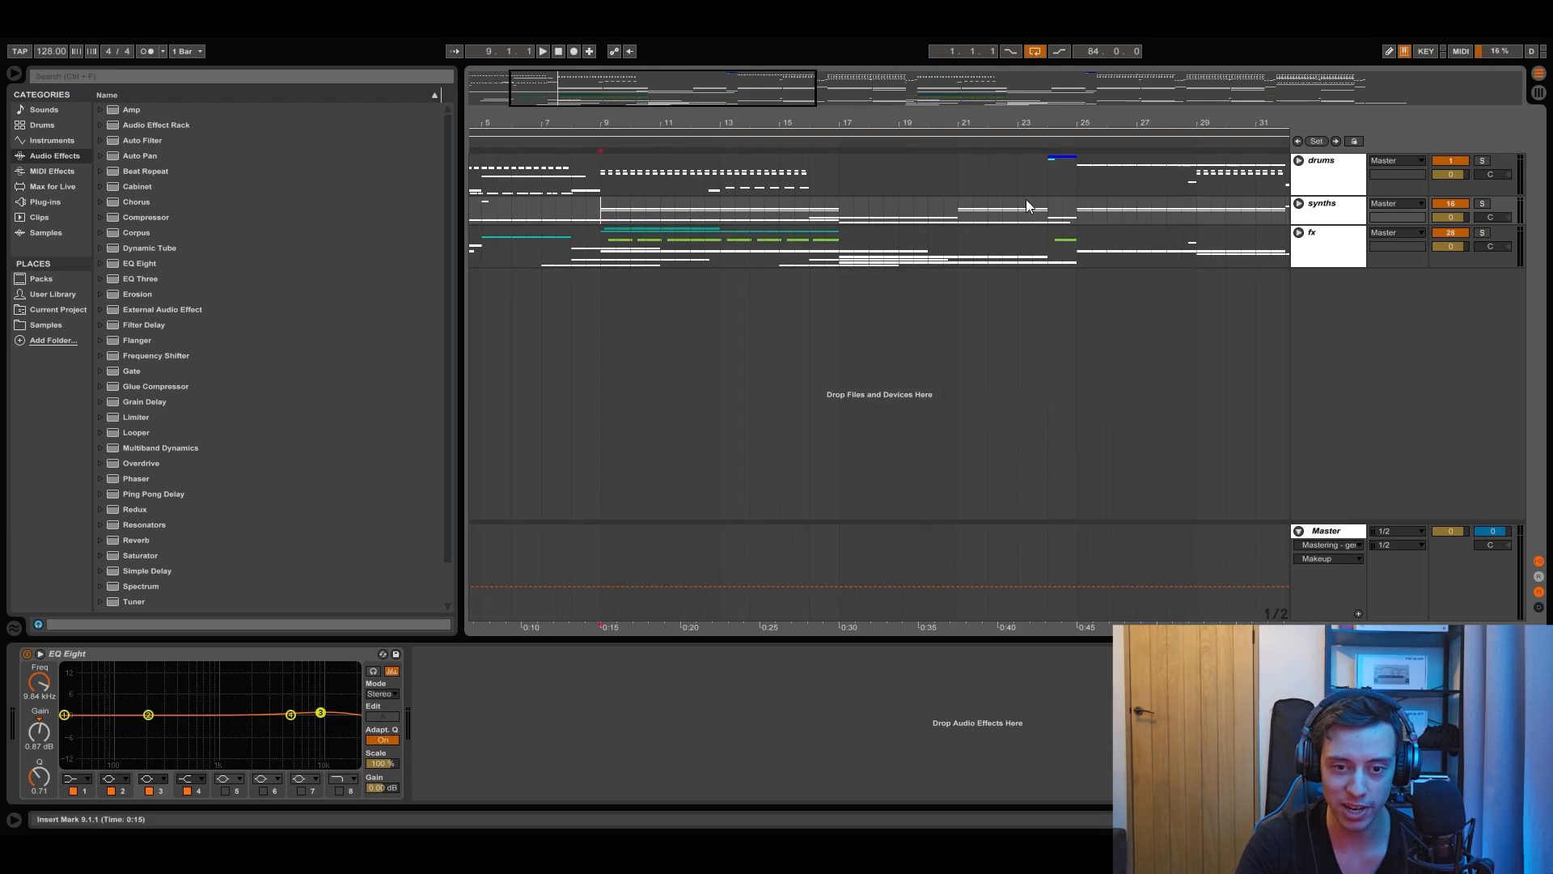
click(1299, 233)
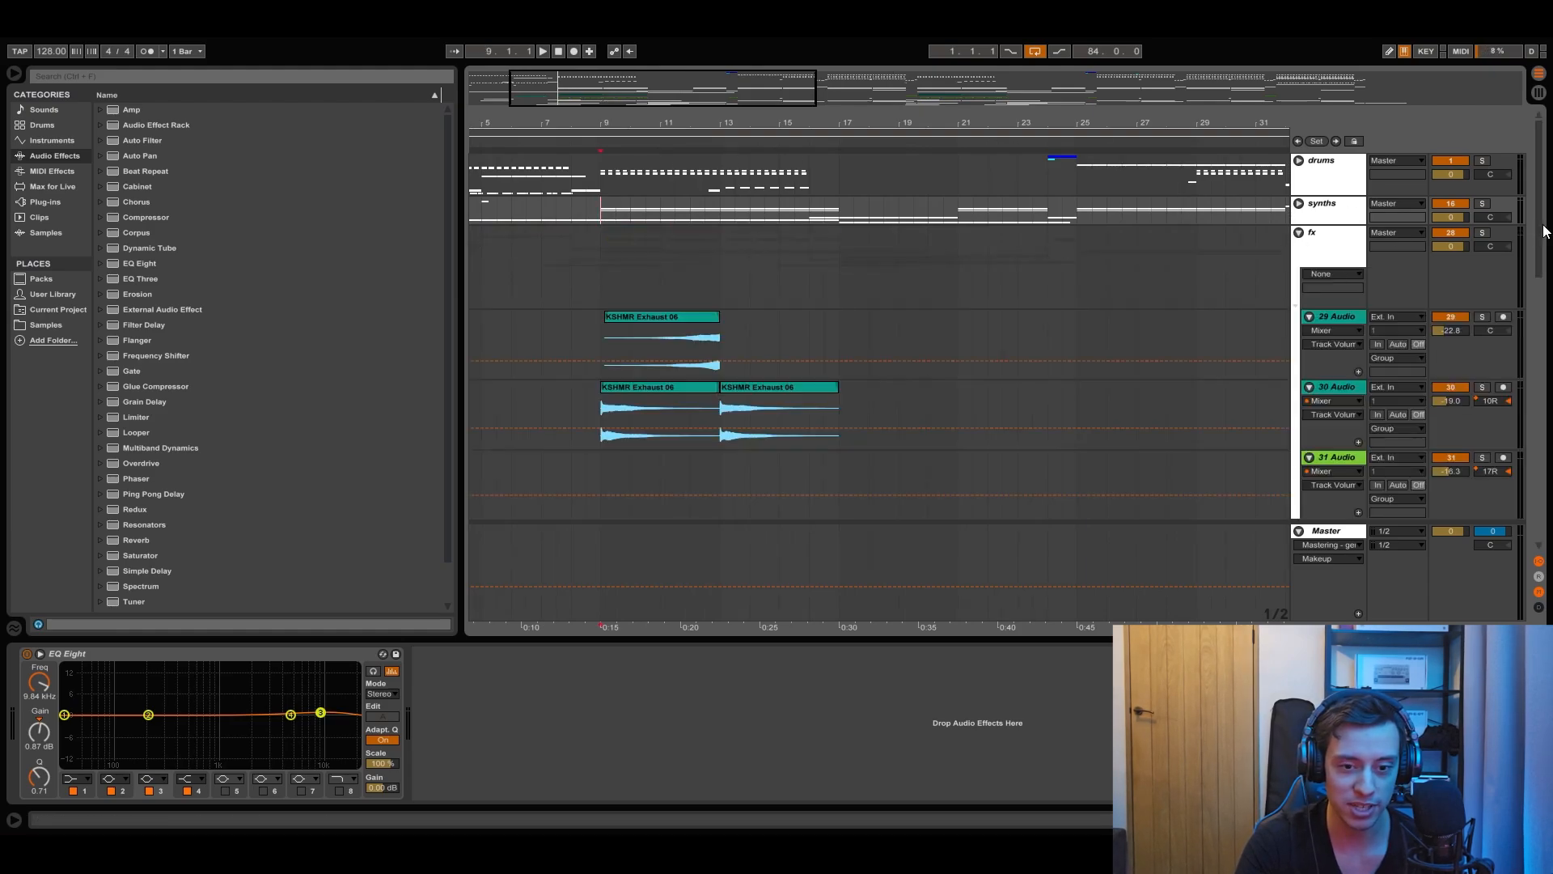
Step: Play the 30 Audio track soloed from bar 9 and show its track panning automation
drag(1543, 232, 1543, 283)
key(space)
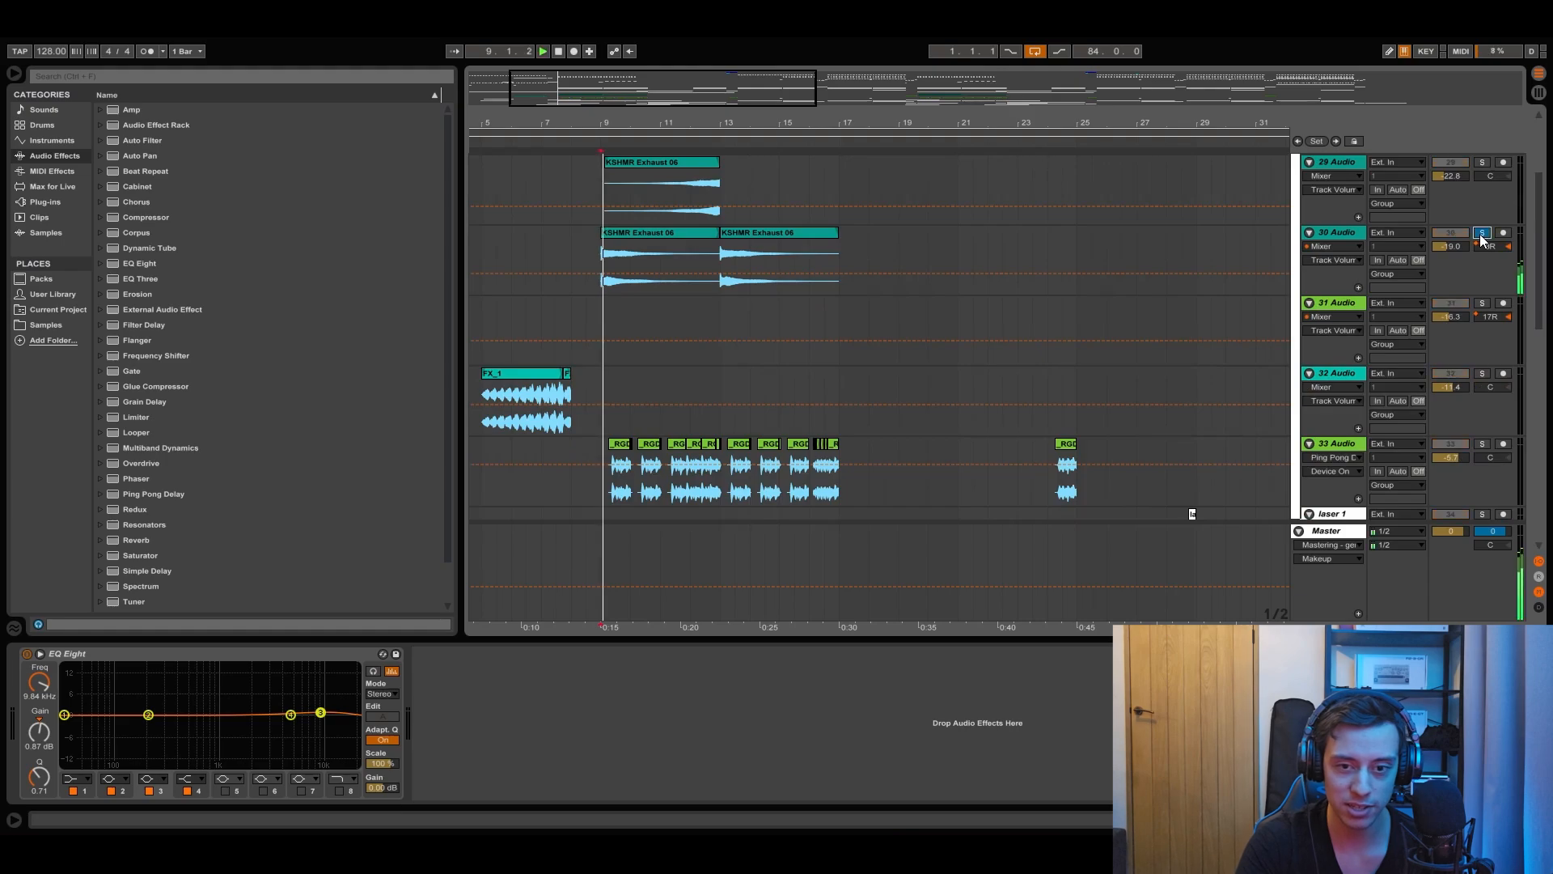
click(1480, 233)
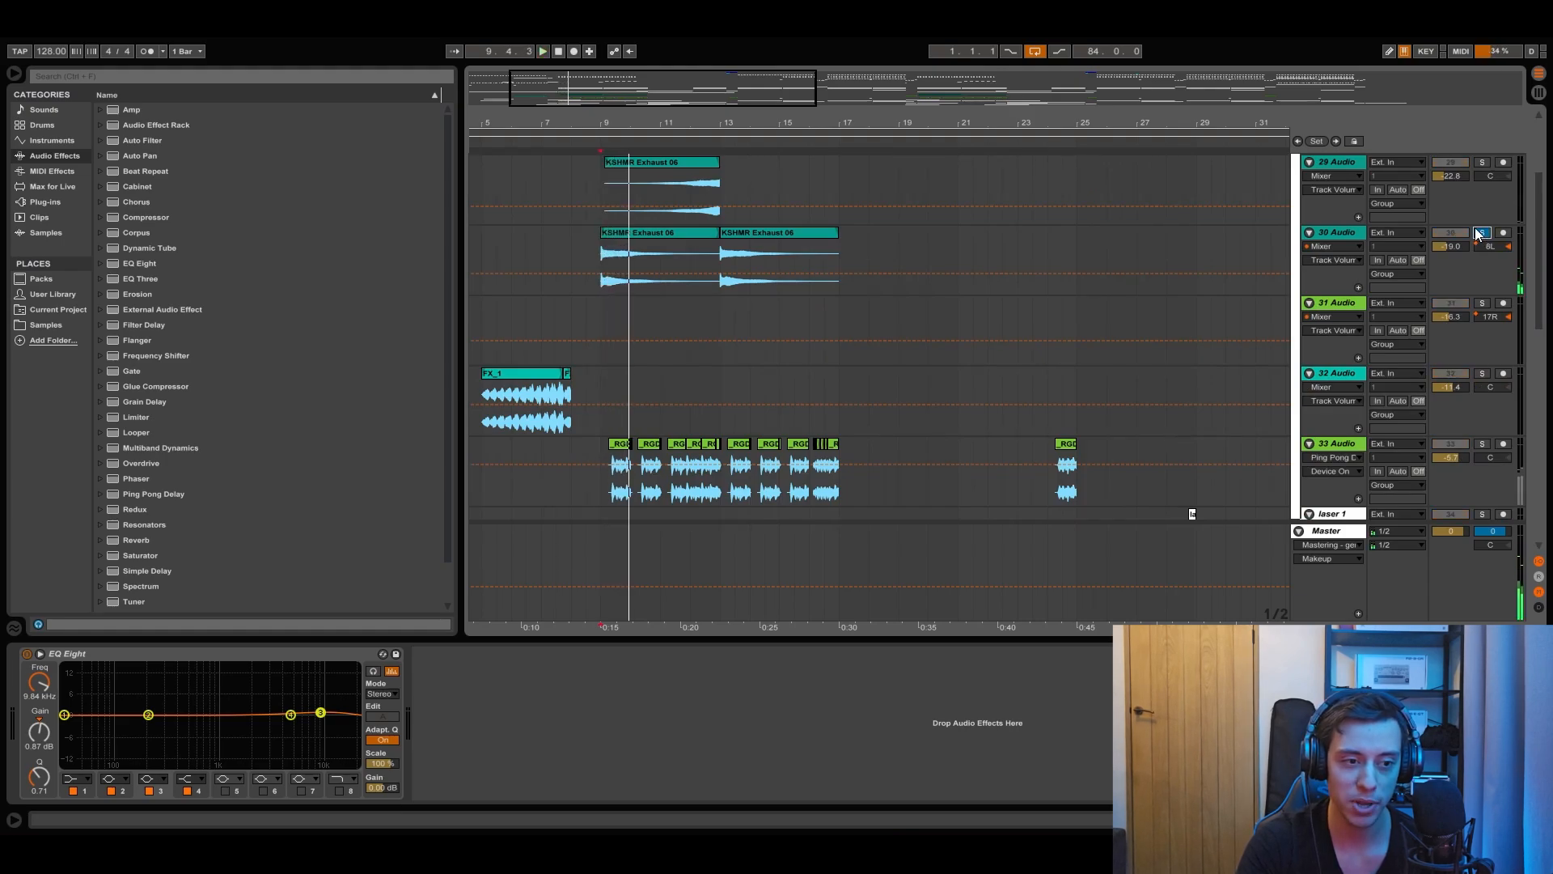
click(1492, 246)
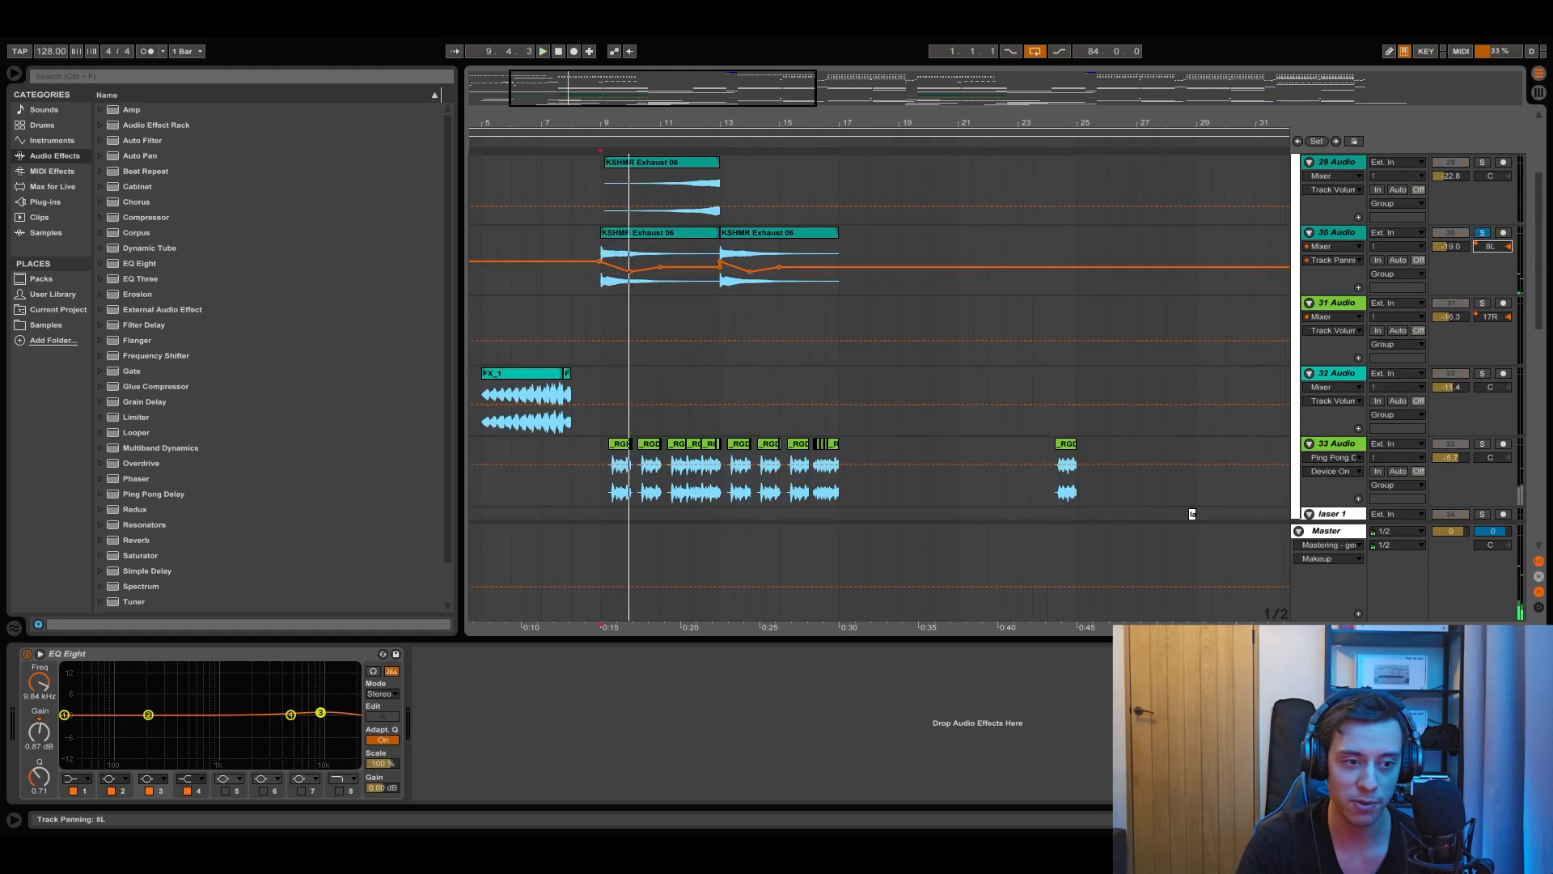
Step: Solo the 29 Audio track and play its KSHMR Exhaust clip from bar 9 and again from bar 12
click(1488, 163)
key(space)
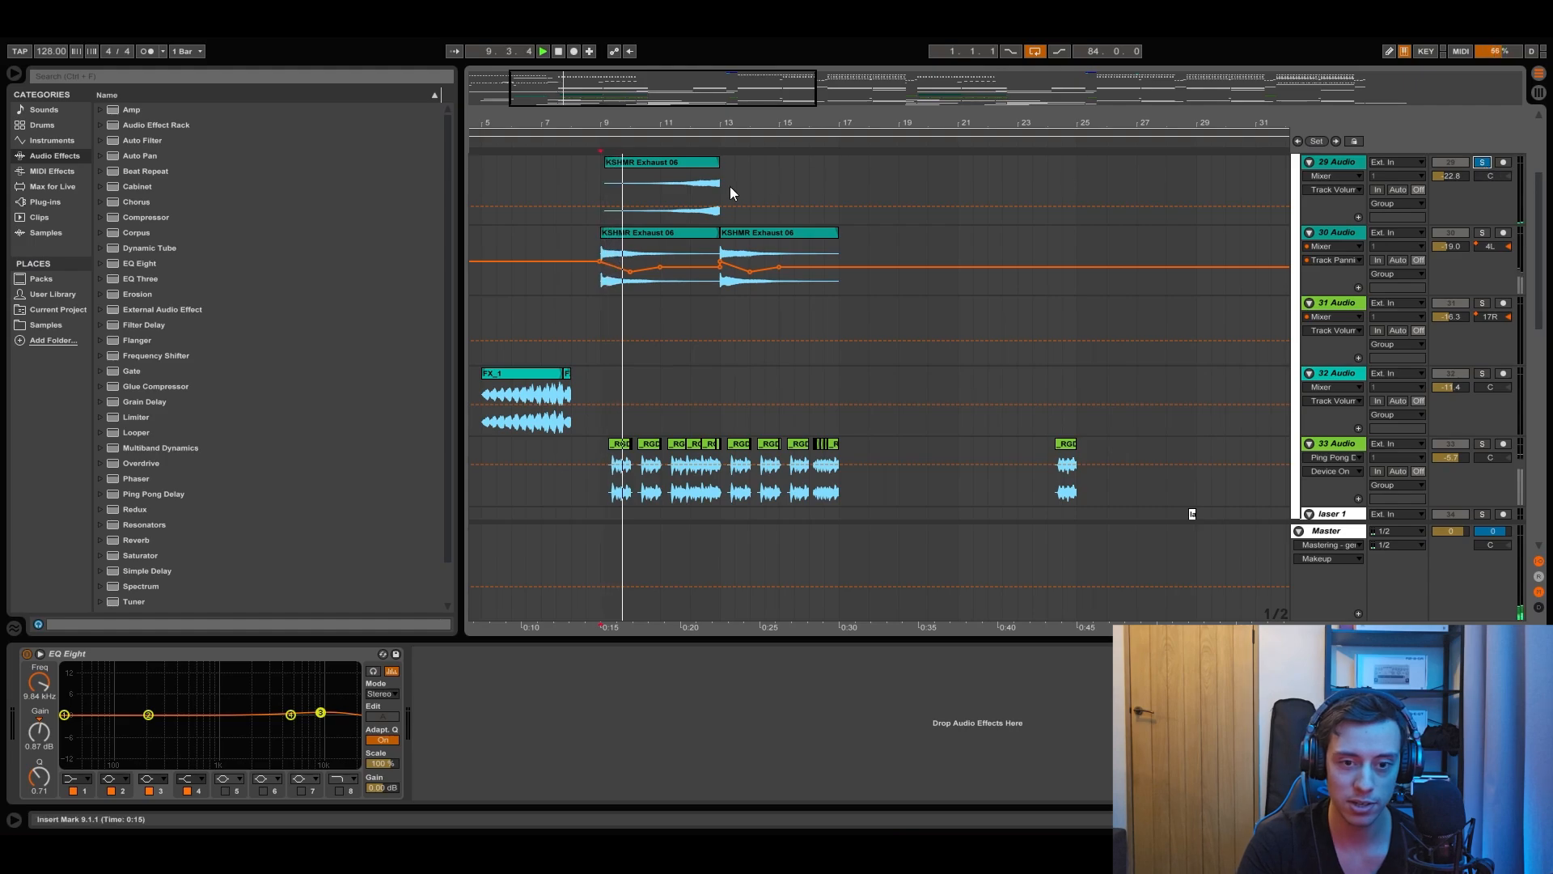
click(695, 181)
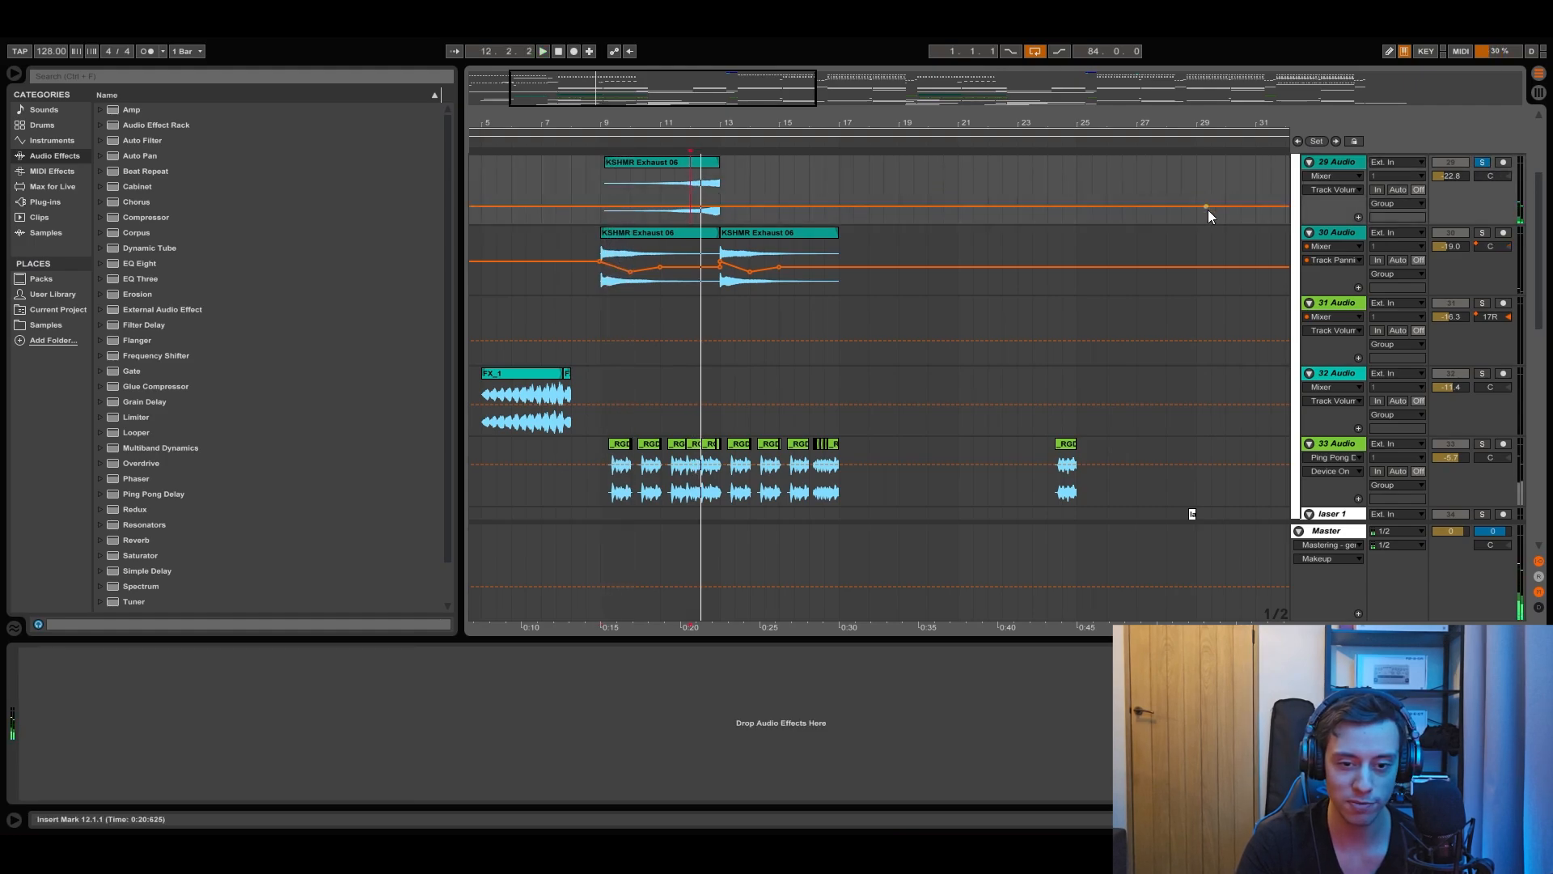
Step: Solo the 33 Audio track and play its chopped clips from bar 9
scroll(630, 240, down, 3)
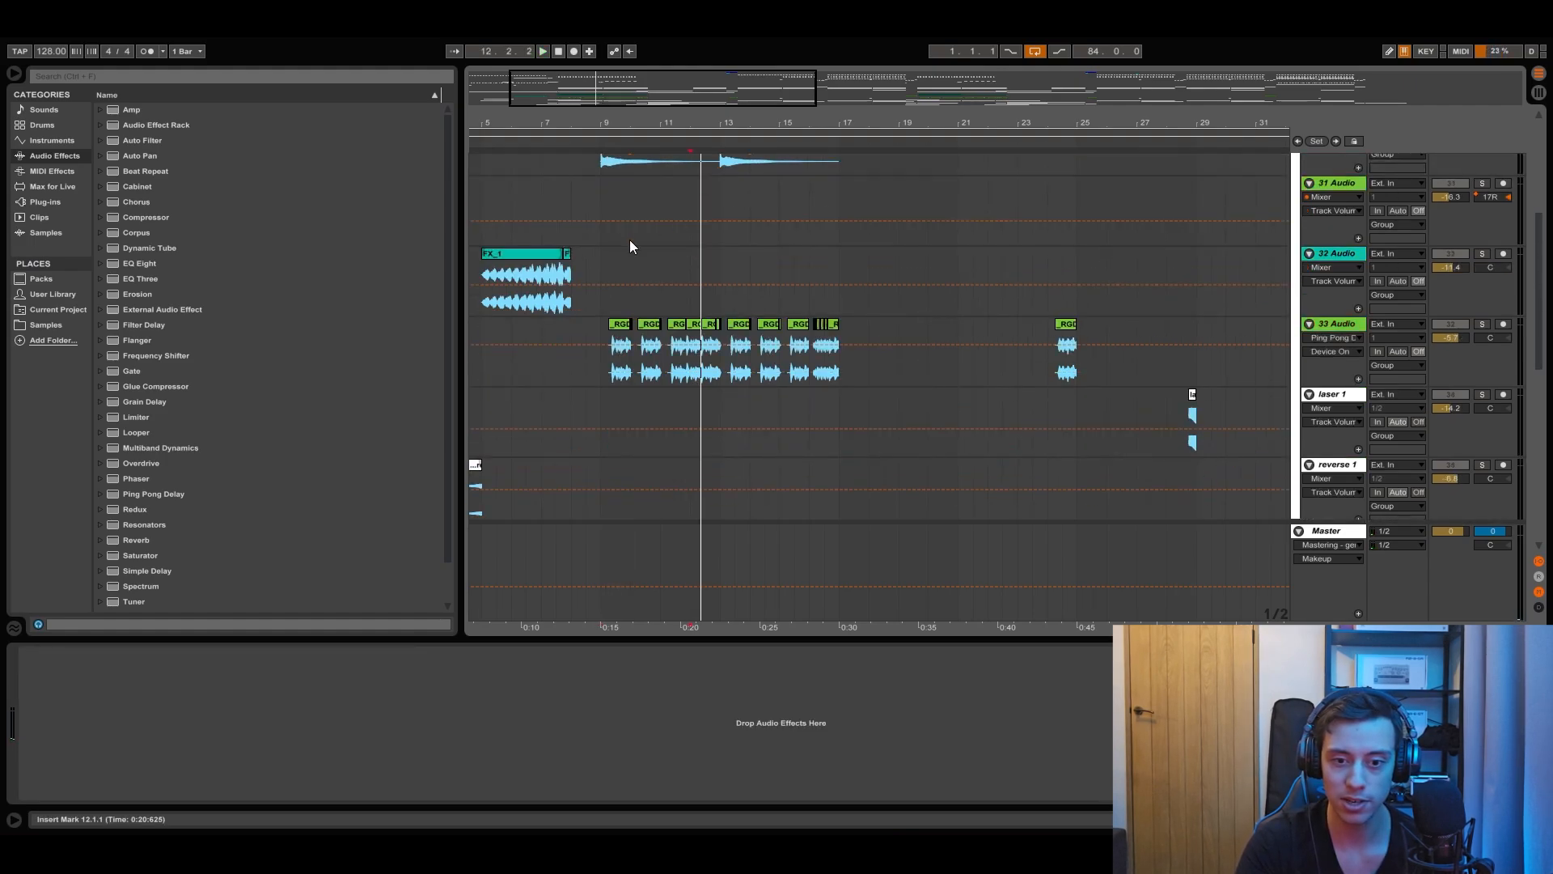
click(602, 331)
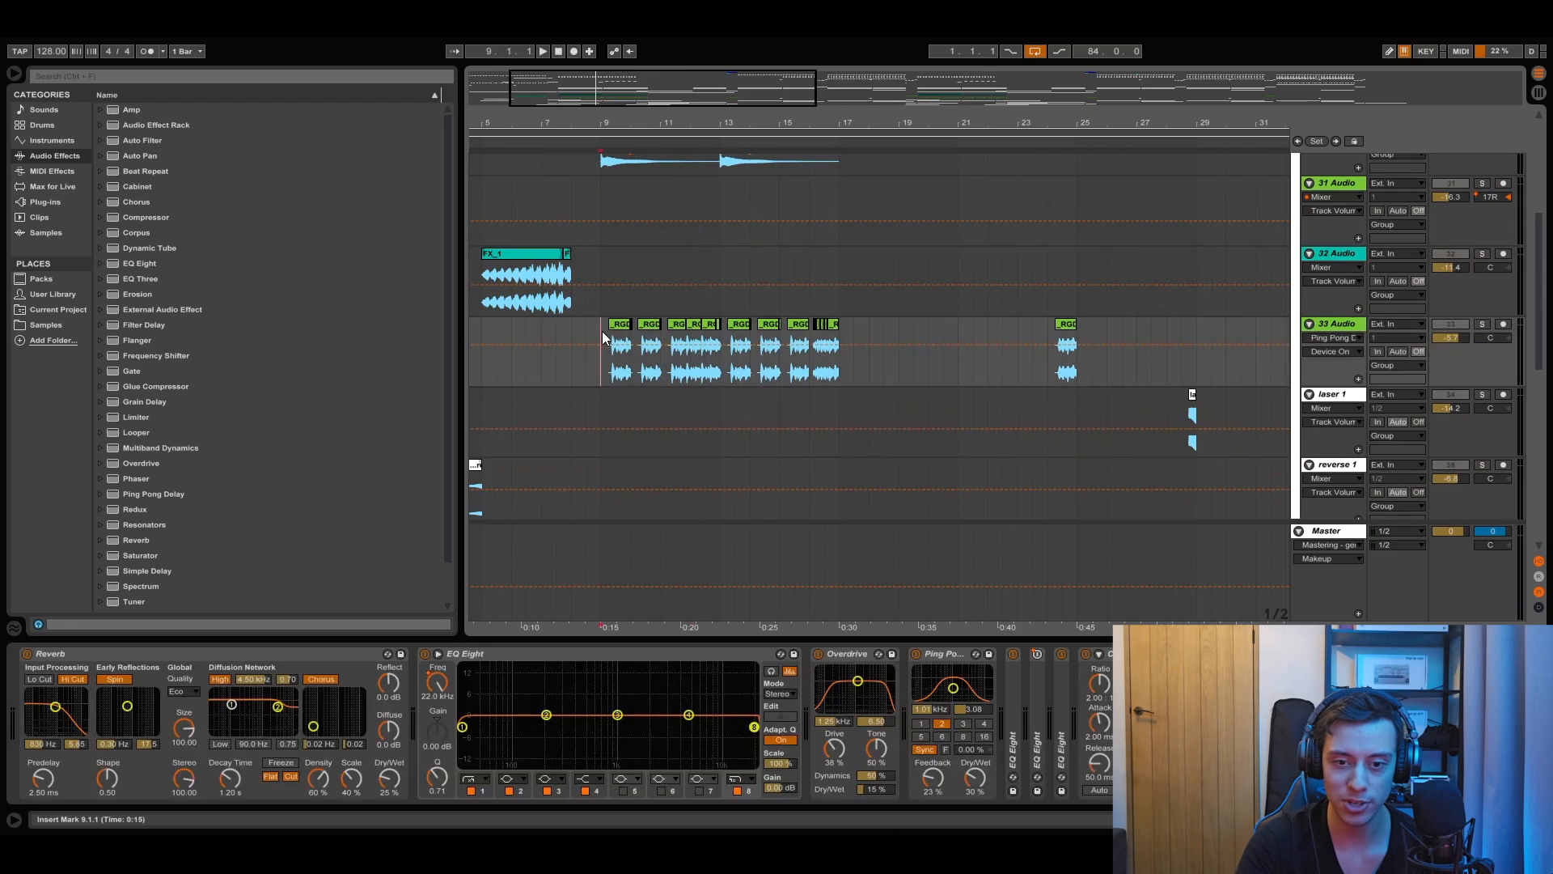
click(1483, 323)
key(space)
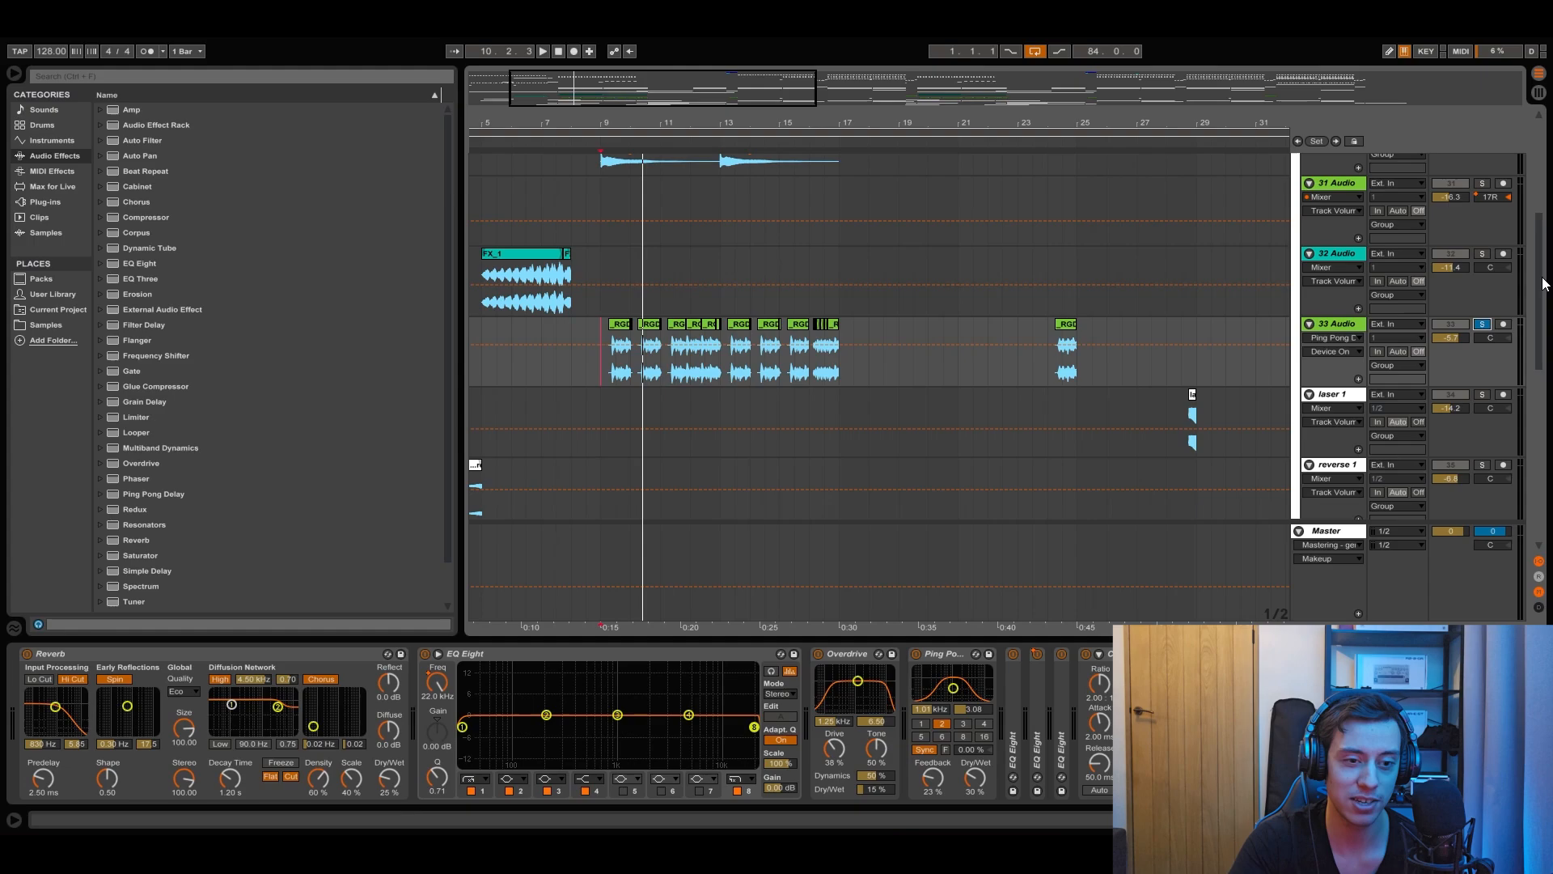
Step: Expand the synths group and play the hoov bass track's second clip soloed from bar 9
drag(1540, 285, 1539, 178)
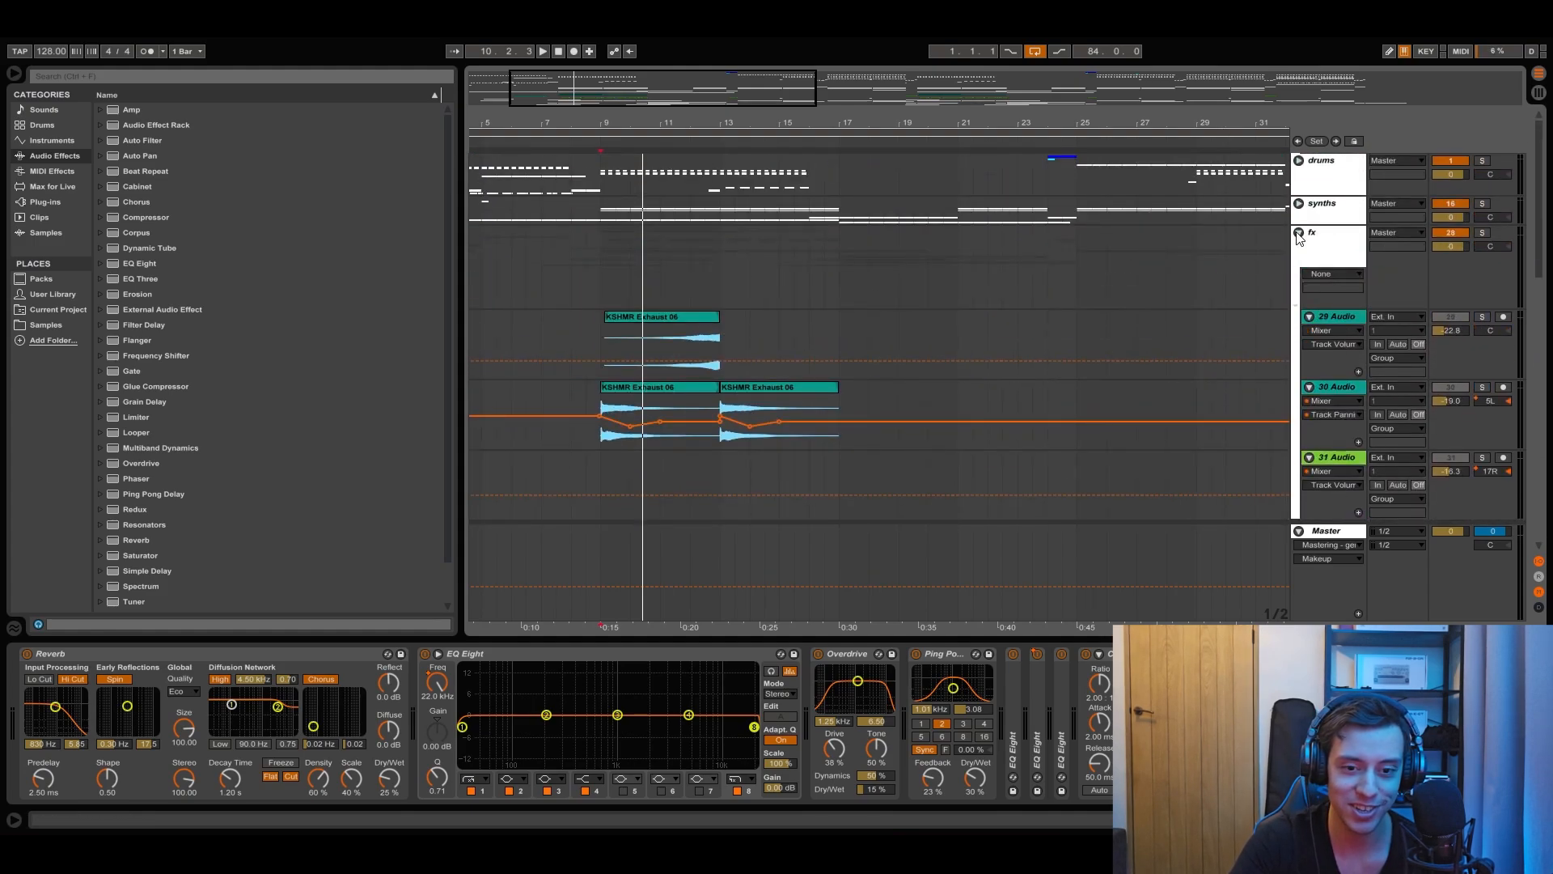
click(1299, 203)
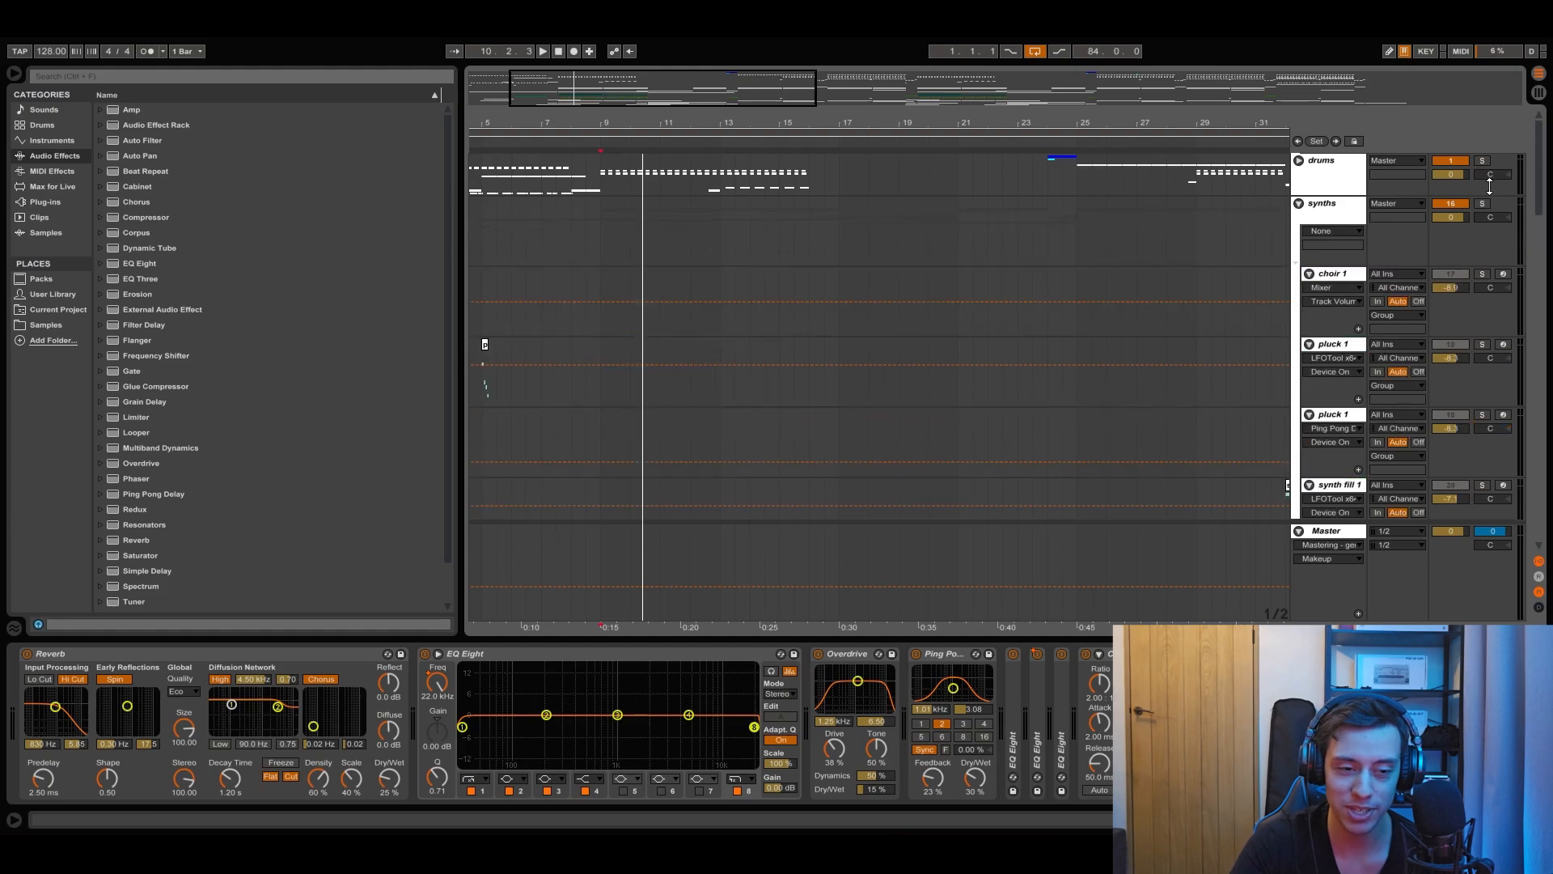
scroll(945, 275, down, 10)
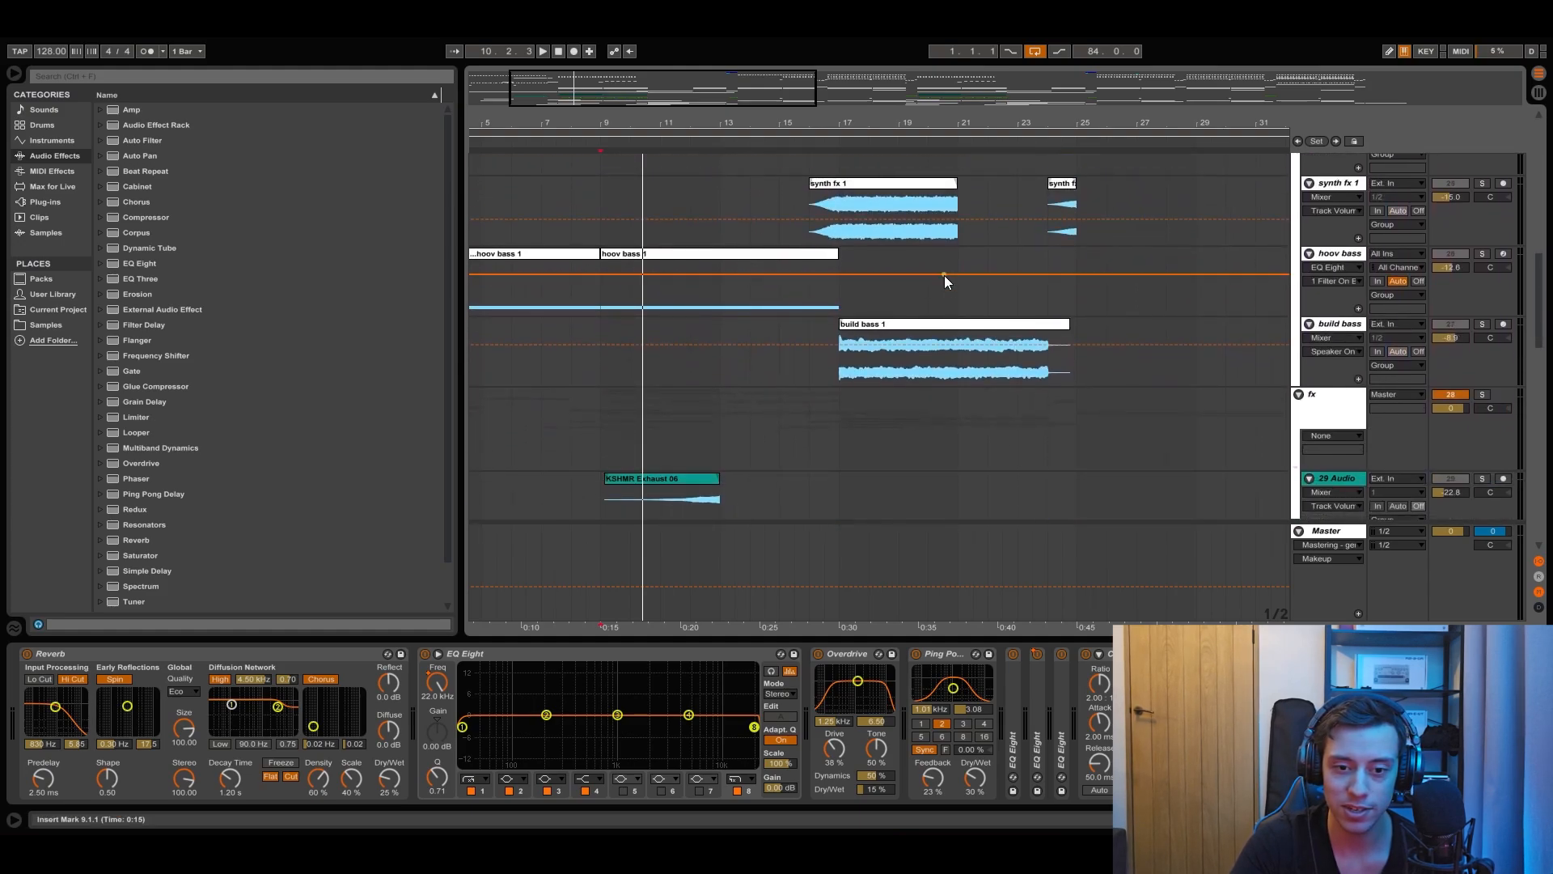
click(708, 257)
key(space)
click(1482, 254)
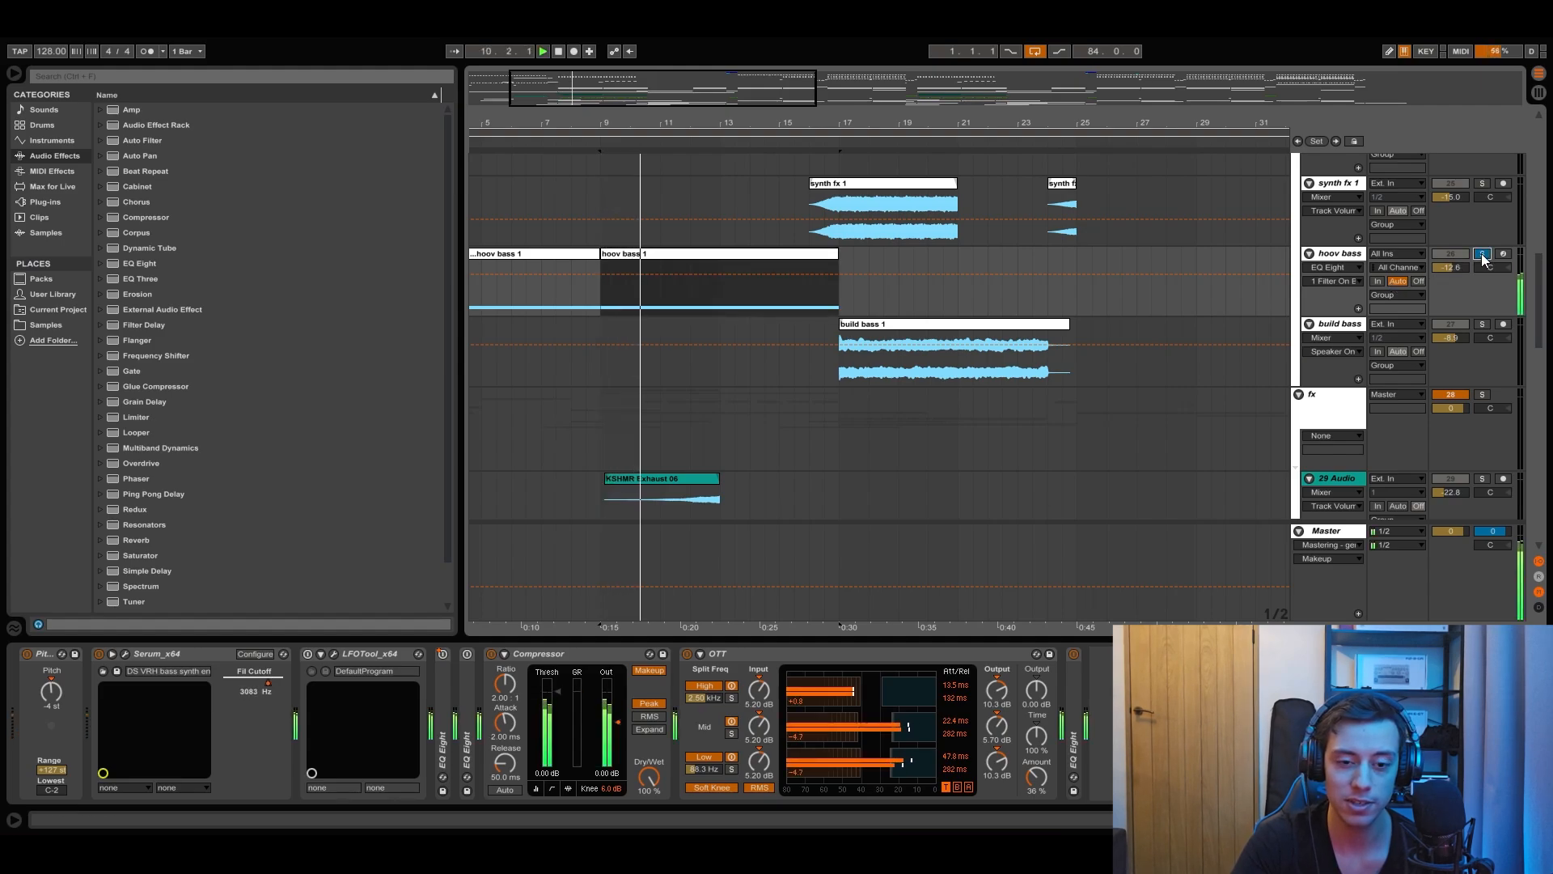
key(space)
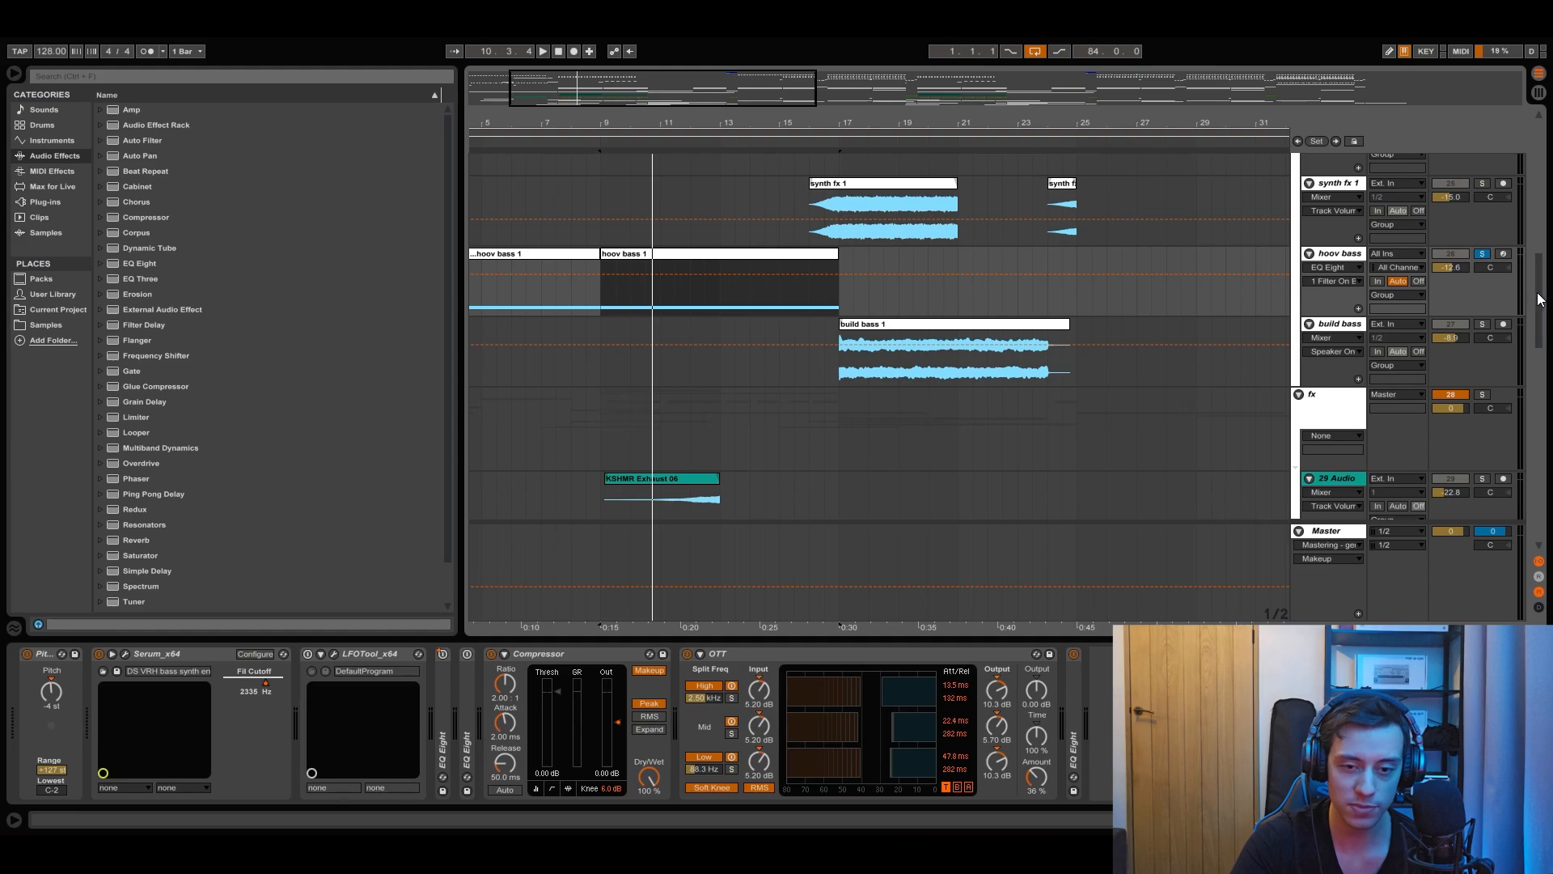
Step: Solo the upper lead 1 track and play its first clip from bar 9 to hear the EQ Eight filter automation
drag(1539, 299, 1550, 217)
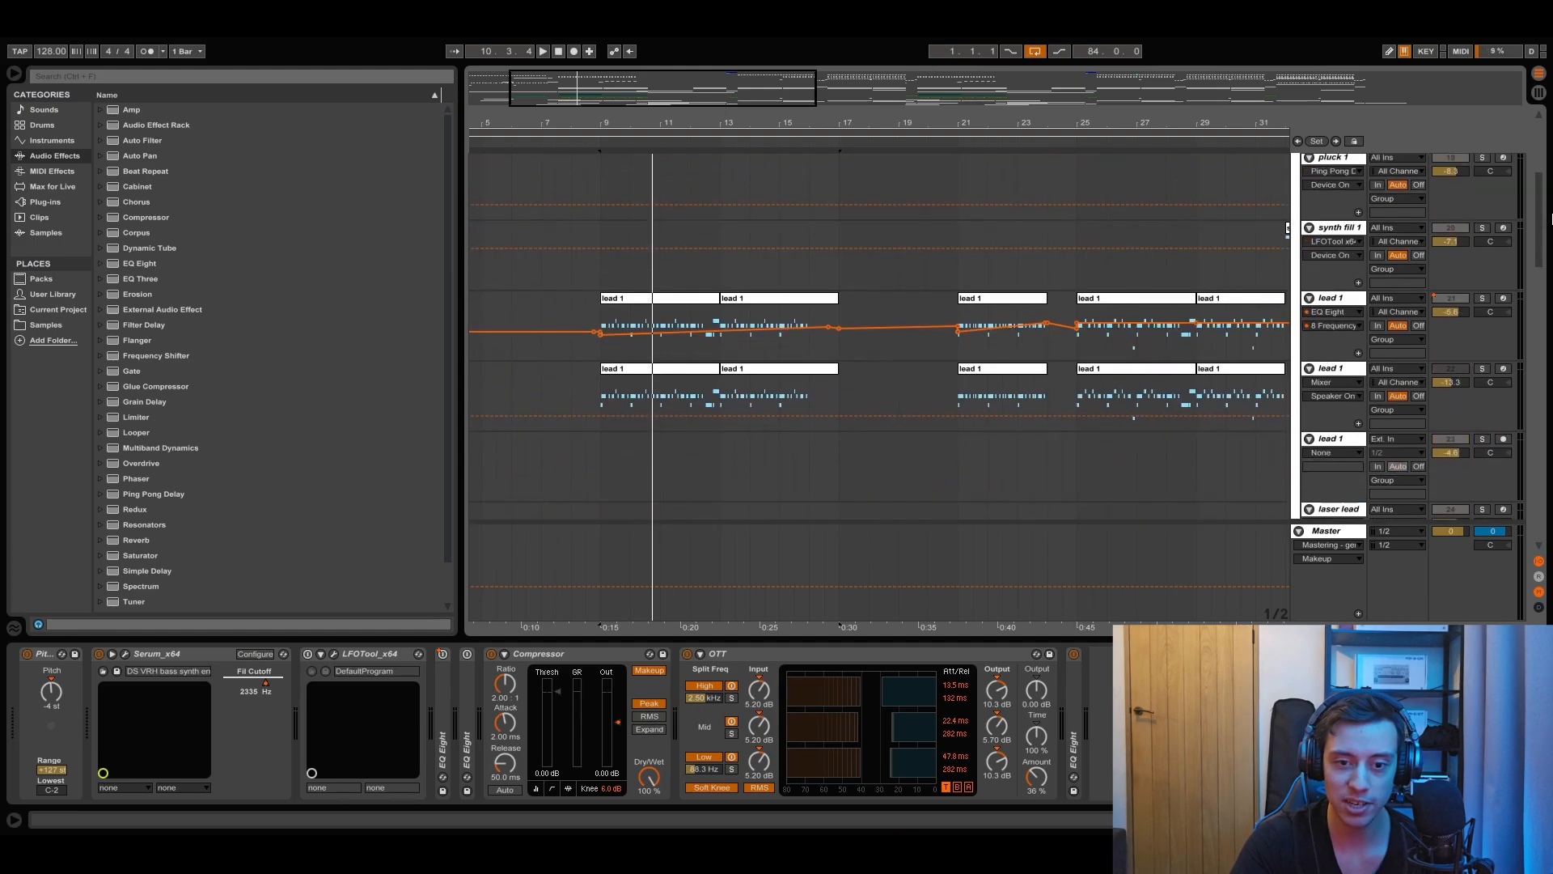
click(1482, 298)
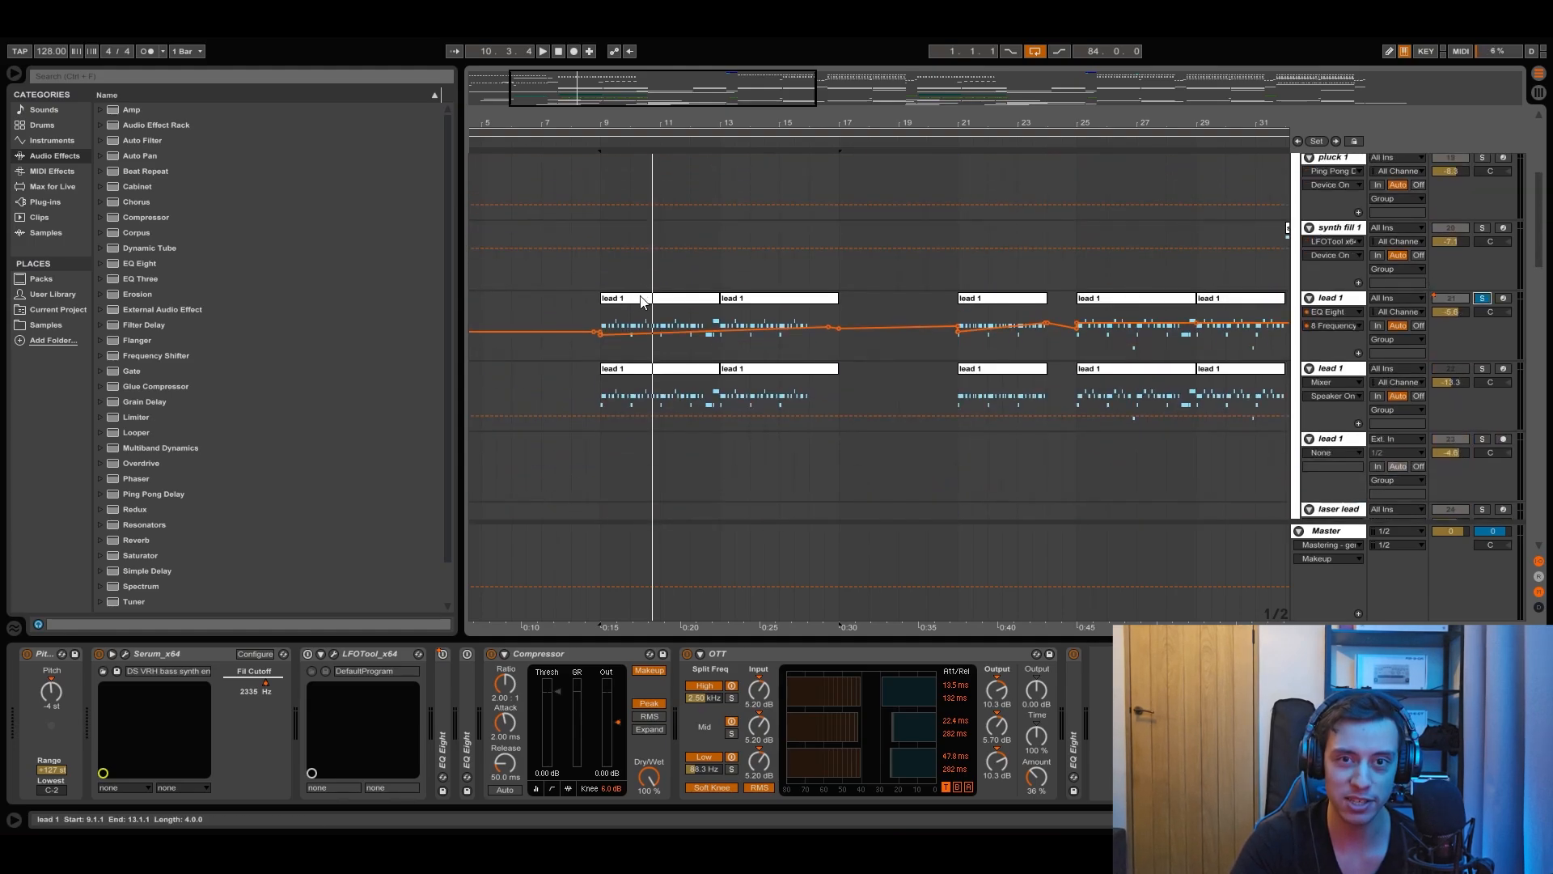
click(643, 299)
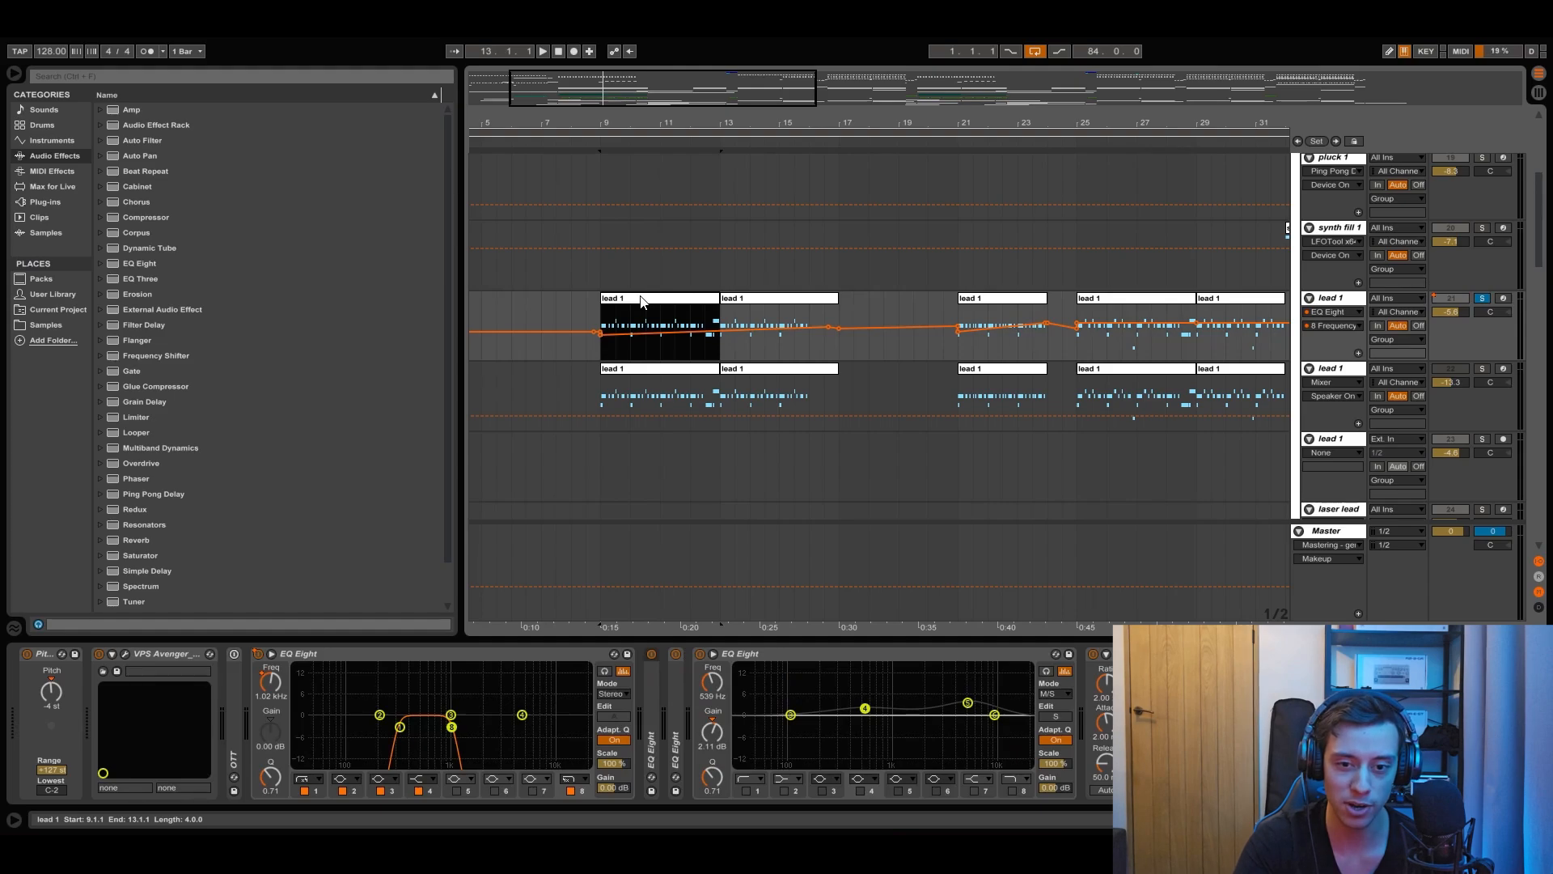
key(space)
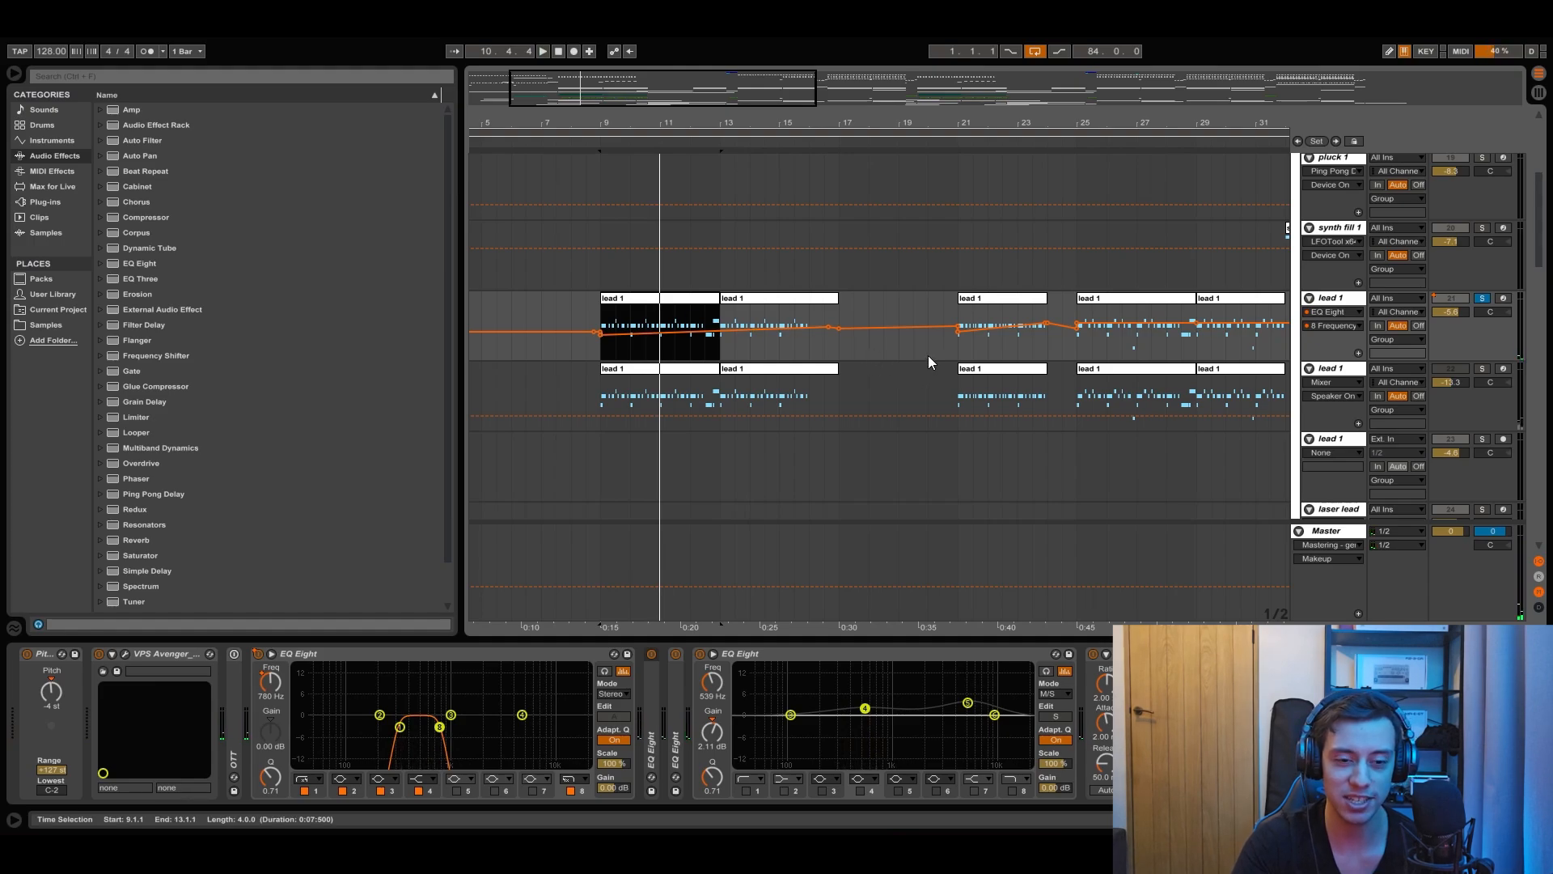
Step: Play the soloed upper lead 1 track from bar 21 and again from bar 25
click(958, 349)
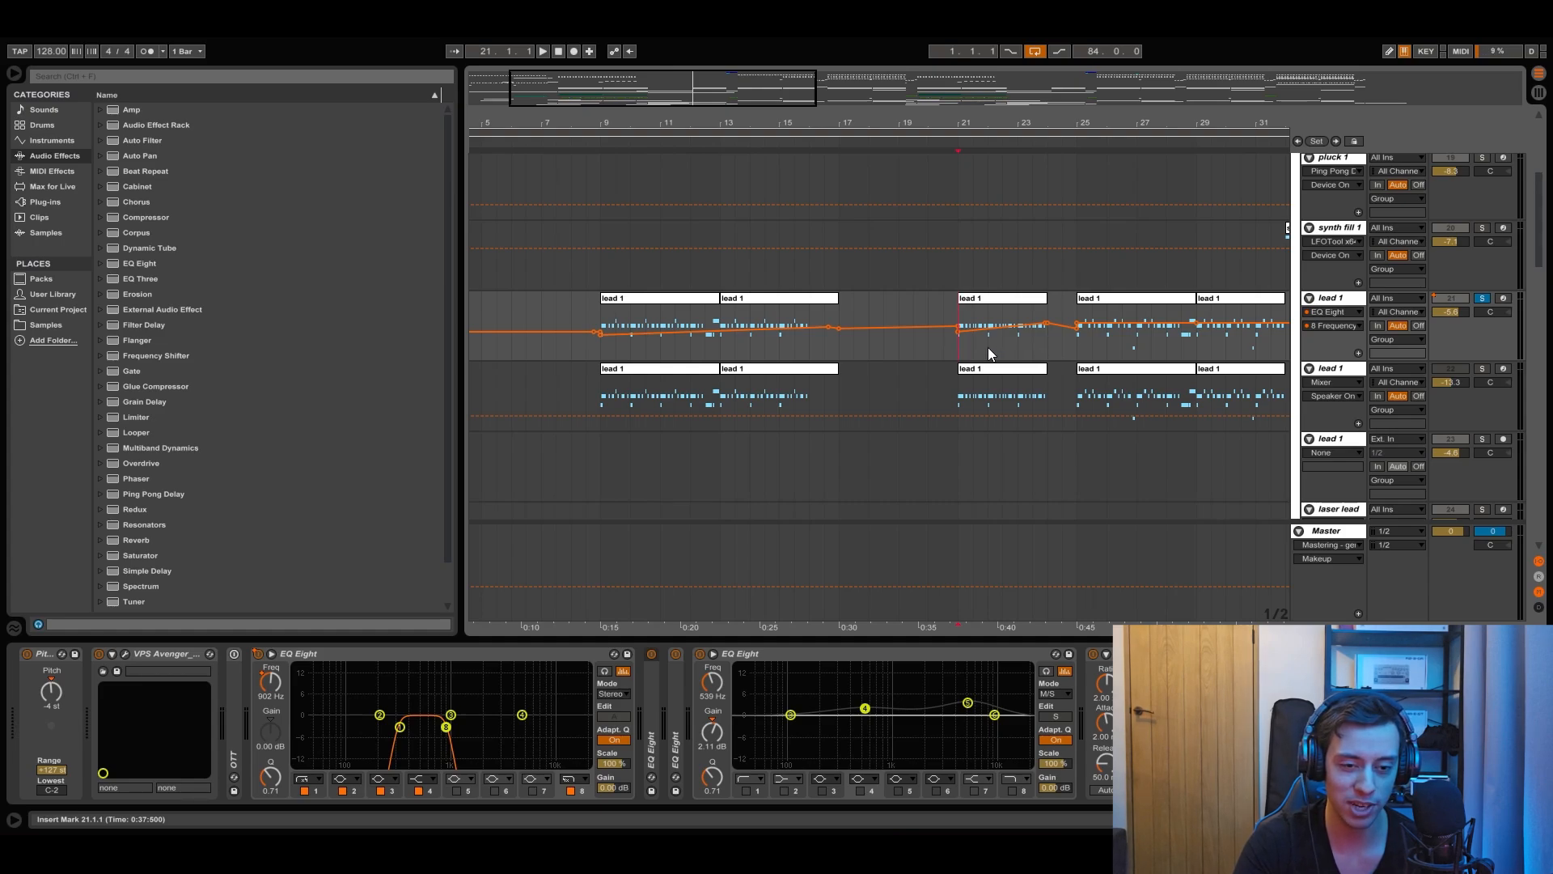
key(space)
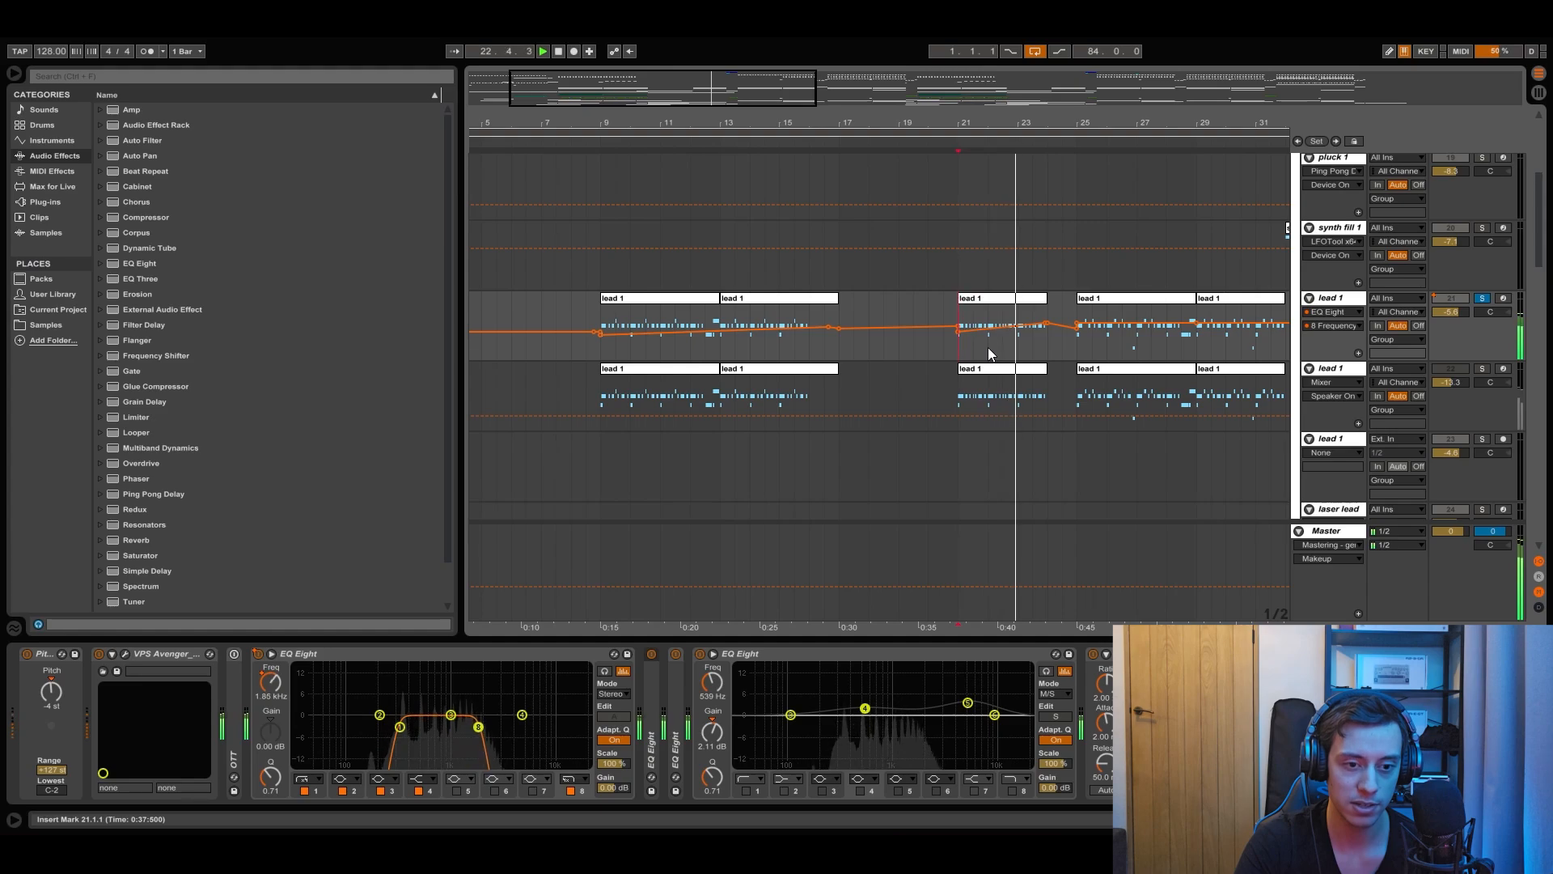
key(space)
click(1069, 351)
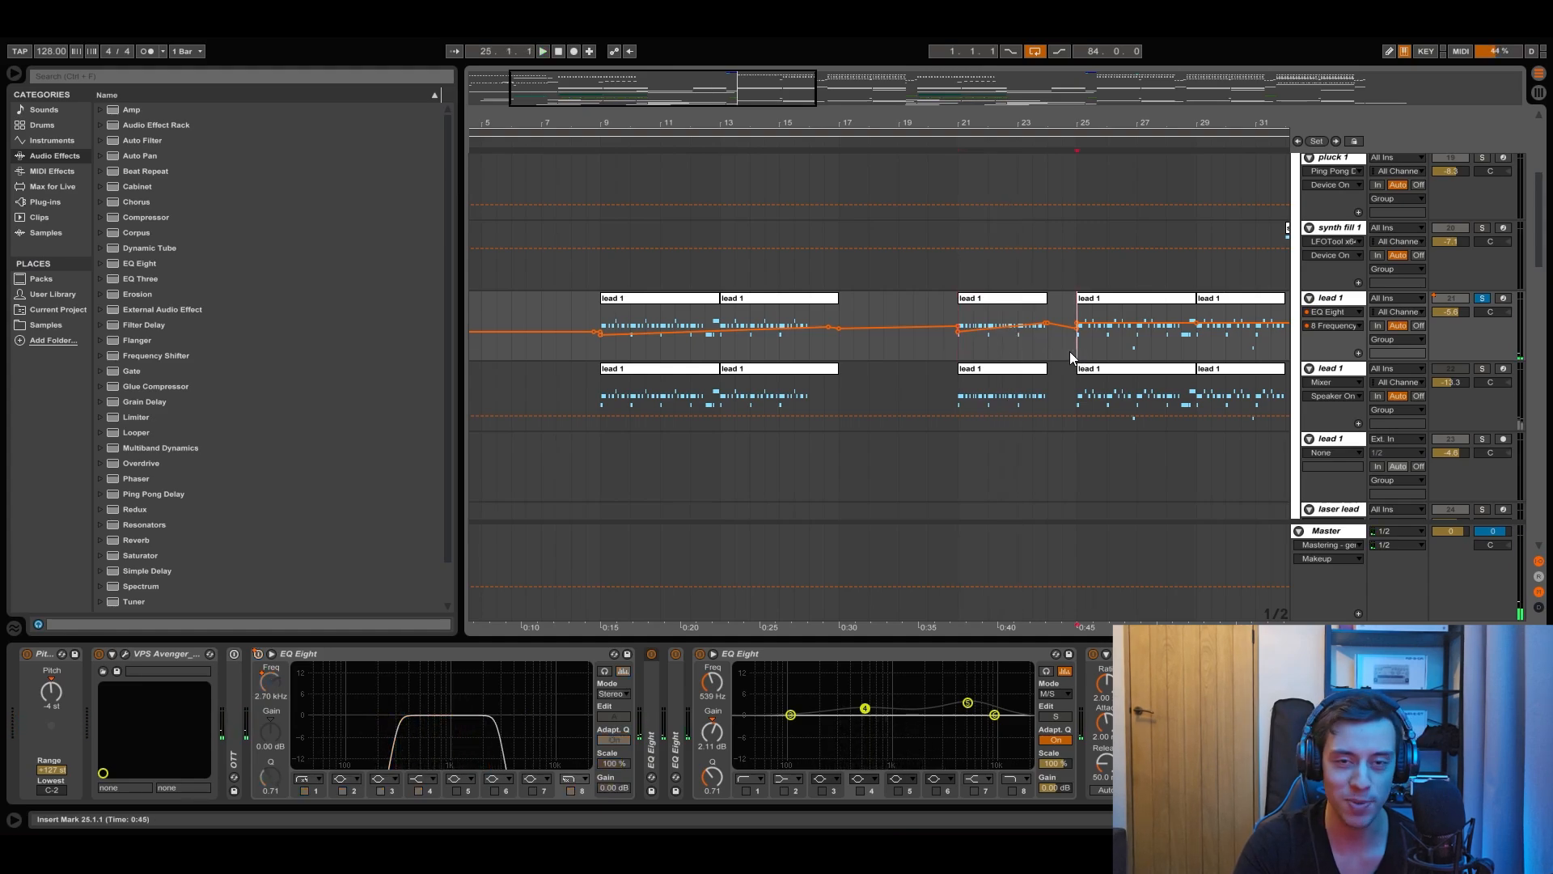
key(space)
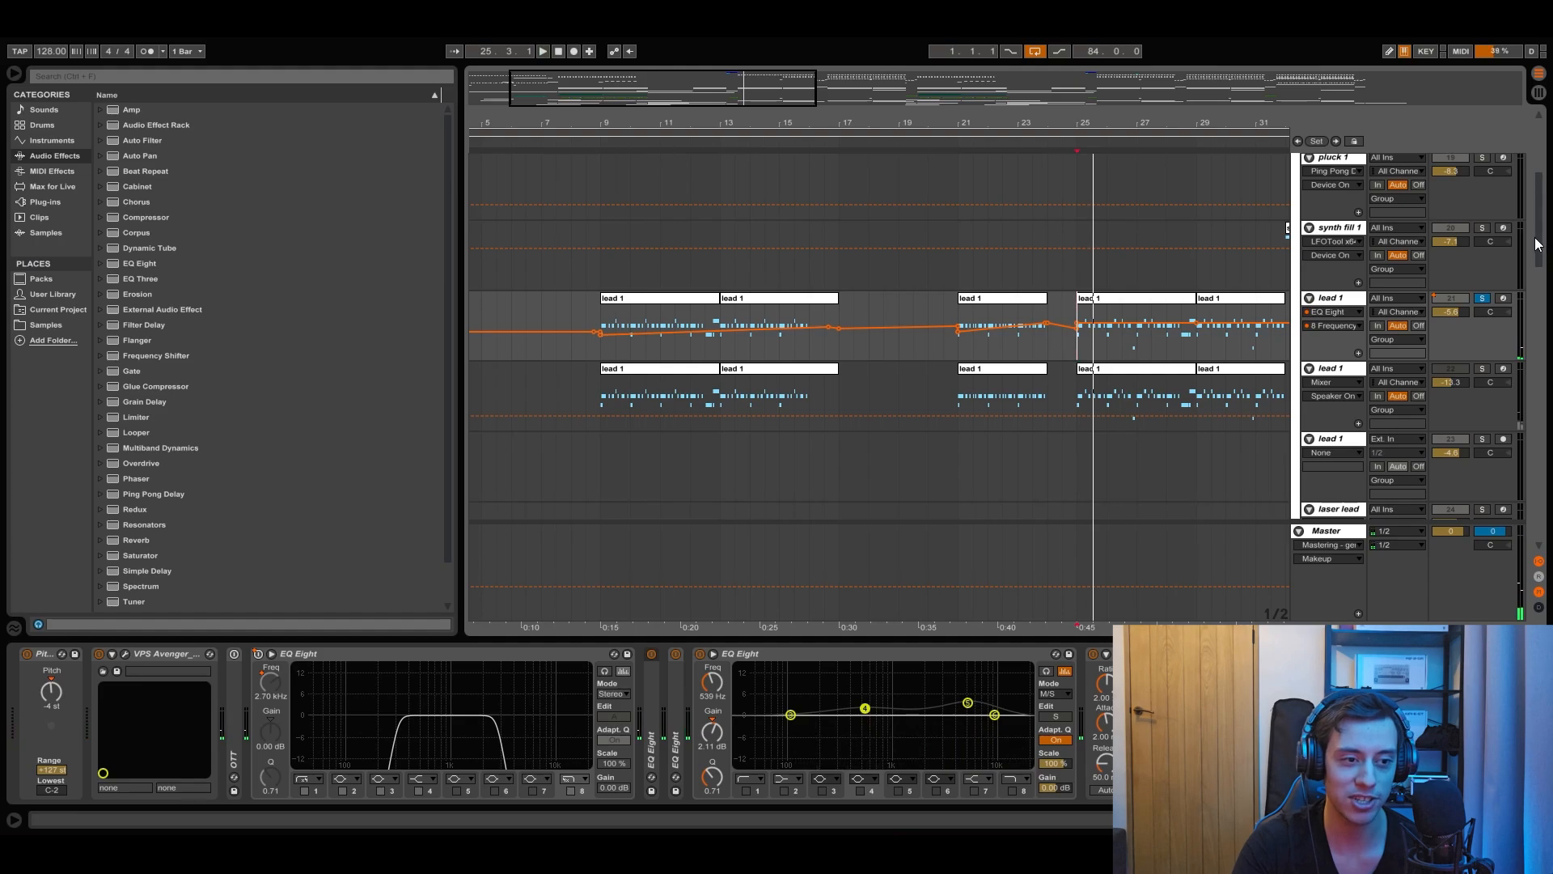
Step: Play the synth fx 1 track soloed from its first clip at bar 16, and return the playback start to bar 16
drag(1541, 238, 1548, 299)
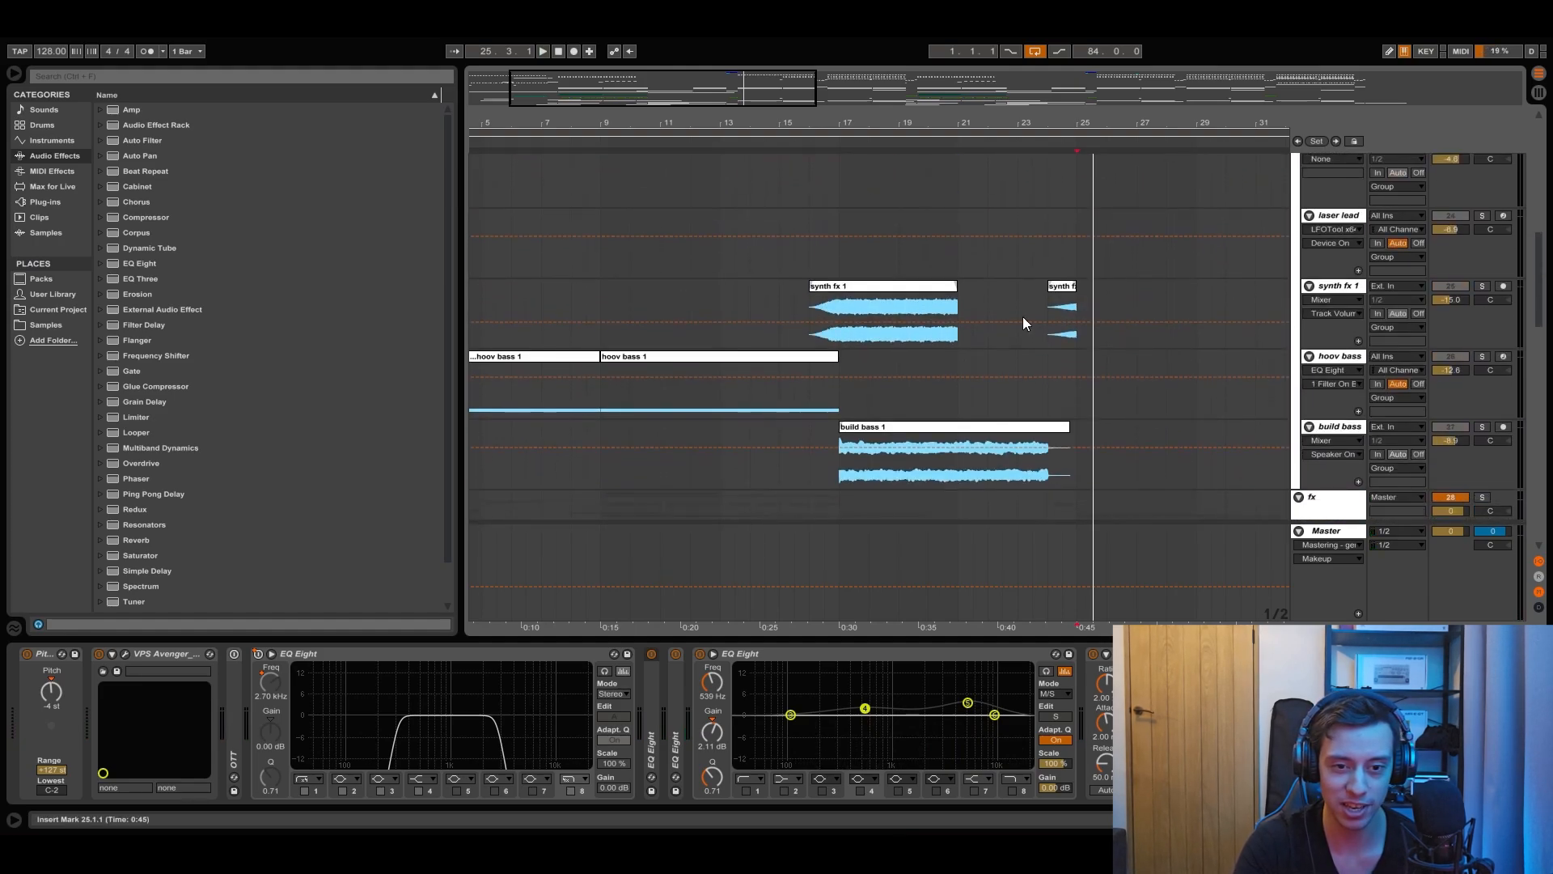
click(928, 284)
click(1480, 285)
key(space)
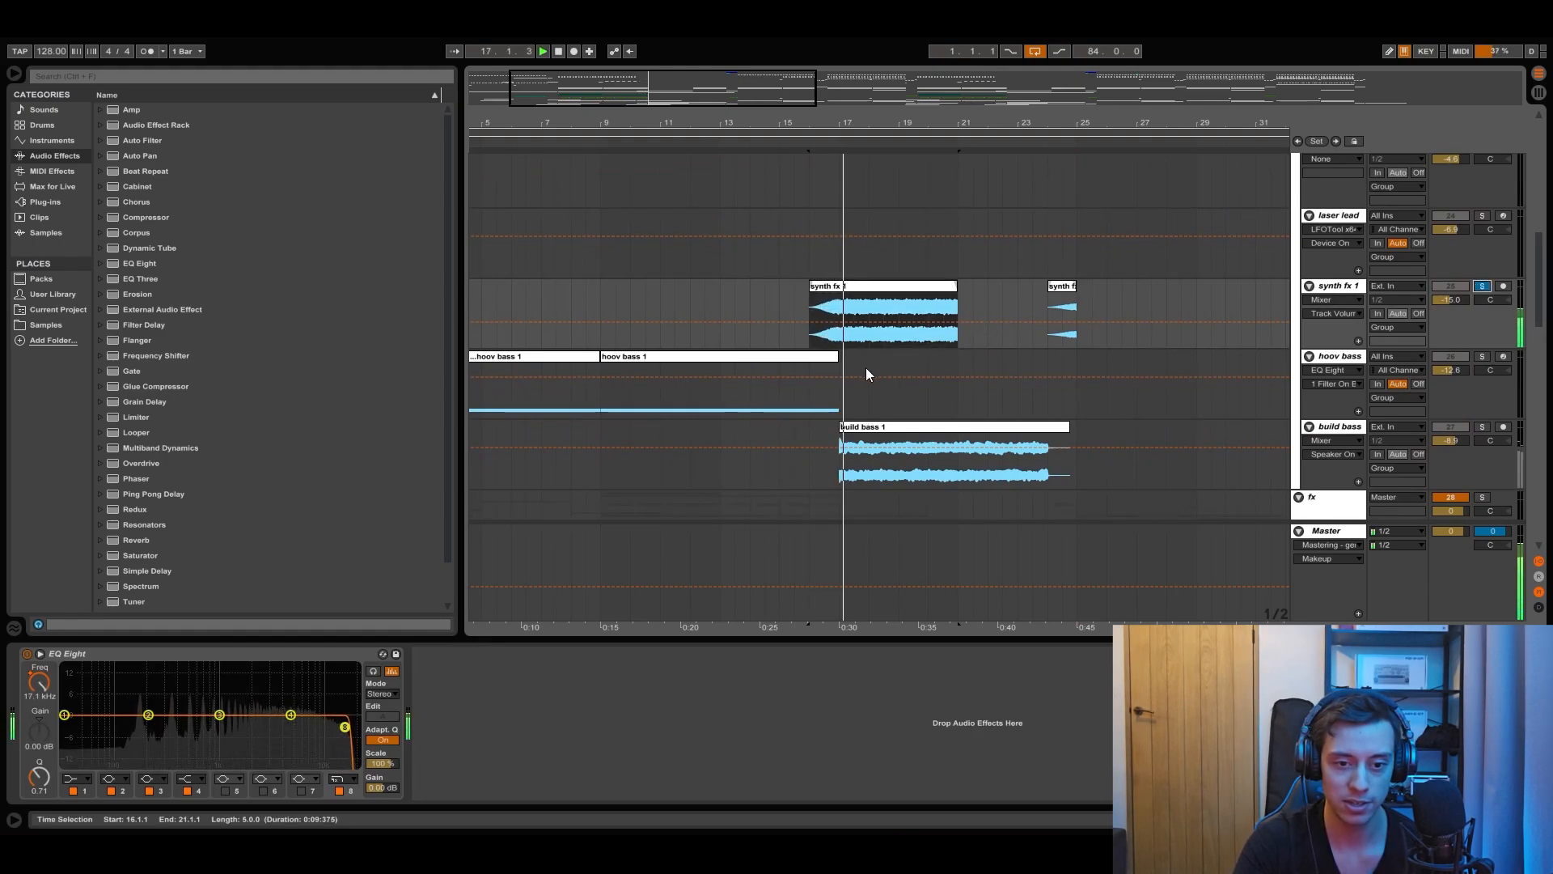
key(space)
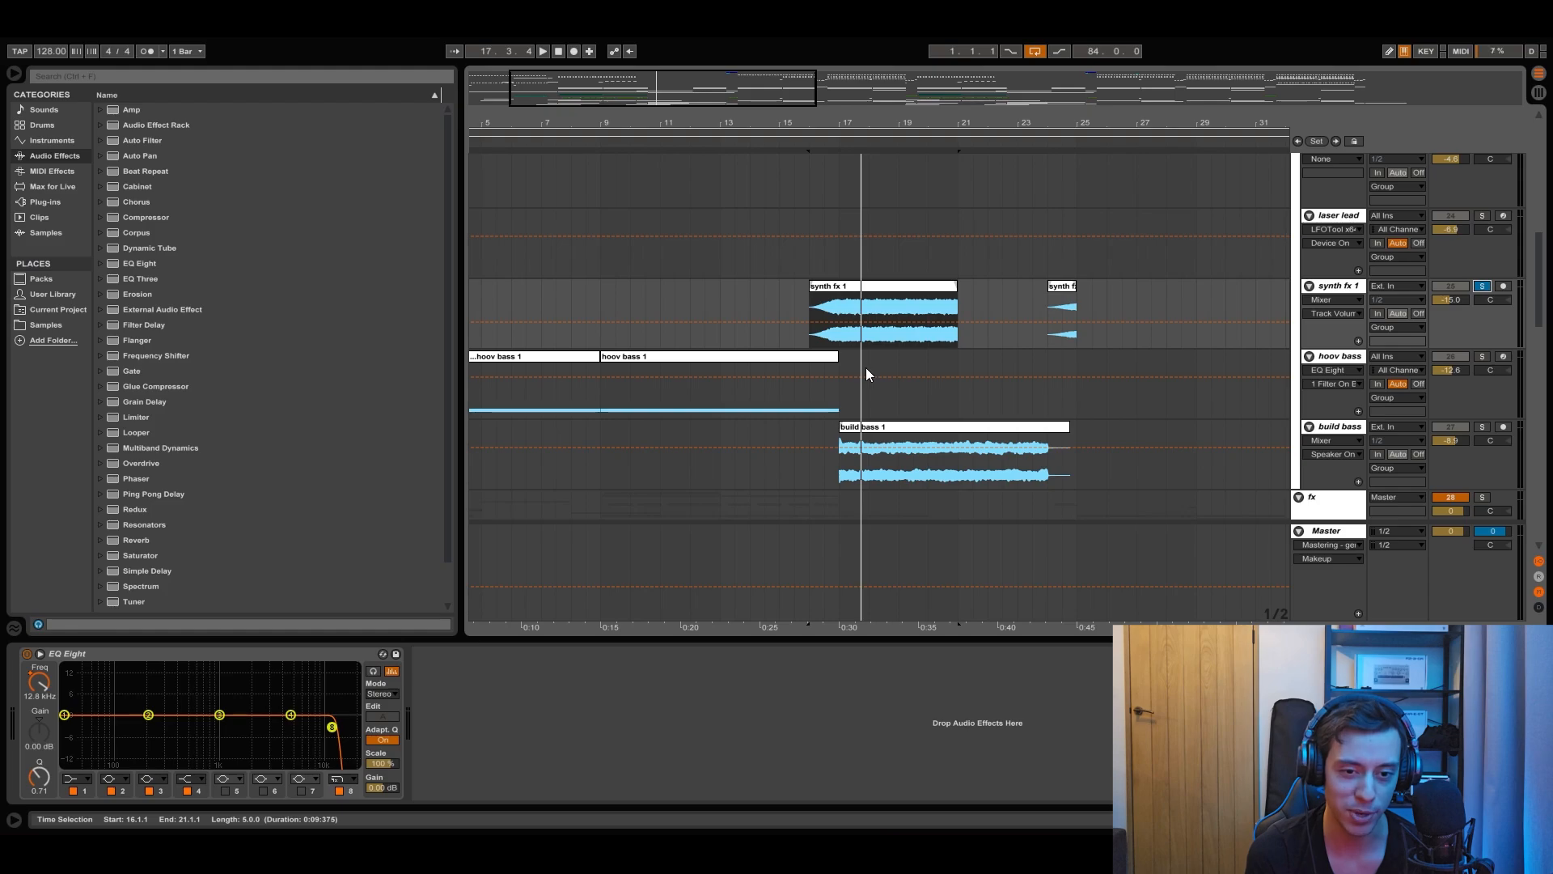
click(808, 332)
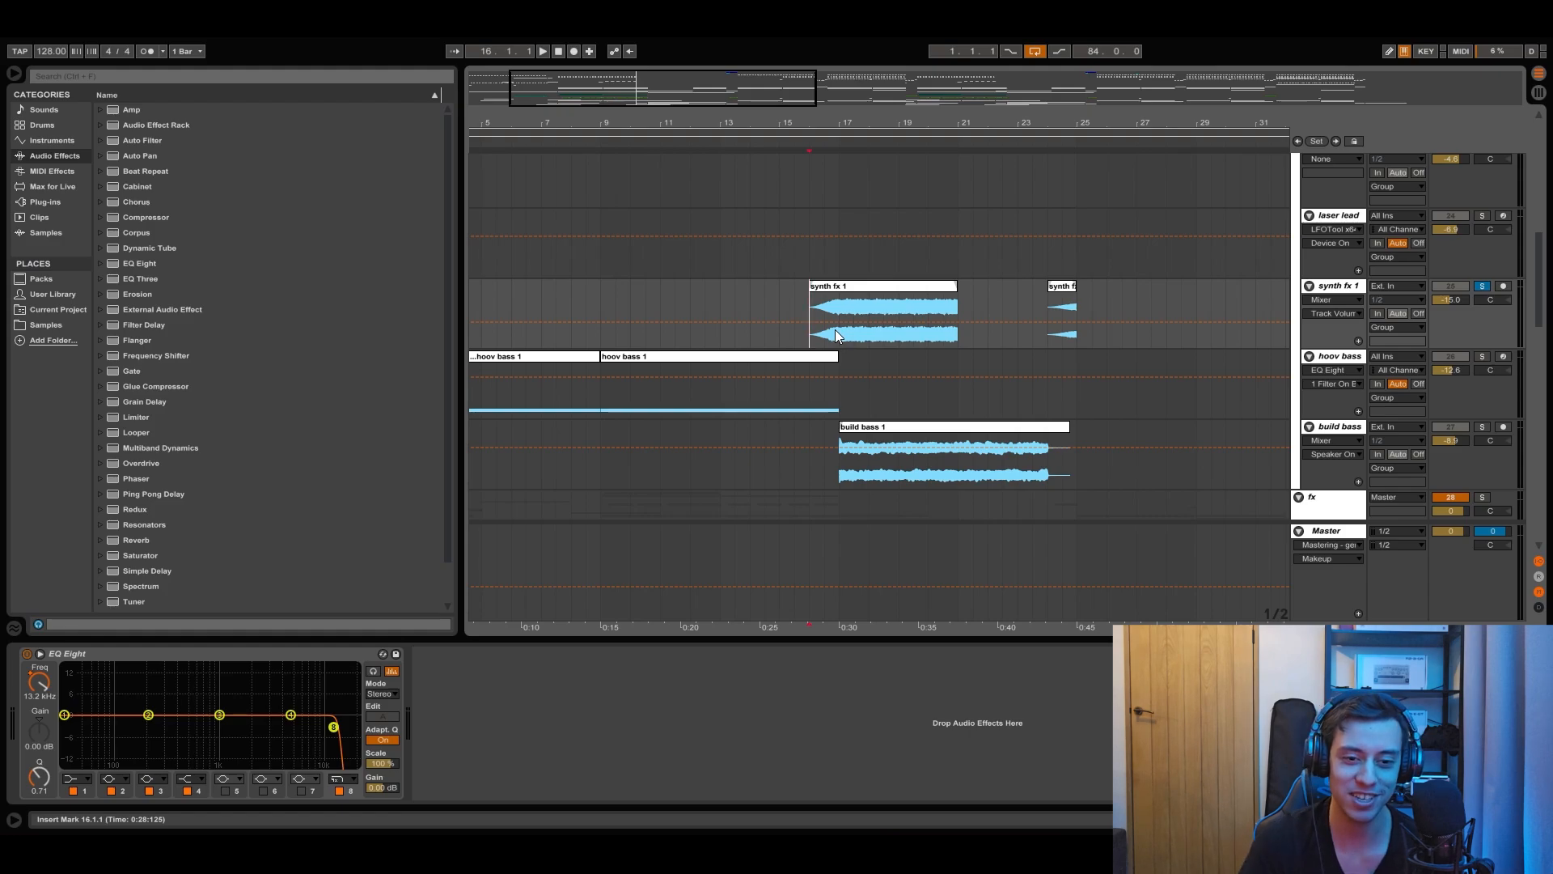
Step: Solo the build bass track and play its build bass 1 clip from bar 17
click(863, 429)
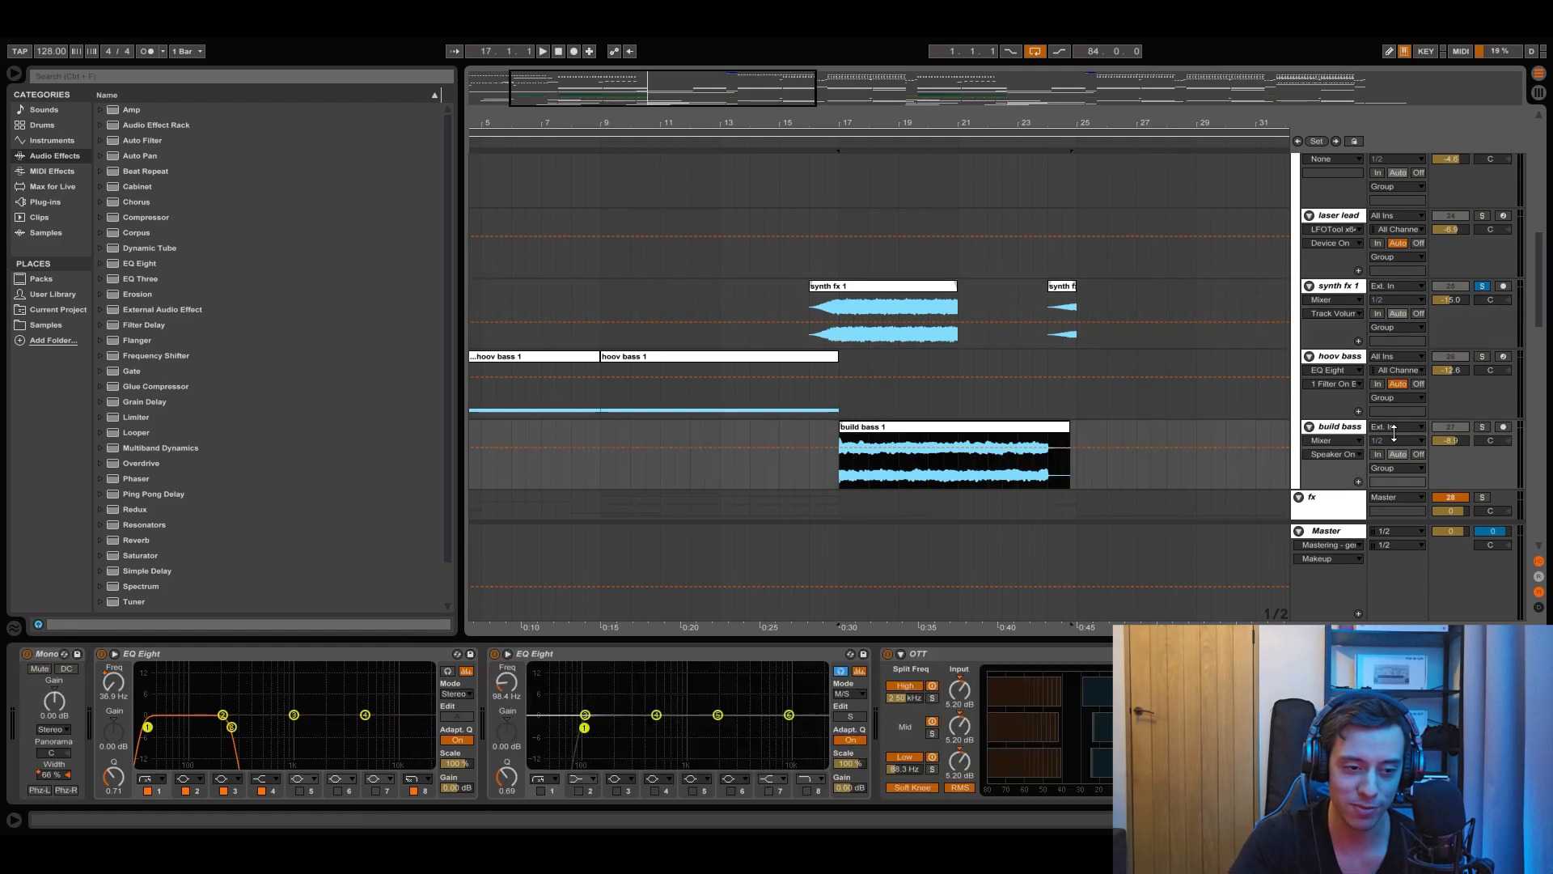
click(1479, 426)
key(space)
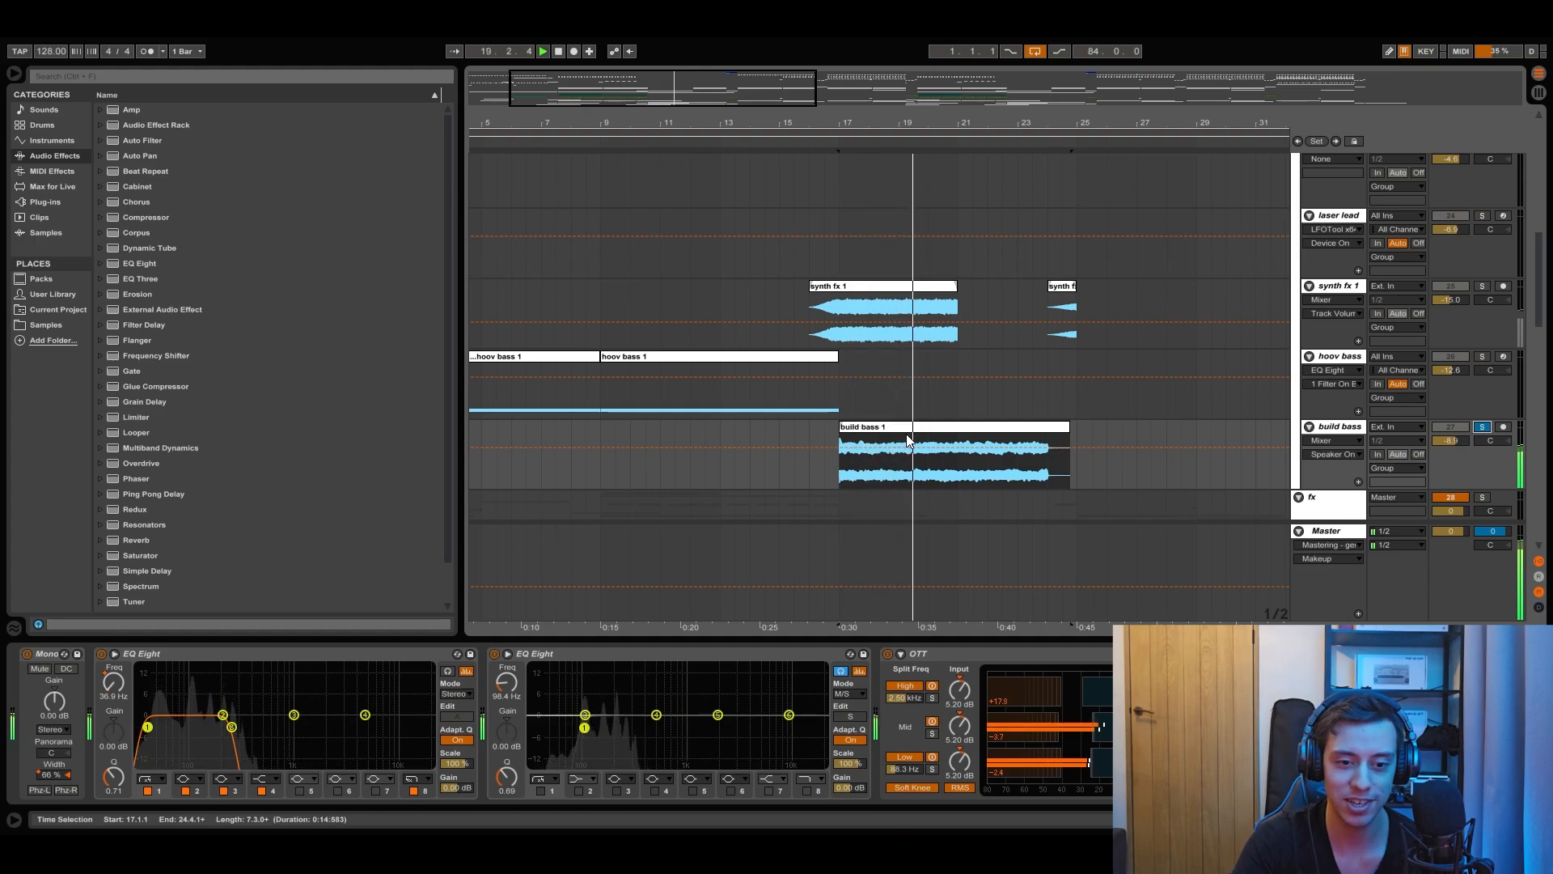
key(space)
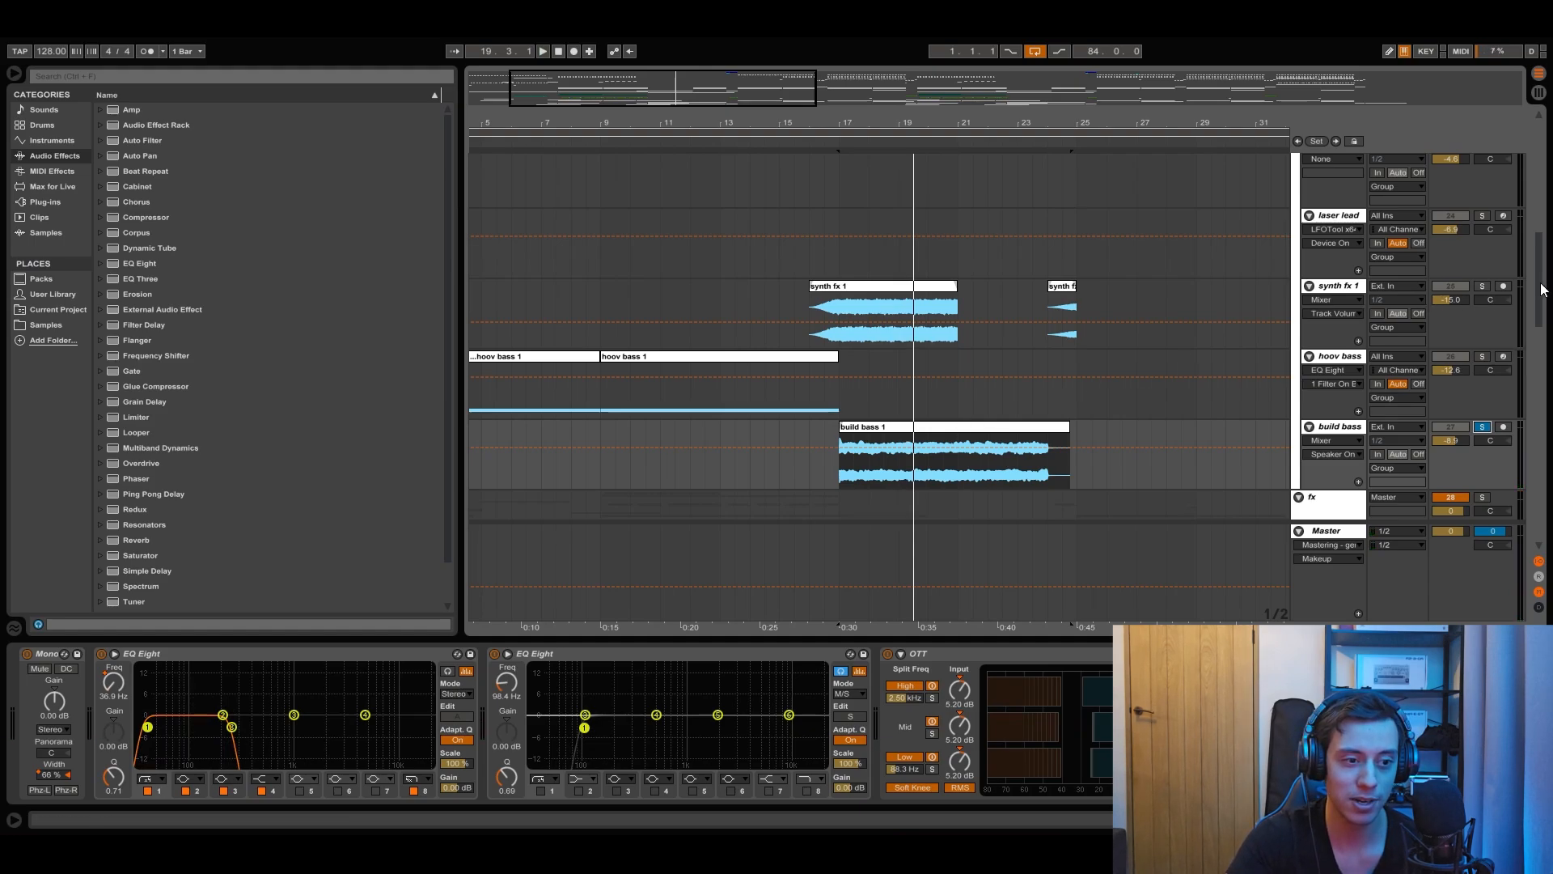
Step: Solo the lower riser 1 track in the fx group and play its riser 2 clip from bar 17
drag(1541, 289, 1540, 507)
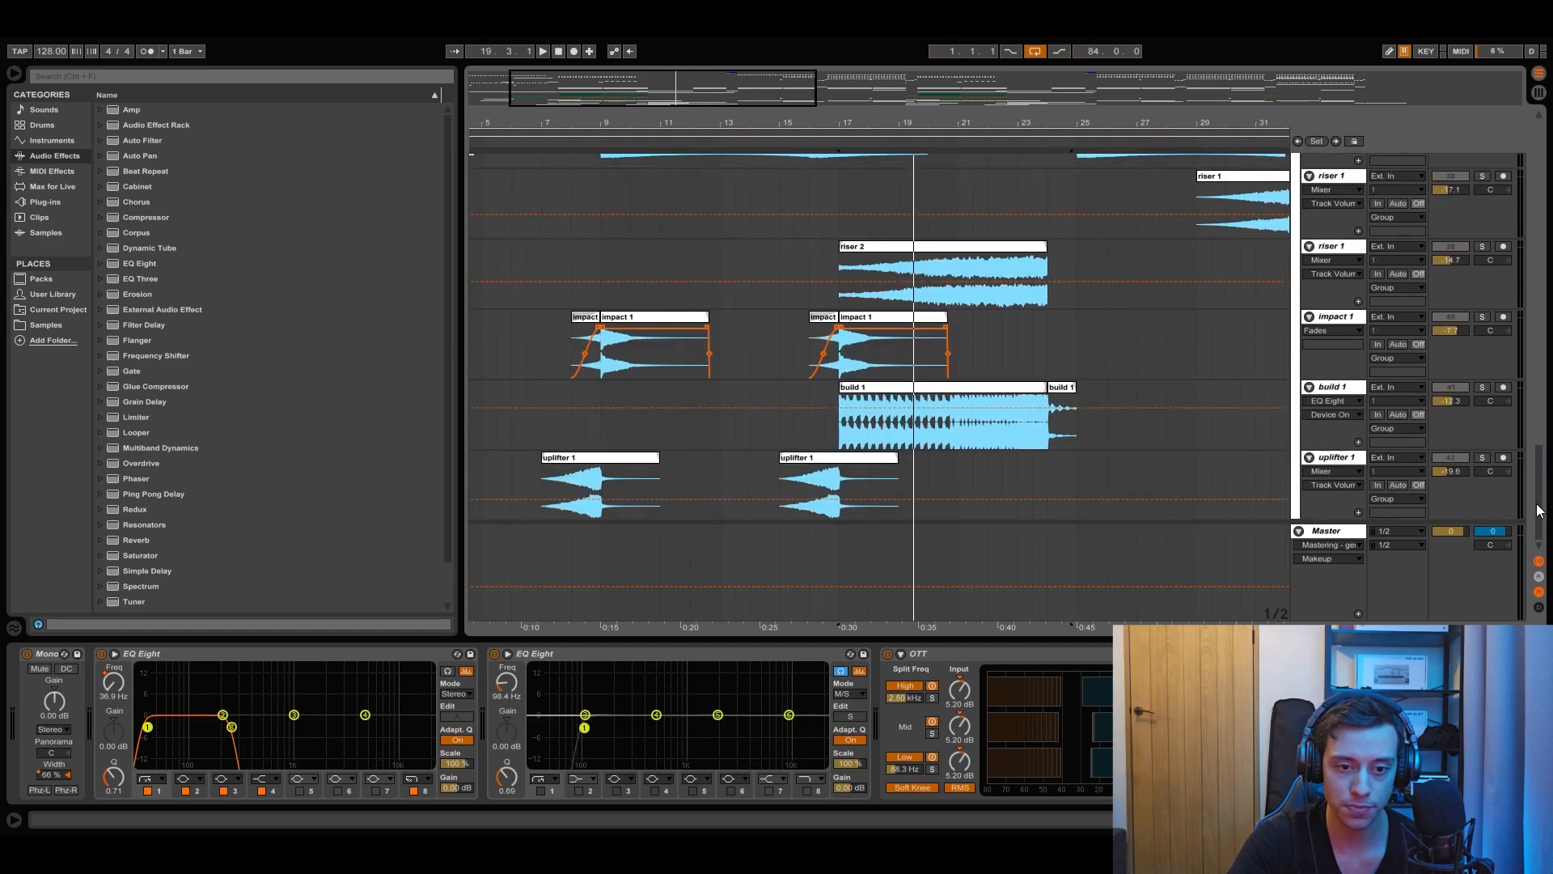
click(1487, 252)
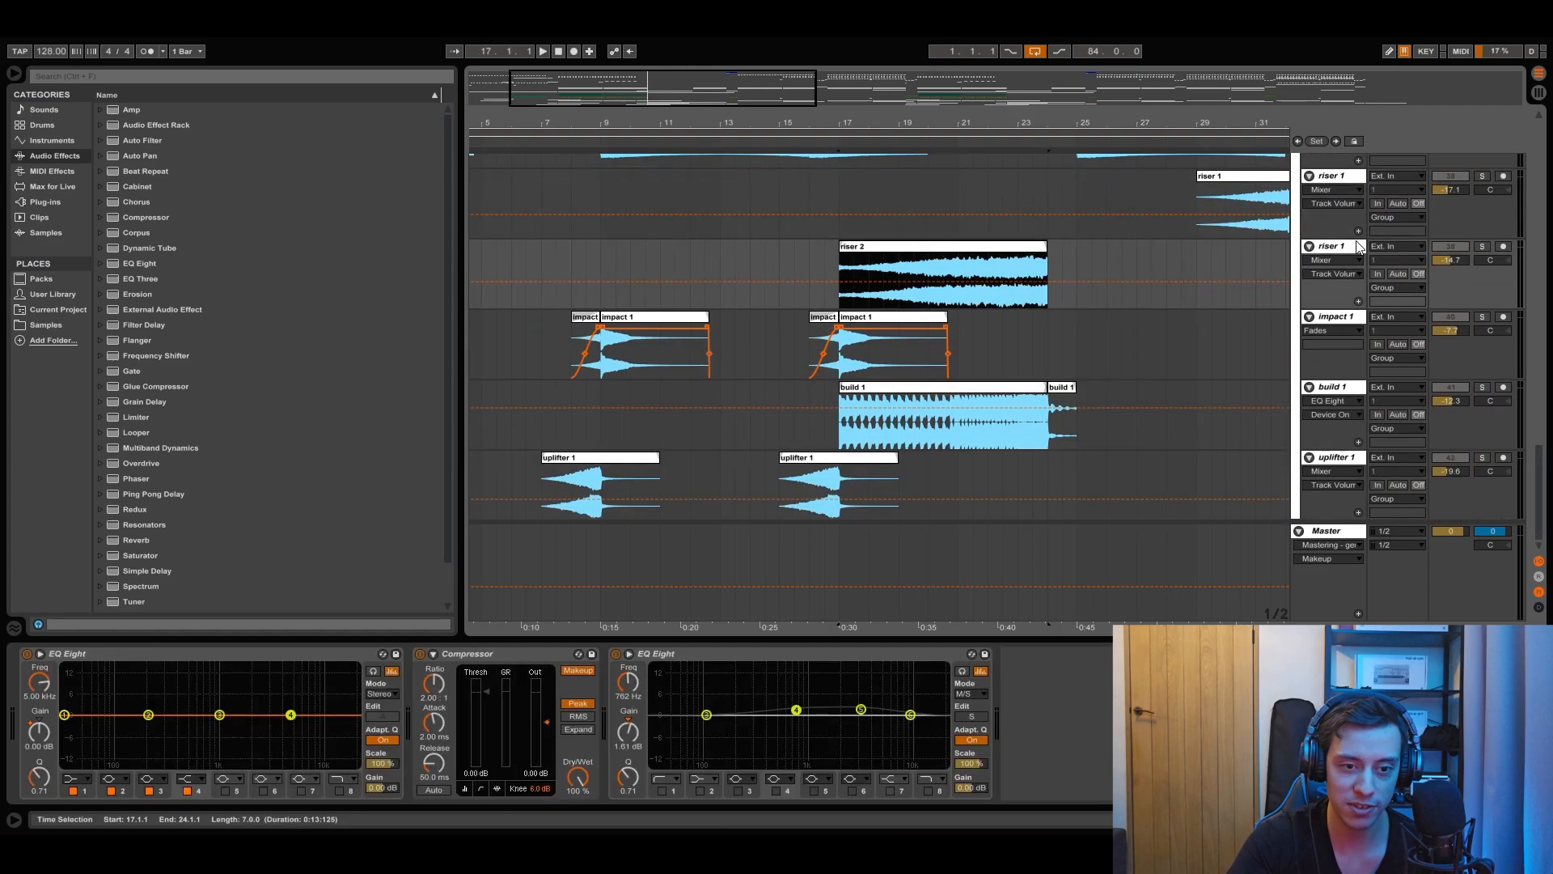
click(1483, 246)
key(space)
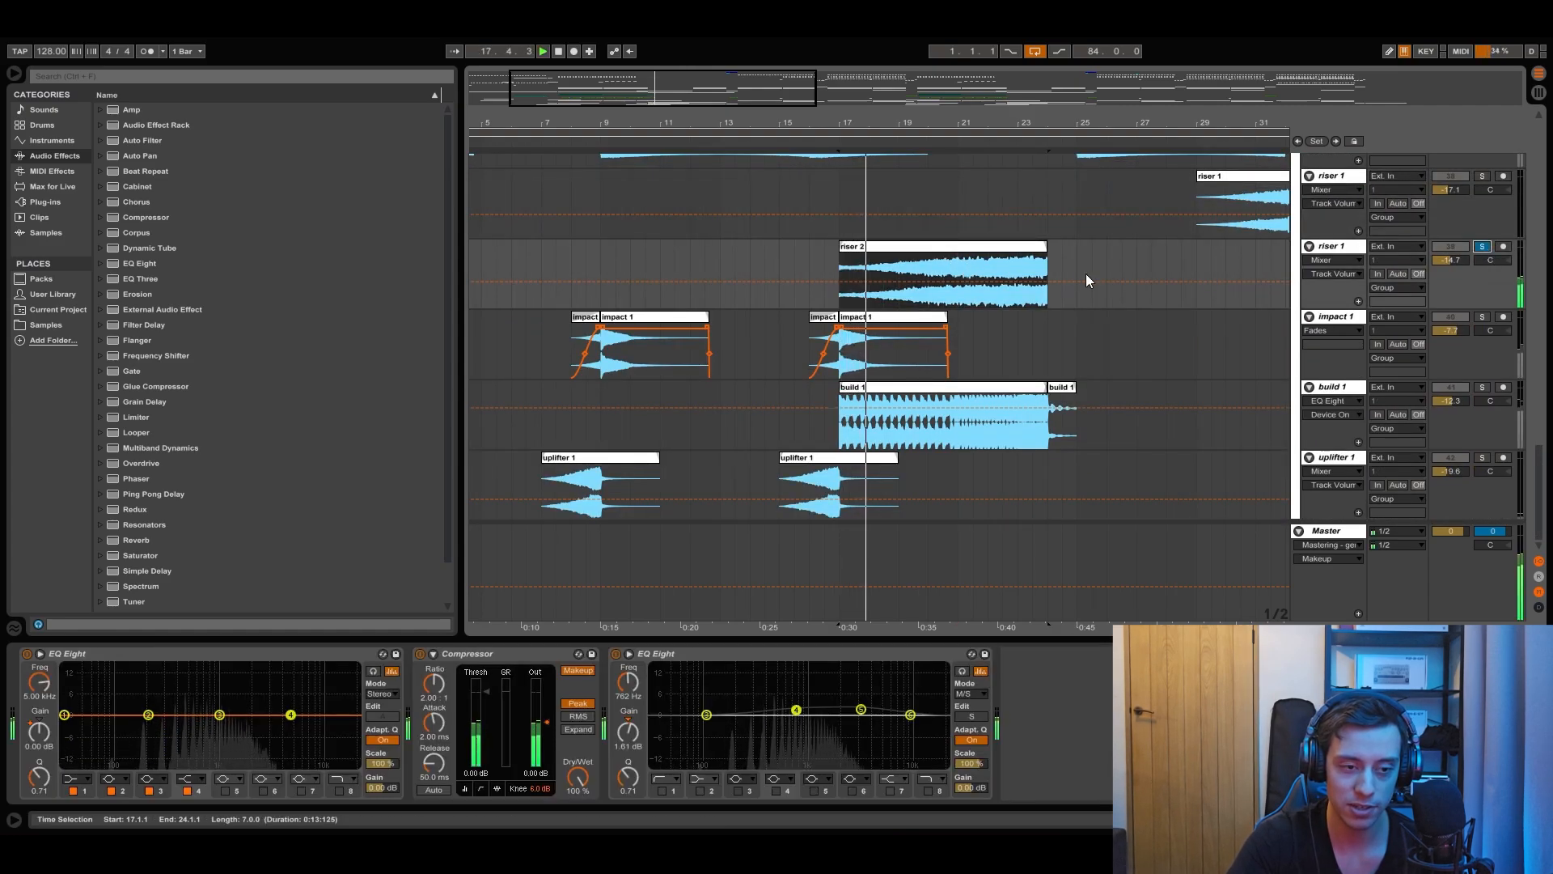
key(space)
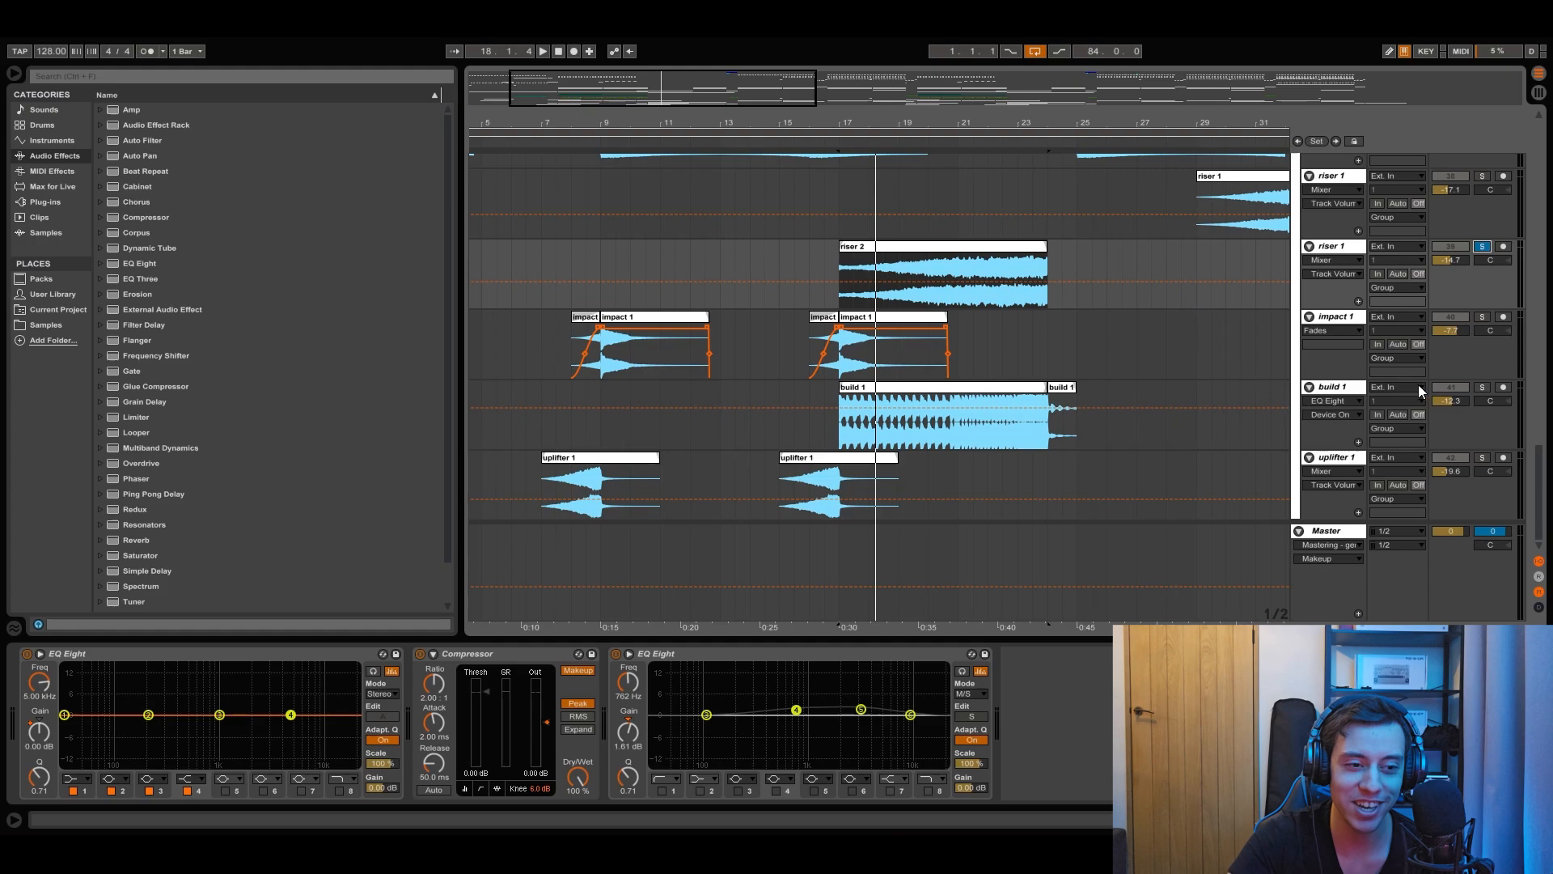
Step: Solo the build 1 track and play its long build 1 clip from bar 17
click(1487, 386)
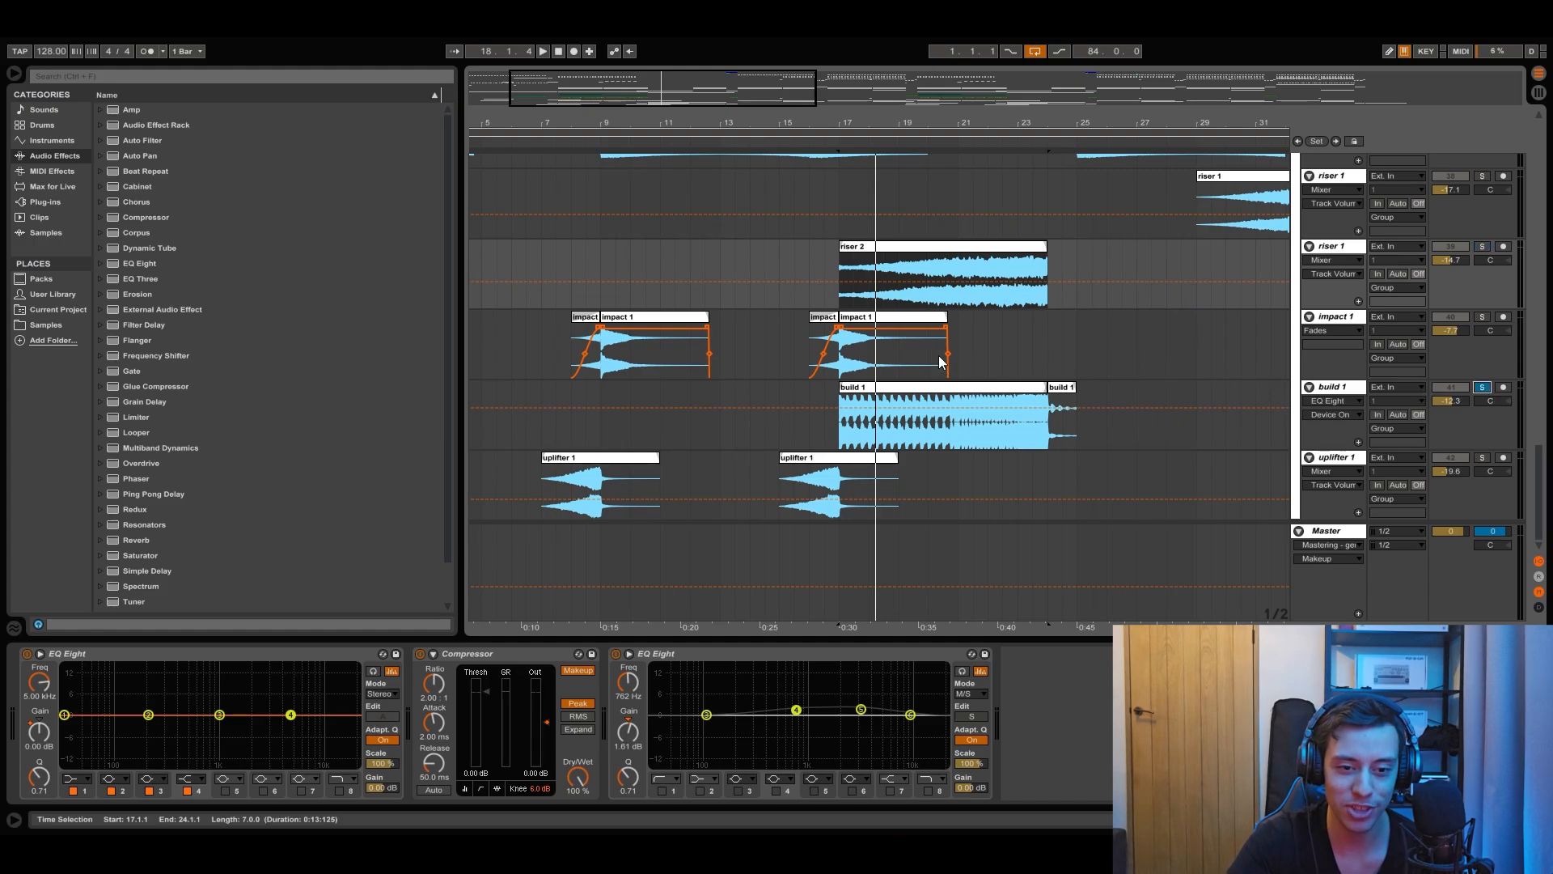
click(939, 391)
key(space)
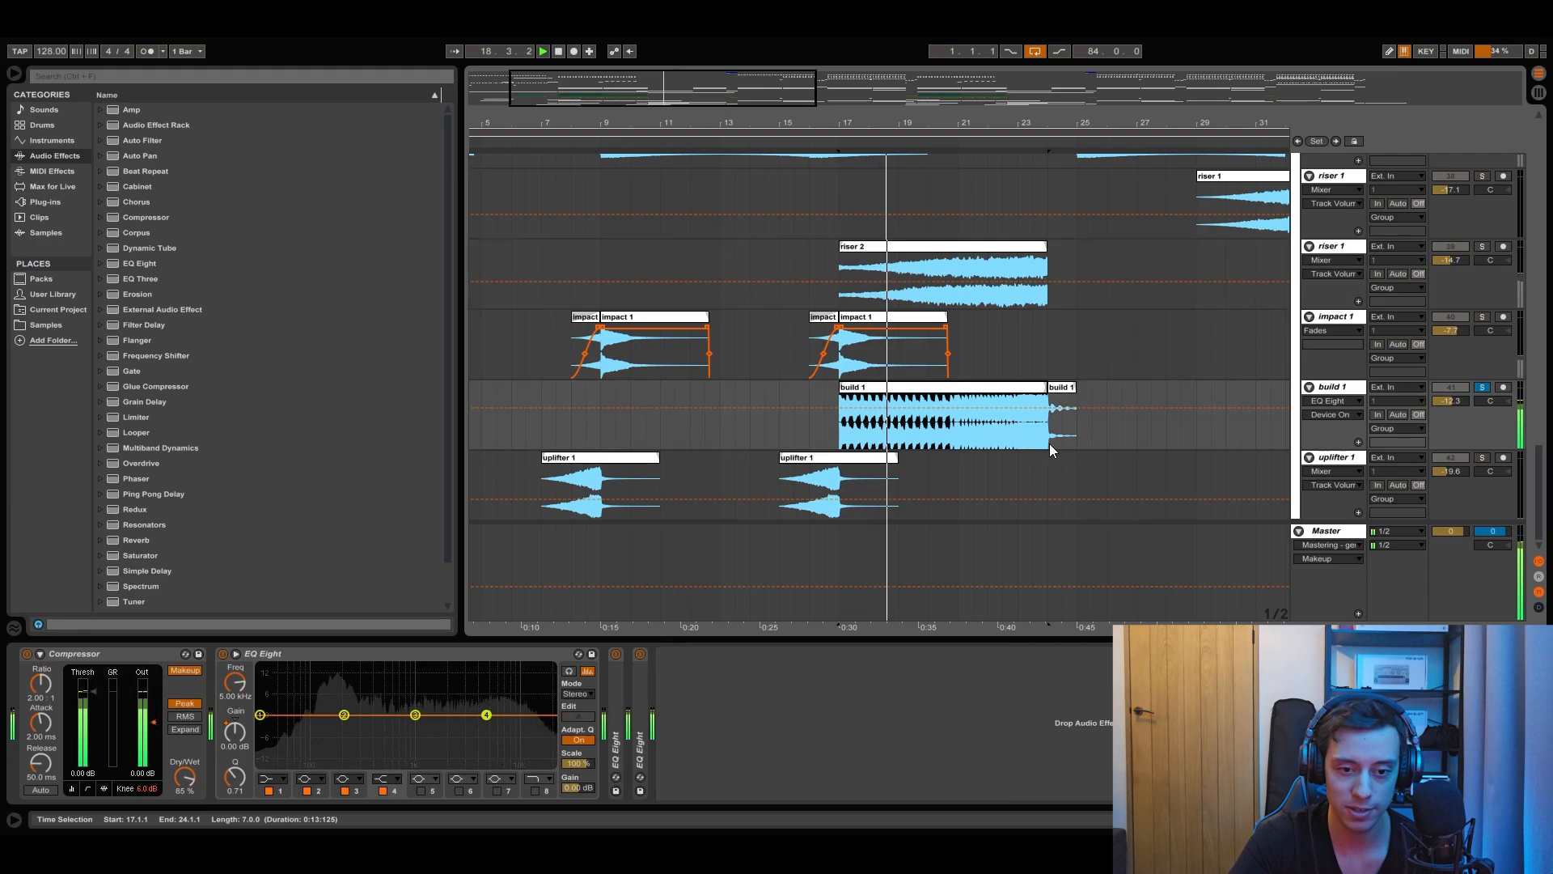
key(space)
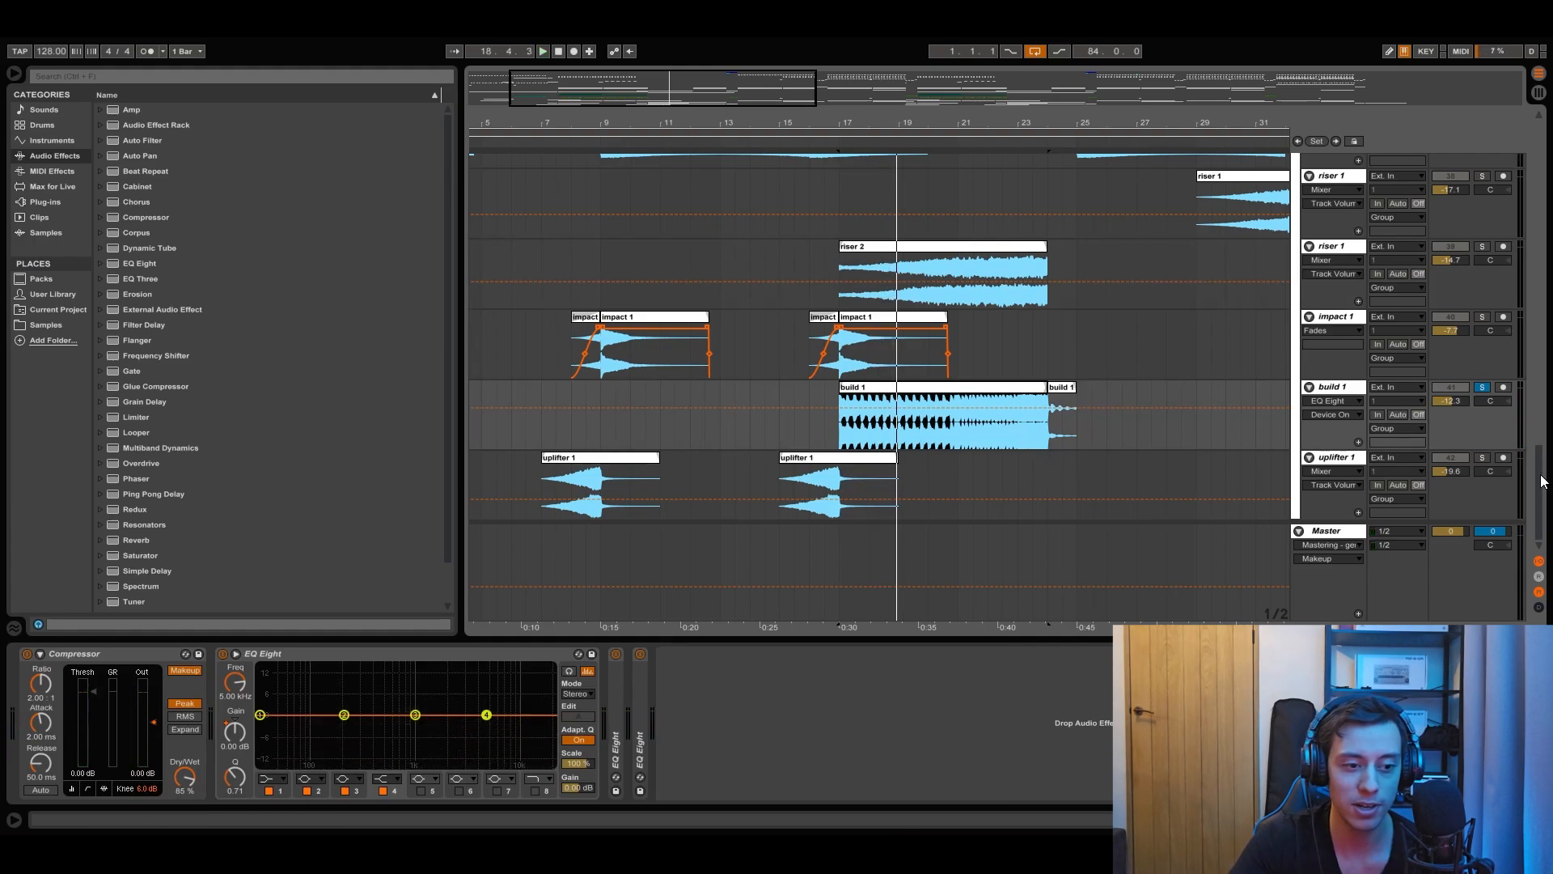
Step: Expand the drums group and play the 2 Audio track soloed from bar 24
scroll(1543, 481, up, 10)
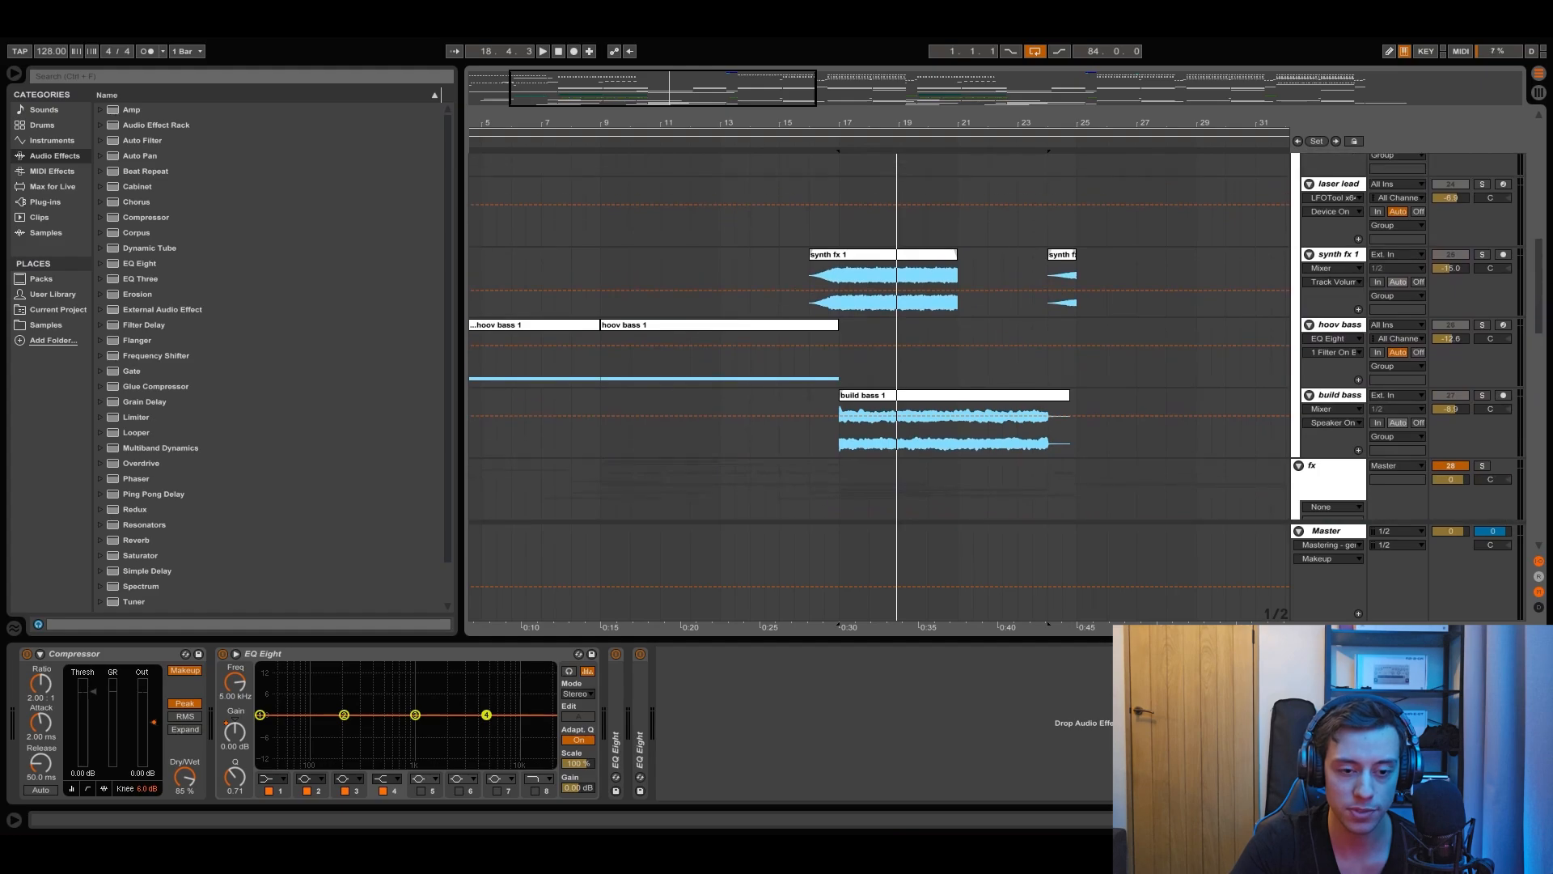
scroll(1543, 324, up, 5)
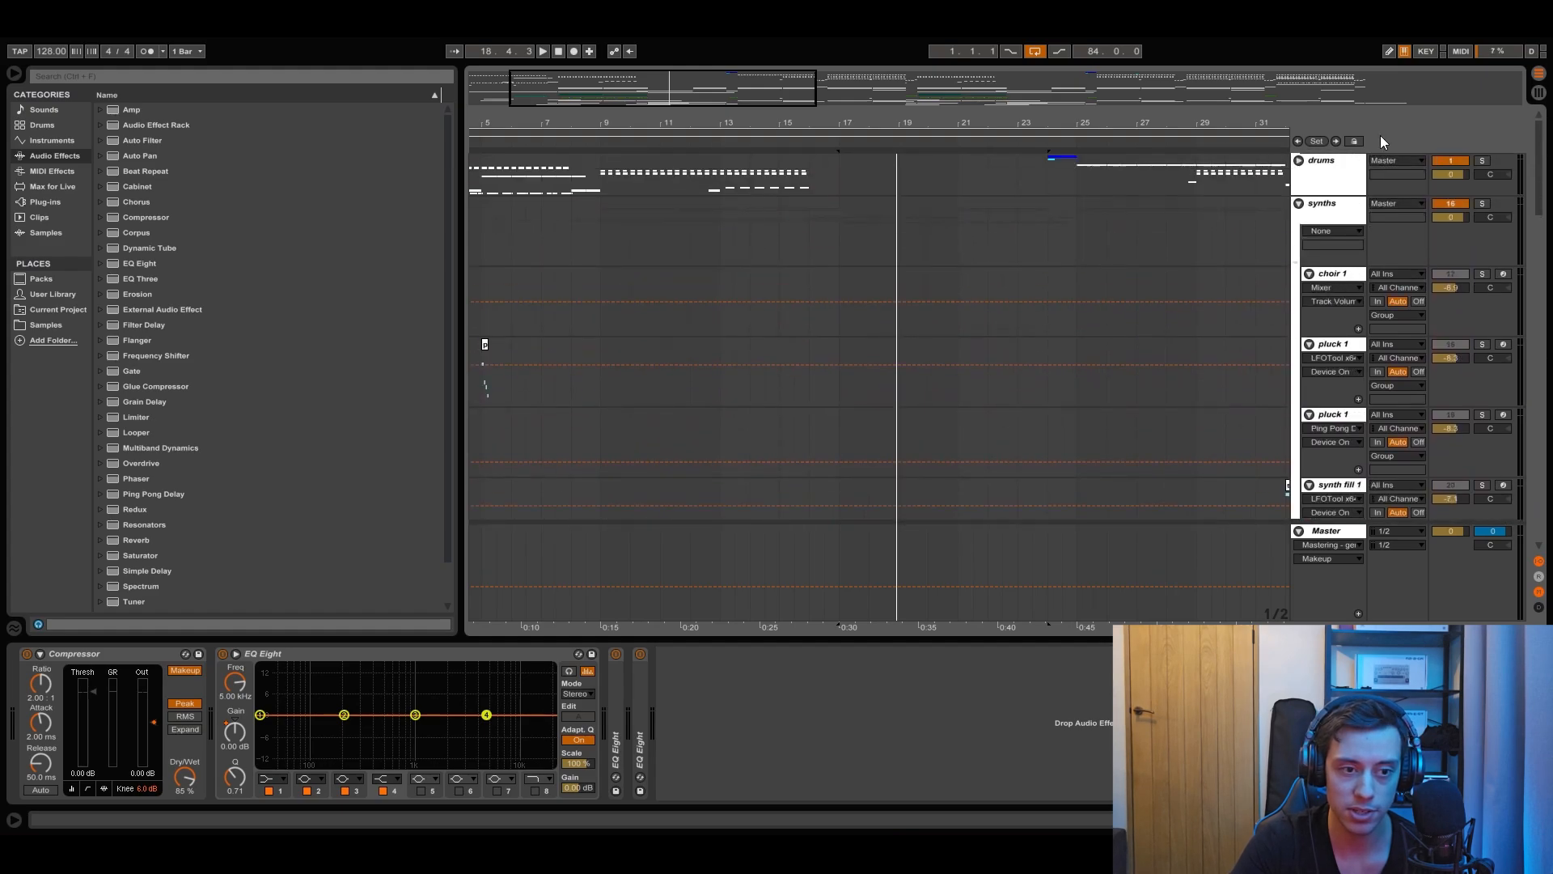
click(1299, 160)
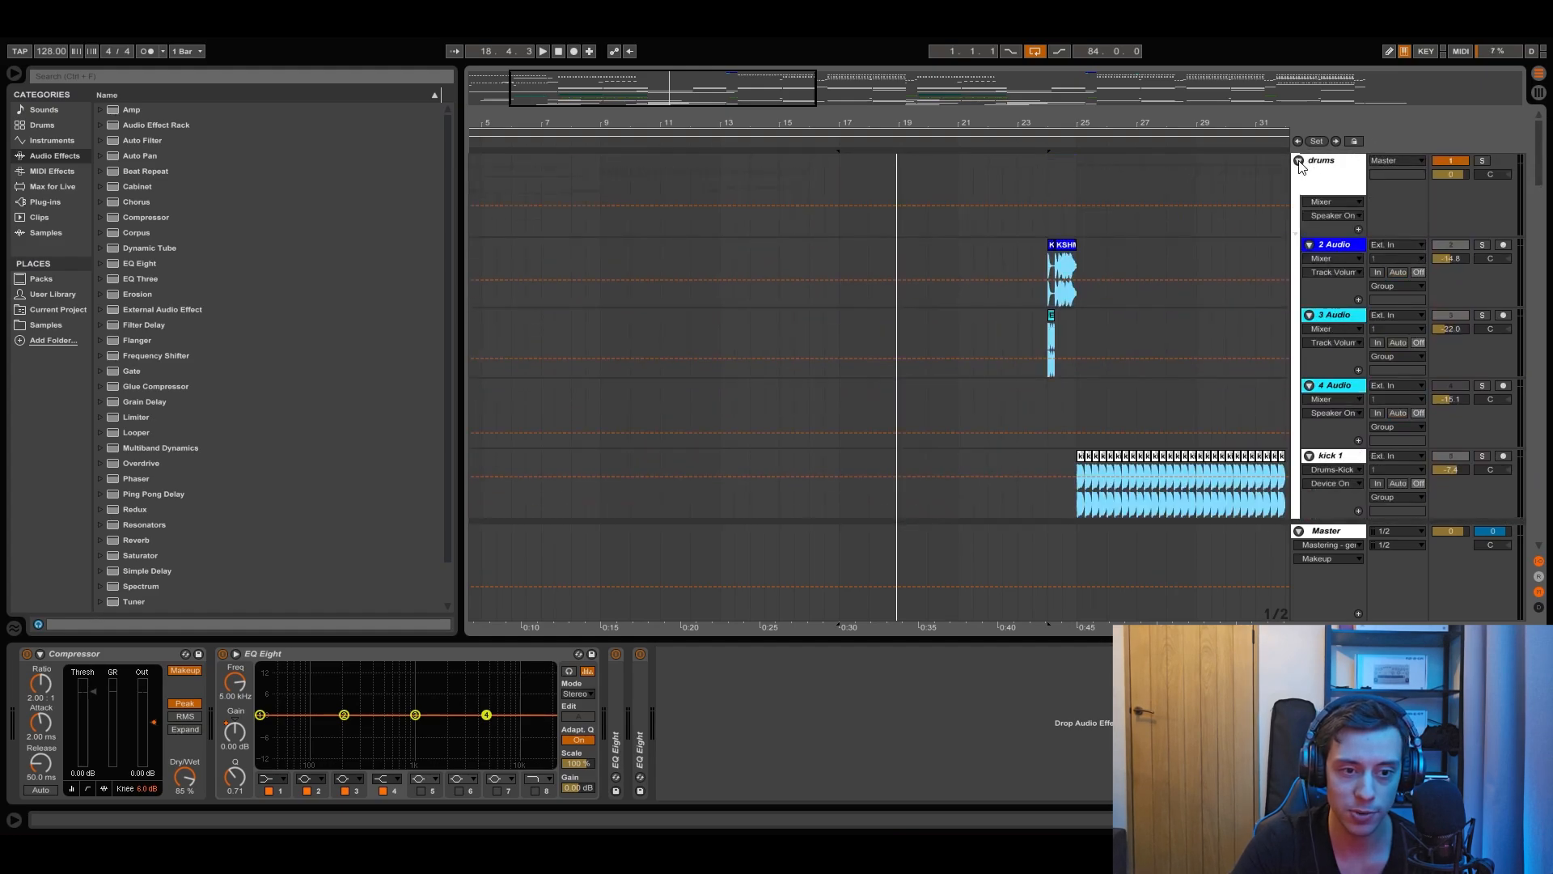
click(1063, 248)
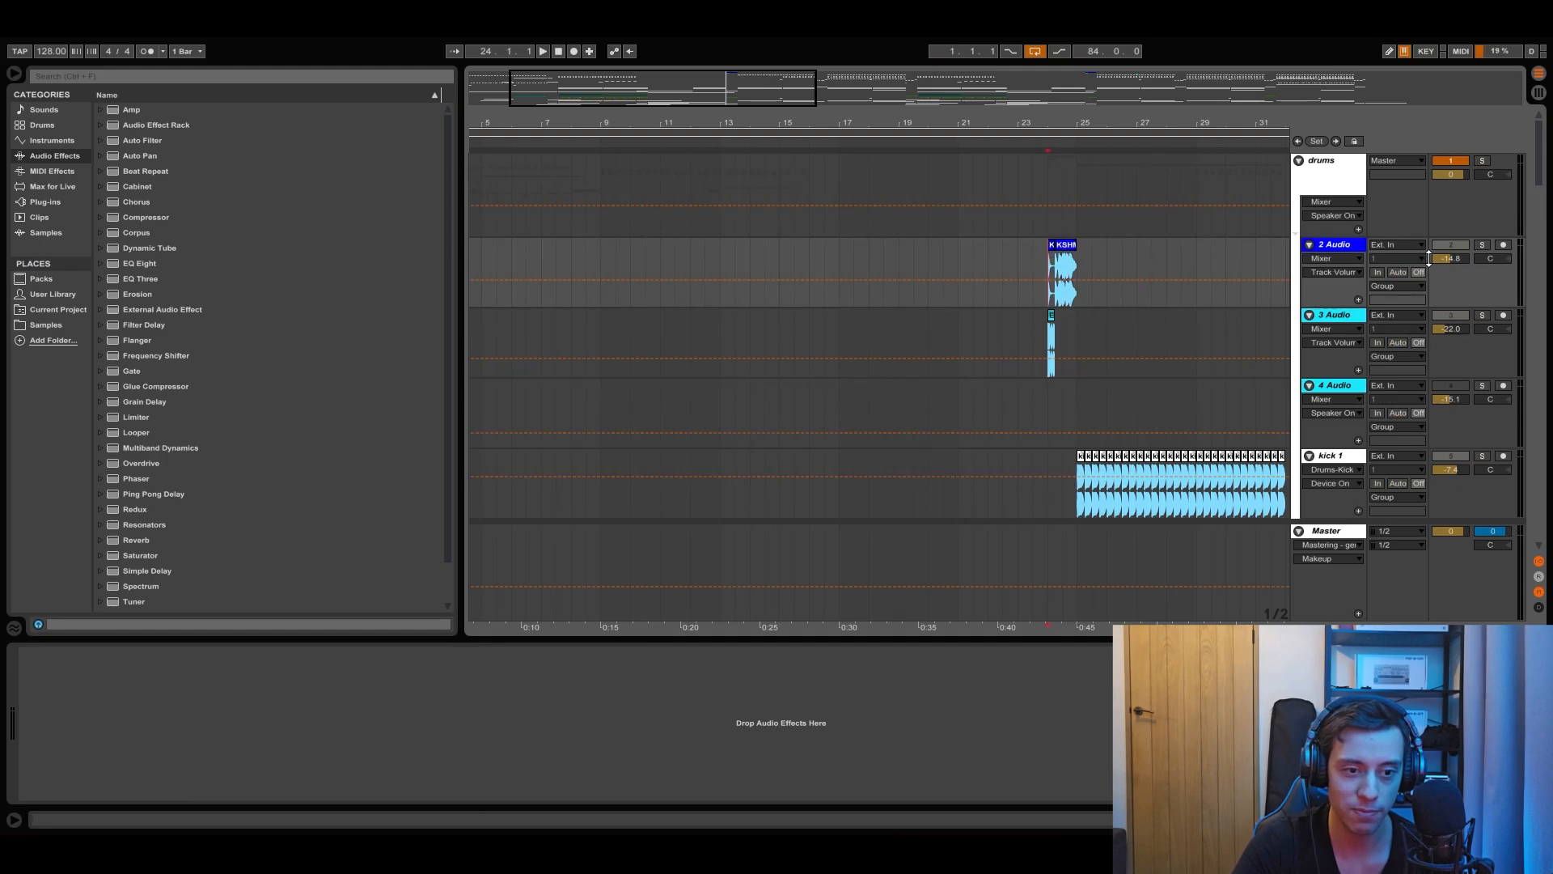
click(1481, 245)
key(space)
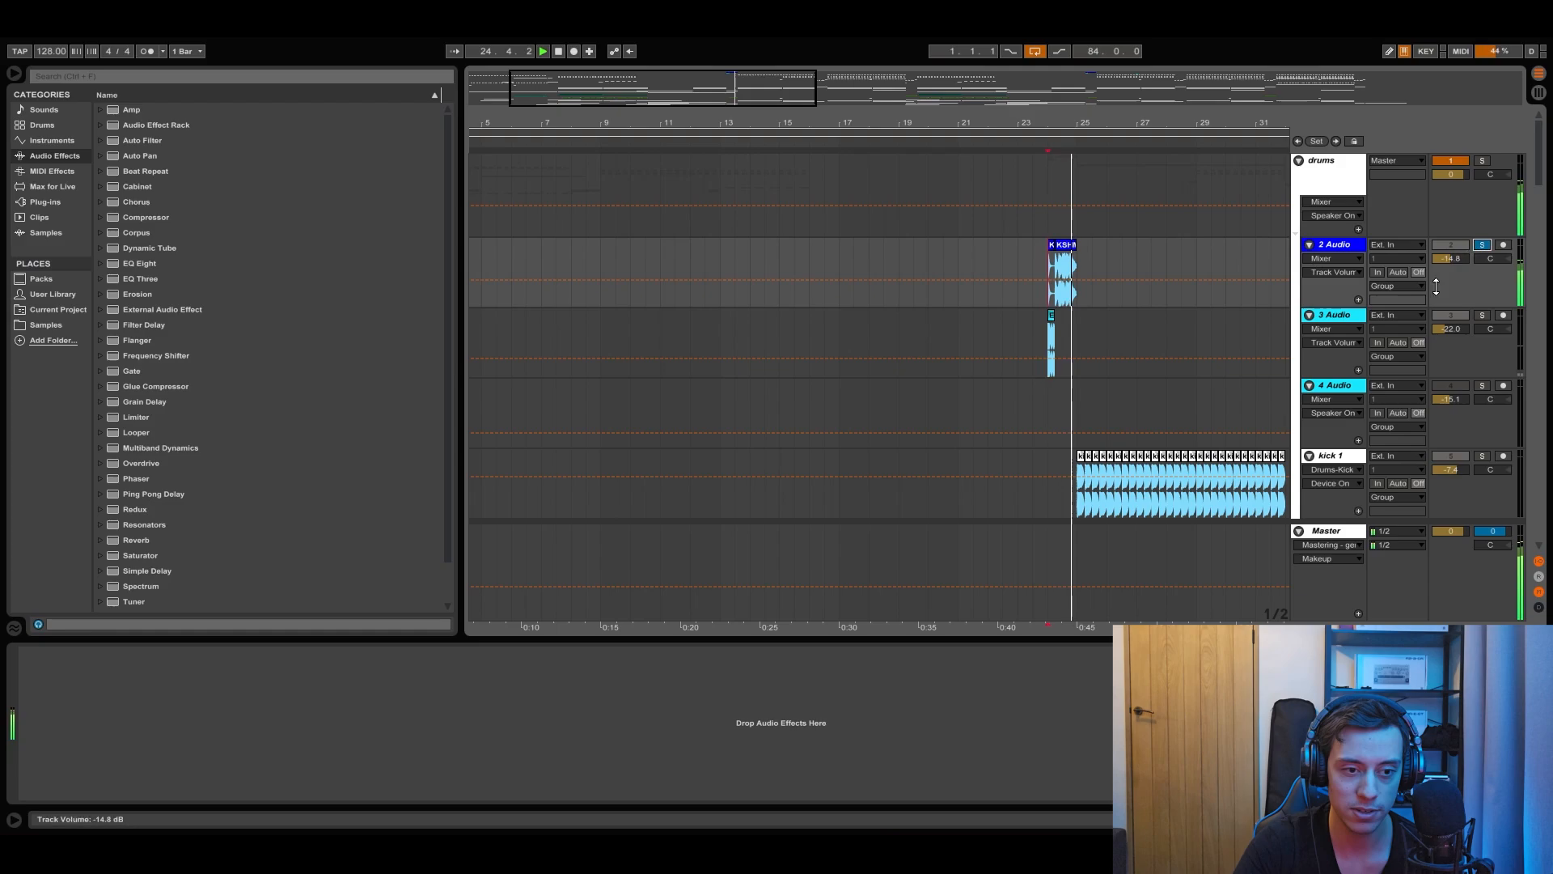
Step: Solo the 3 Audio track and play it from bar 24, first alone and then together with 2 Audio
key(space)
click(1482, 314)
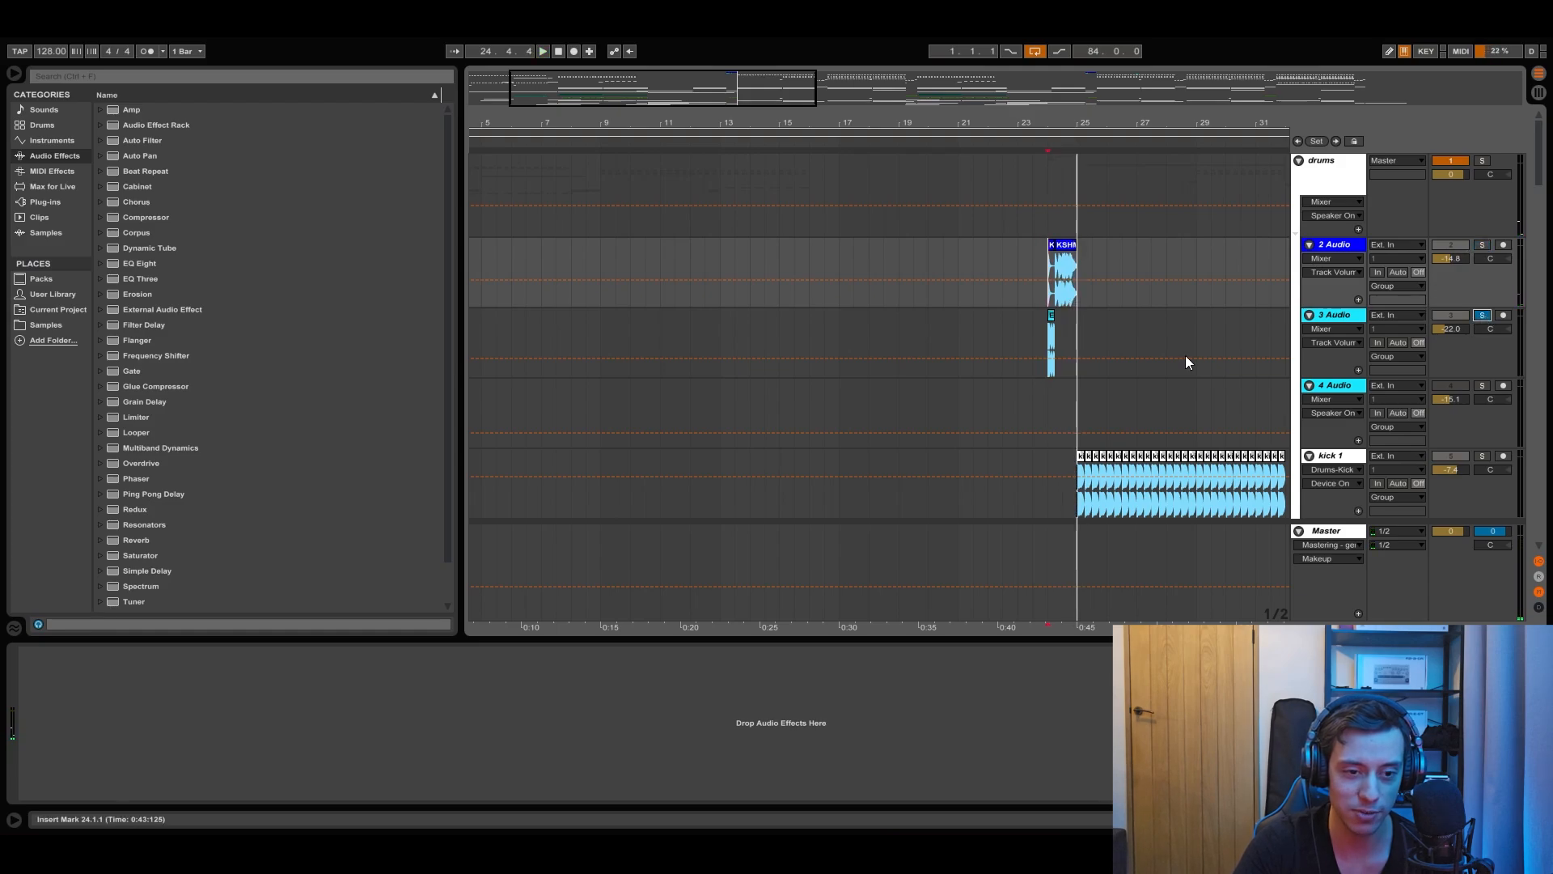
key(space)
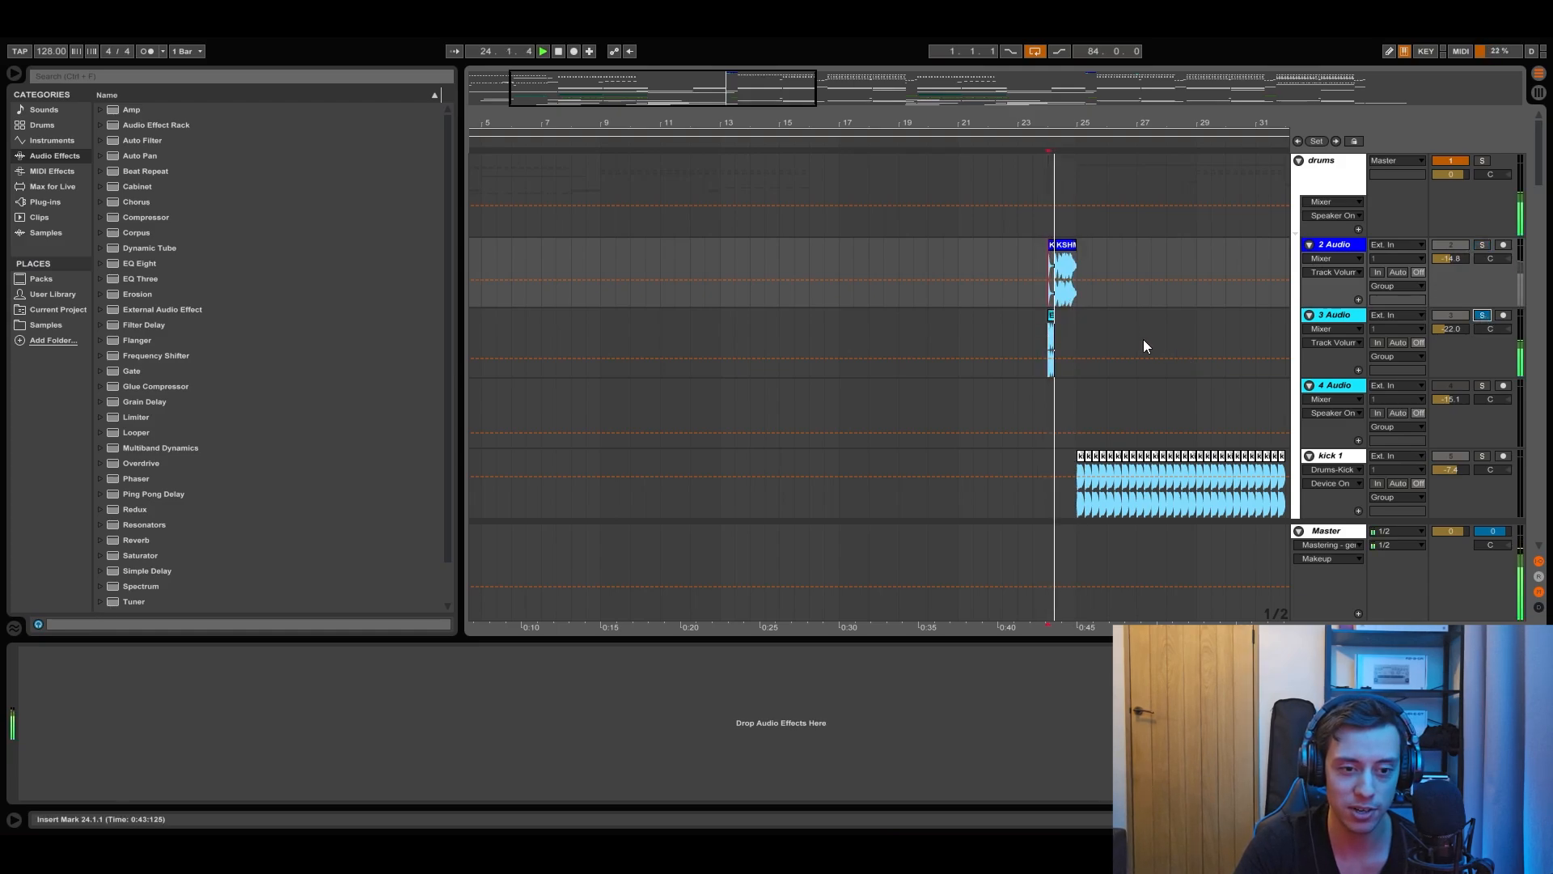
ctrl+click(1482, 245)
key(space)
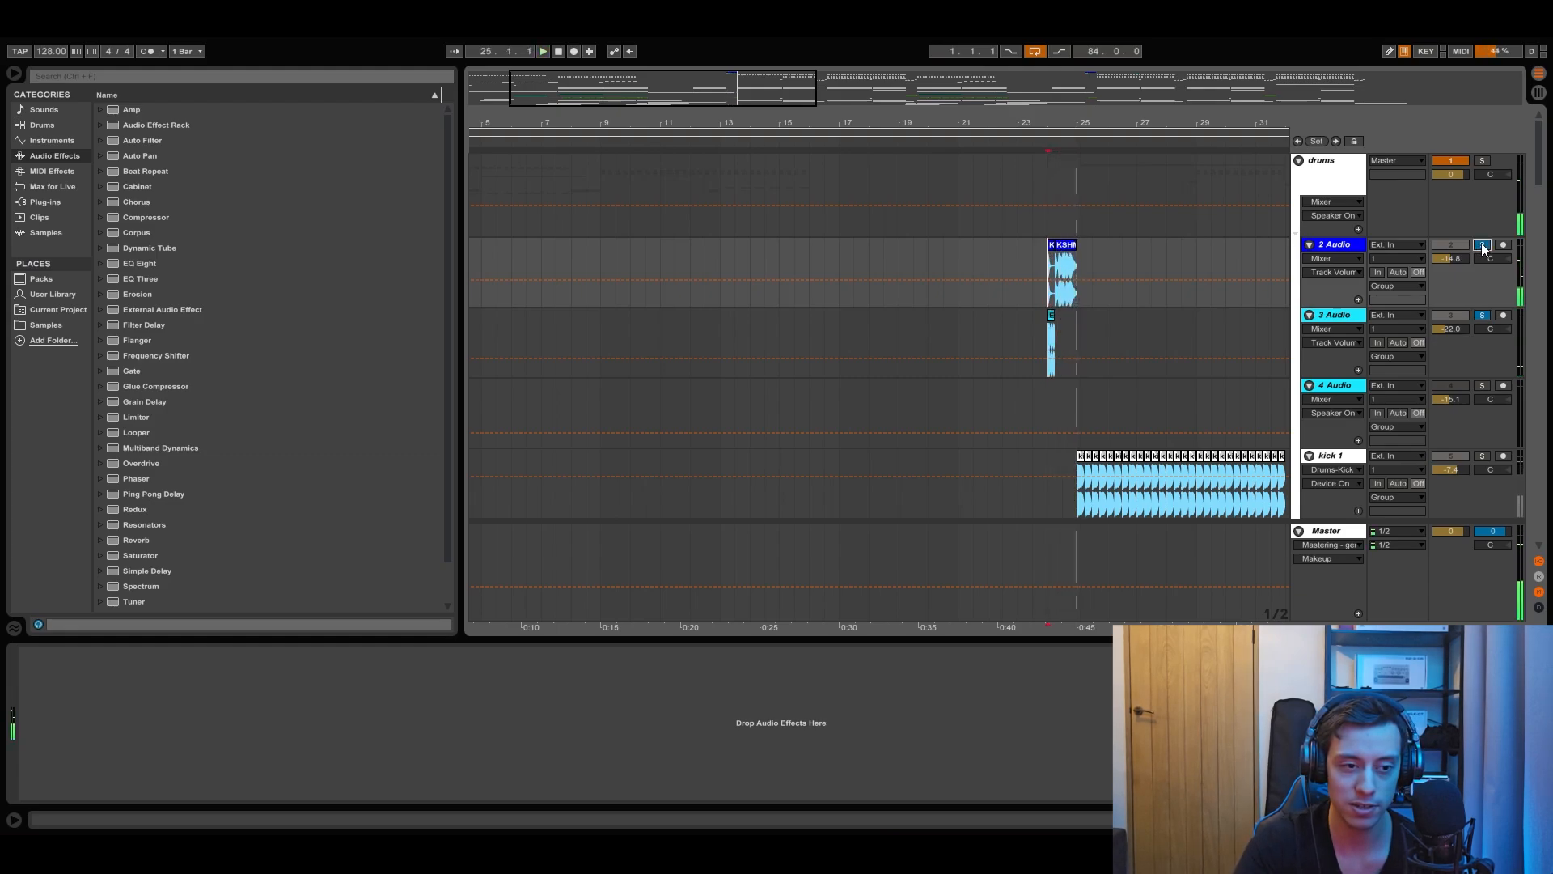
Step: Solo the 33 Audio track in the fx group and play its clip leading into bar 25
drag(1541, 193, 1552, 479)
click(1066, 293)
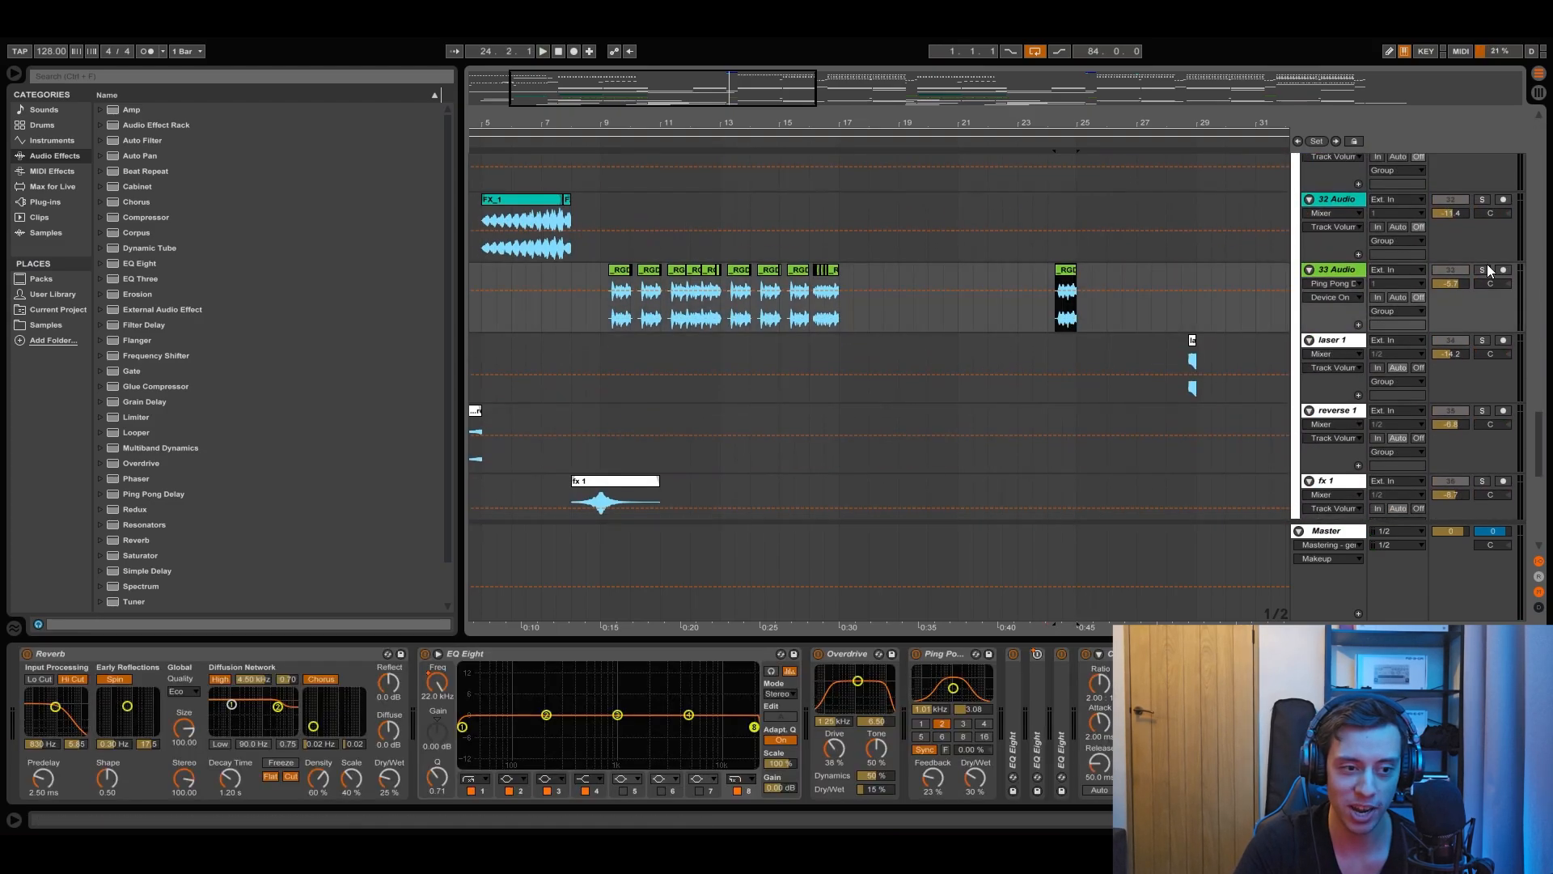
click(1481, 268)
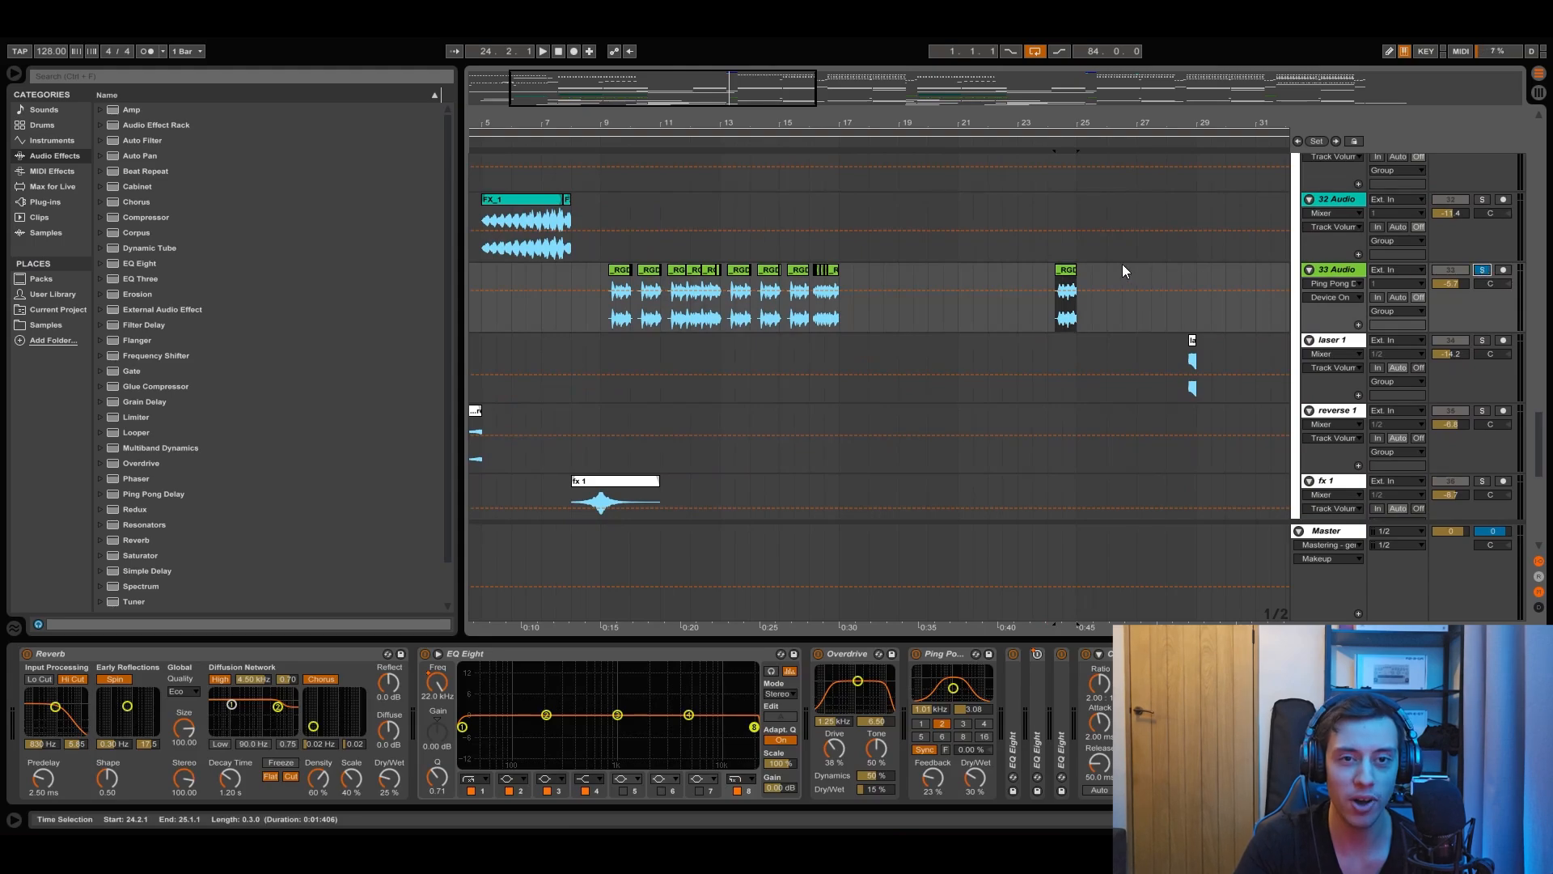
key(space)
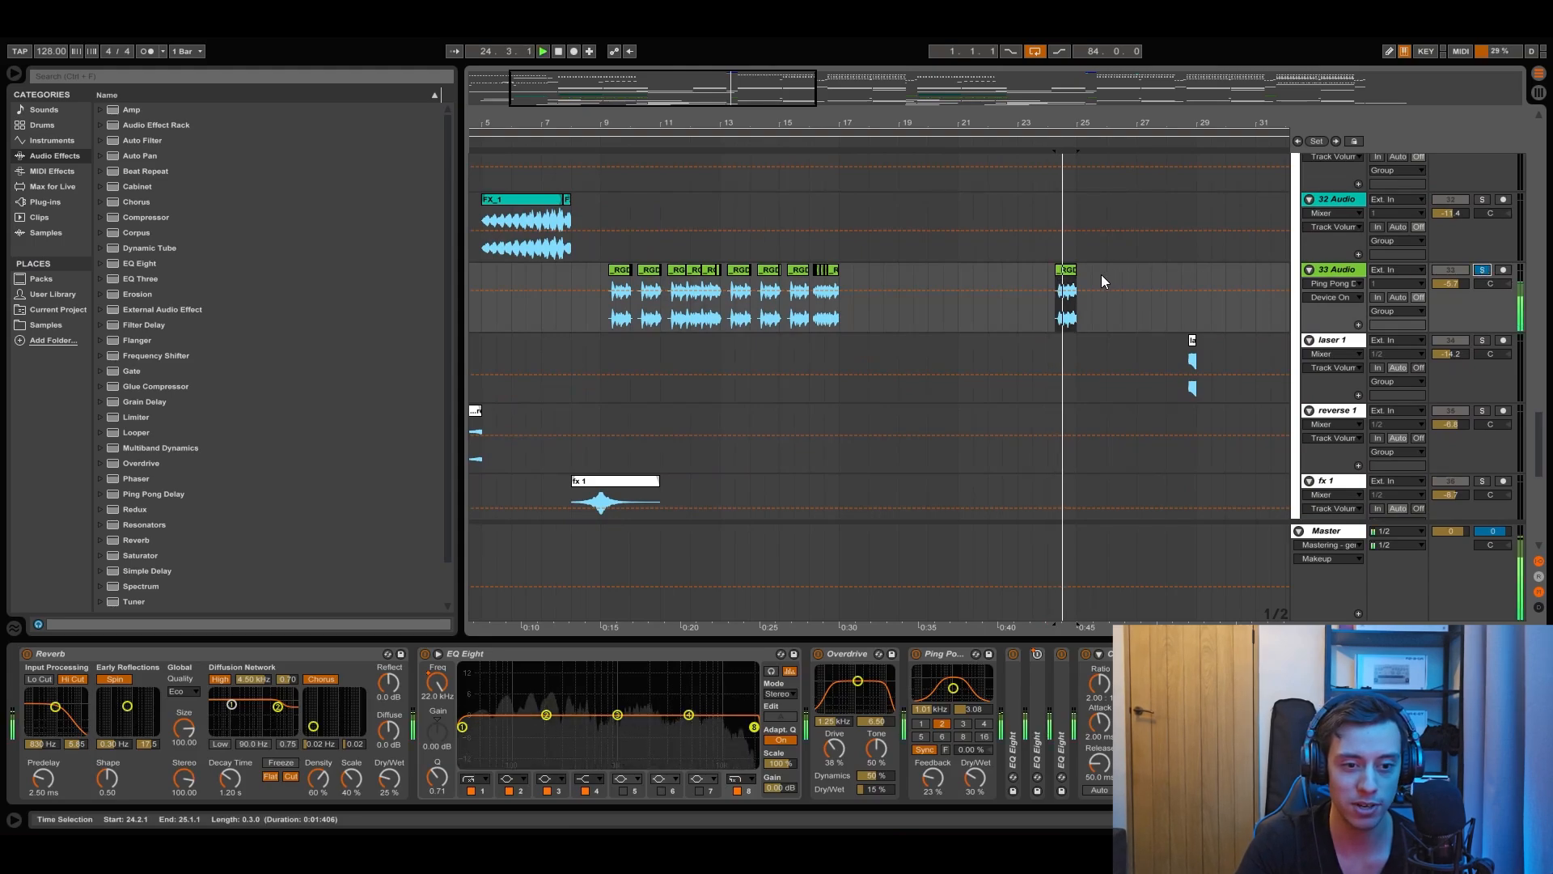
key(space)
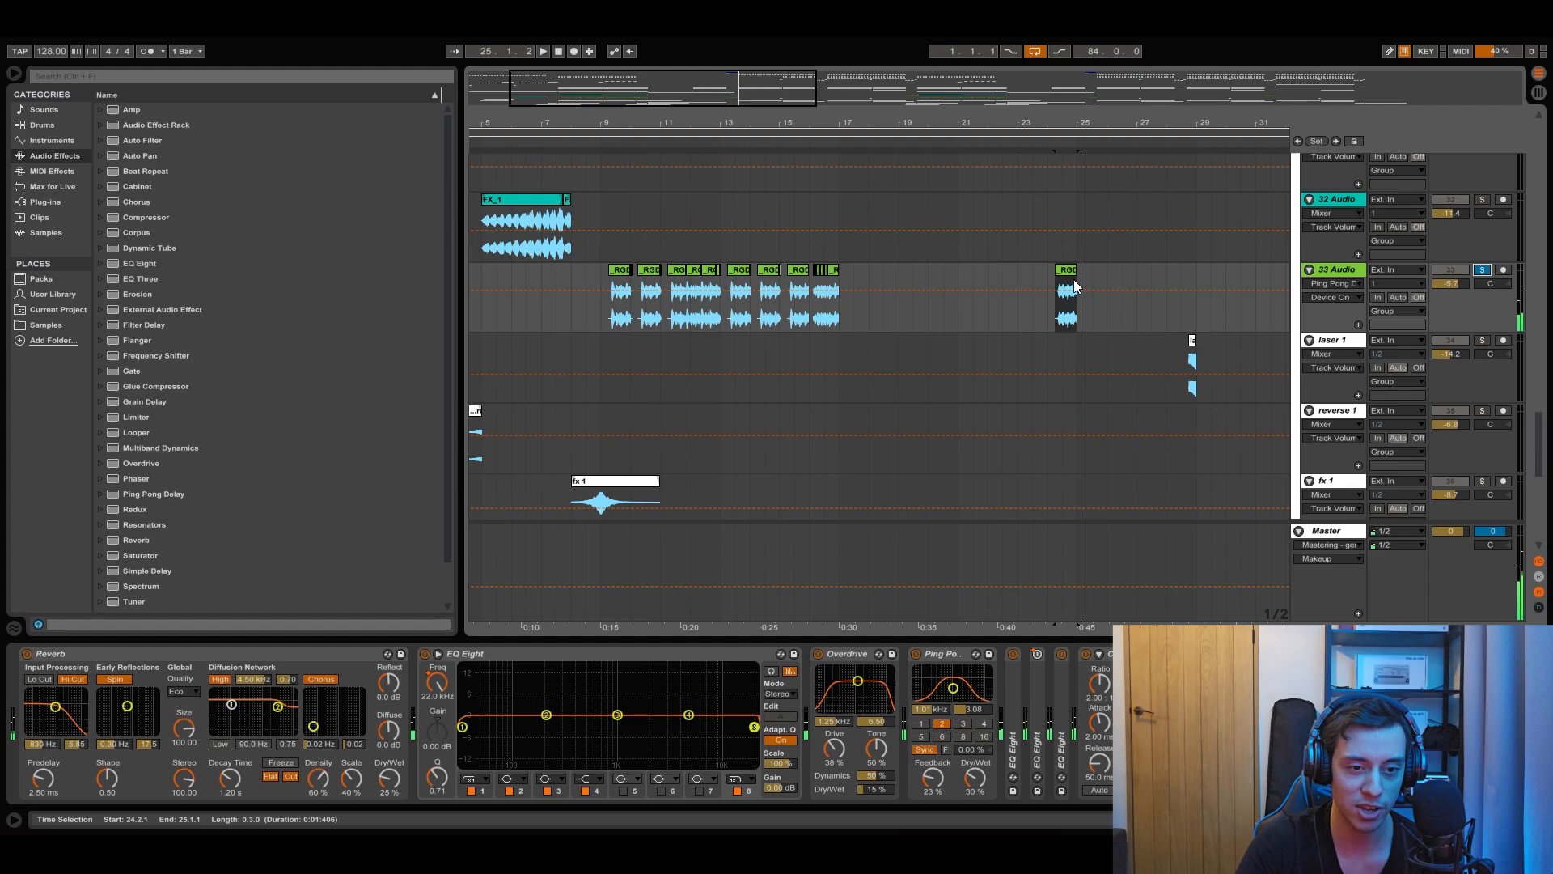
Step: Play the first 33 Audio clip after bar 9 and replay the one before bar 25 to compare them
click(619, 271)
key(space)
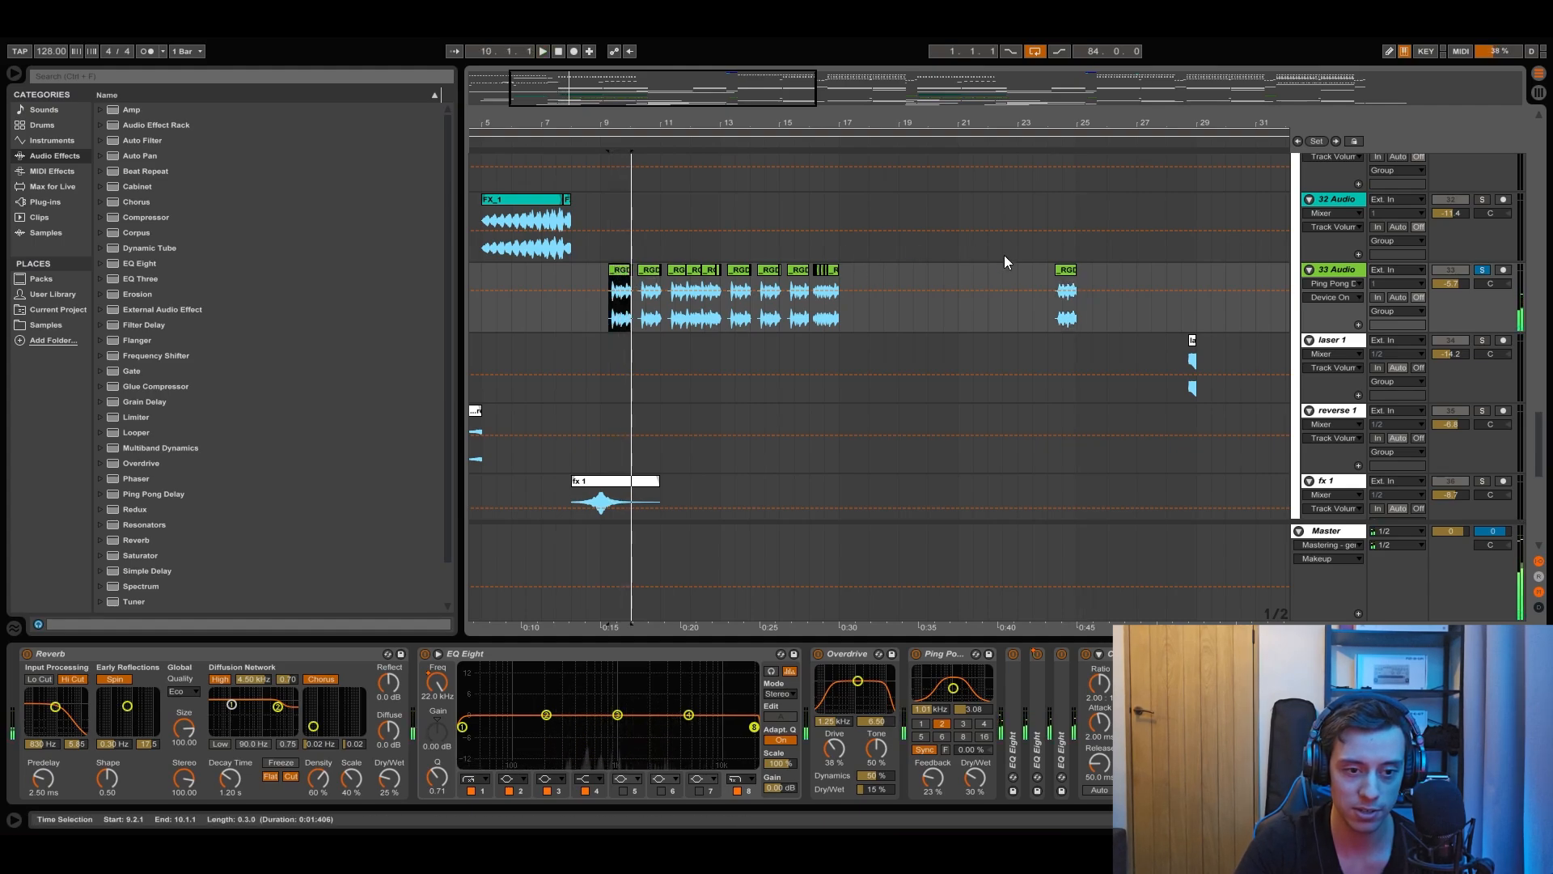
click(1064, 278)
key(space)
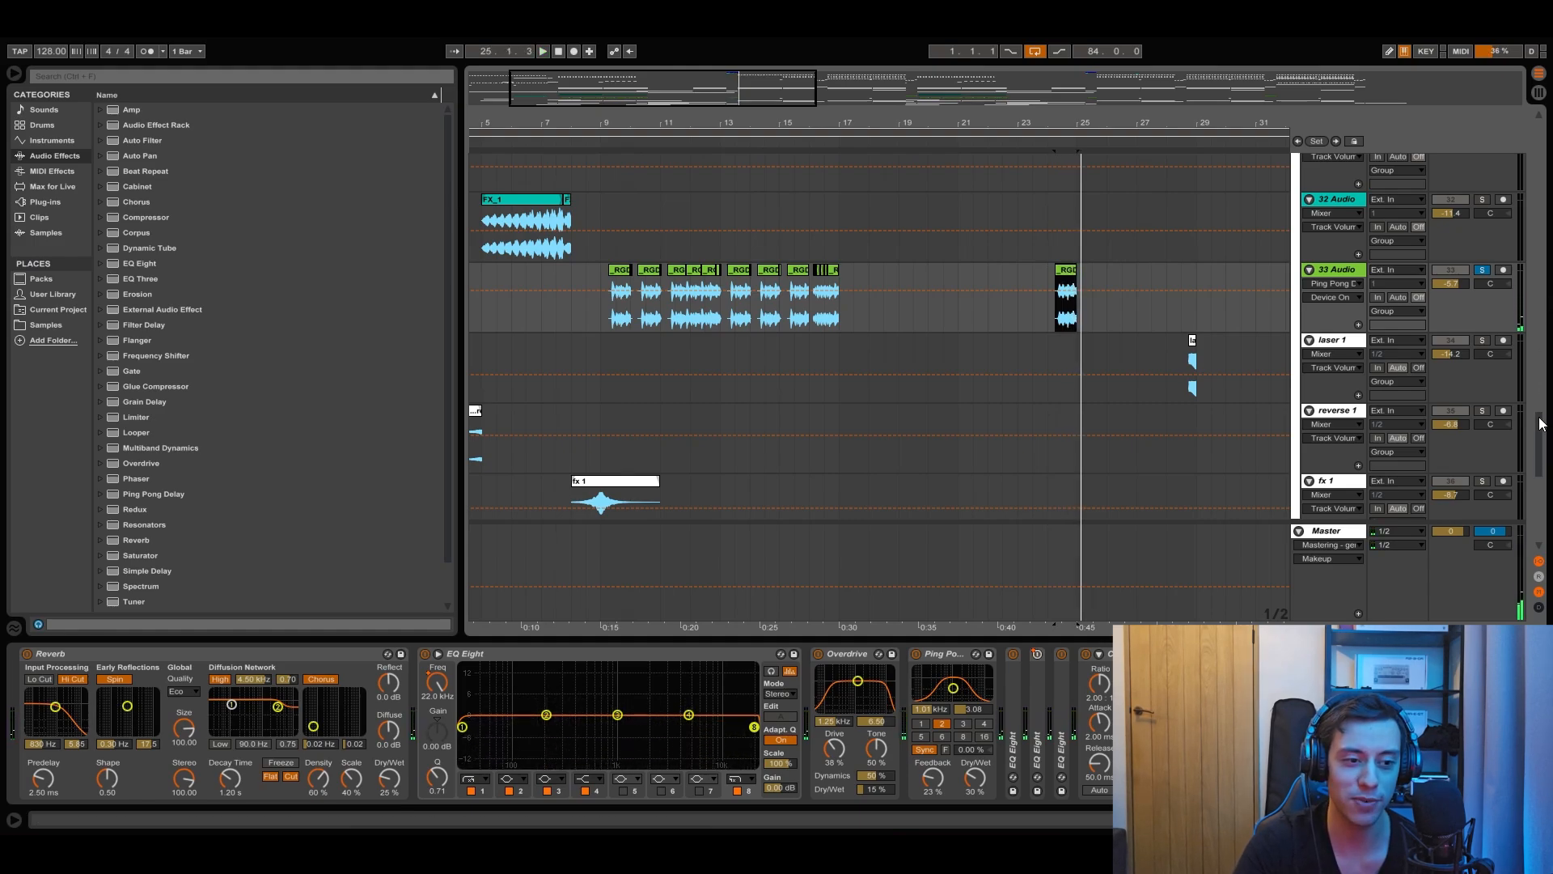
Step: Collapse the drums, synths and fx groups and display the whole arrangement
drag(1541, 432, 1546, 143)
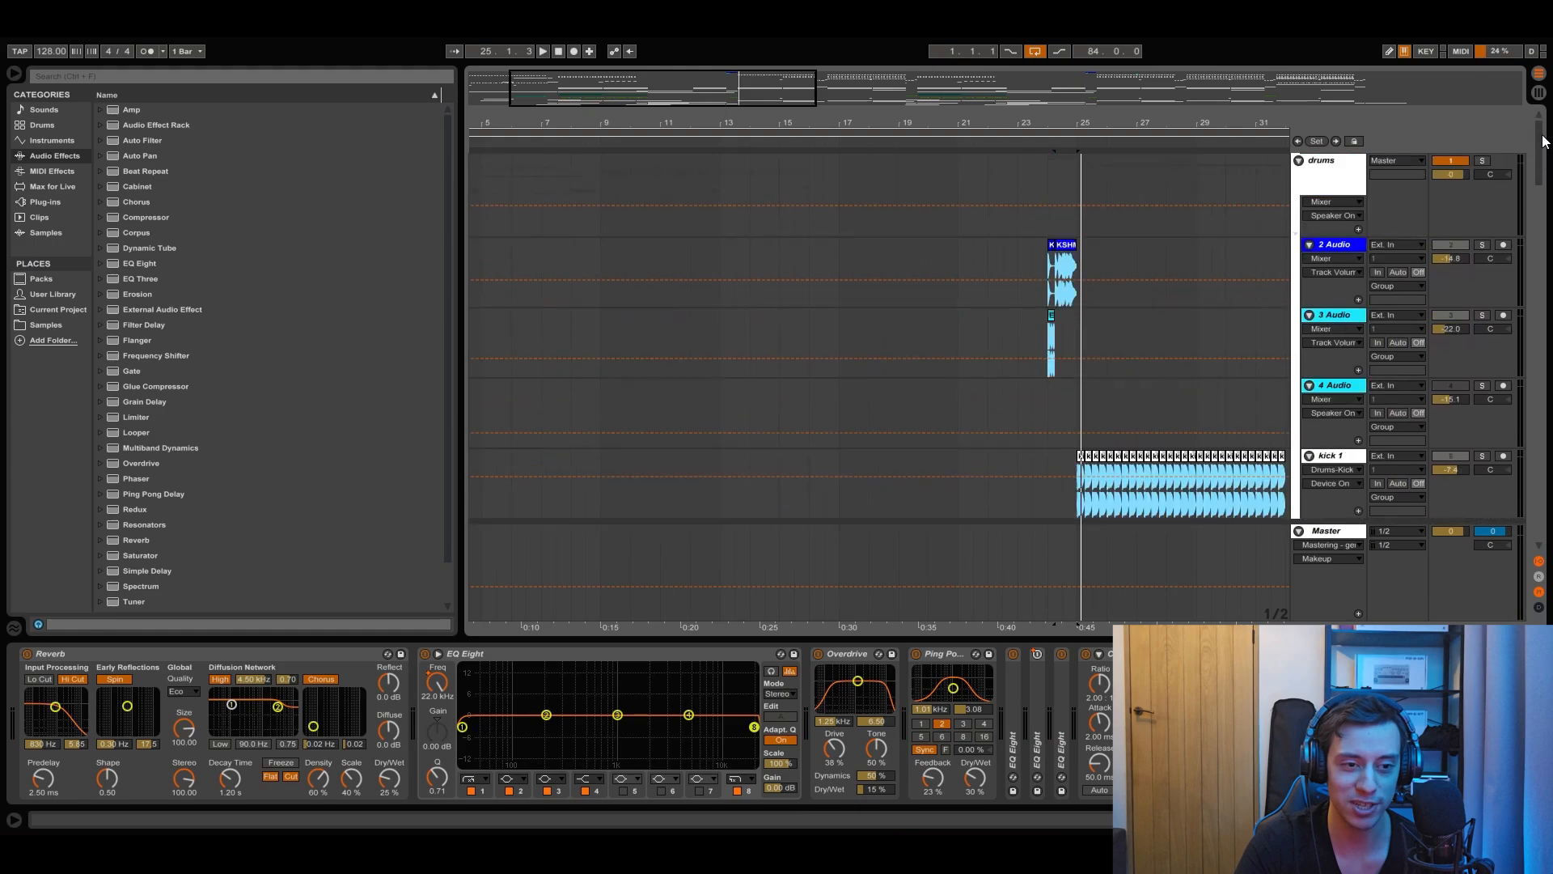
click(1298, 160)
click(1299, 203)
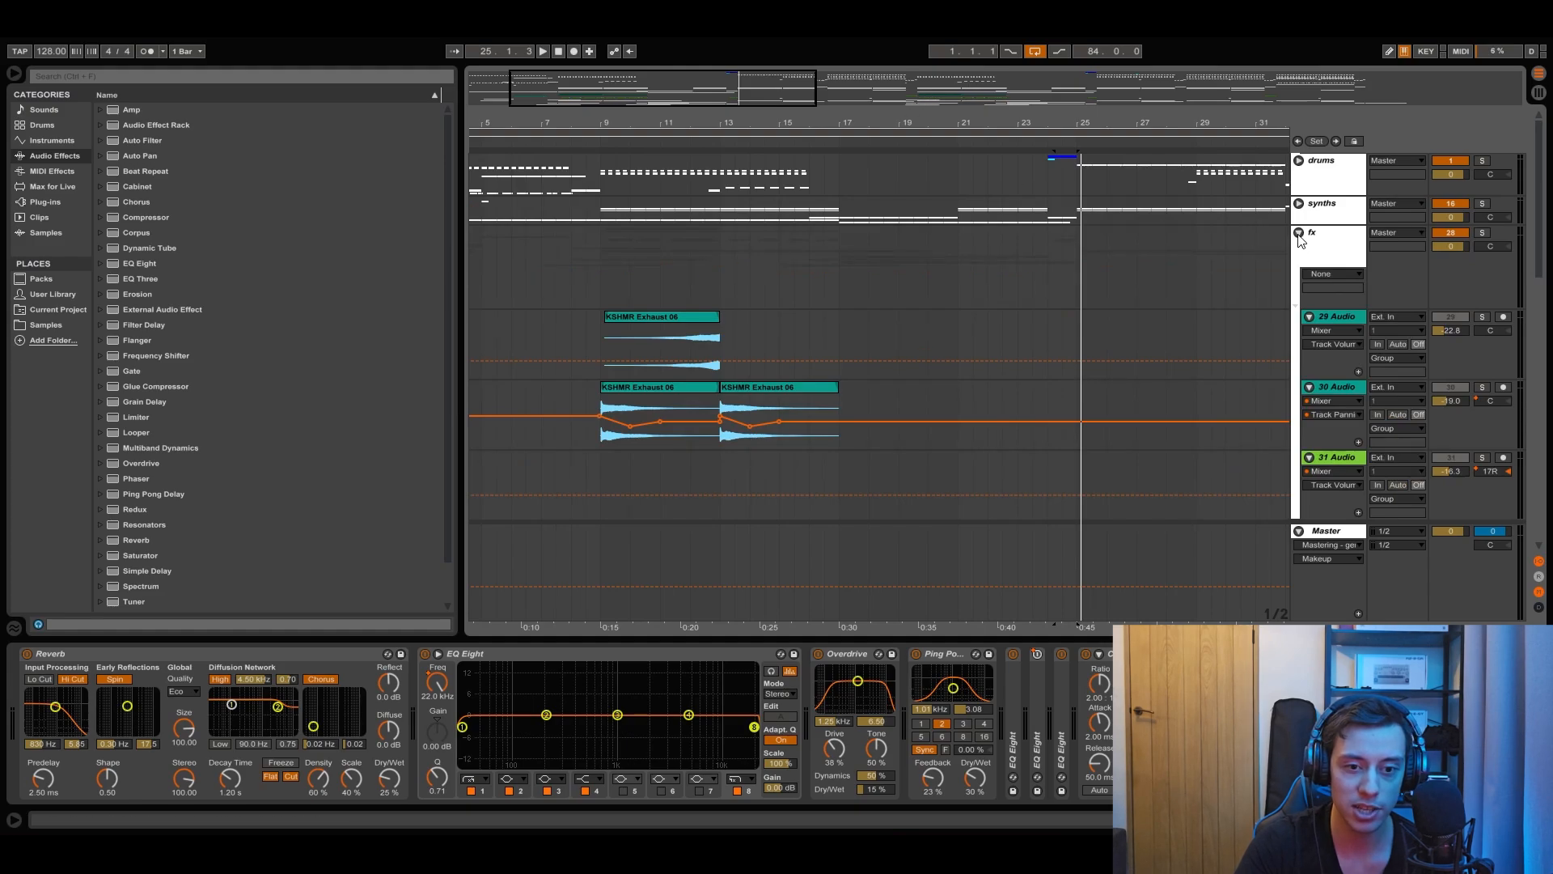
click(1299, 234)
drag(832, 119, 706, 73)
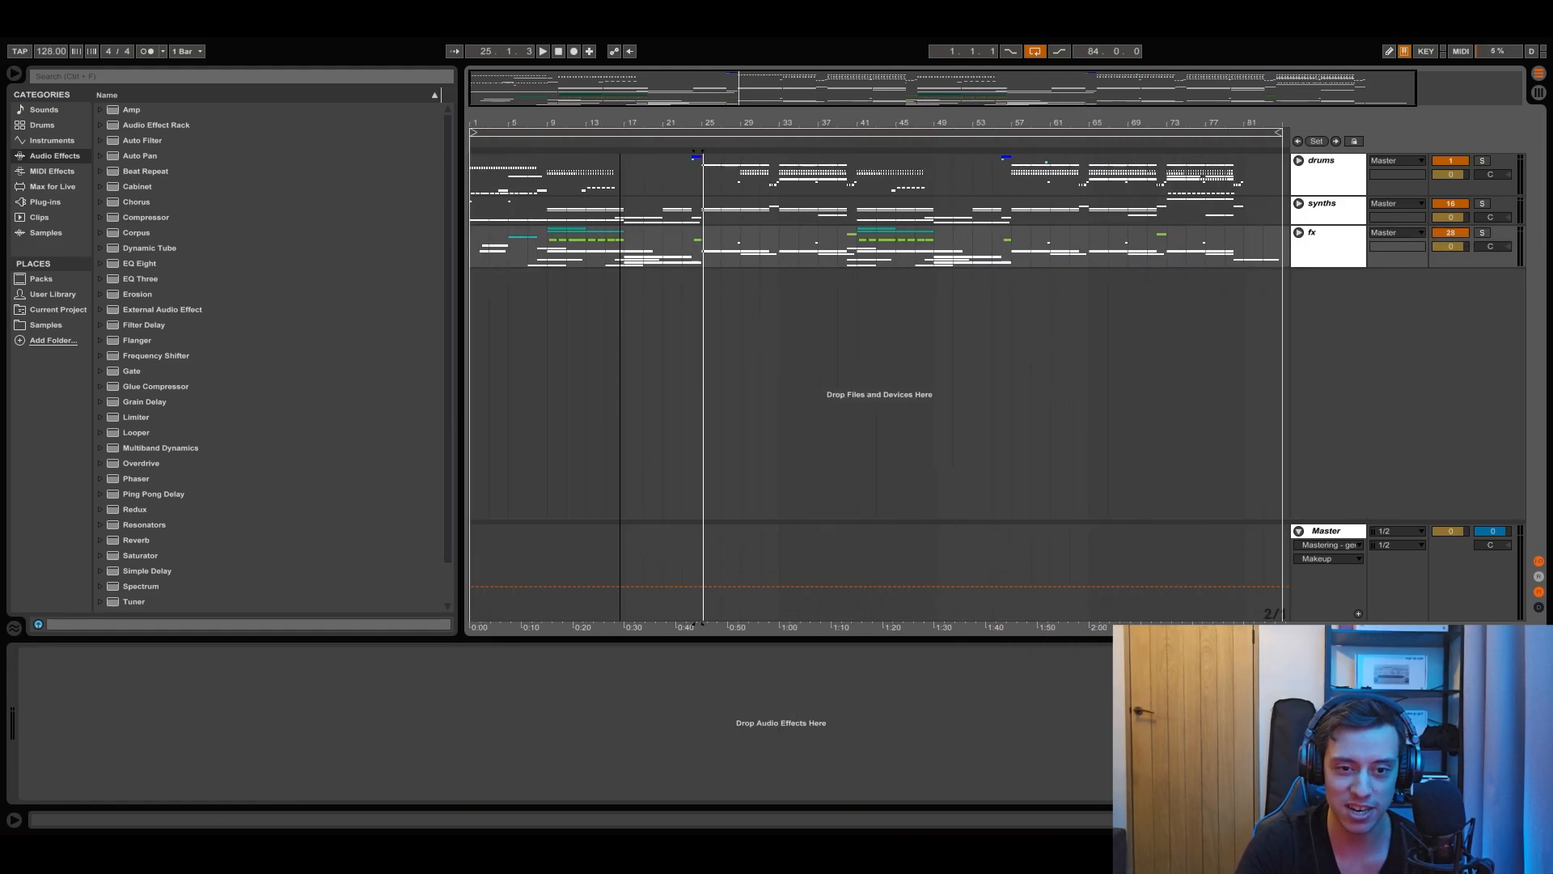
click(700, 271)
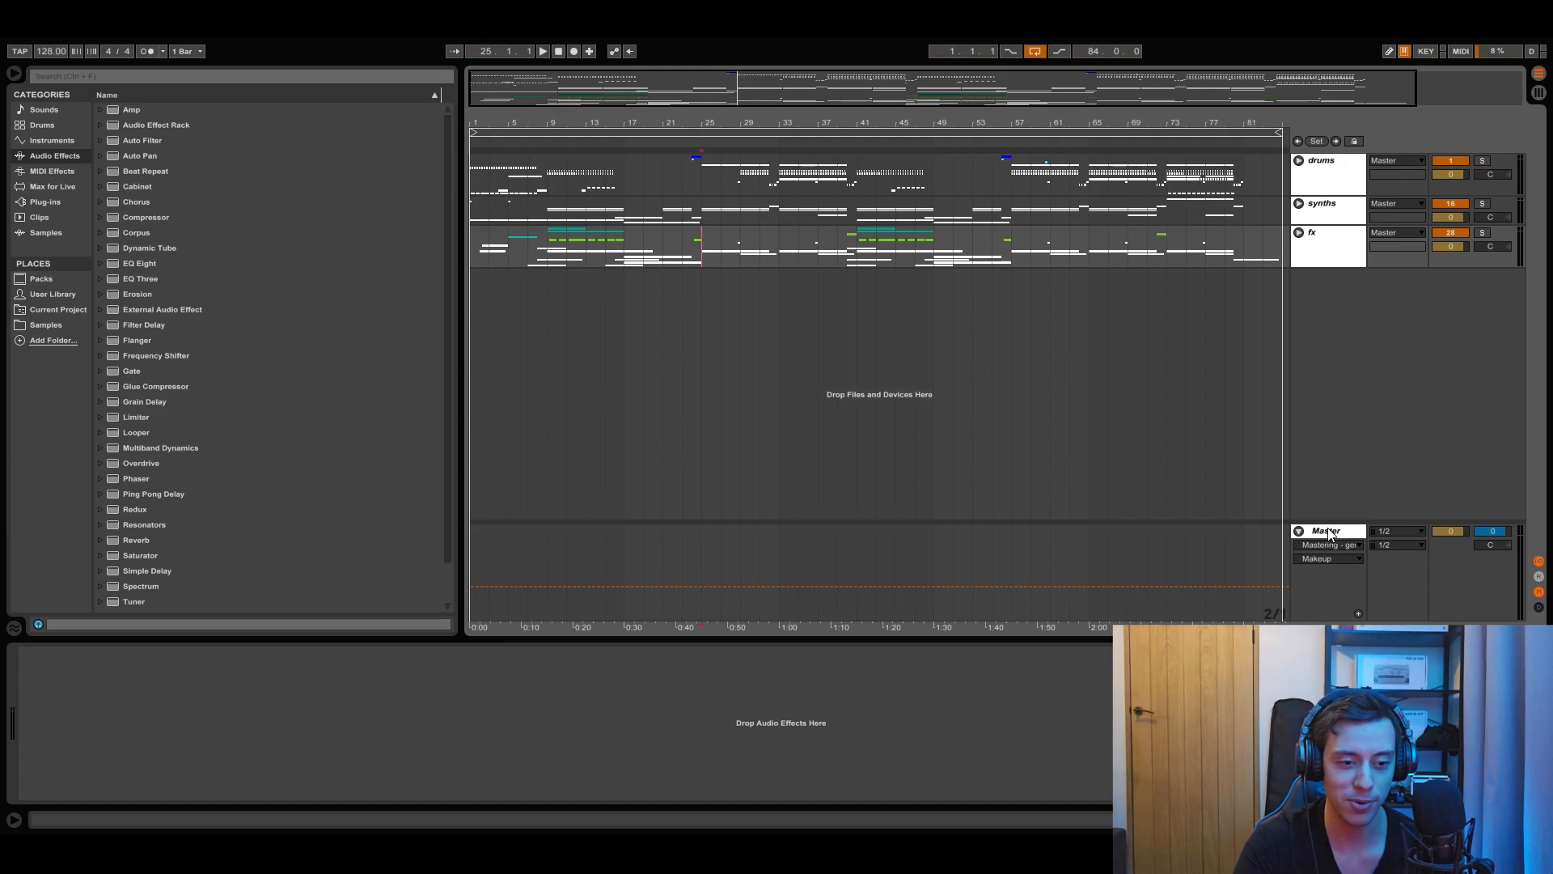
click(1267, 436)
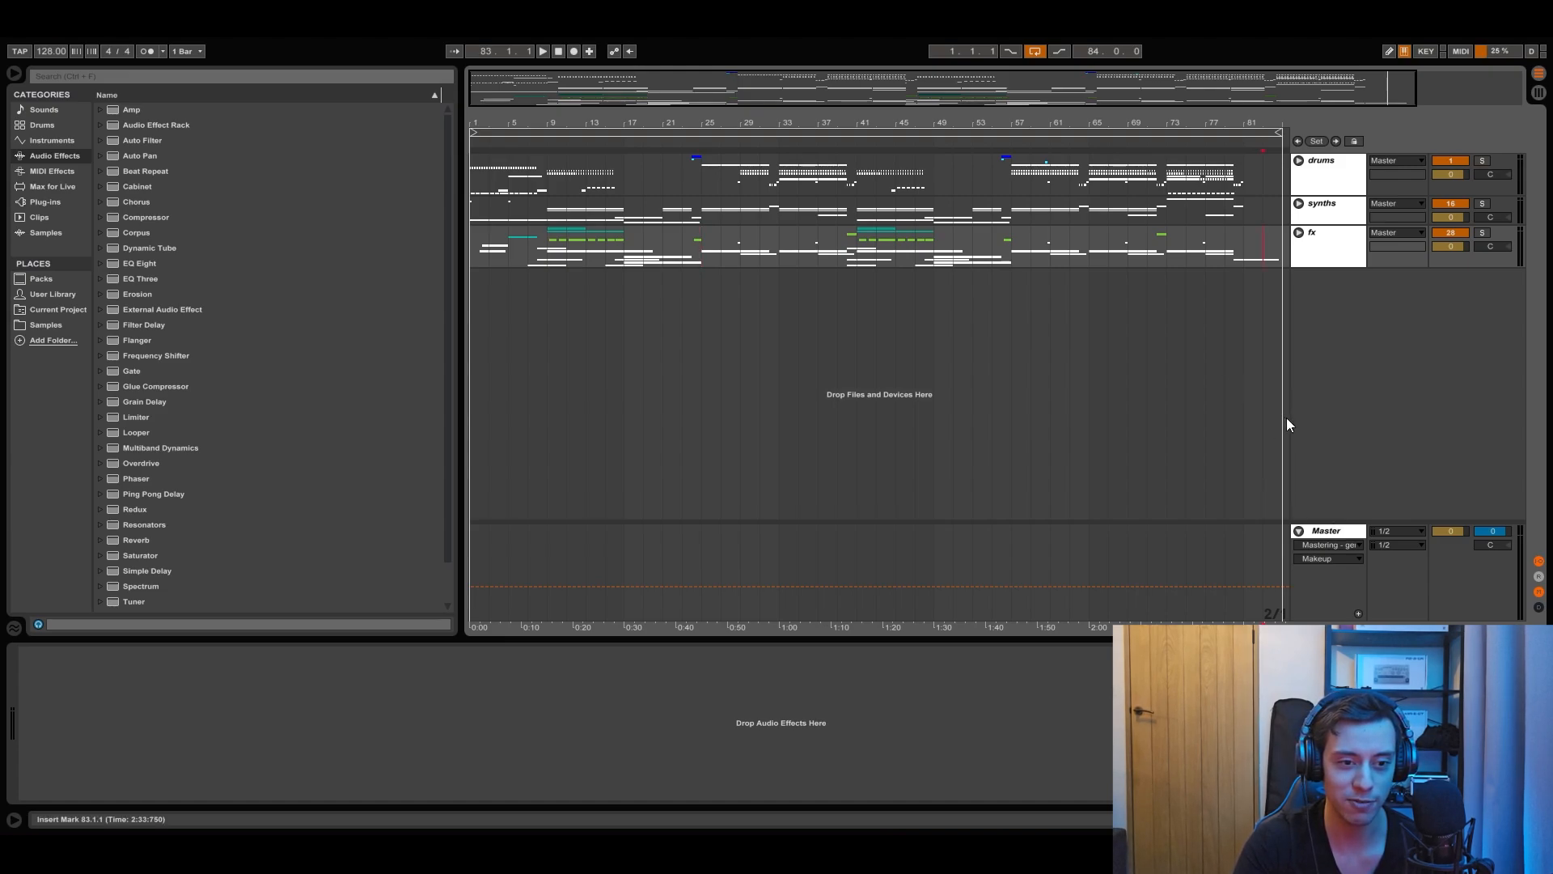
Step: Show the Master track's Compressor Output Gain automation, and examine its Utility stereo width automation around bar 25
click(1331, 530)
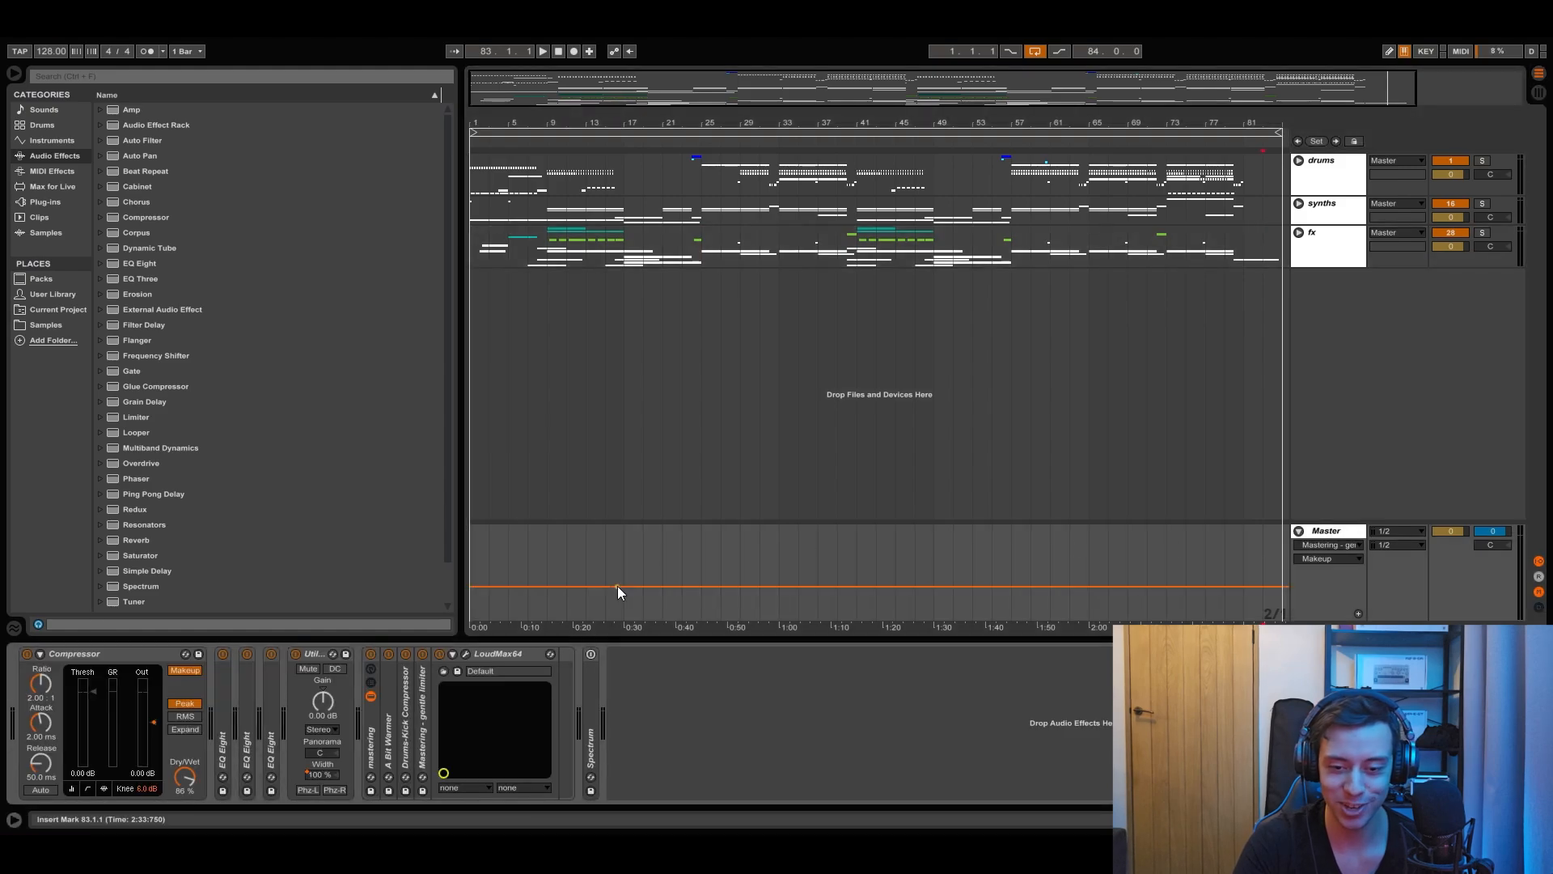
click(152, 724)
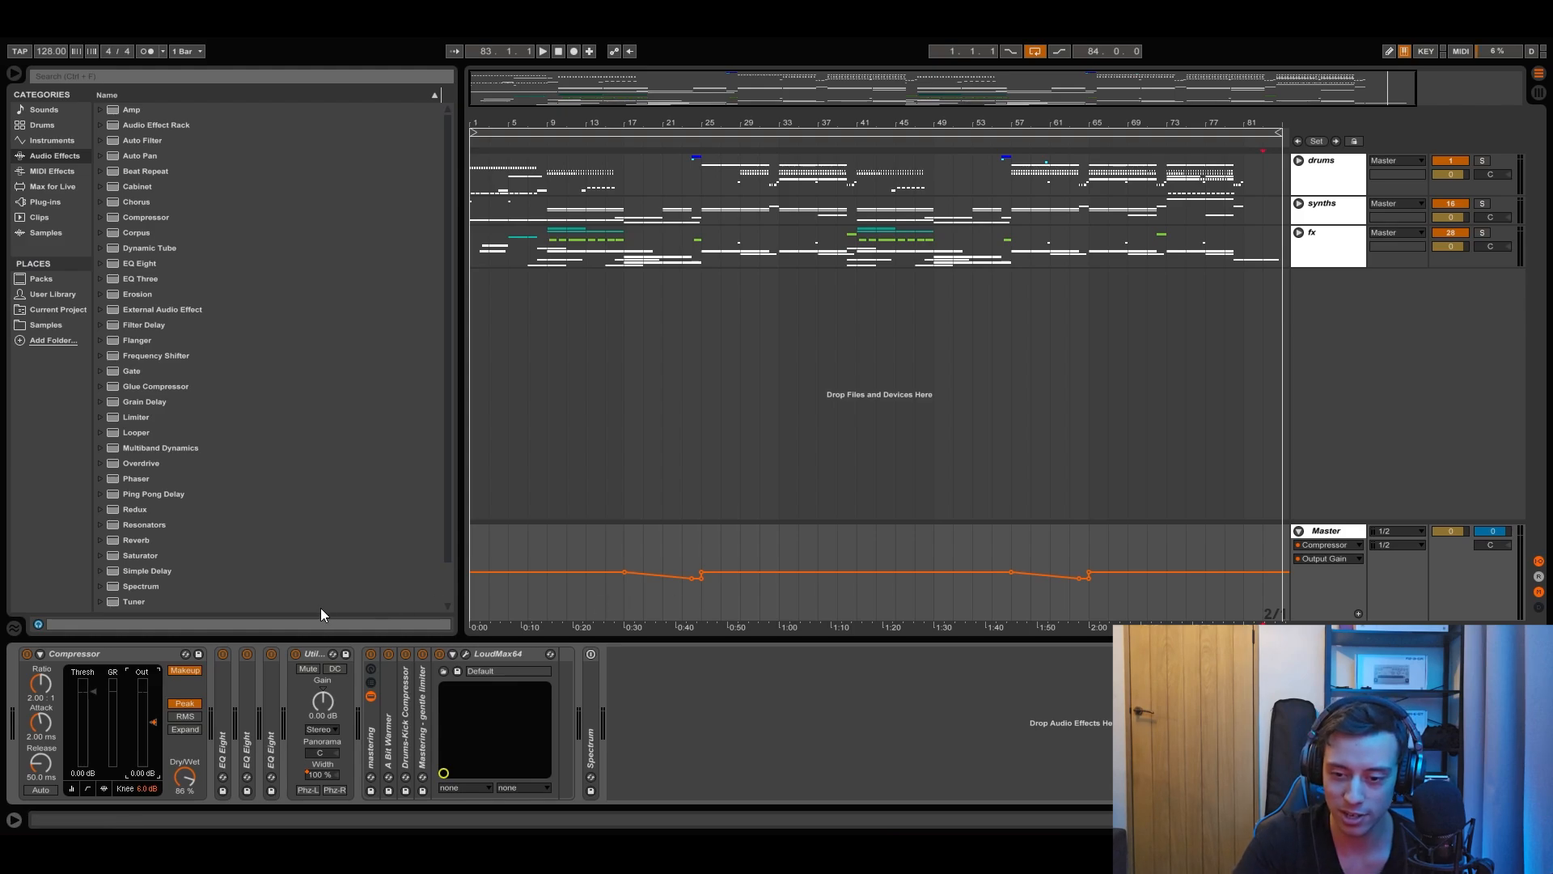
click(318, 773)
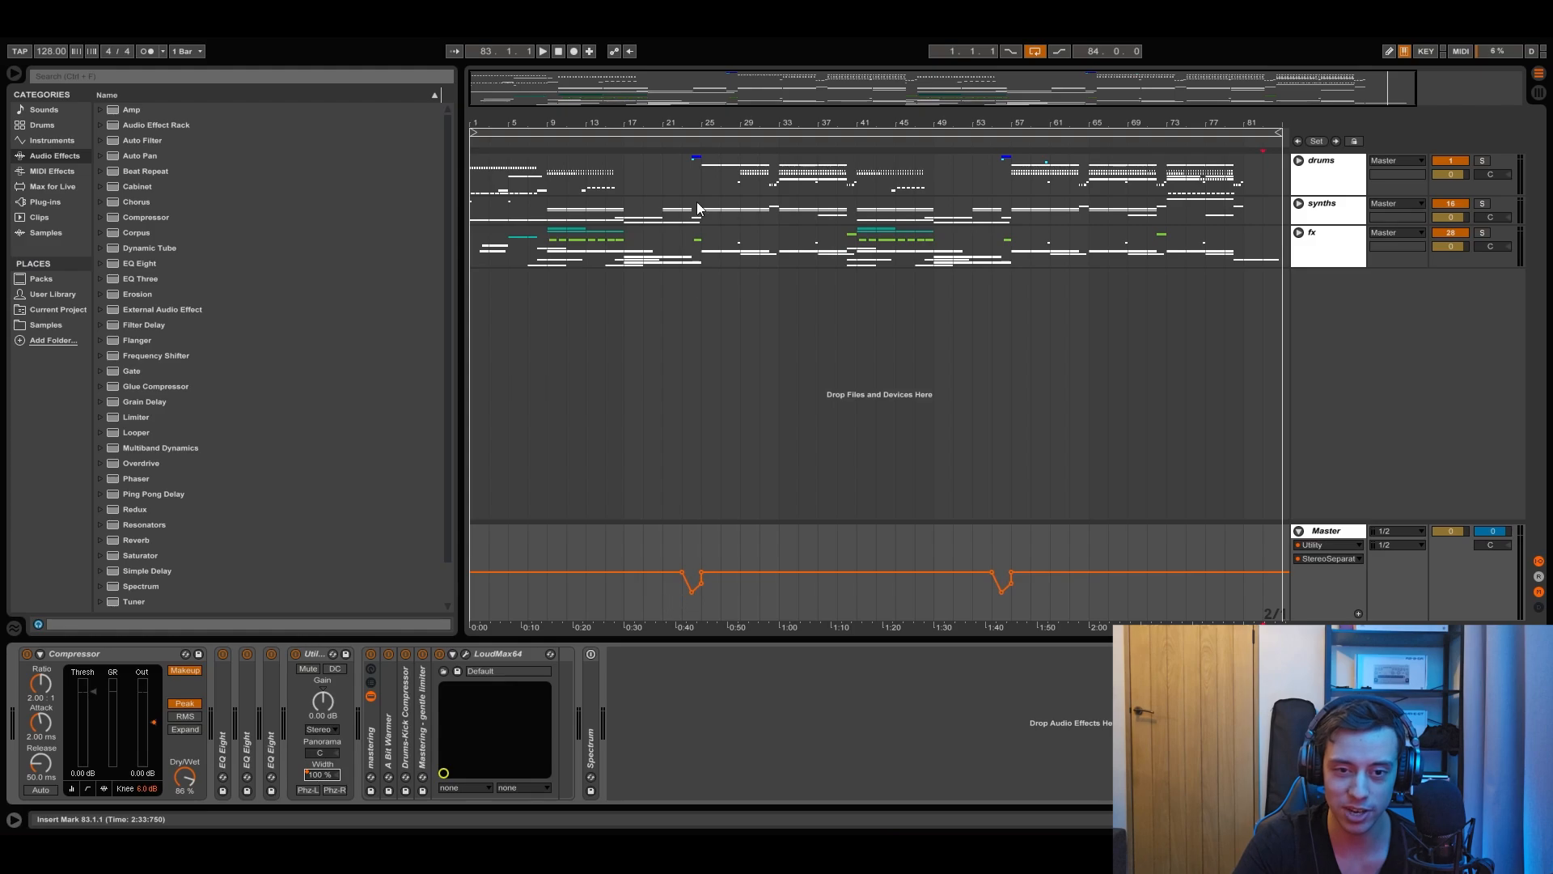
drag(697, 122, 731, 121)
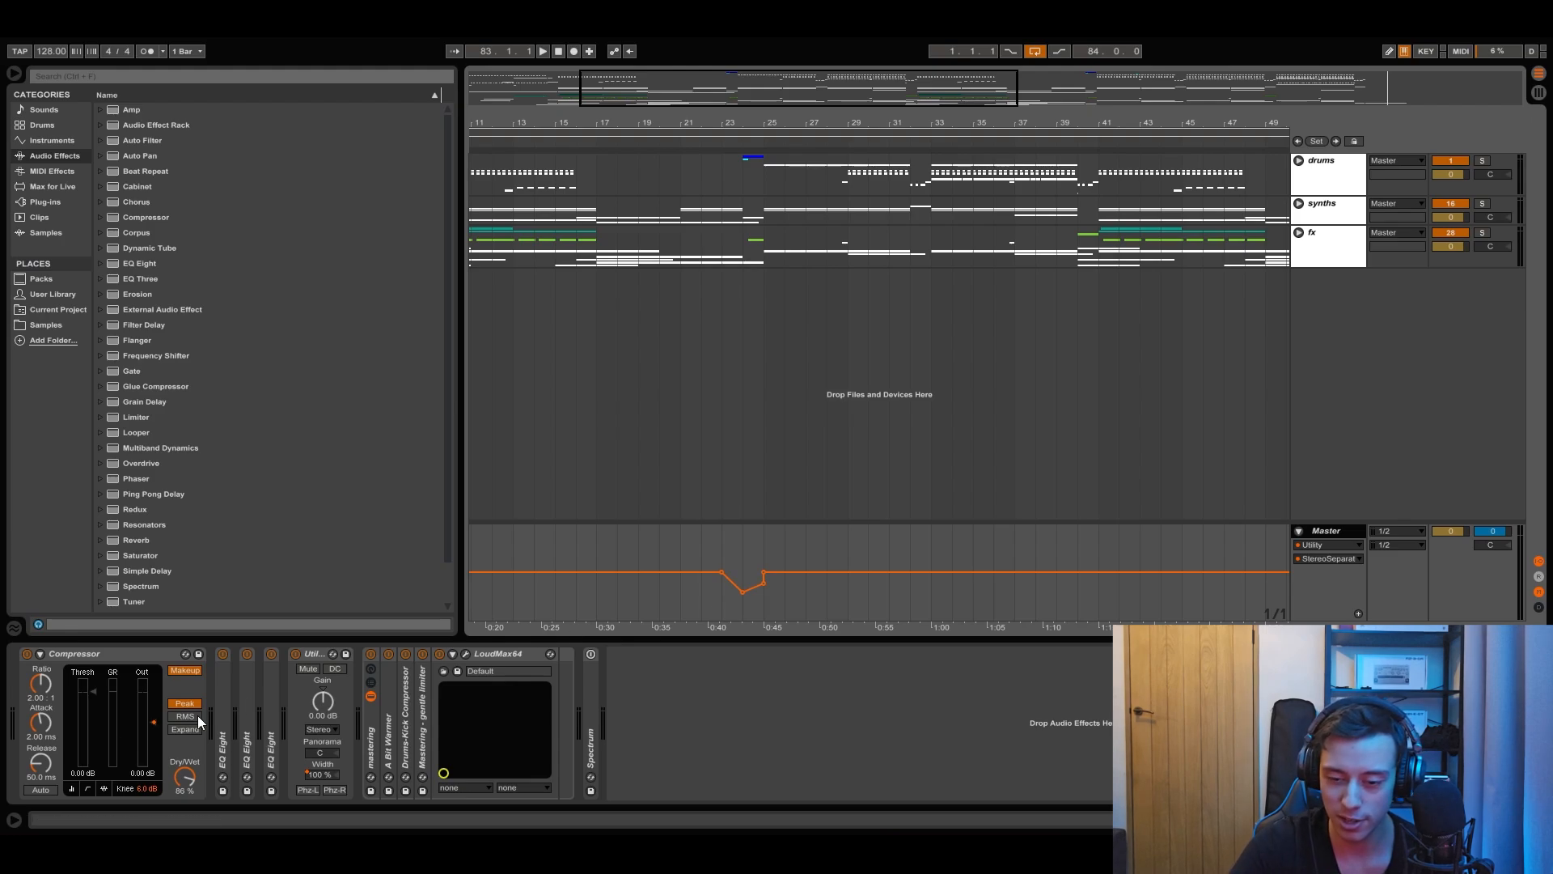
Step: Expand the Master's third EQ Eight, examine its 4 Gain automation across the arrangement, and fold the device back up
click(271, 718)
double_click(271, 718)
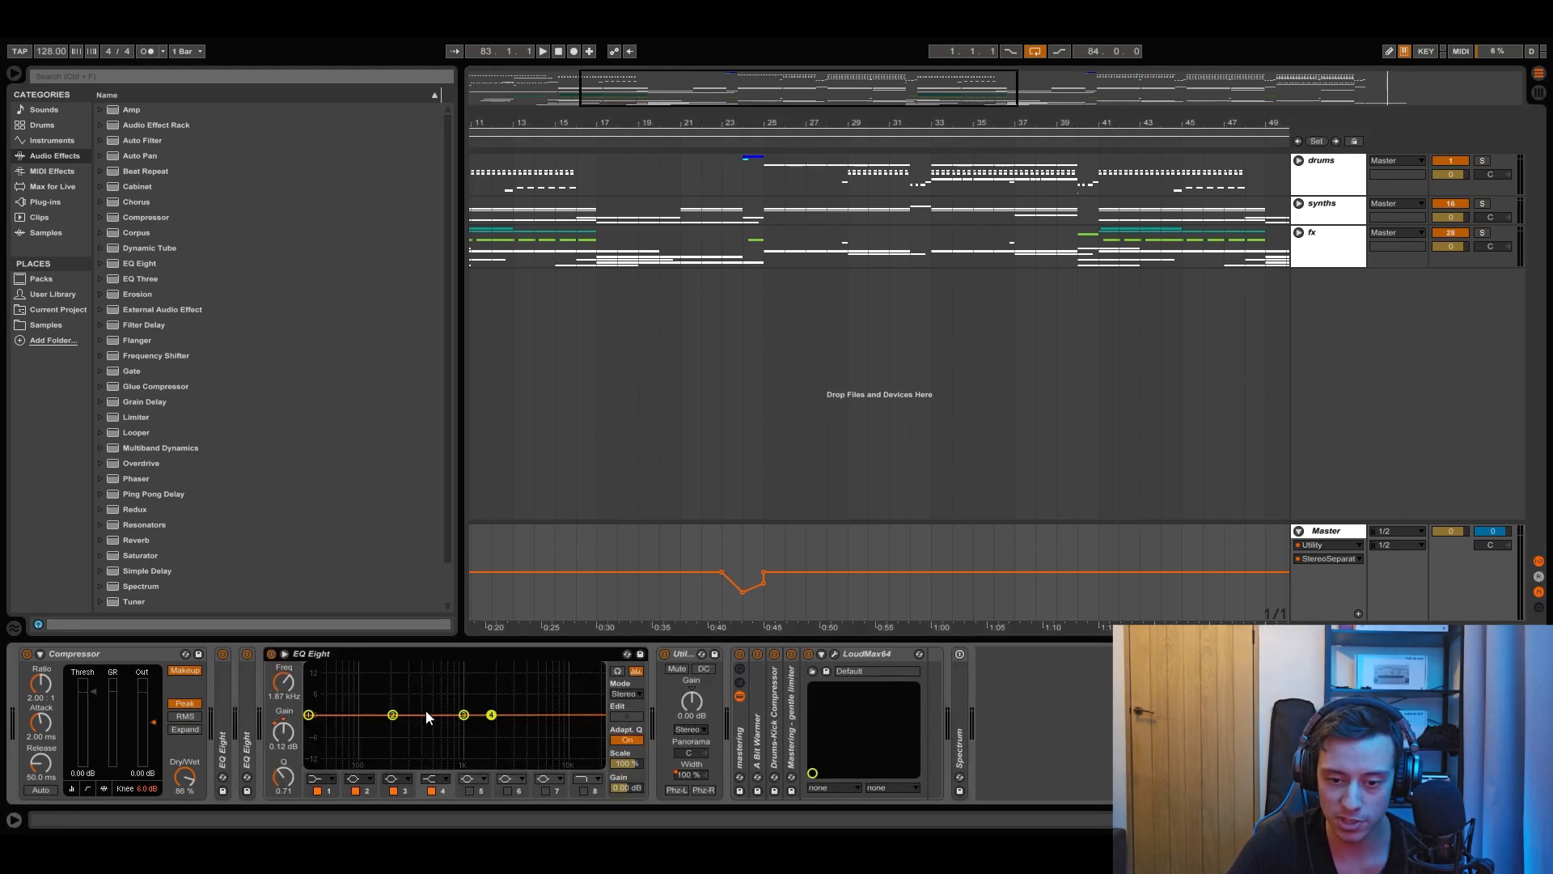
click(290, 737)
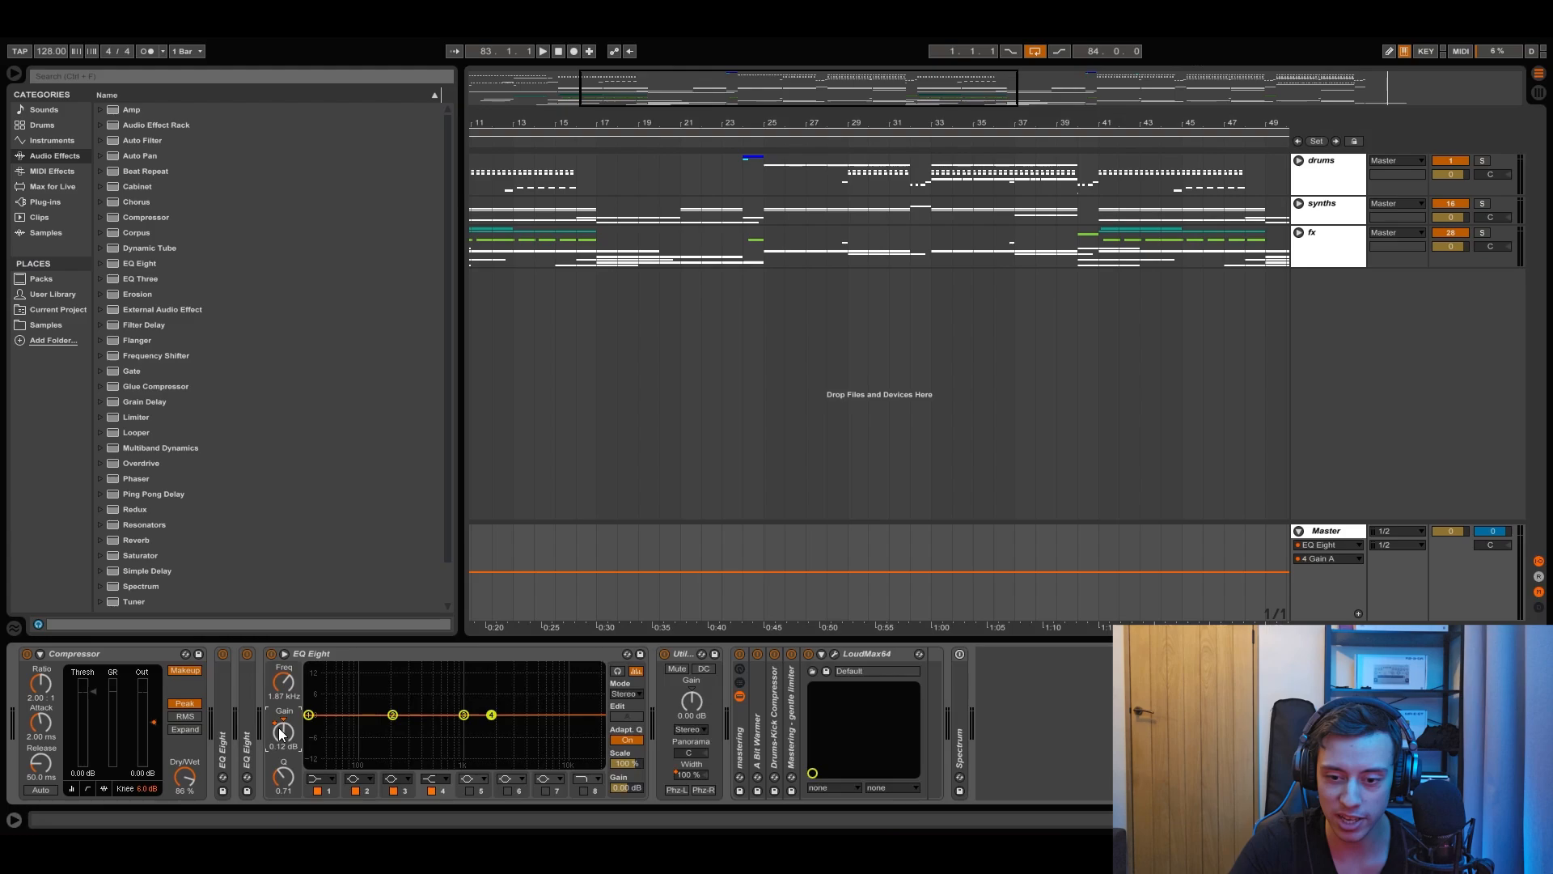
mouse_move(673, 127)
mouse_down()
mouse_move(641, 127)
mouse_move(661, 137)
mouse_up()
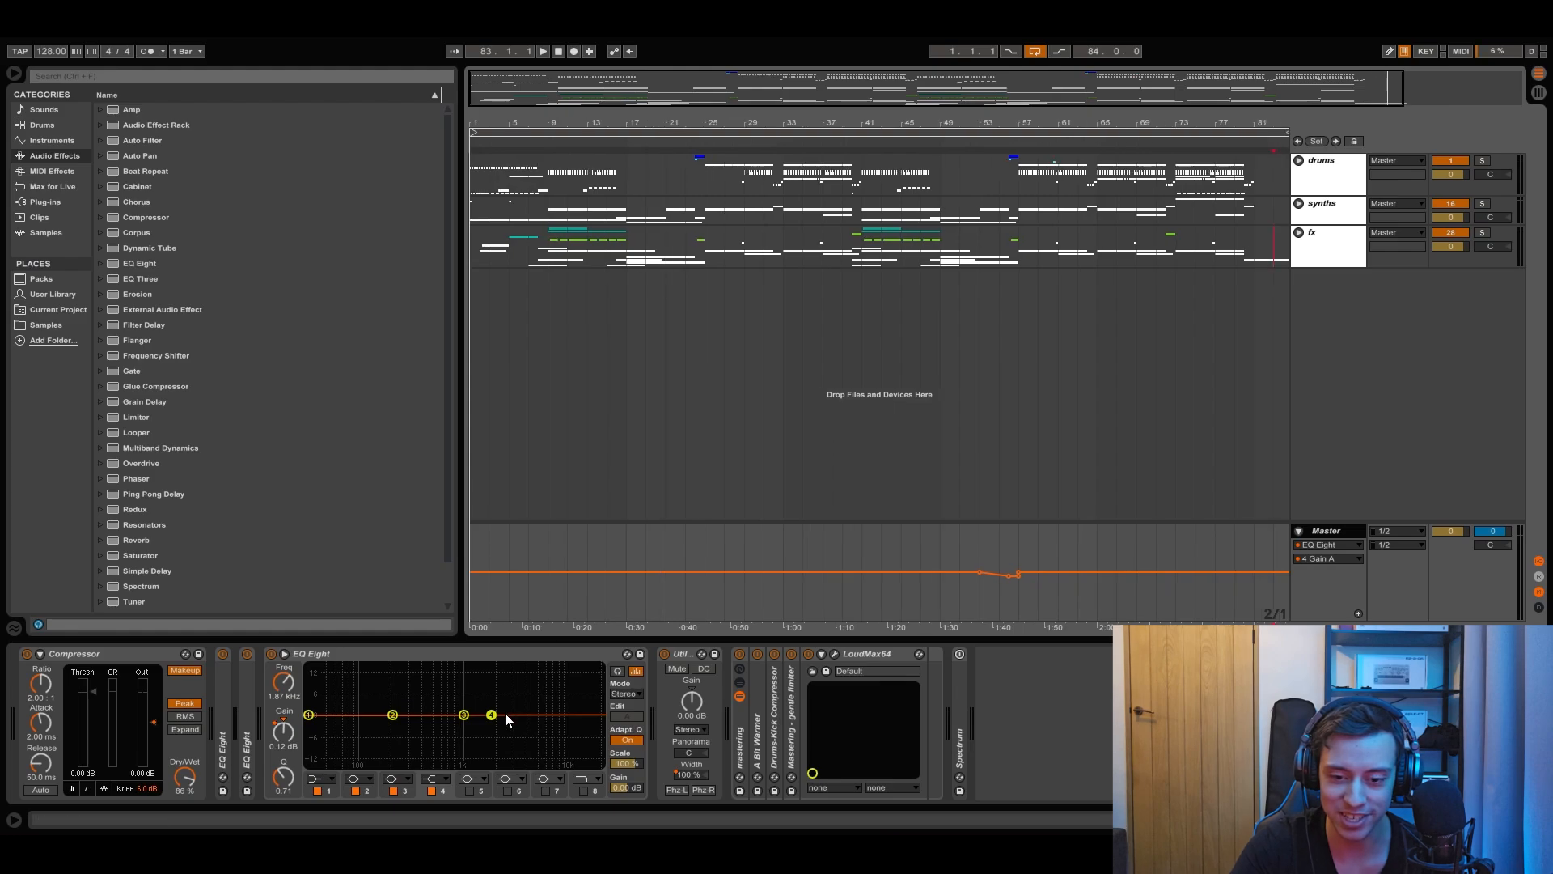
double_click(440, 656)
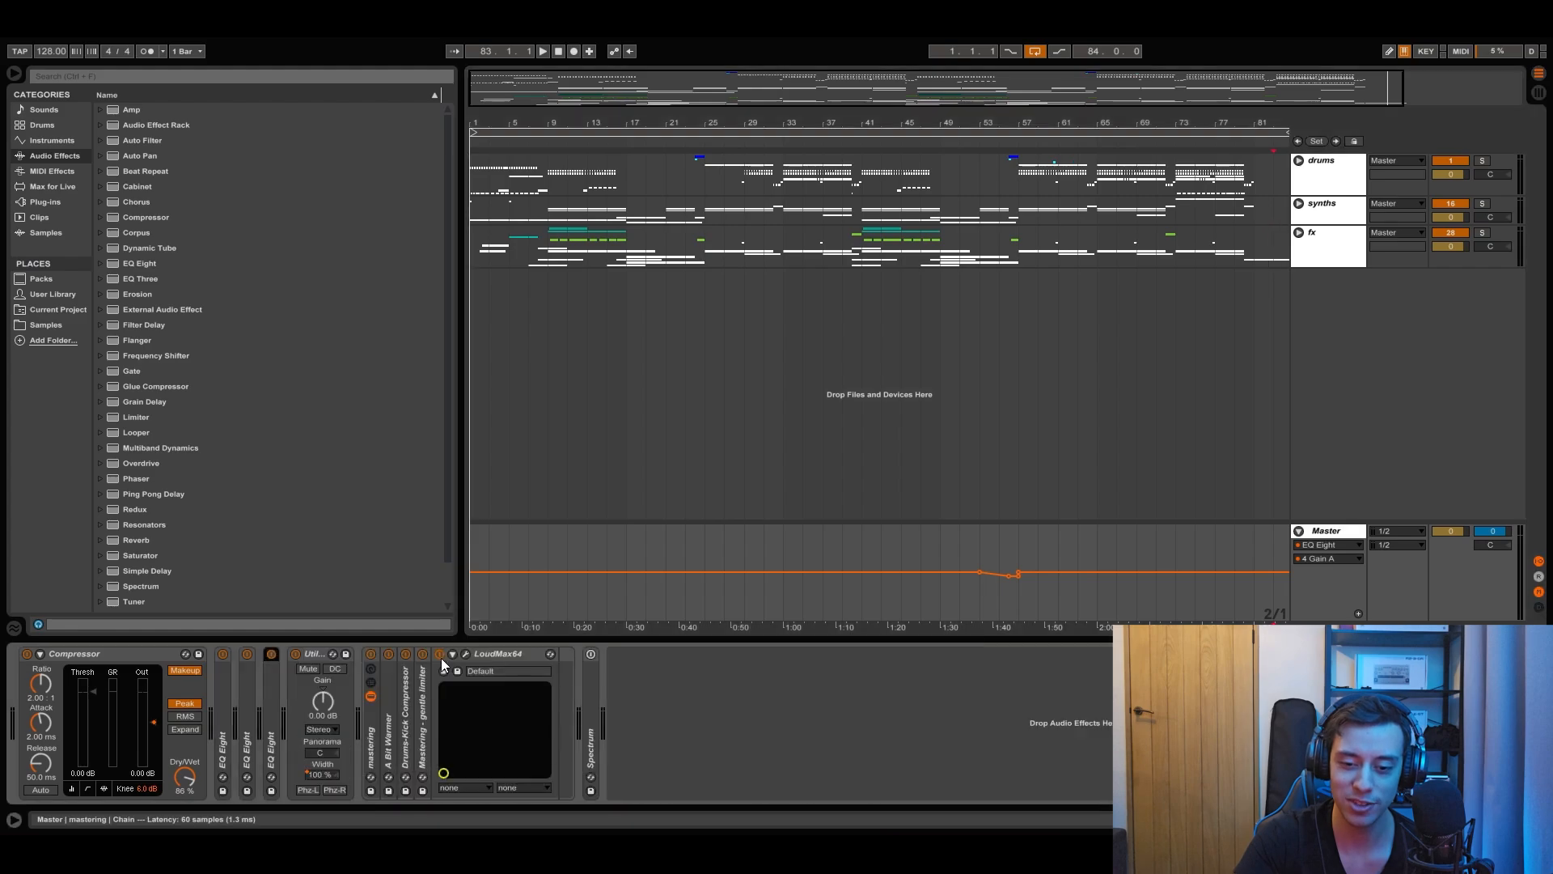
Step: Examine the curves of the Master's second and first EQ Eight in turn, folding each device back up
double_click(245, 688)
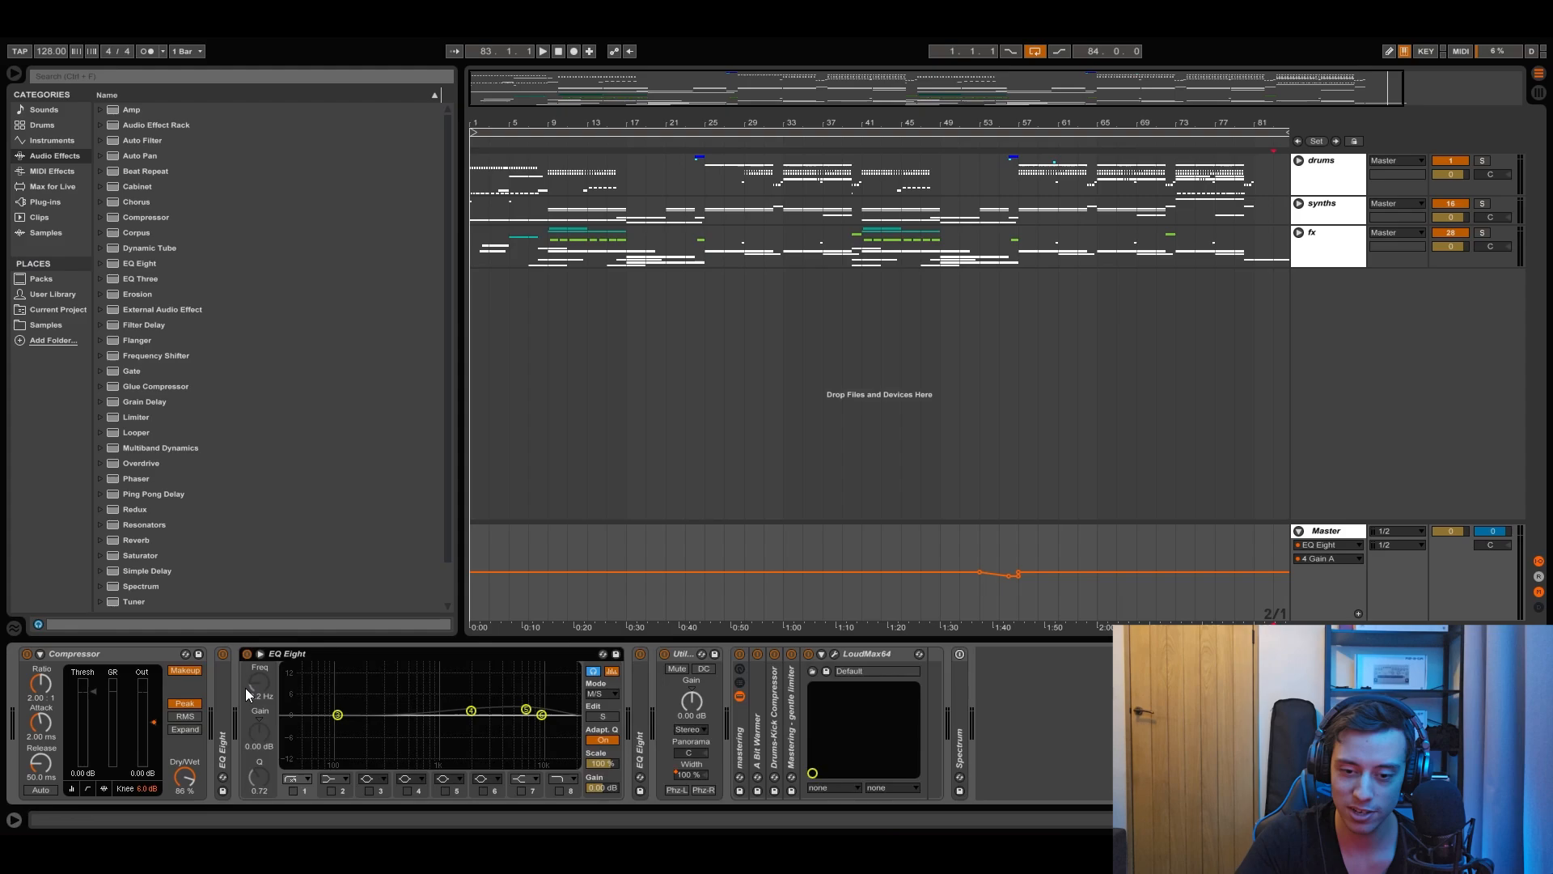
double_click(474, 652)
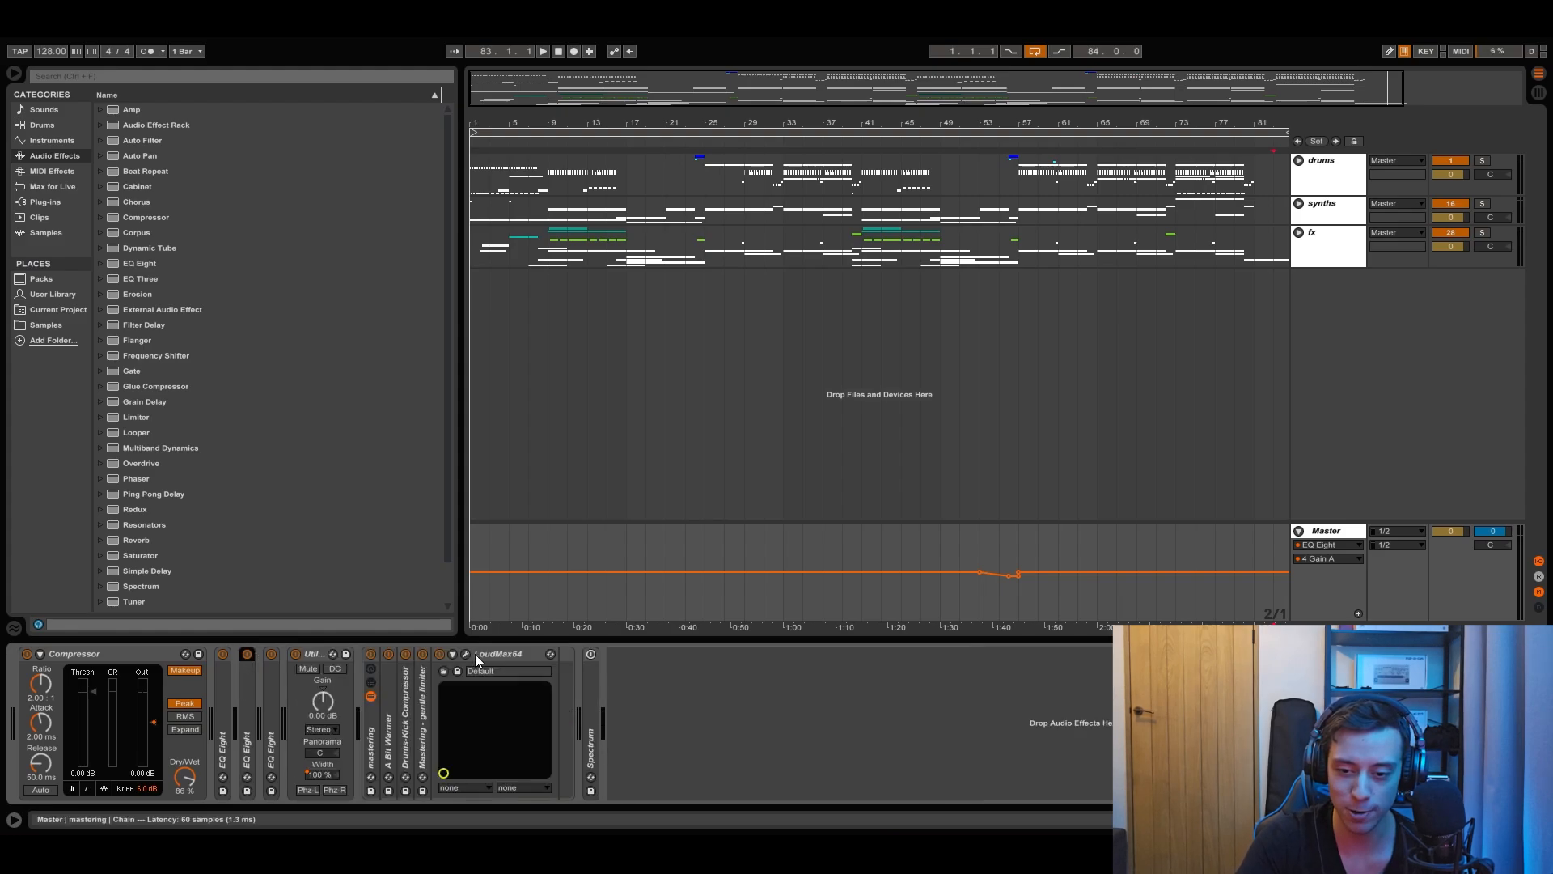
double_click(222, 697)
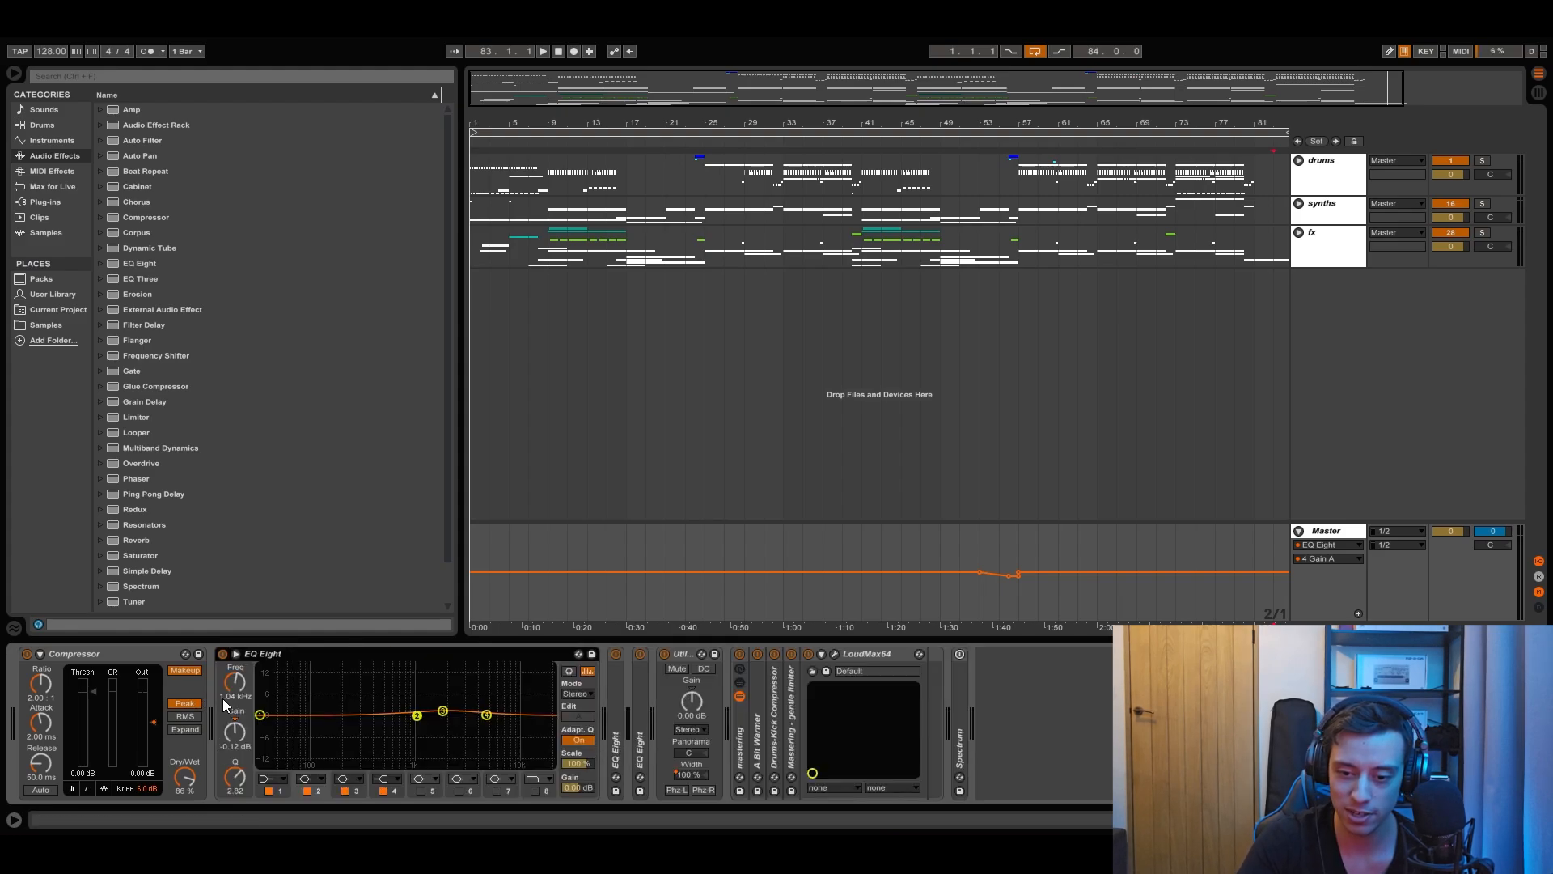
double_click(425, 655)
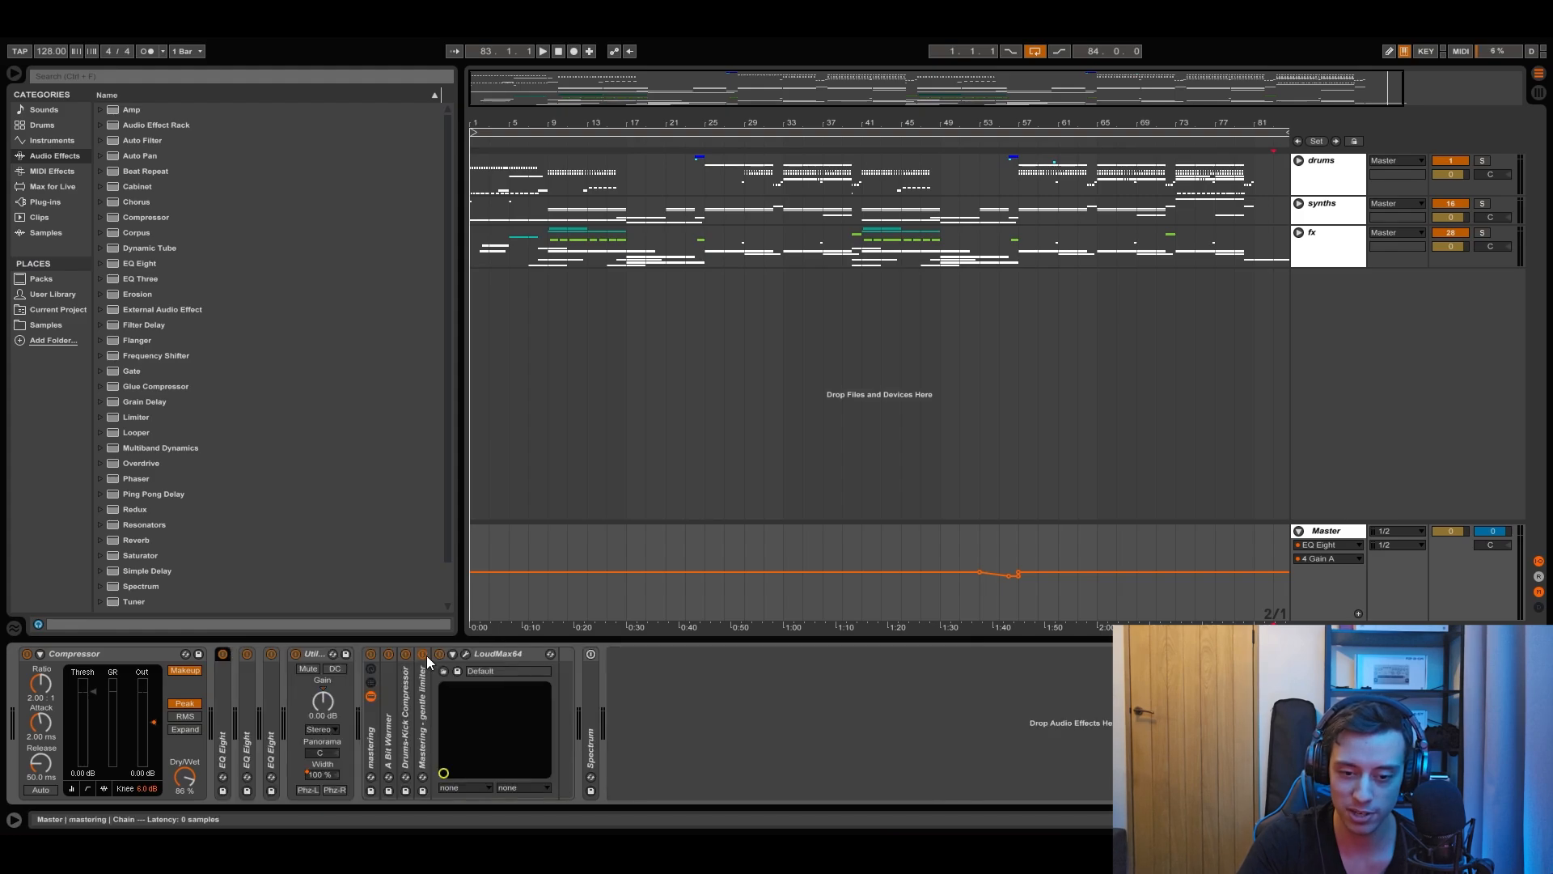
Step: Unfold the A Bit Warmer and Drums-Kick Compressor devices in the mastering rack to examine their settings
double_click(369, 749)
double_click(369, 749)
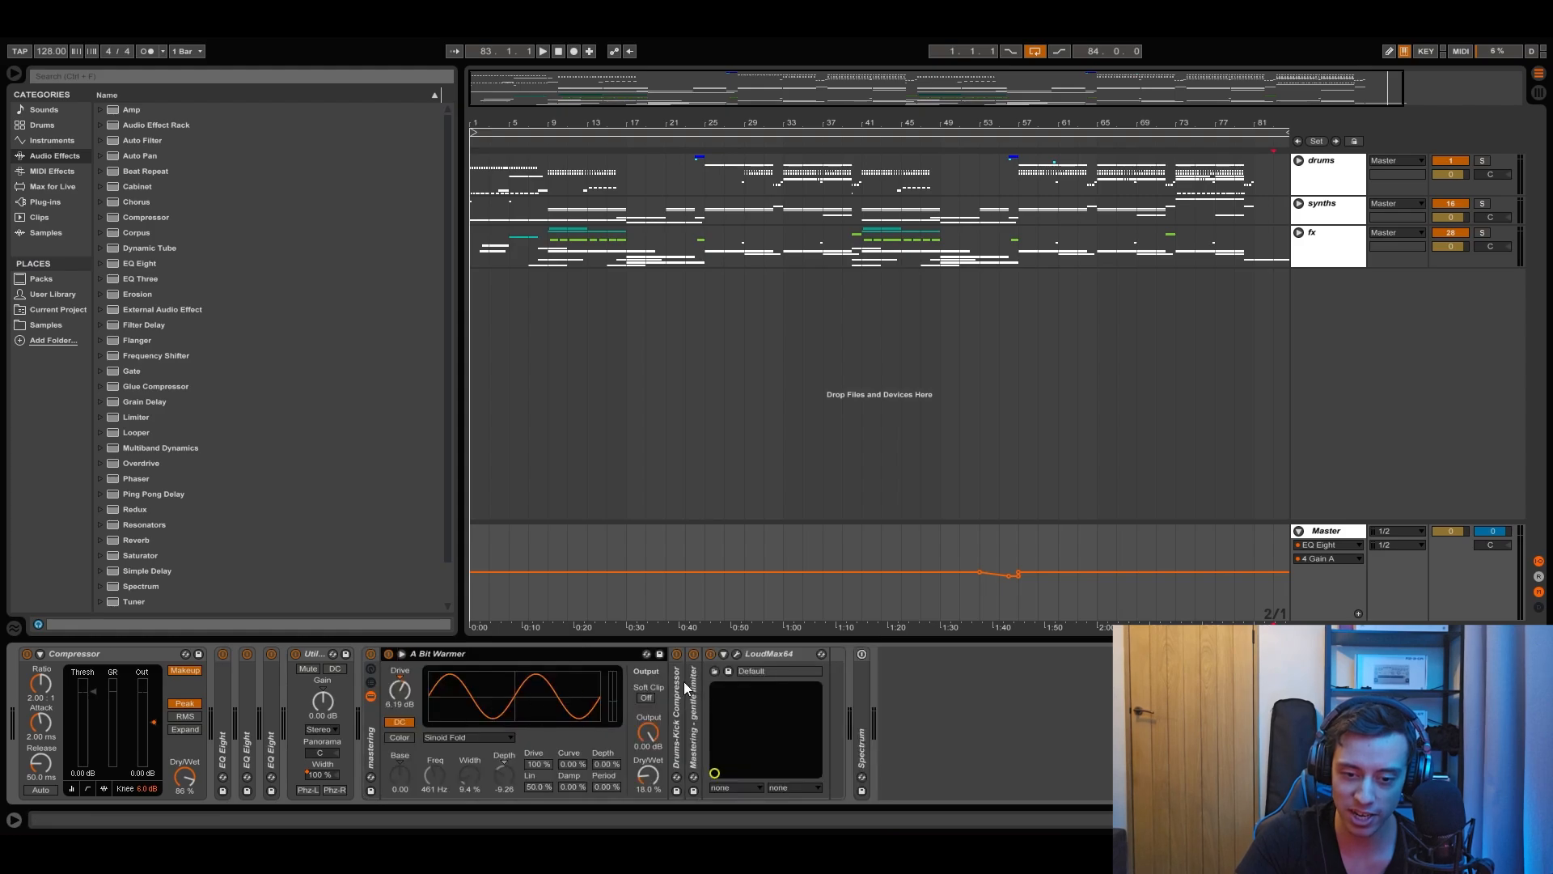
double_click(678, 696)
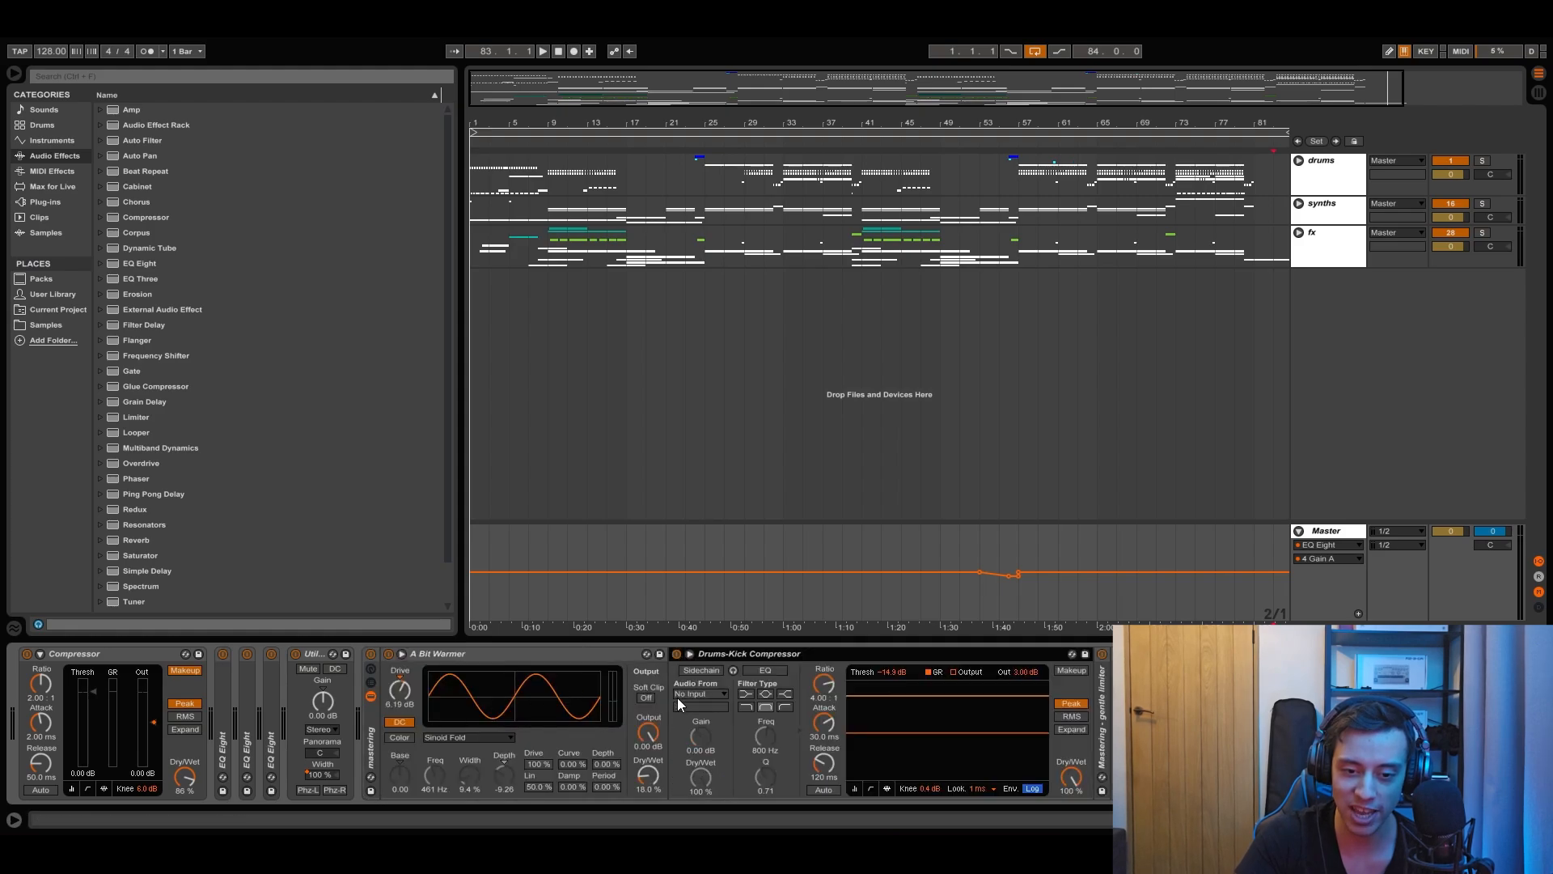
Step: Examine the Mastering - gentle limiter settings, fold it and the Drums-Kick Compressor, and unfold Spectrum
double_click(1099, 722)
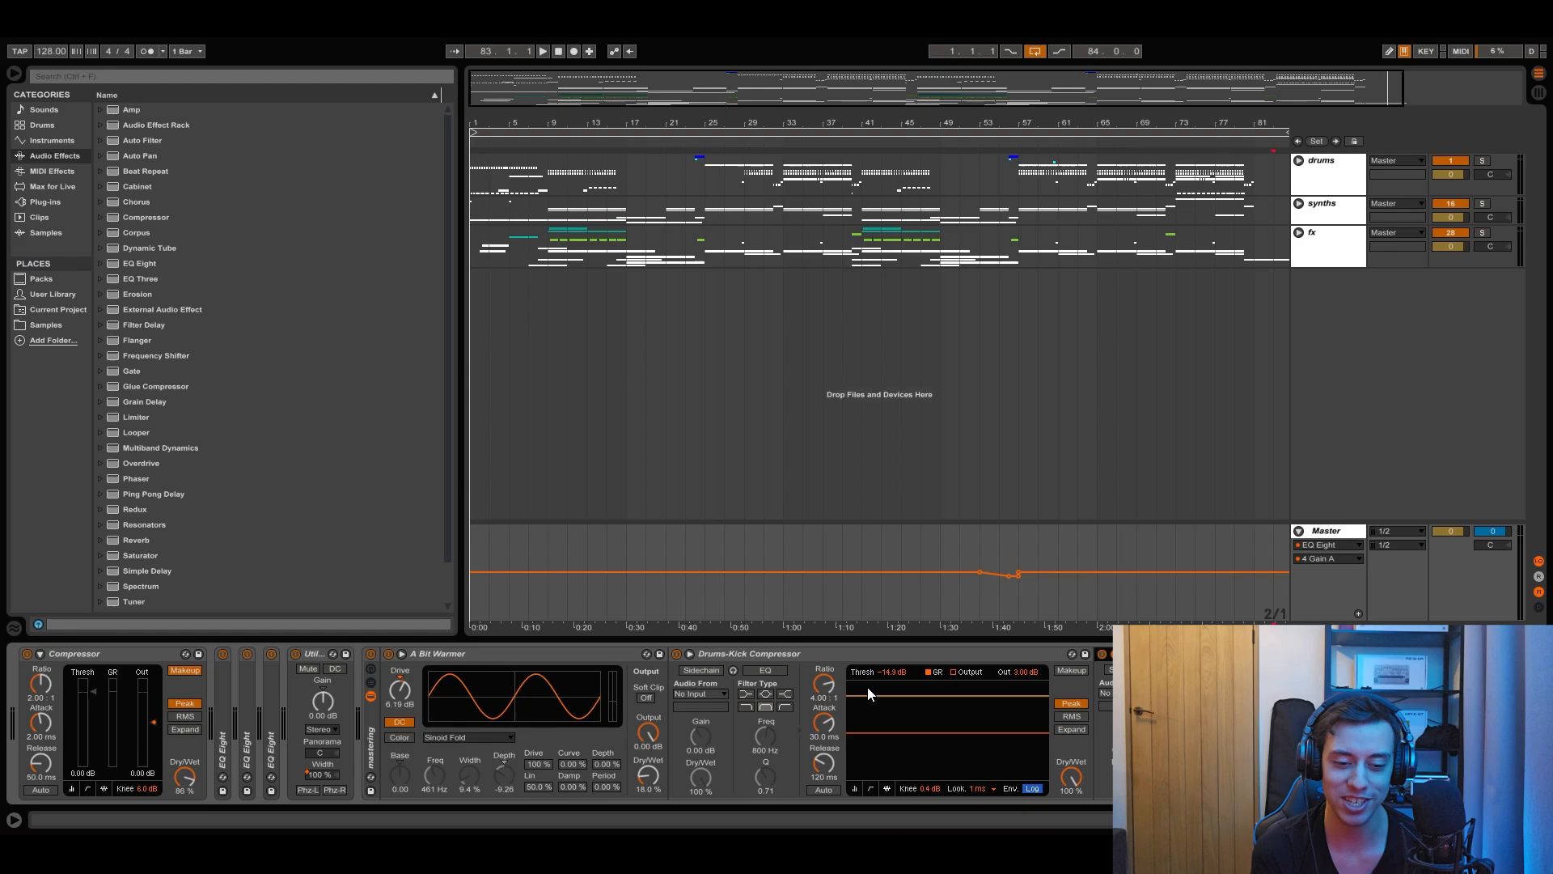
double_click(842, 653)
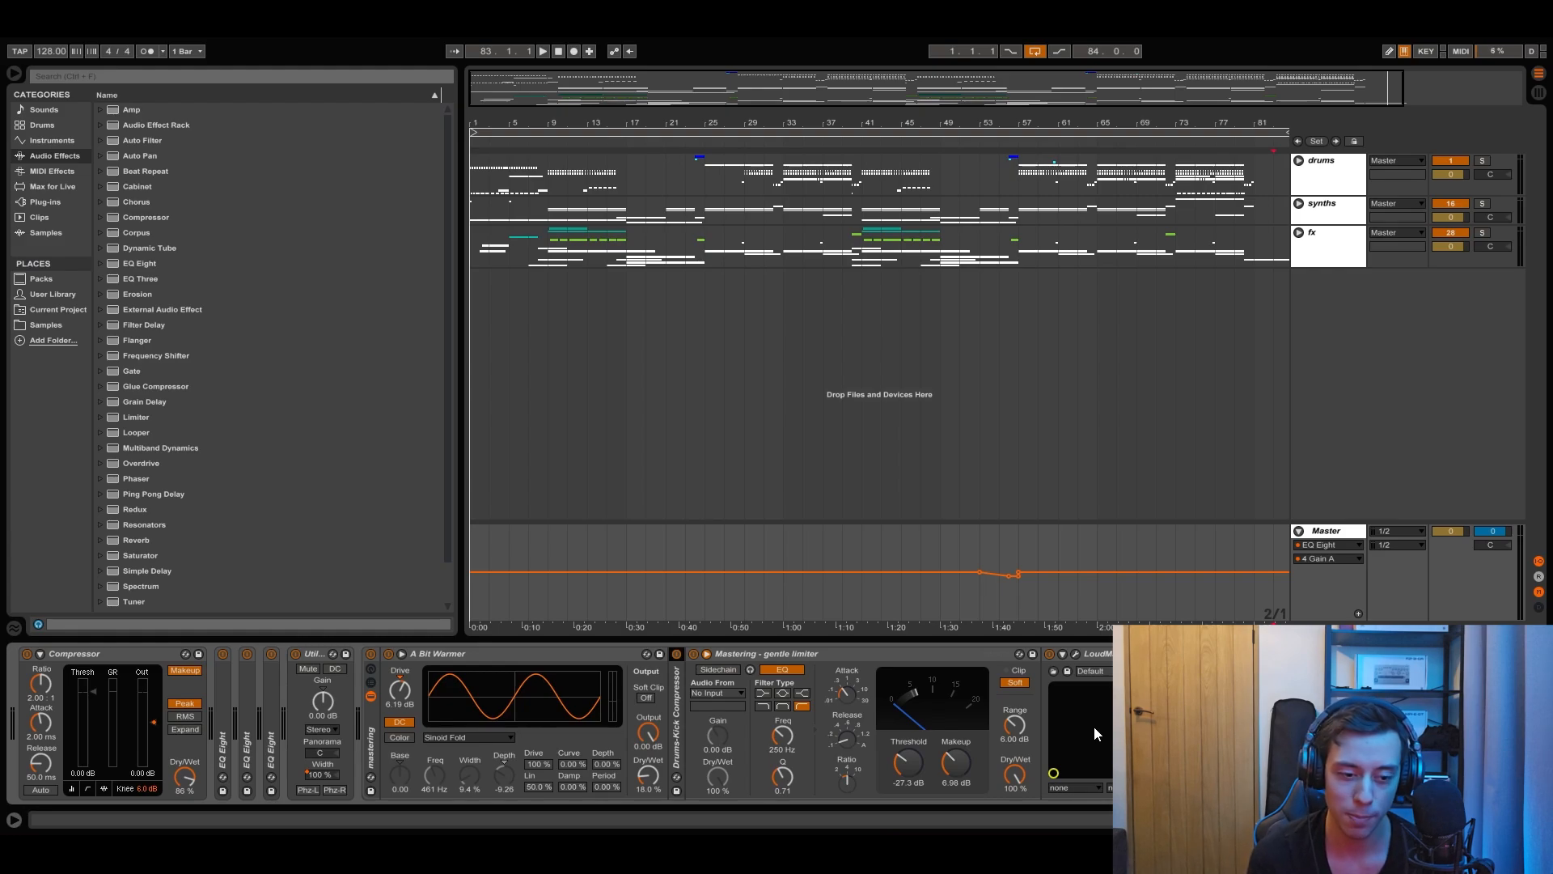
double_click(845, 652)
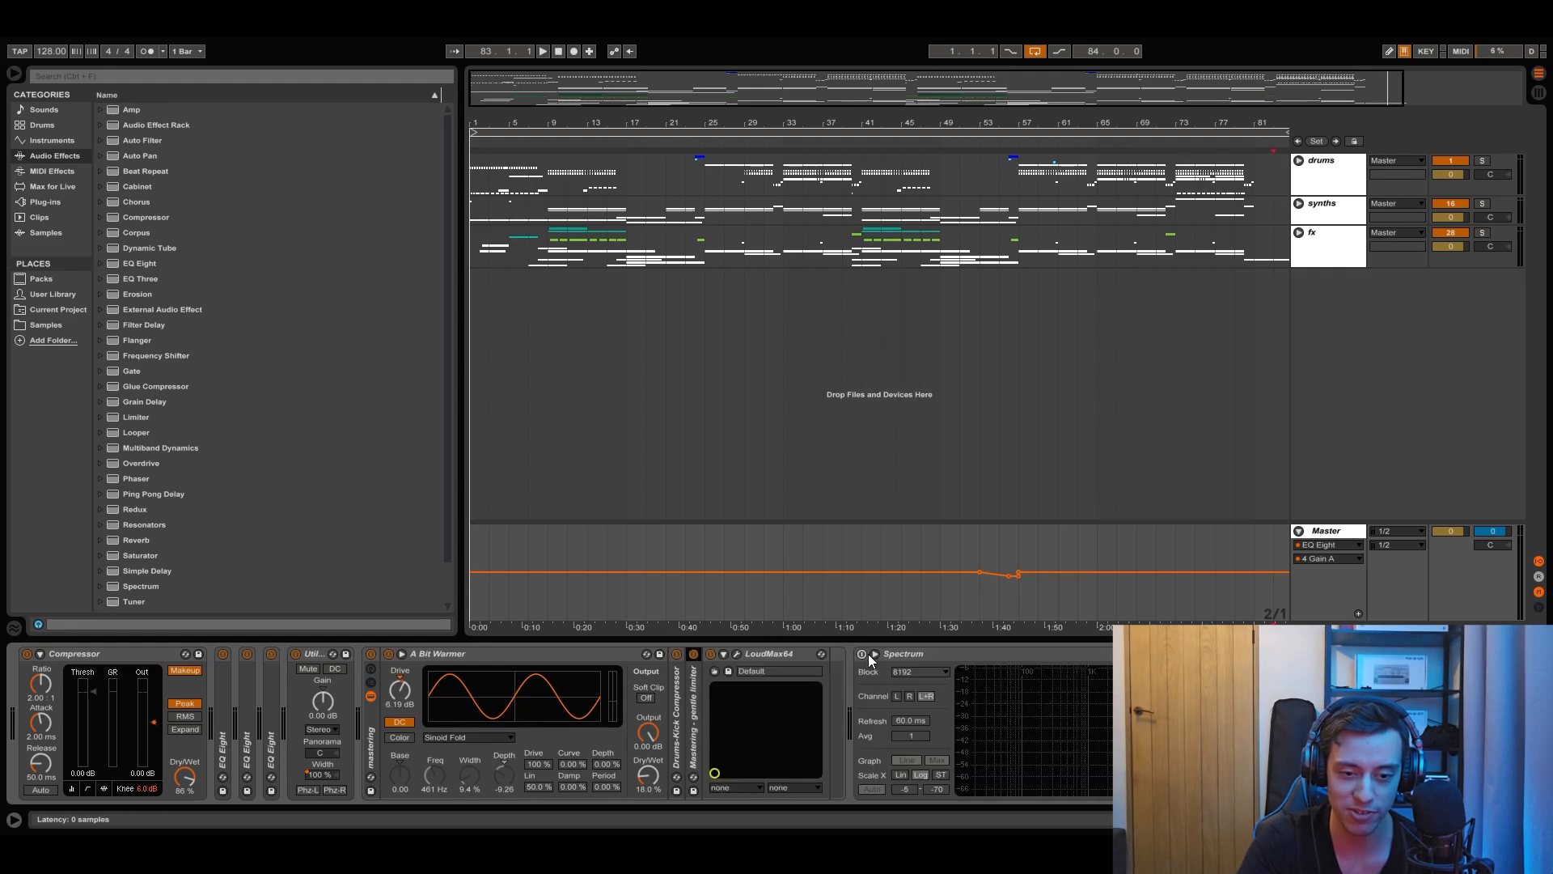
click(867, 654)
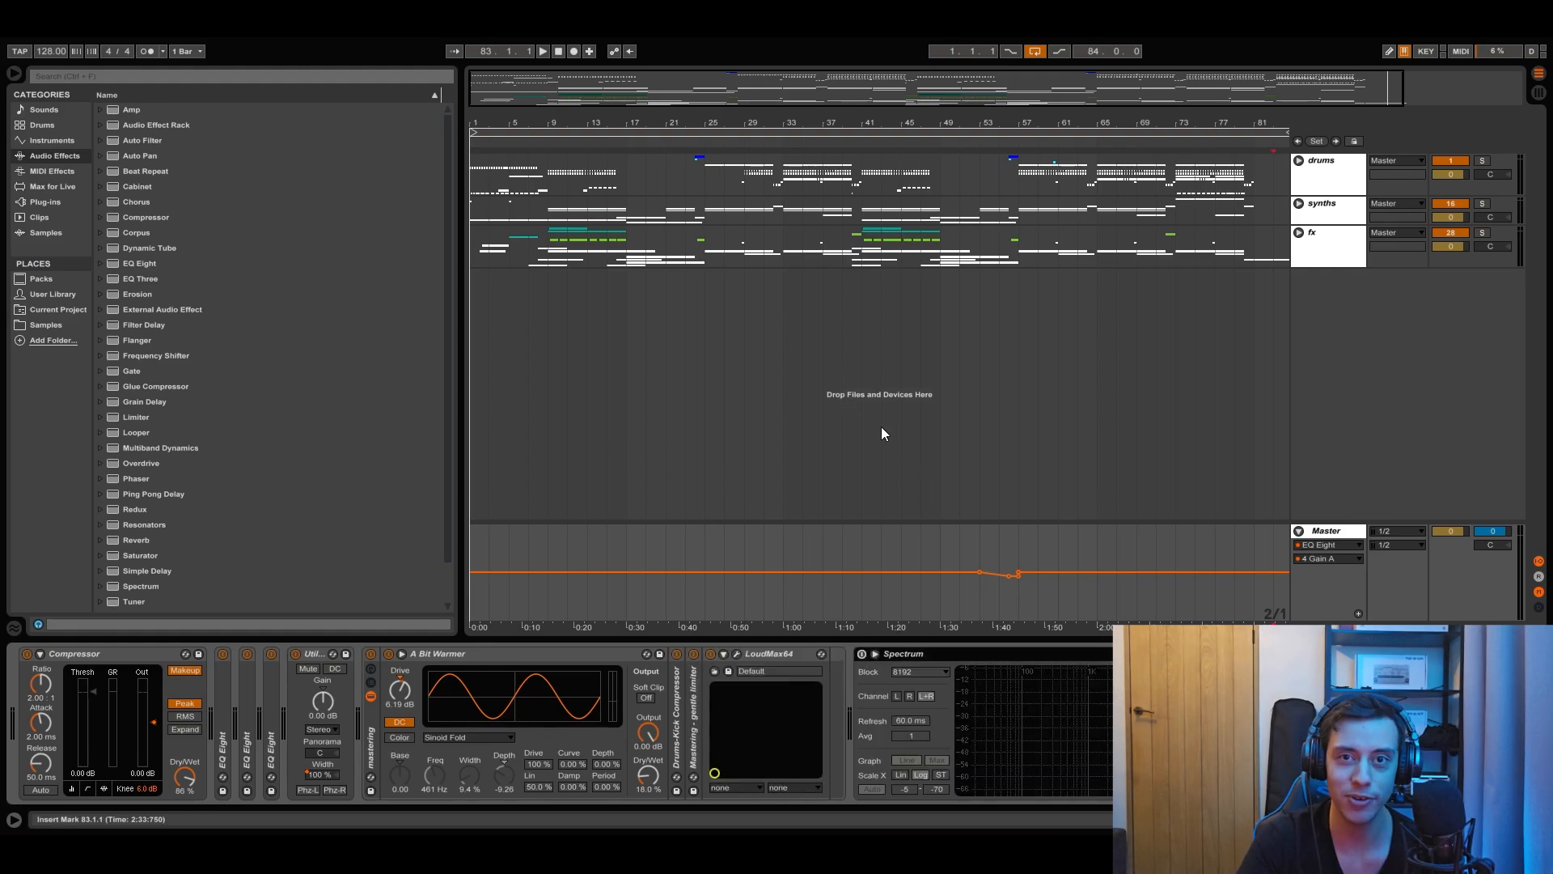